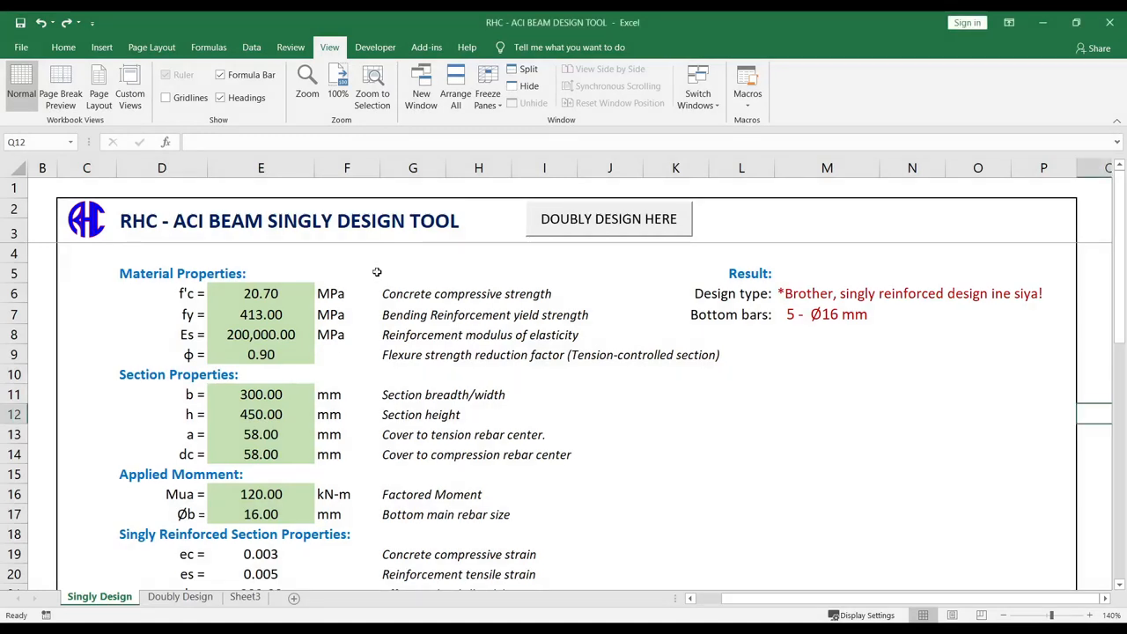
pyautogui.click(377, 273)
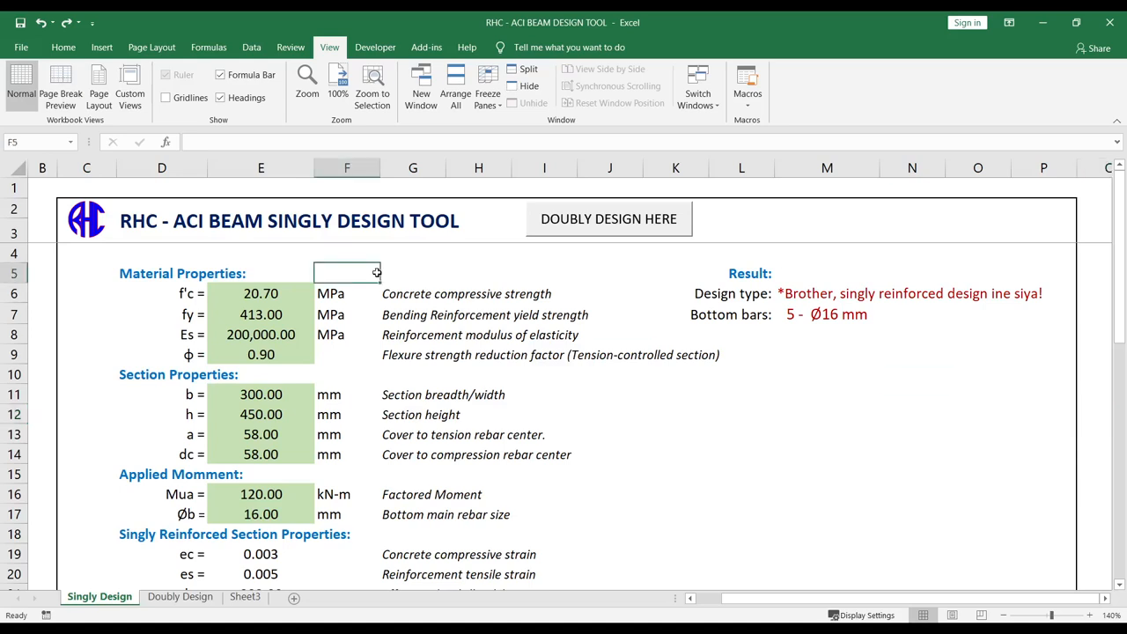
pyautogui.click(437, 269)
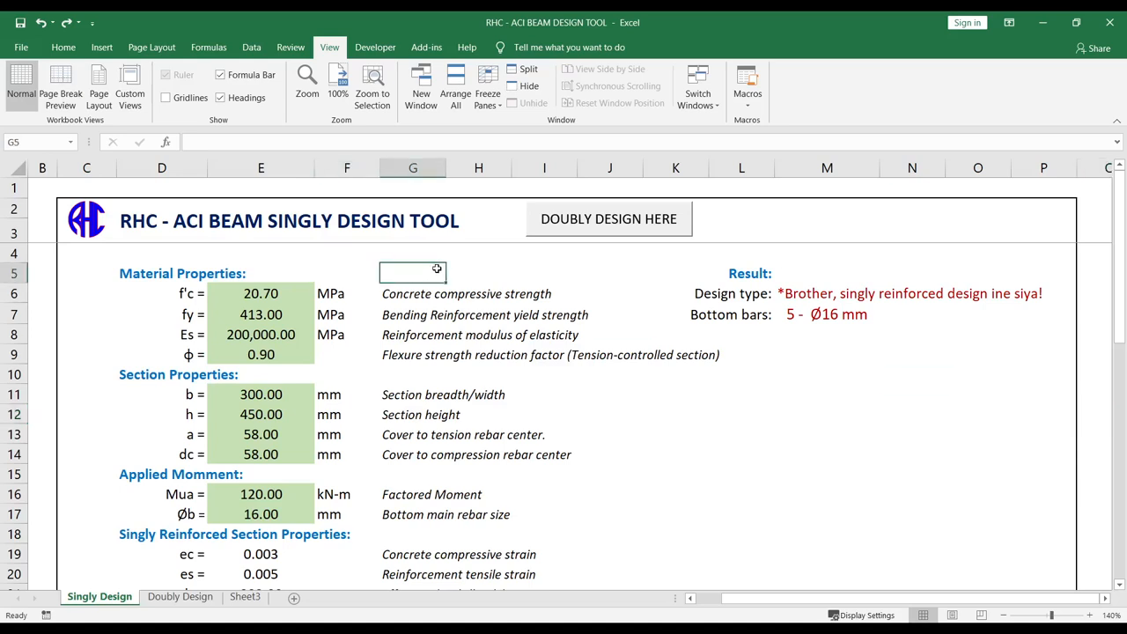
pyautogui.click(352, 265)
pyautogui.click(450, 271)
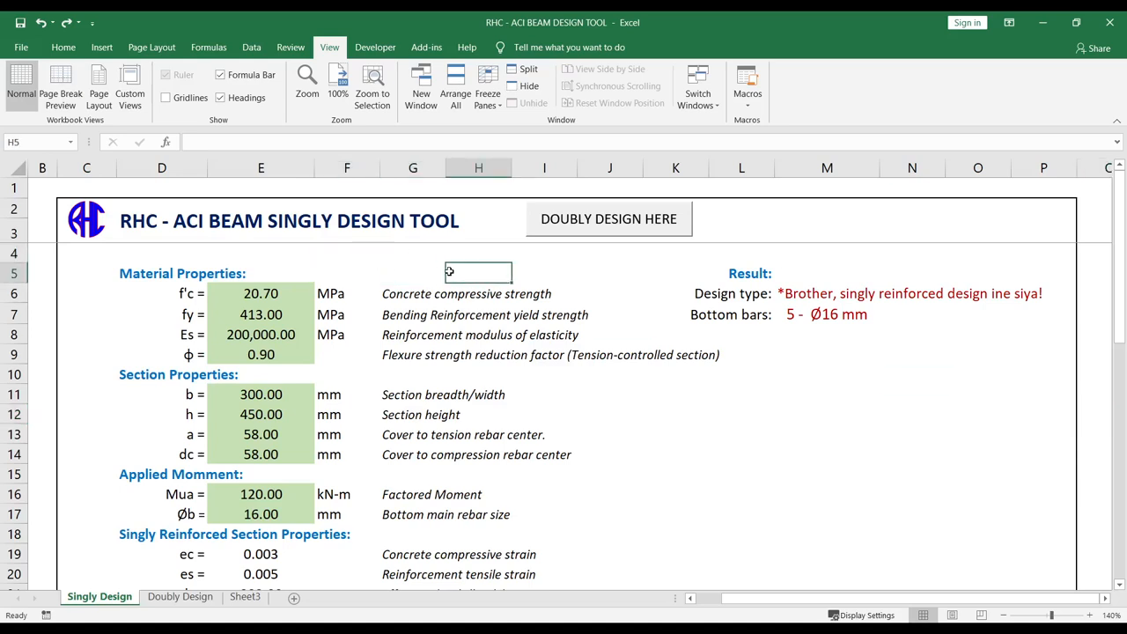
pyautogui.click(395, 257)
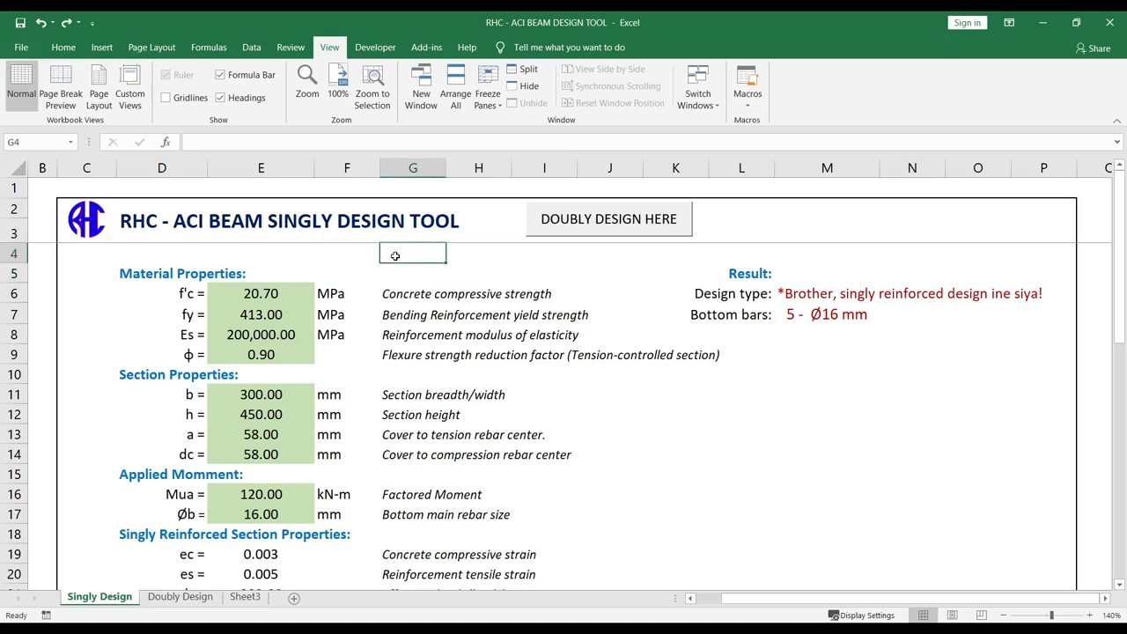
pyautogui.click(501, 264)
pyautogui.click(390, 266)
pyautogui.click(494, 269)
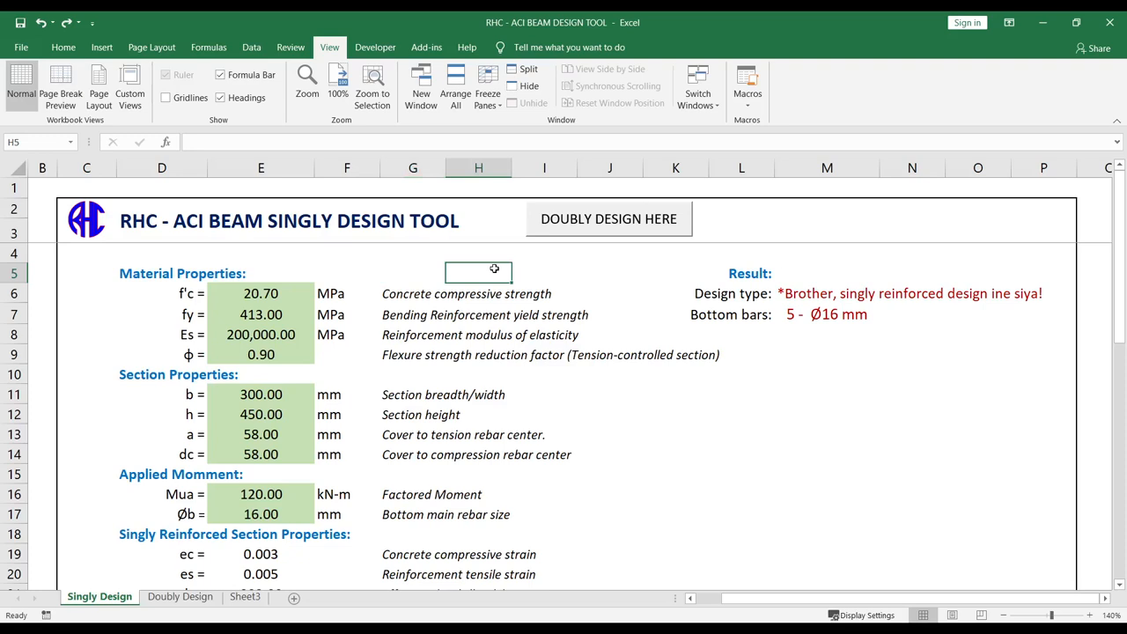
pyautogui.click(412, 273)
pyautogui.click(503, 269)
pyautogui.click(453, 330)
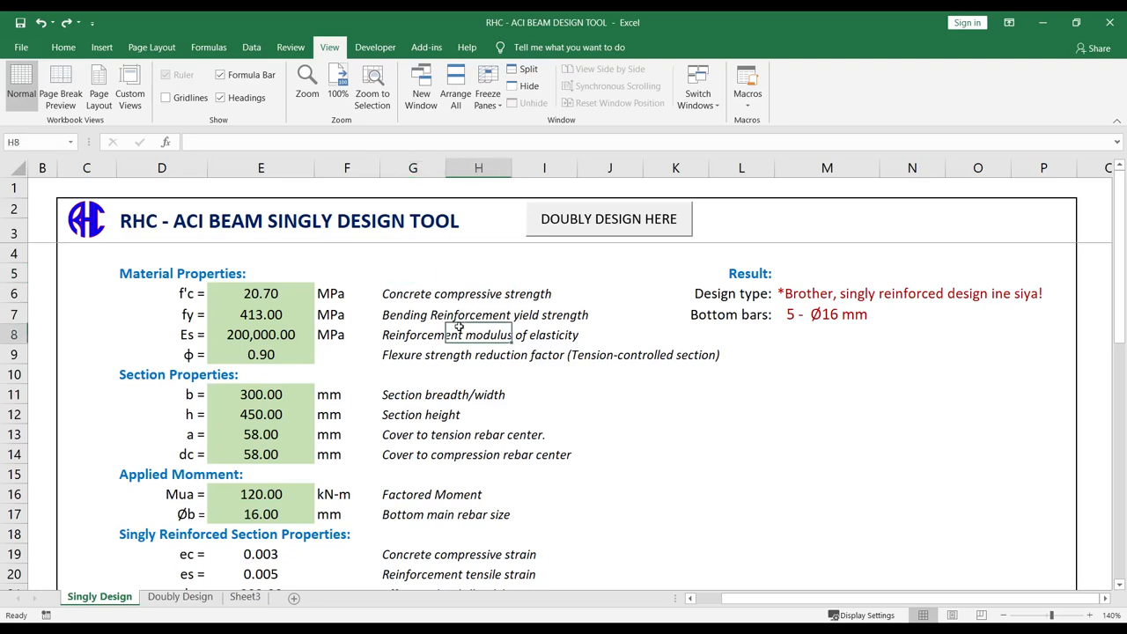
pyautogui.click(437, 333)
pyautogui.click(454, 275)
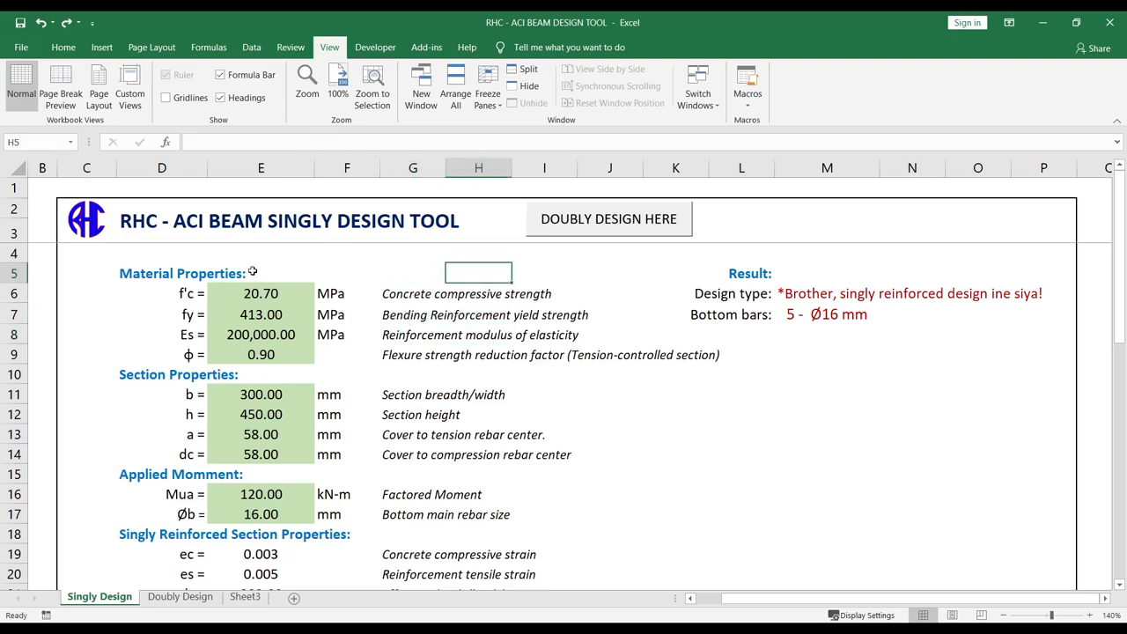
# Step: Examine the concrete compressive strength f'c and reinforcement yield strength fy inputs and their units under Material Properties
pyautogui.click(131, 273)
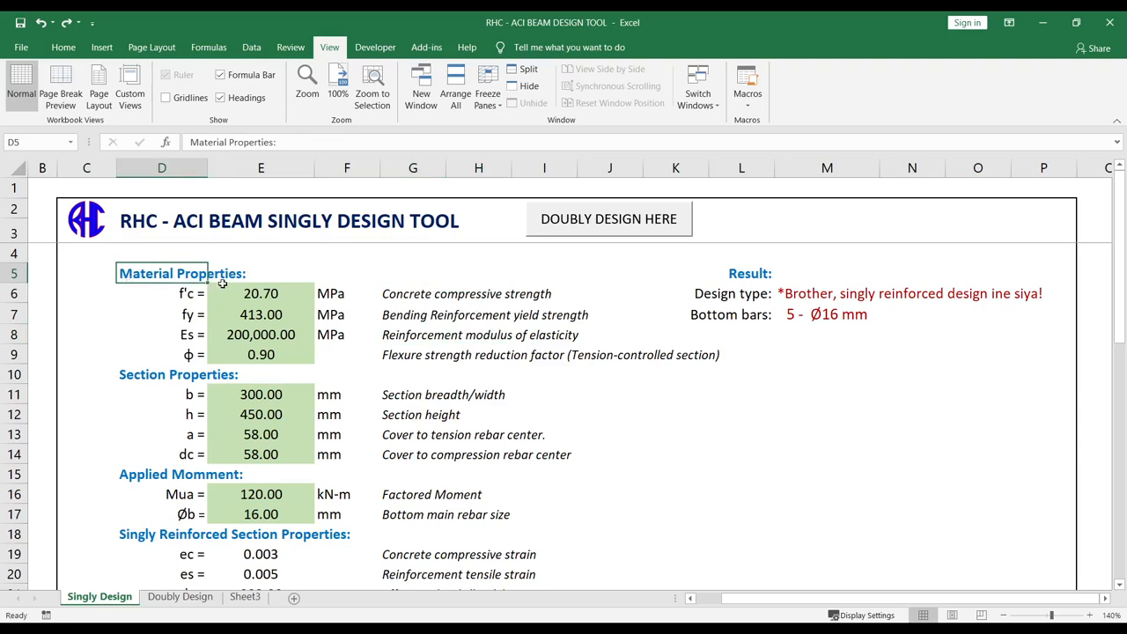
pyautogui.click(269, 296)
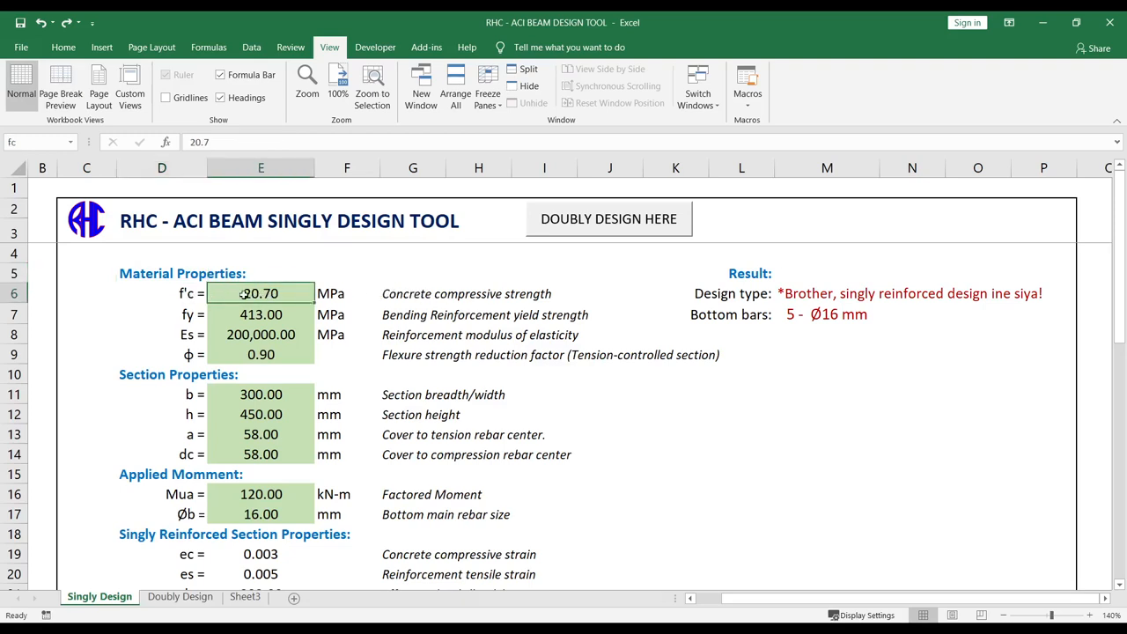
pyautogui.click(341, 293)
pyautogui.click(257, 291)
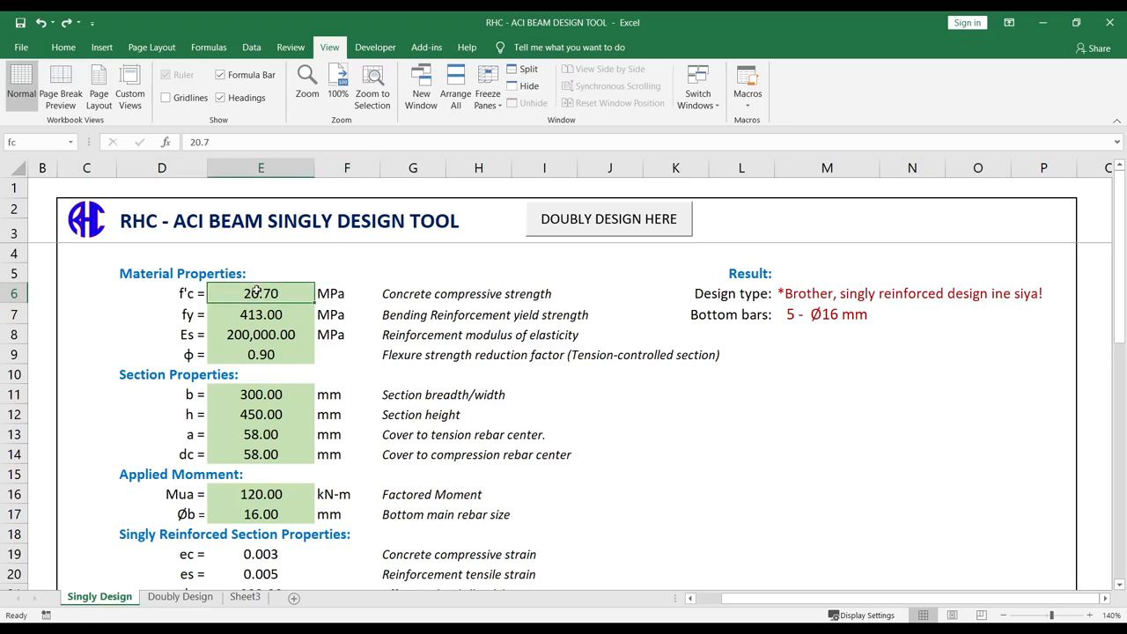
pyautogui.click(325, 299)
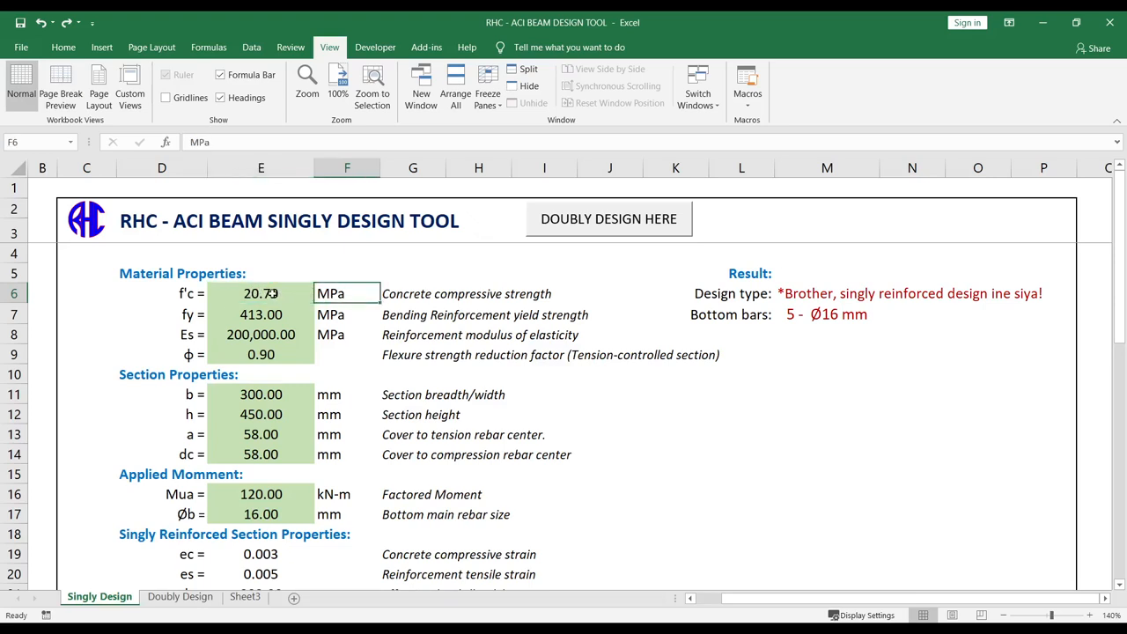
pyautogui.click(273, 294)
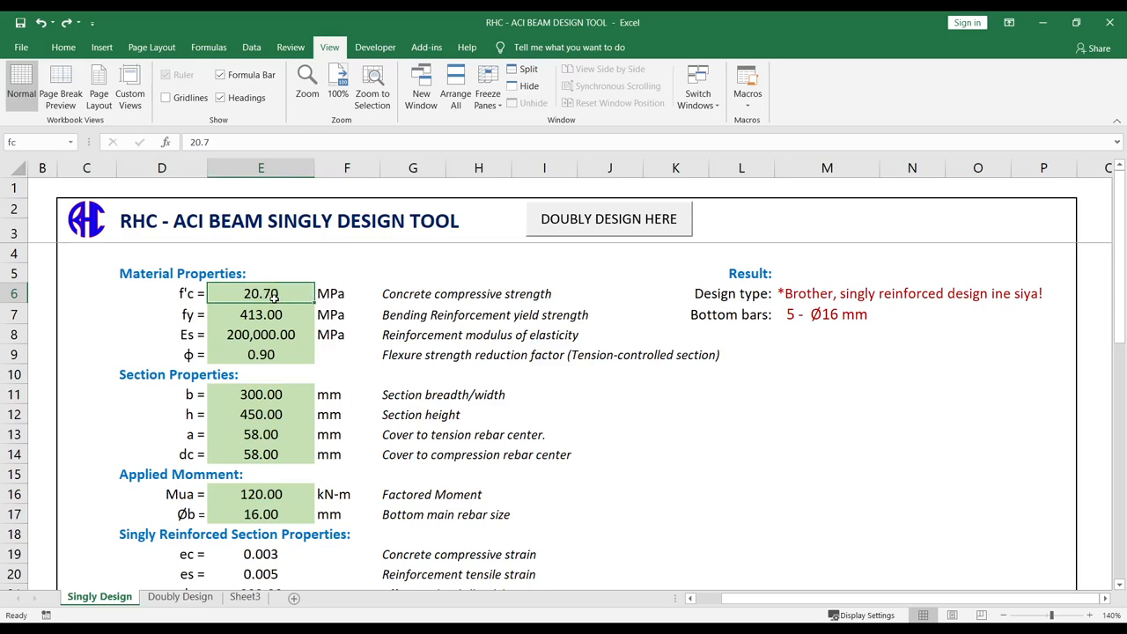
pyautogui.click(249, 315)
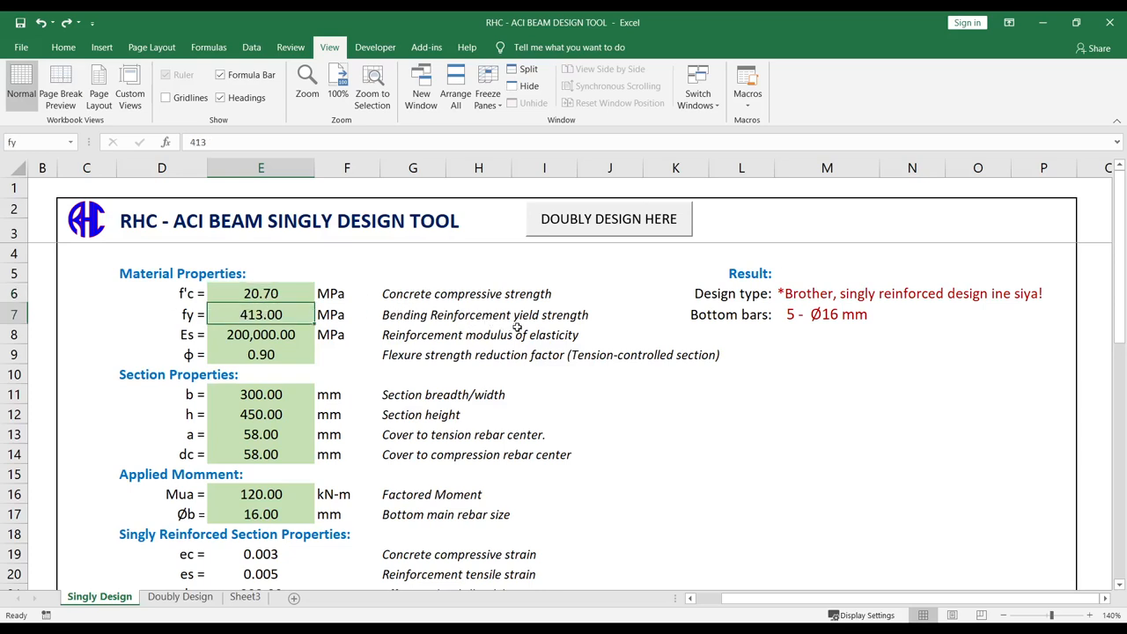
pyautogui.click(255, 315)
pyautogui.click(346, 317)
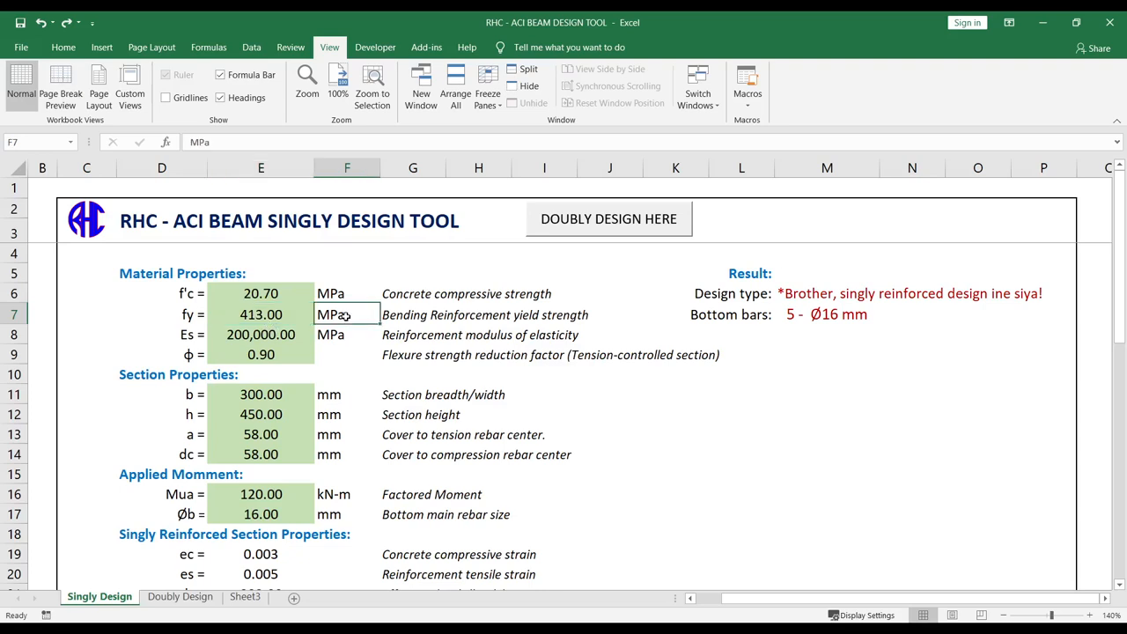
pyautogui.click(280, 317)
pyautogui.press('Right')
pyautogui.click(265, 314)
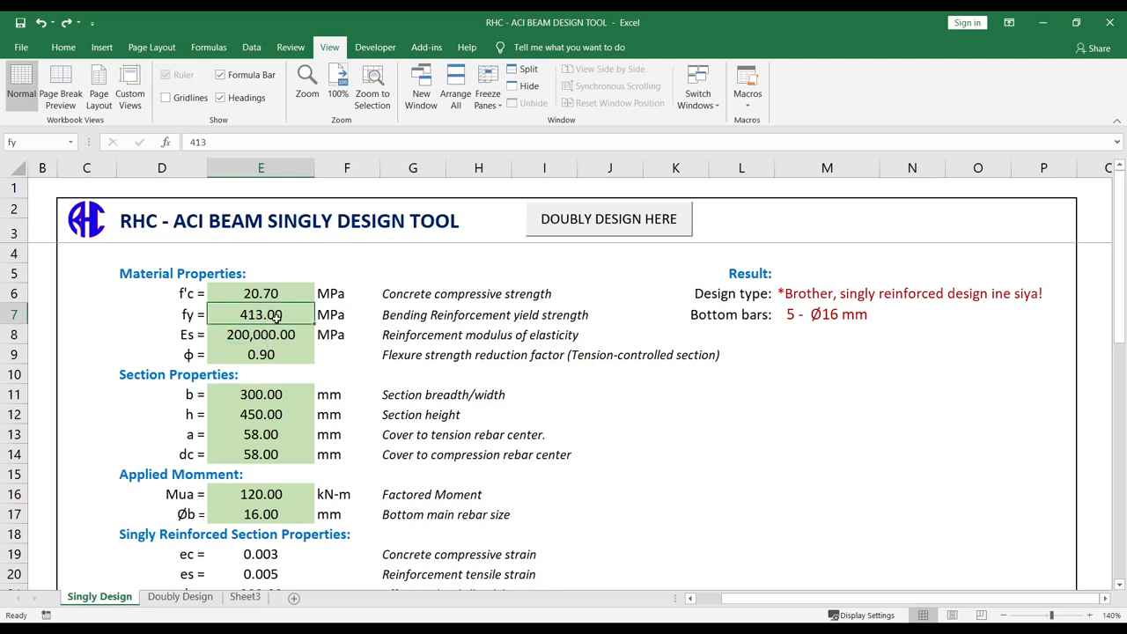
# Step: Examine the reinforcement modulus of elasticity Es and the flexure strength reduction factor φ under Material Properties
pyautogui.click(172, 339)
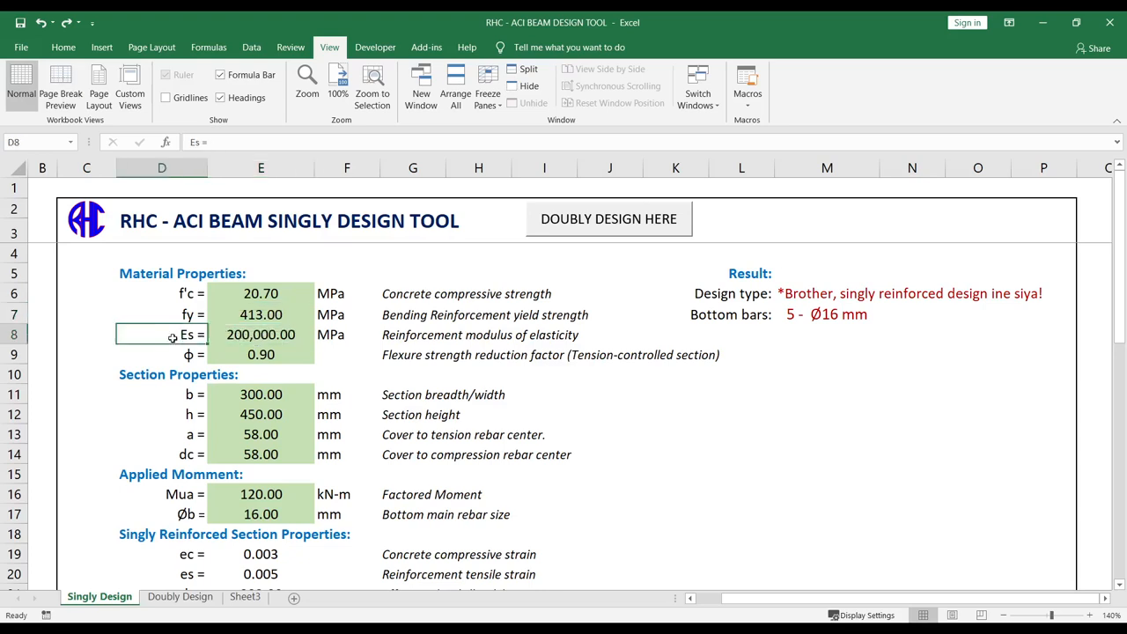
pyautogui.click(255, 338)
pyautogui.click(263, 317)
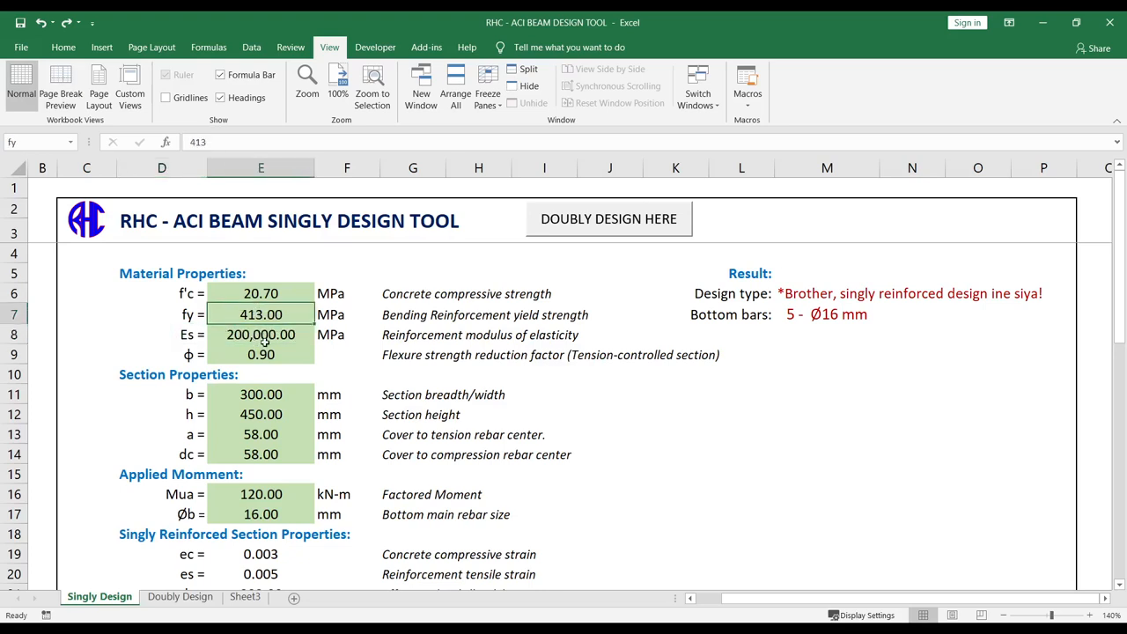
pyautogui.click(262, 327)
pyautogui.click(262, 317)
pyautogui.click(261, 326)
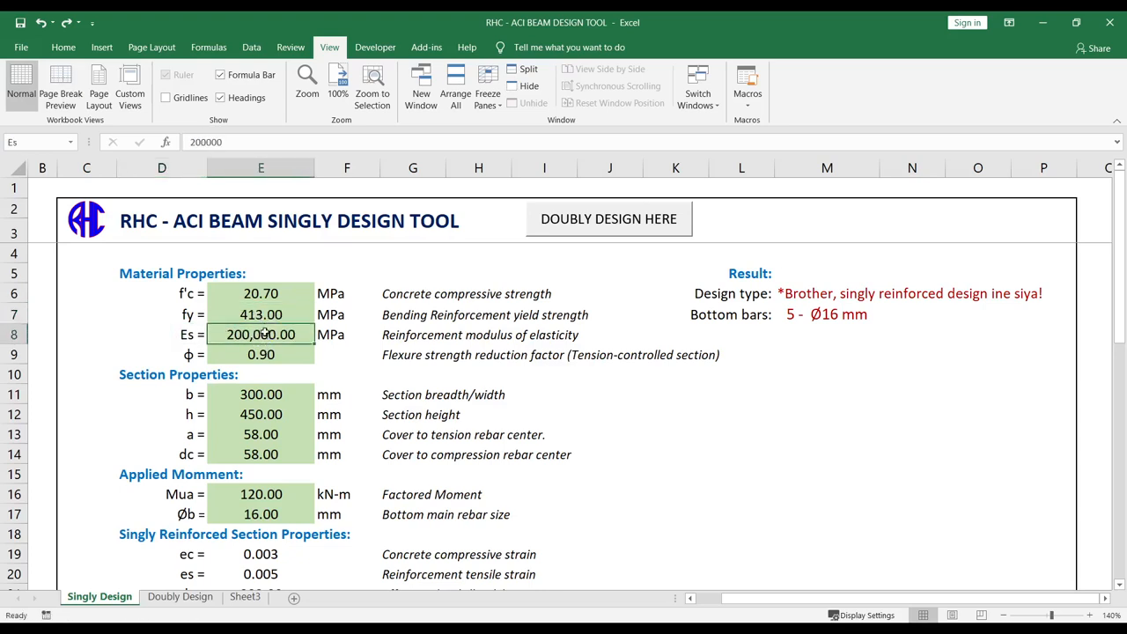
pyautogui.click(260, 314)
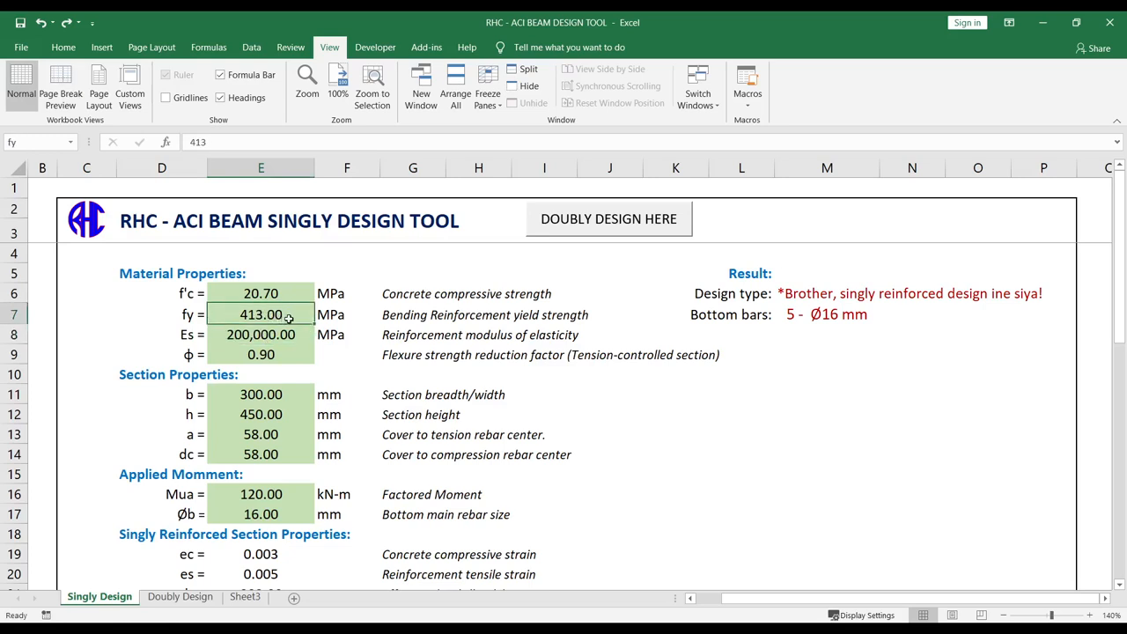
pyautogui.click(260, 331)
pyautogui.click(256, 320)
pyautogui.click(275, 330)
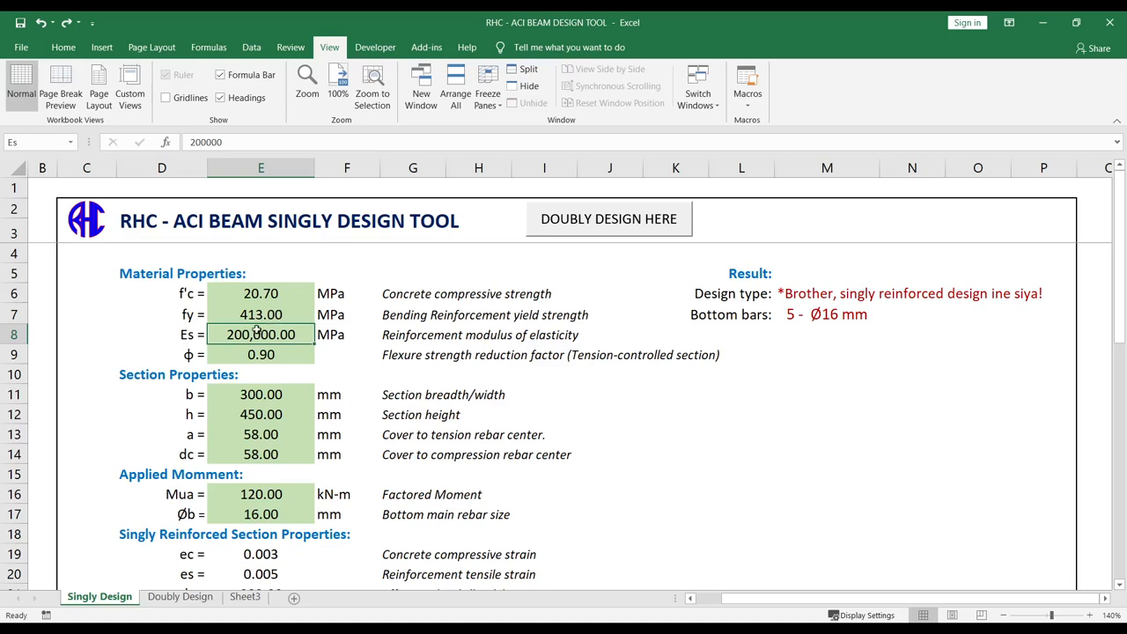
pyautogui.click(188, 337)
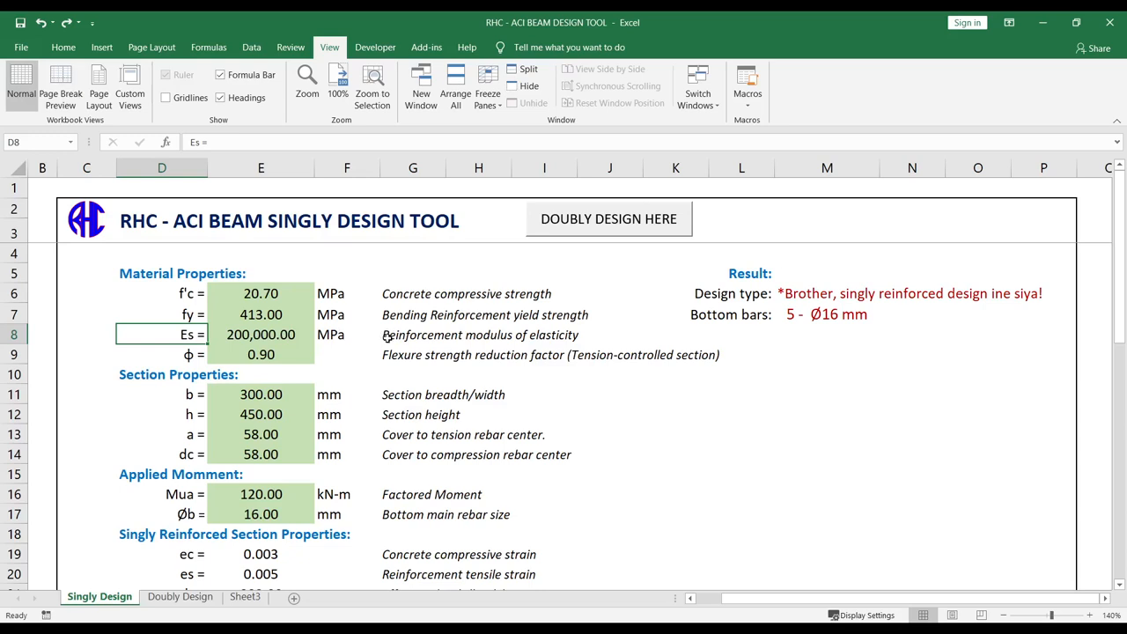
pyautogui.click(264, 340)
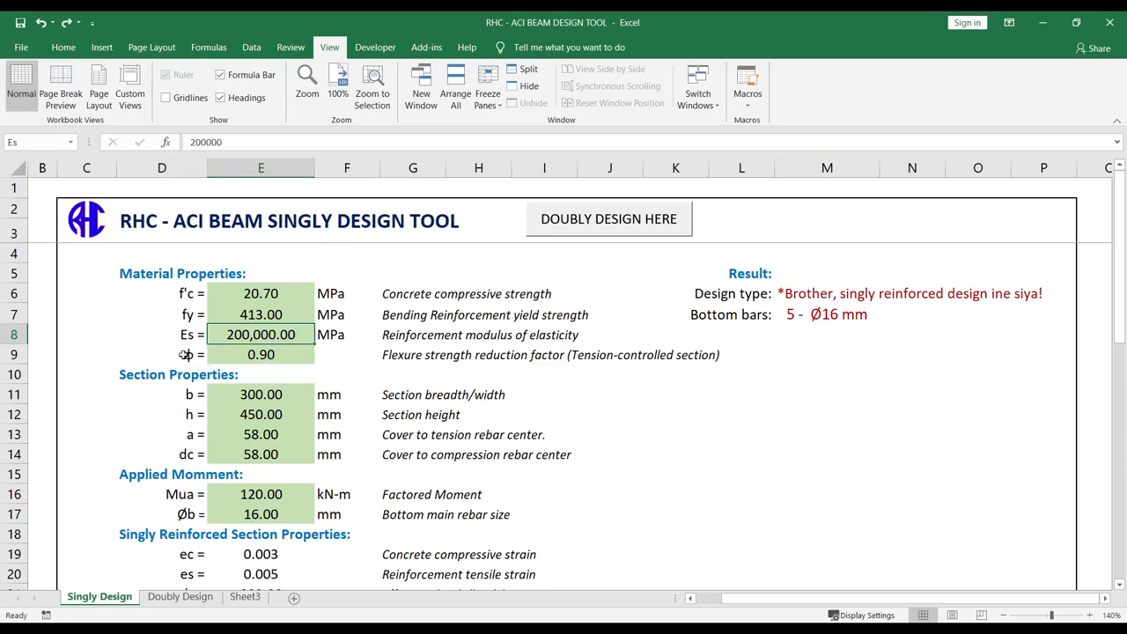
pyautogui.click(268, 356)
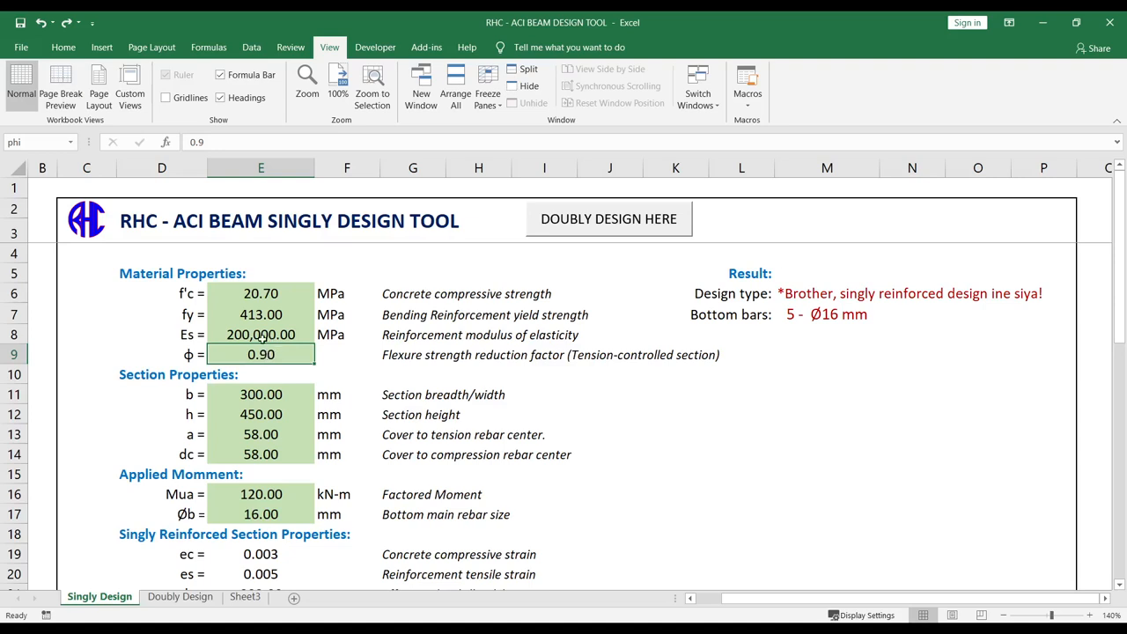
# Step: Review the green input cells and examine the section width b and height h under Section Properties
pyautogui.scroll(-1, 220, 340)
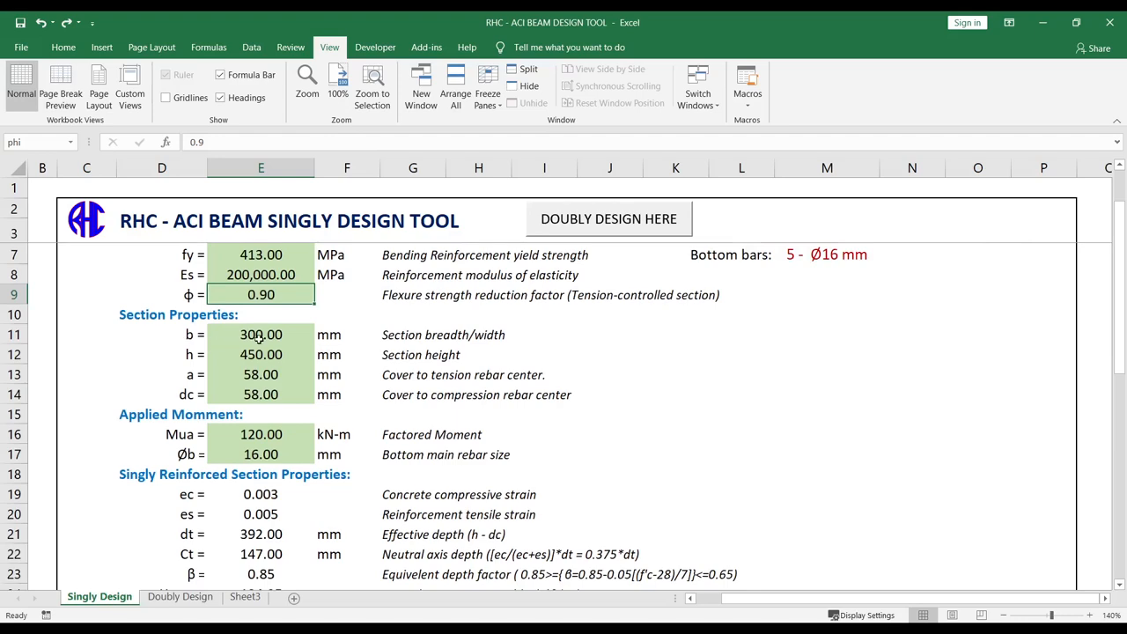
pyautogui.scroll(1, 254, 337)
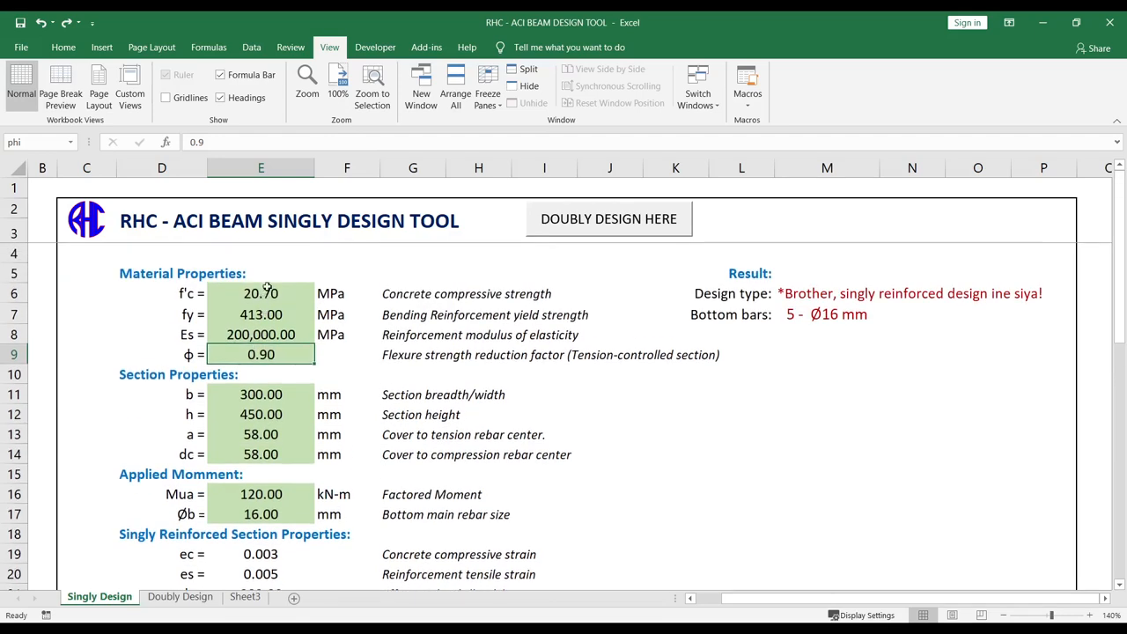
pyautogui.click(265, 296)
pyautogui.moveTo(266, 323); pyautogui.dragTo(276, 449)
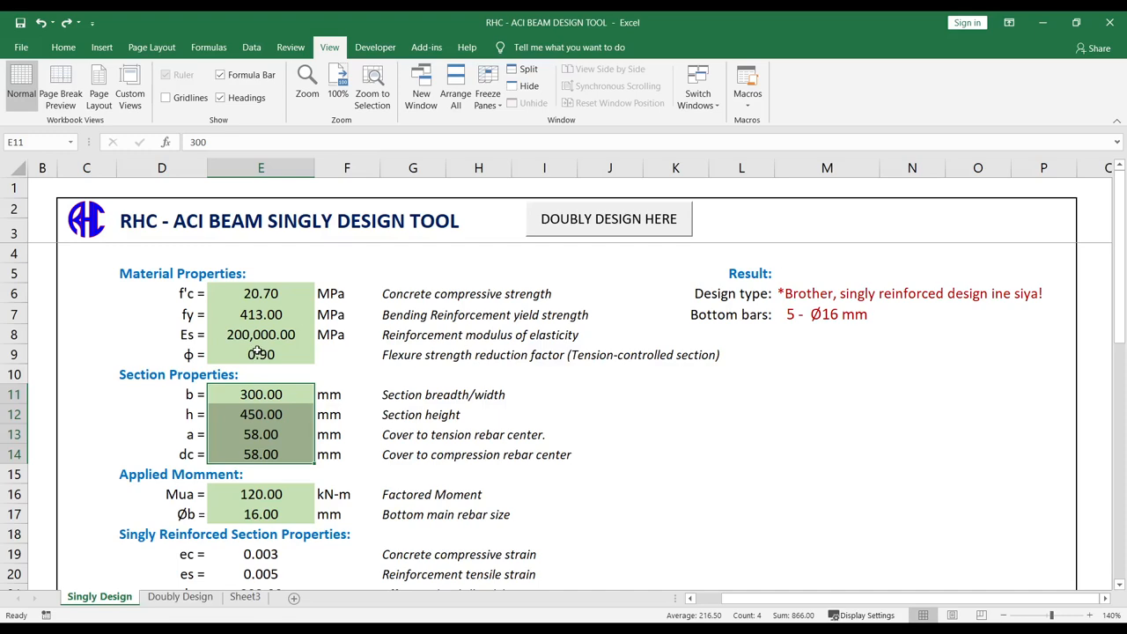
pyautogui.click(253, 393)
pyautogui.scroll(-1, 231, 365)
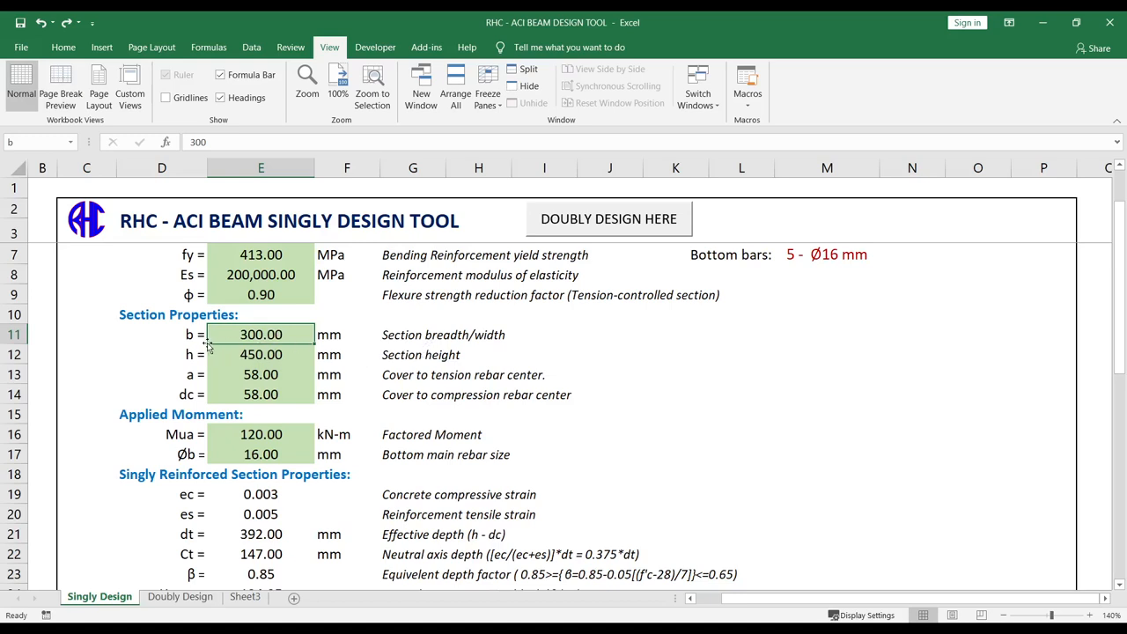
pyautogui.click(270, 356)
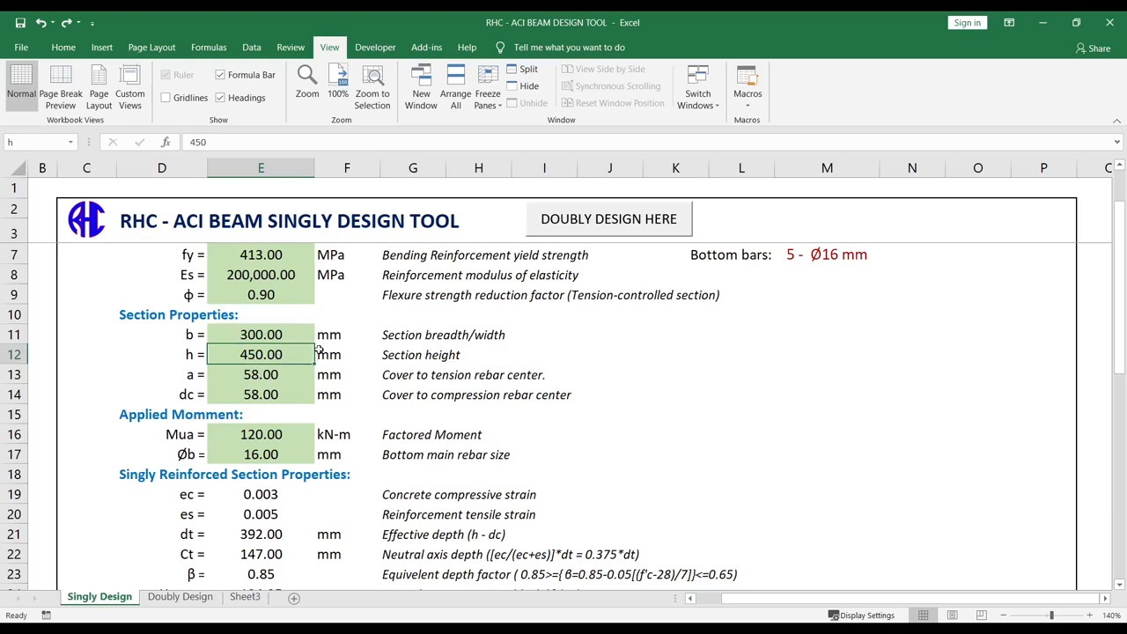
pyautogui.click(184, 356)
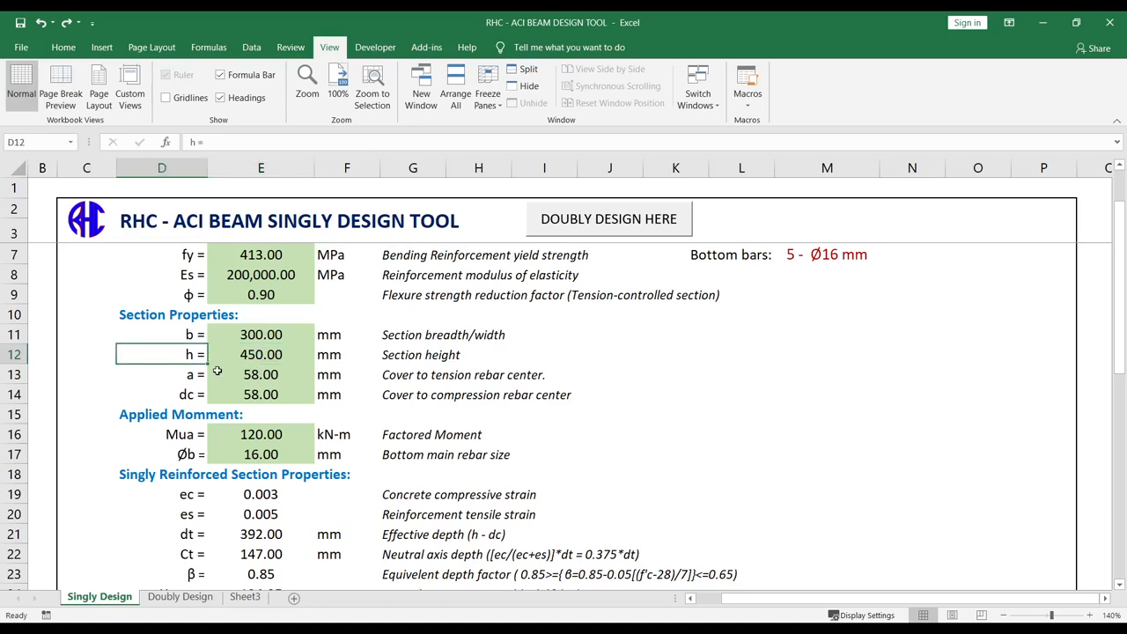
# Step: Examine the cover to tension rebar center a and the cover to compression rebar center dc under Section Properties
pyautogui.click(195, 376)
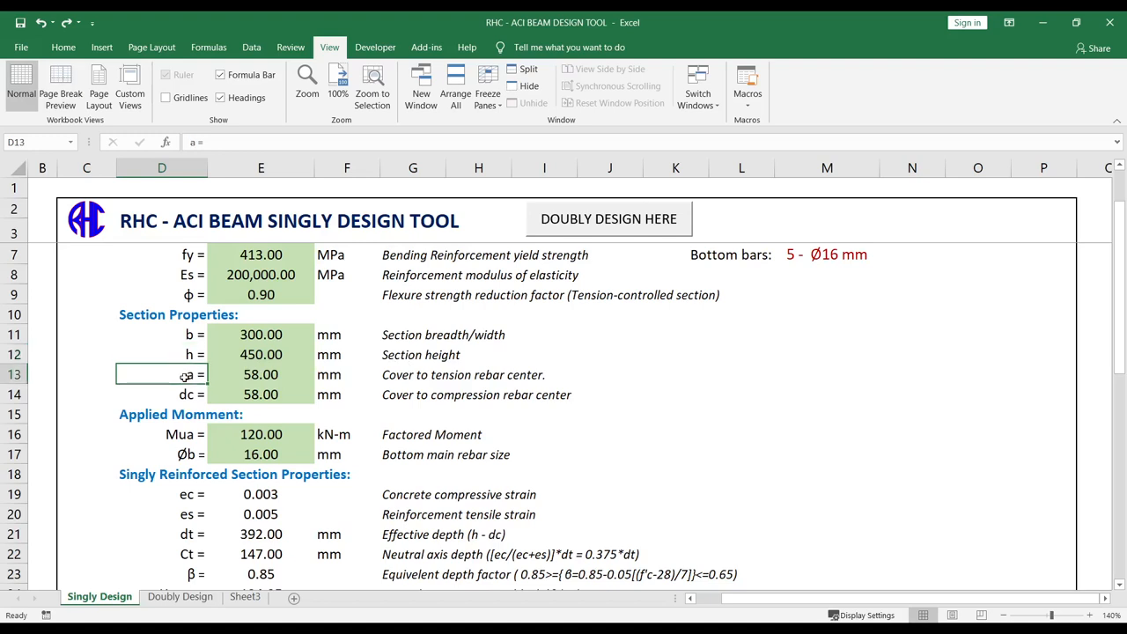
pyautogui.click(506, 377)
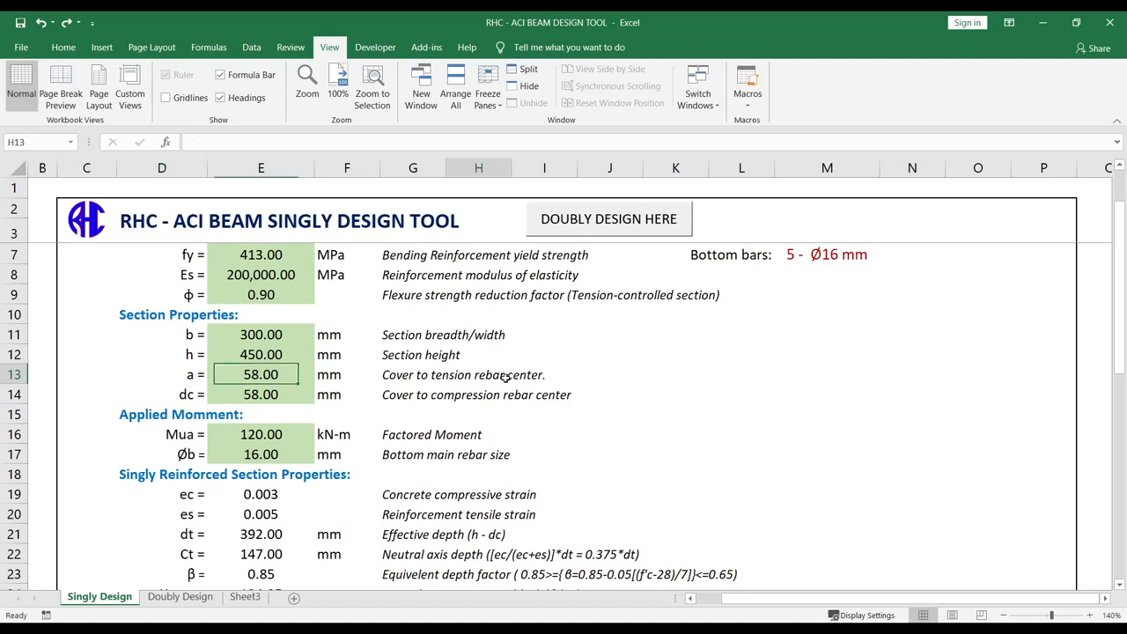
pyautogui.click(406, 377)
pyautogui.press('Right')
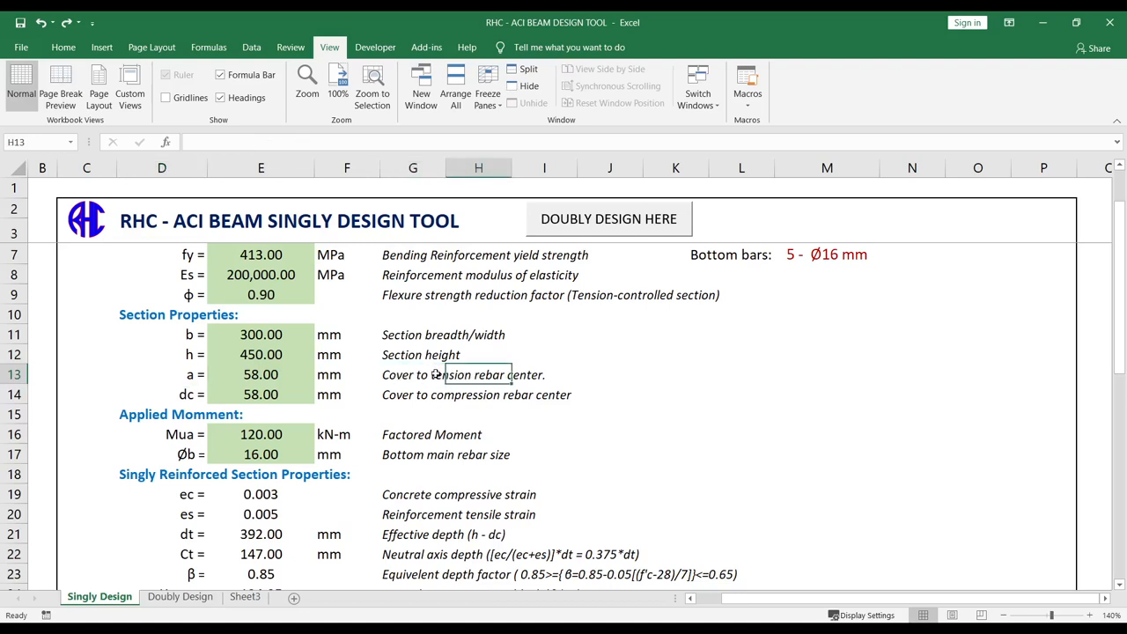
pyautogui.click(436, 375)
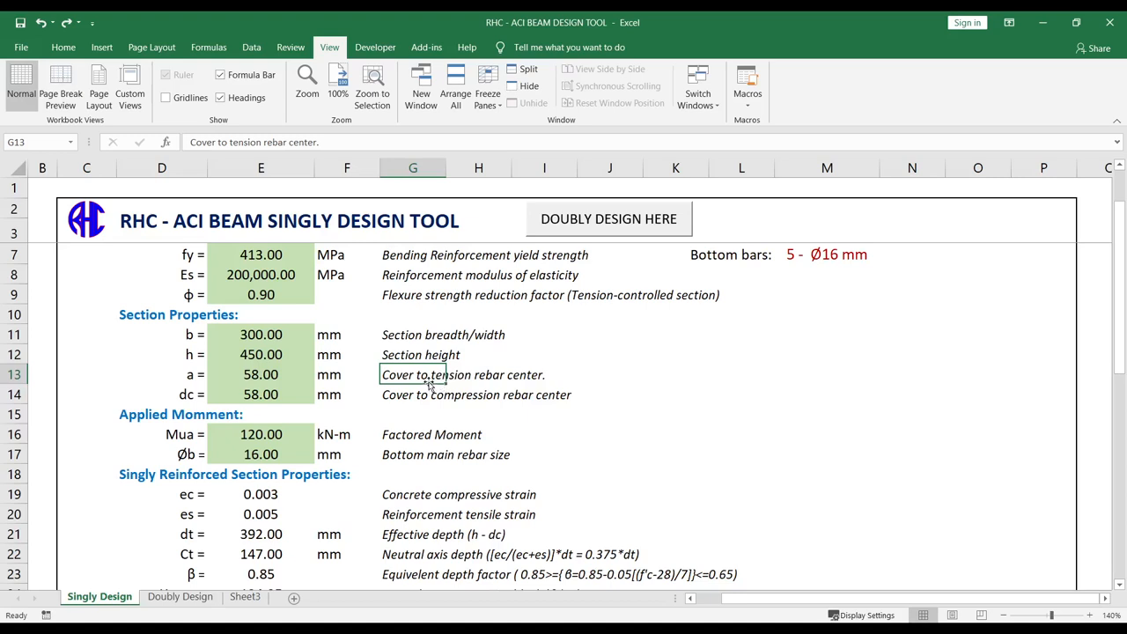
pyautogui.click(184, 395)
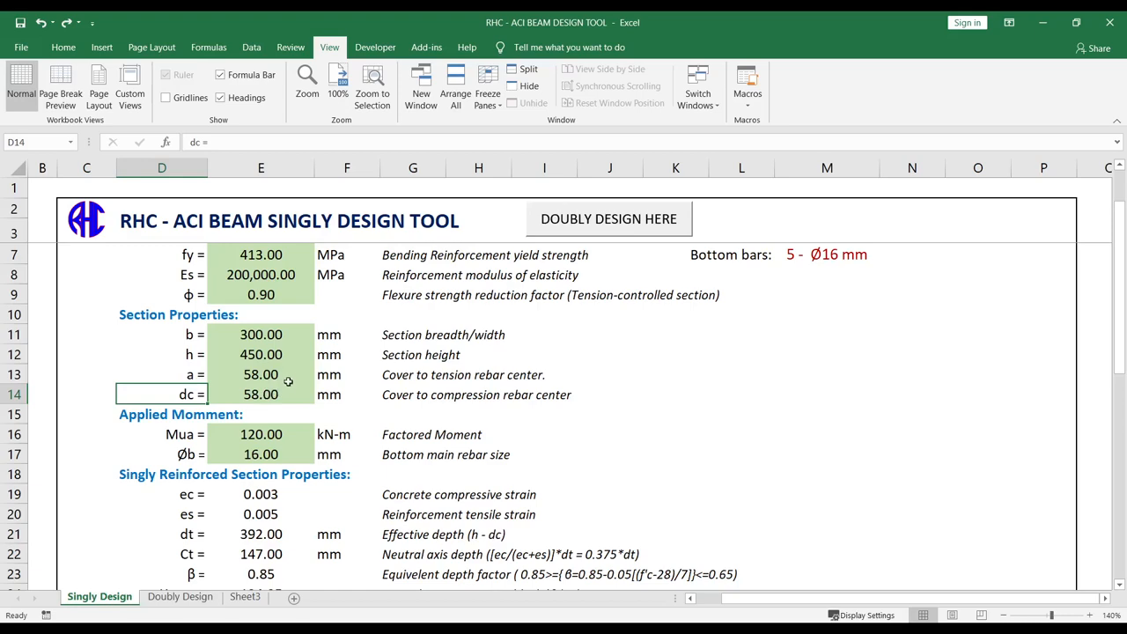
pyautogui.scroll(-1, 289, 376)
pyautogui.scroll(-1, 289, 376)
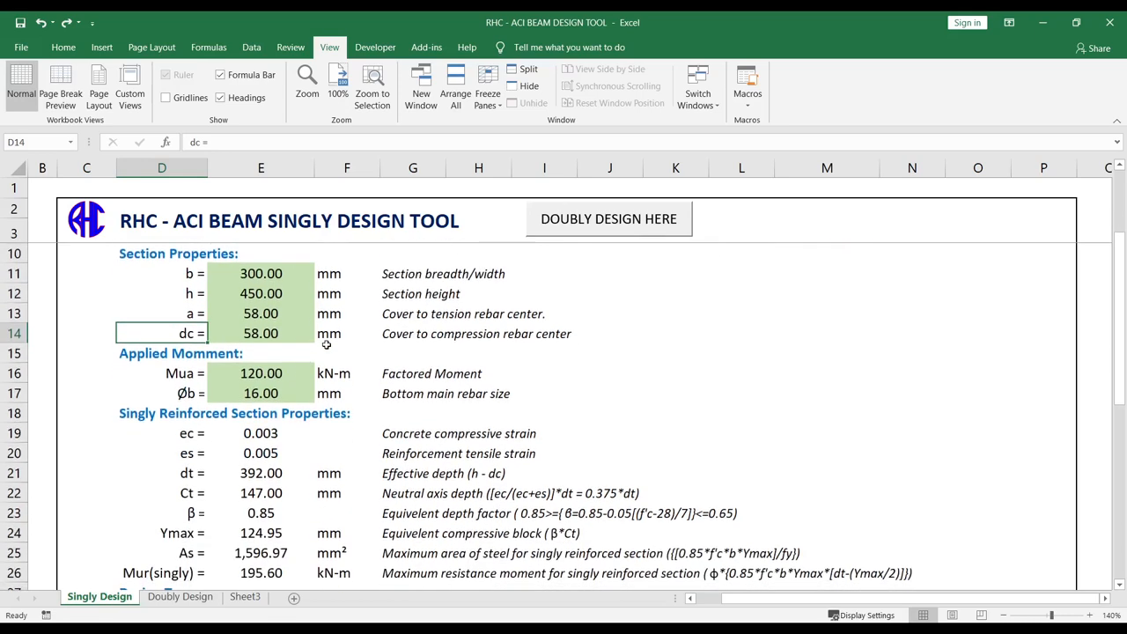
# Step: Examine the factored moment Mua input and its kN-m unit under the Applied Moment heading
pyautogui.click(133, 355)
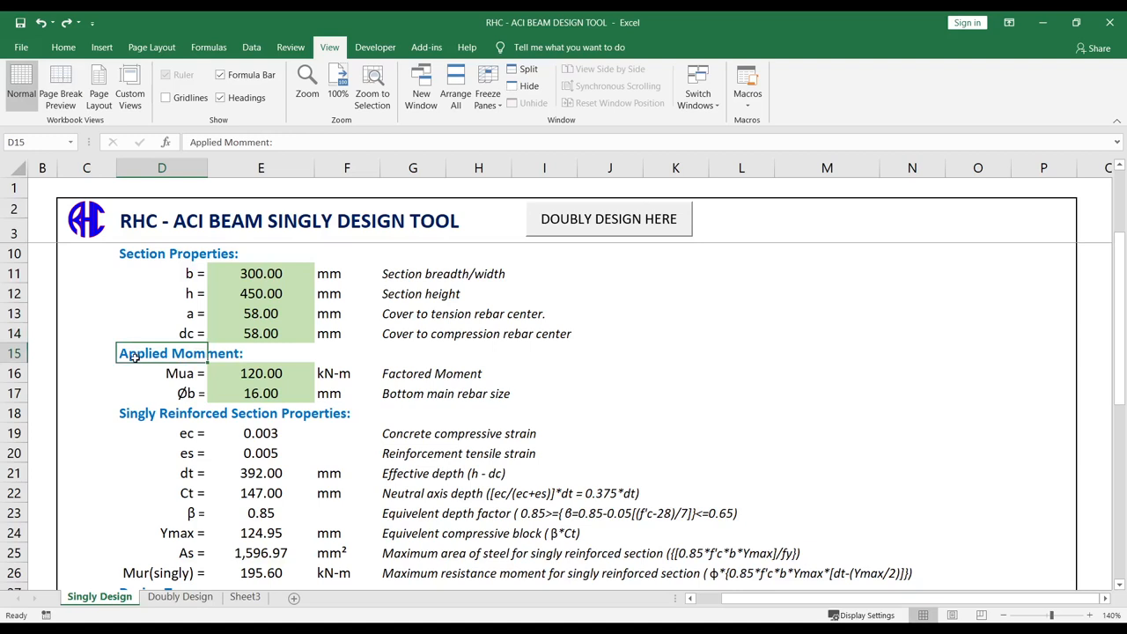
pyautogui.click(176, 377)
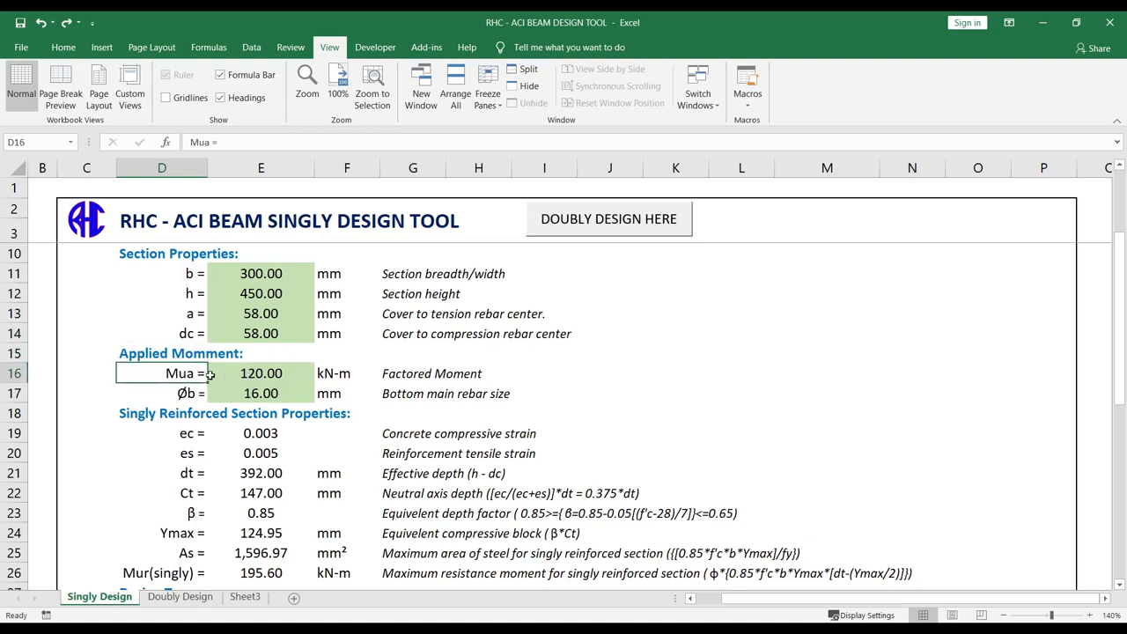
pyautogui.click(252, 377)
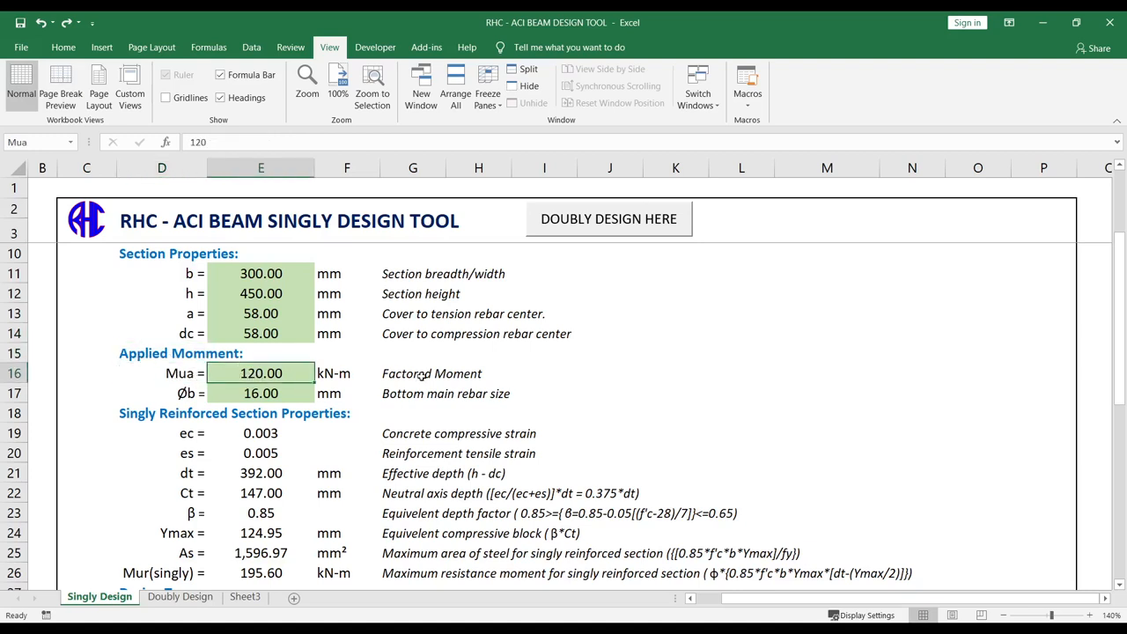
pyautogui.click(333, 377)
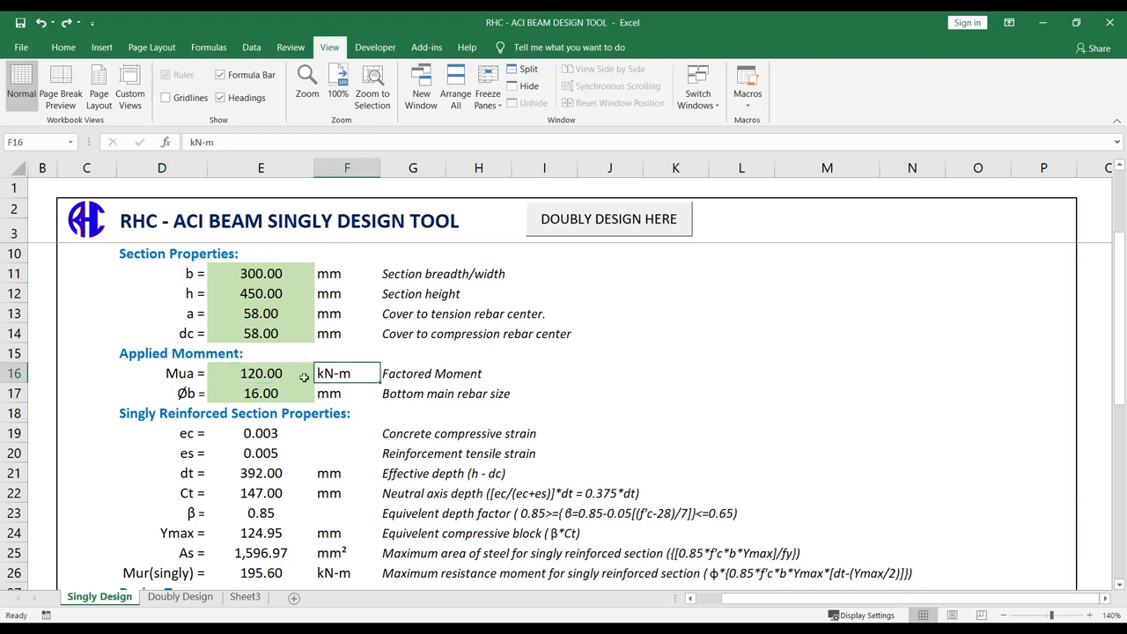
pyautogui.click(273, 375)
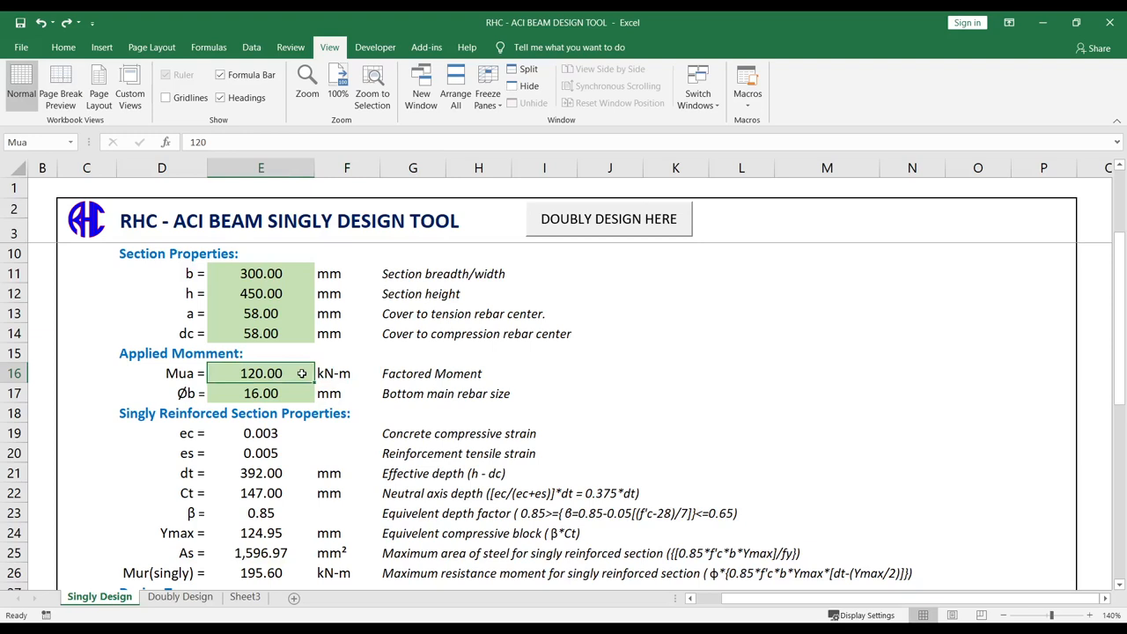
pyautogui.click(342, 376)
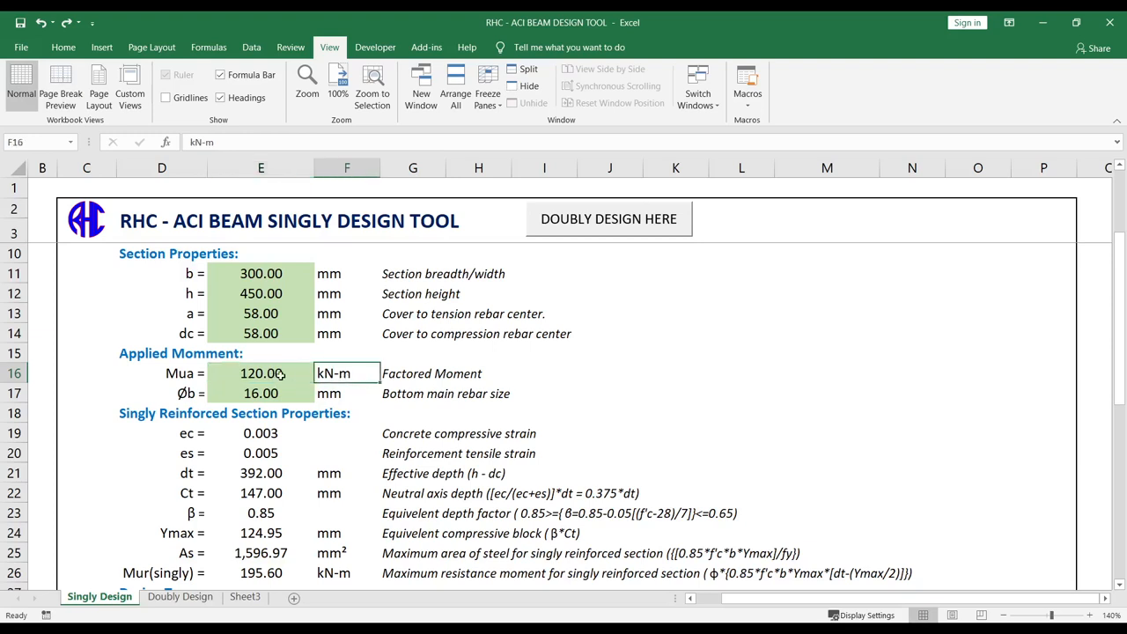
pyautogui.click(264, 374)
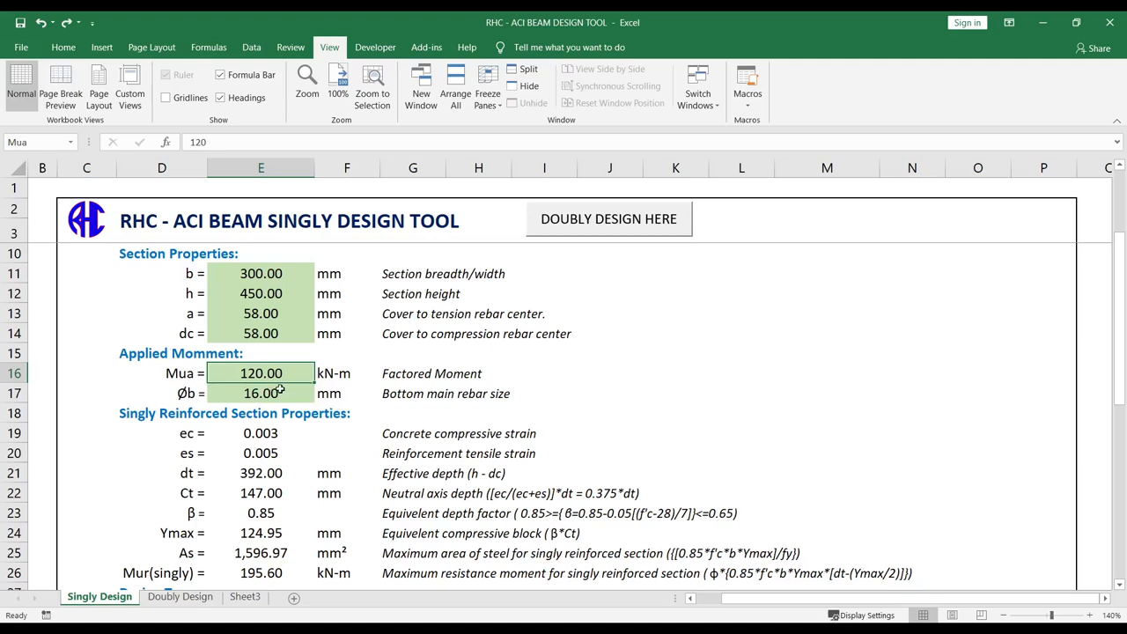
# Step: Examine the bottom main rebar size Øb input below the factored moment
pyautogui.click(186, 394)
pyautogui.click(286, 398)
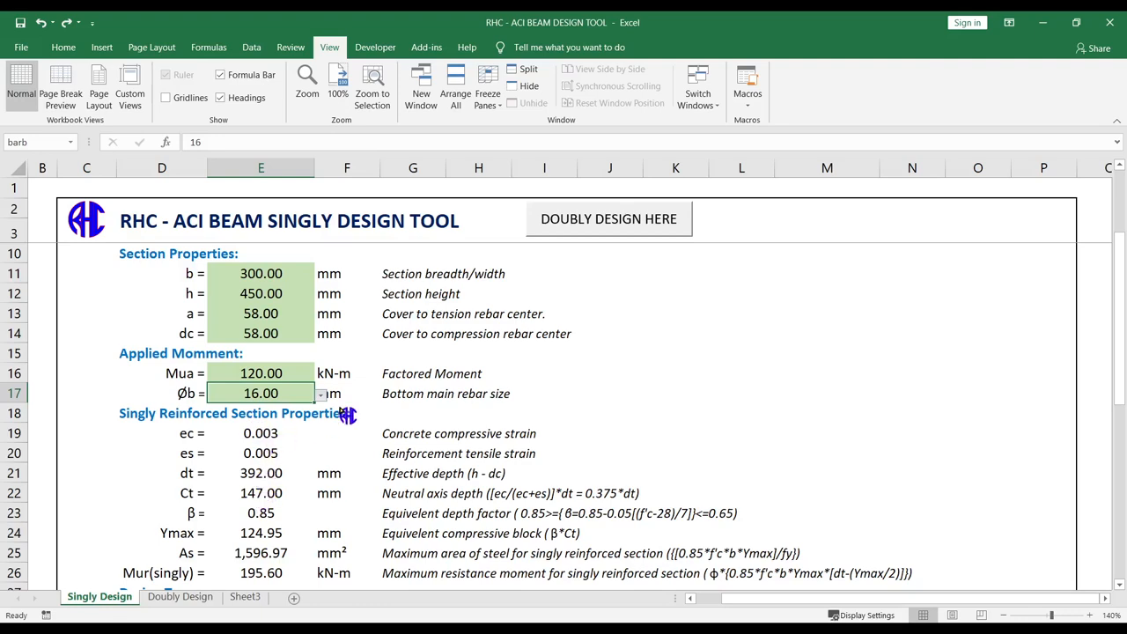
pyautogui.click(583, 408)
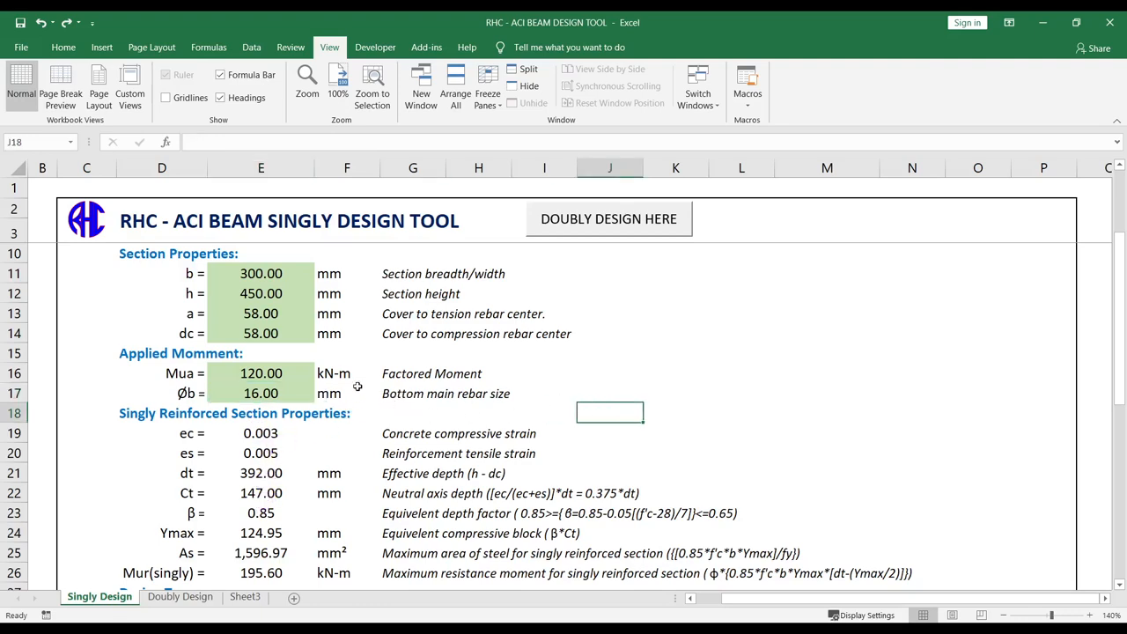
# Step: Review the rows below the inputs and examine the Design Type message and its formula comparing Mua with Mur(singly)
pyautogui.scroll(-2, 357, 386)
pyautogui.scroll(1, 344, 381)
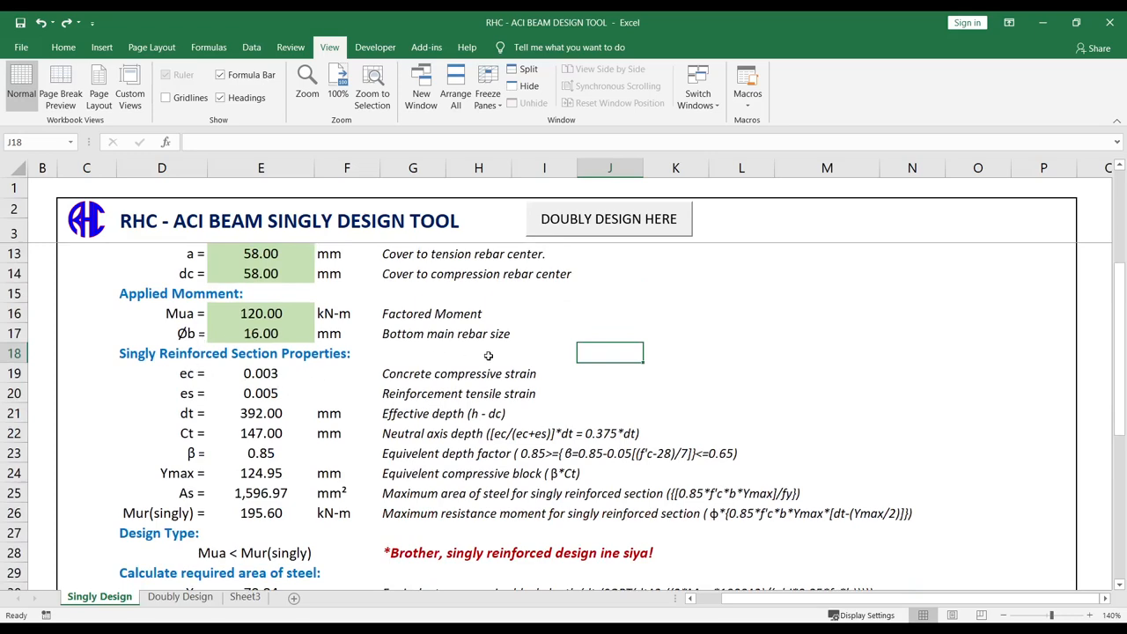
pyautogui.scroll(2, 489, 356)
pyautogui.scroll(-1, 490, 356)
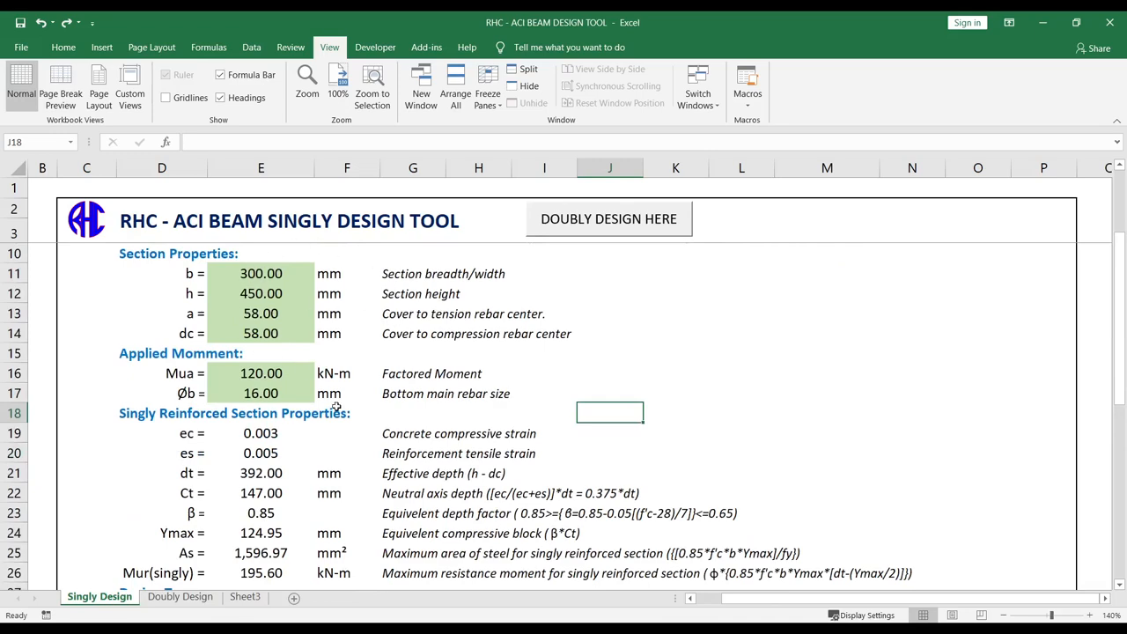
pyautogui.scroll(-1, 333, 354)
pyautogui.scroll(1, 333, 352)
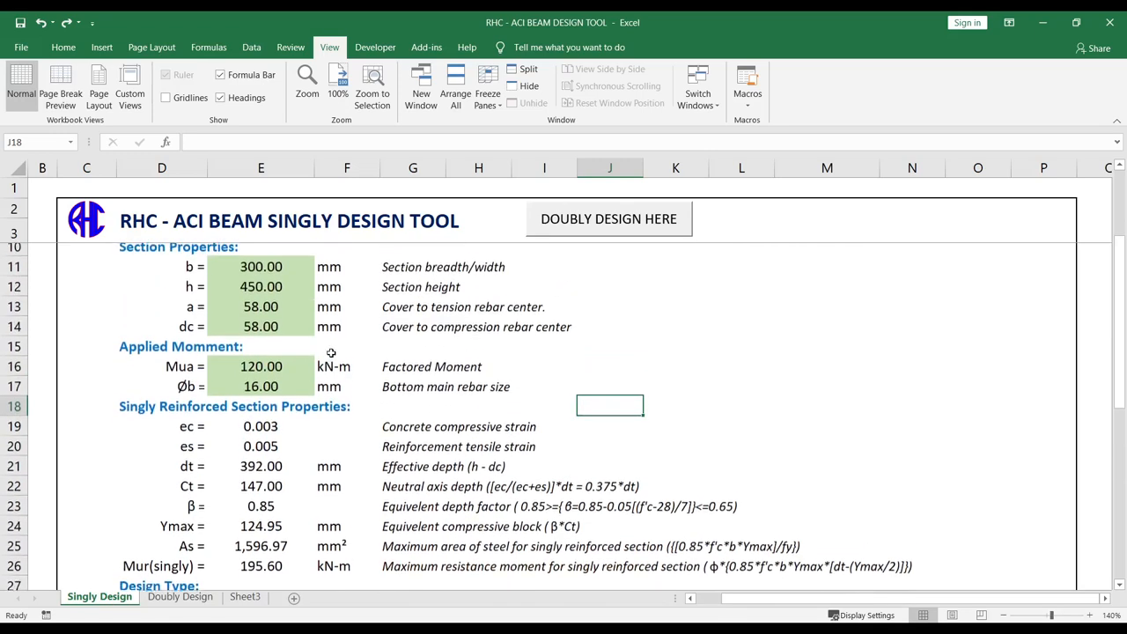
pyautogui.scroll(-2, 398, 378)
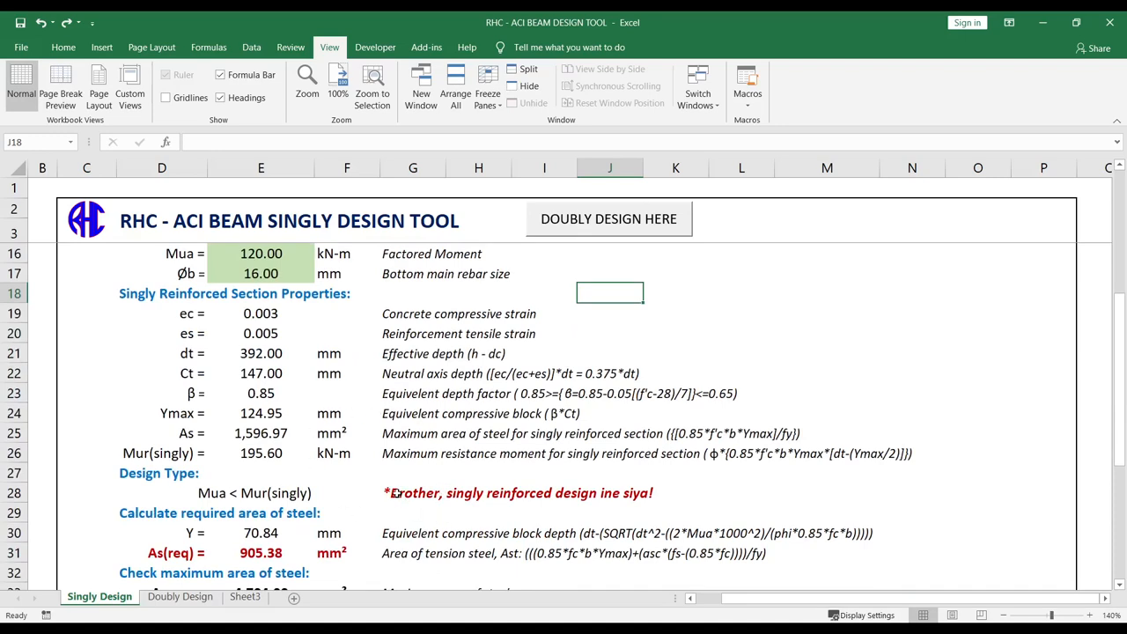
pyautogui.click(395, 494)
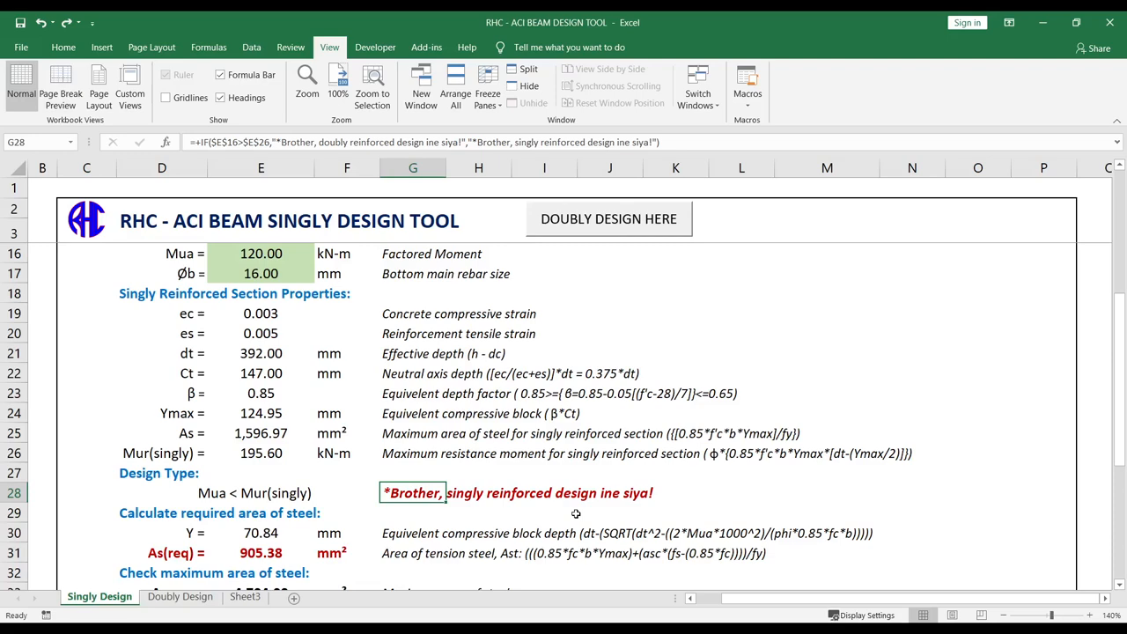
# Step: Review the Section Properties inputs, the factored moment and their descriptions again
pyautogui.scroll(2, 490, 482)
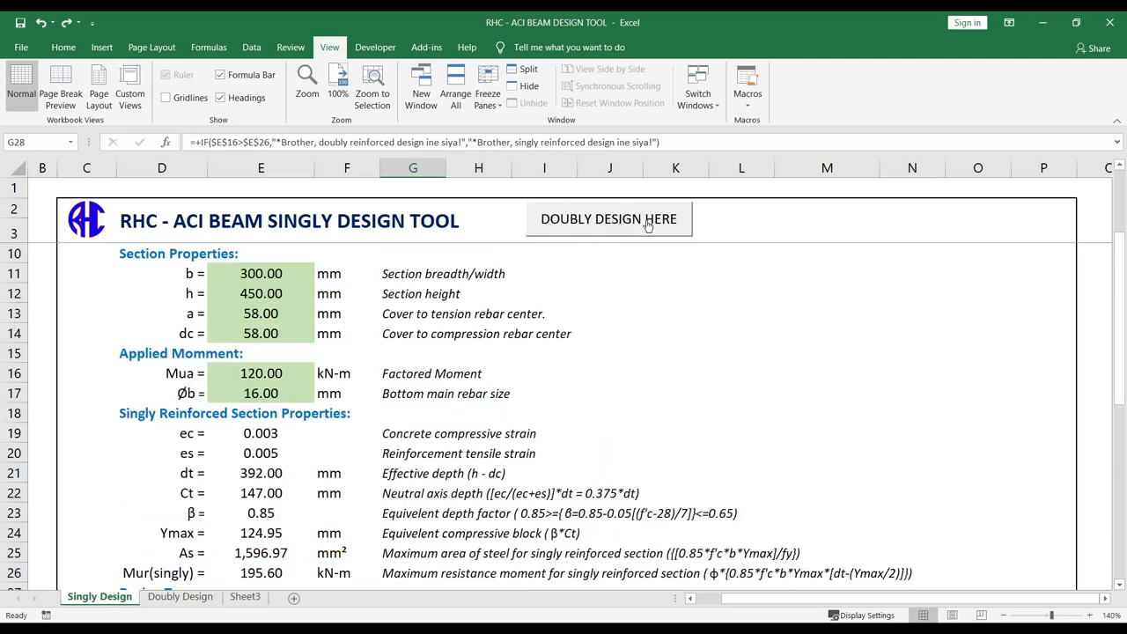
pyautogui.click(458, 368)
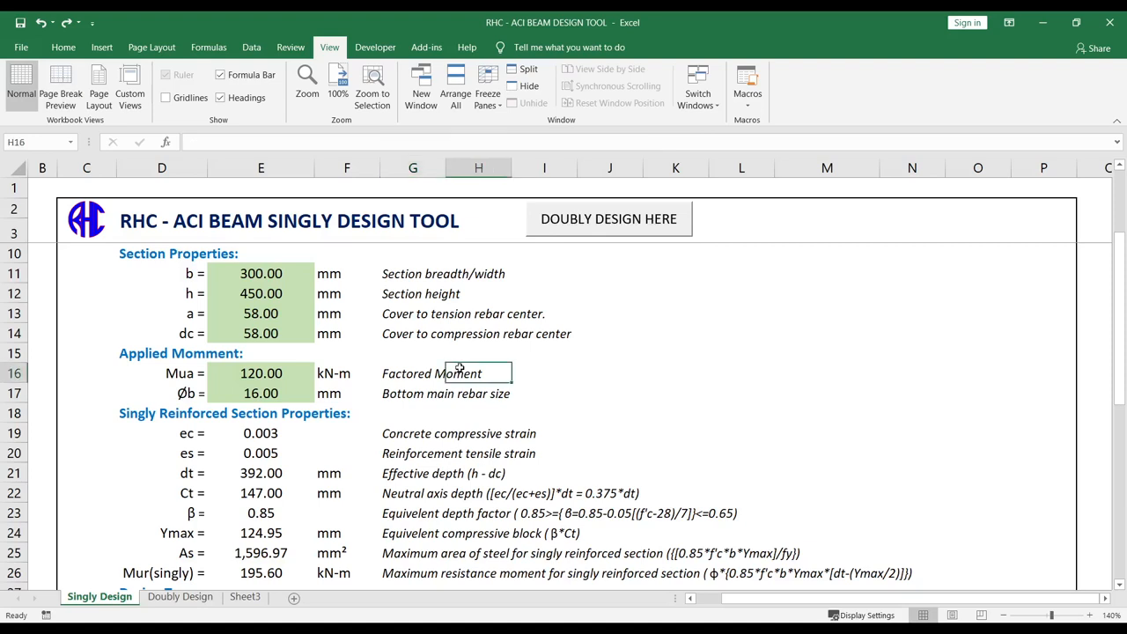
pyautogui.click(396, 331)
pyautogui.click(238, 285)
pyautogui.click(280, 331)
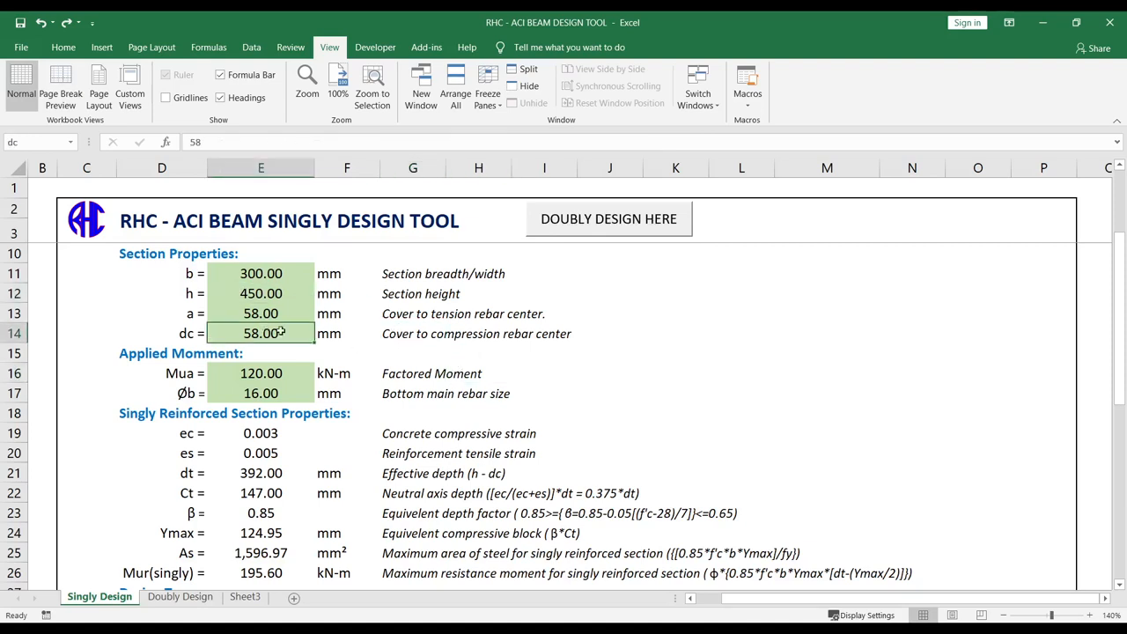
pyautogui.moveTo(383, 333); pyautogui.dragTo(503, 332)
pyautogui.click(429, 275)
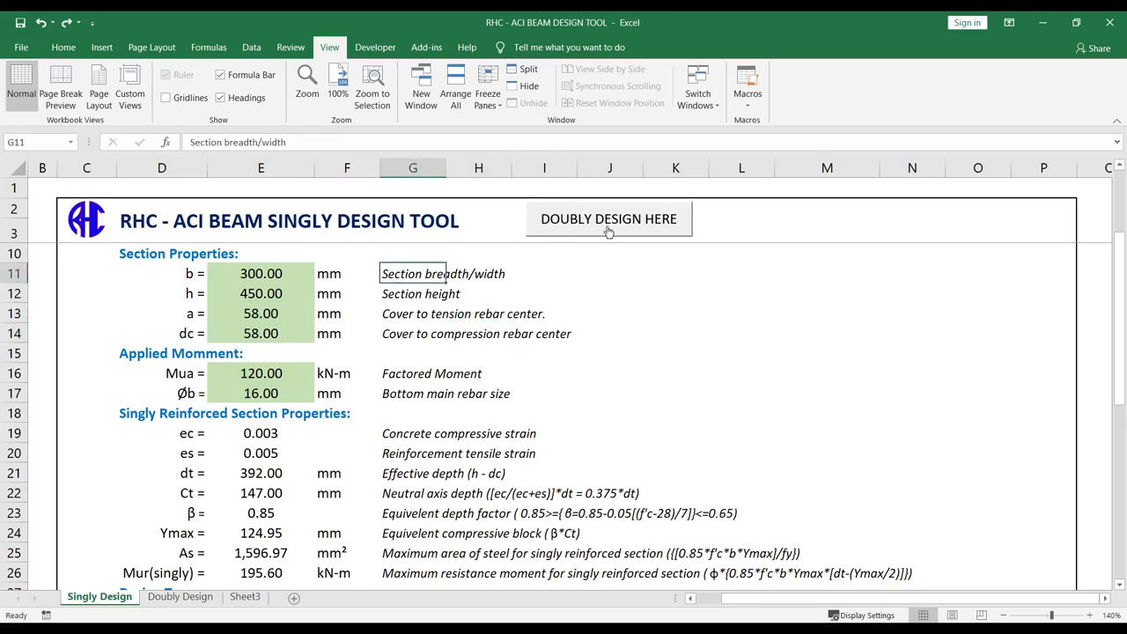
pyautogui.click(557, 360)
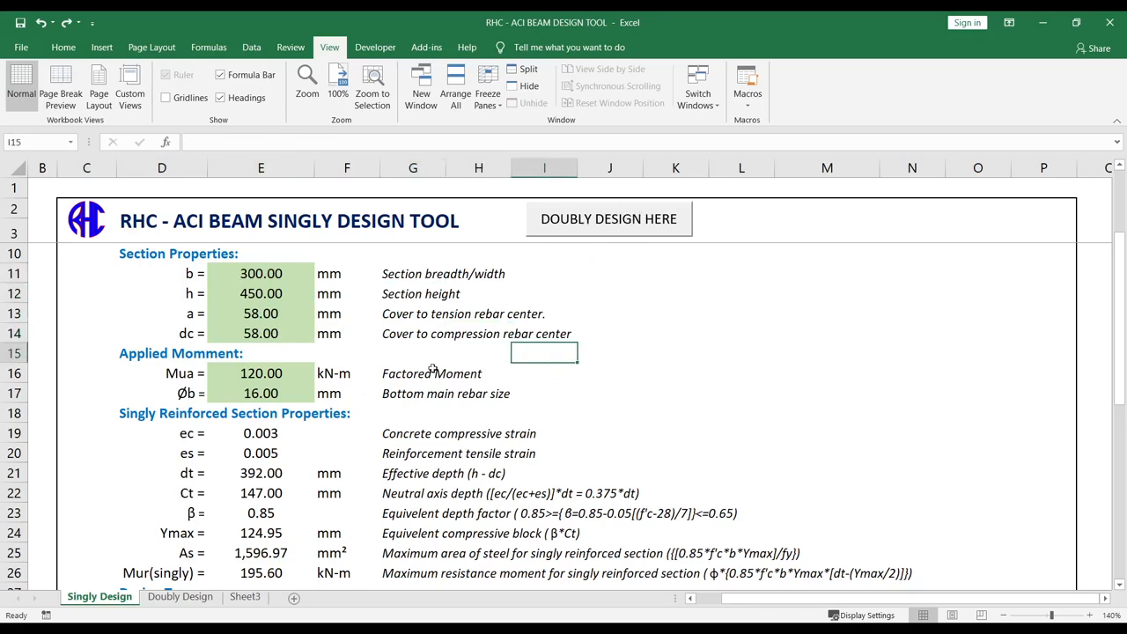
# Step: Examine the values under Singly Reinforced Section Properties, from the strain ec down to the resistance moment Mur(singly)
pyautogui.scroll(-1, 364, 391)
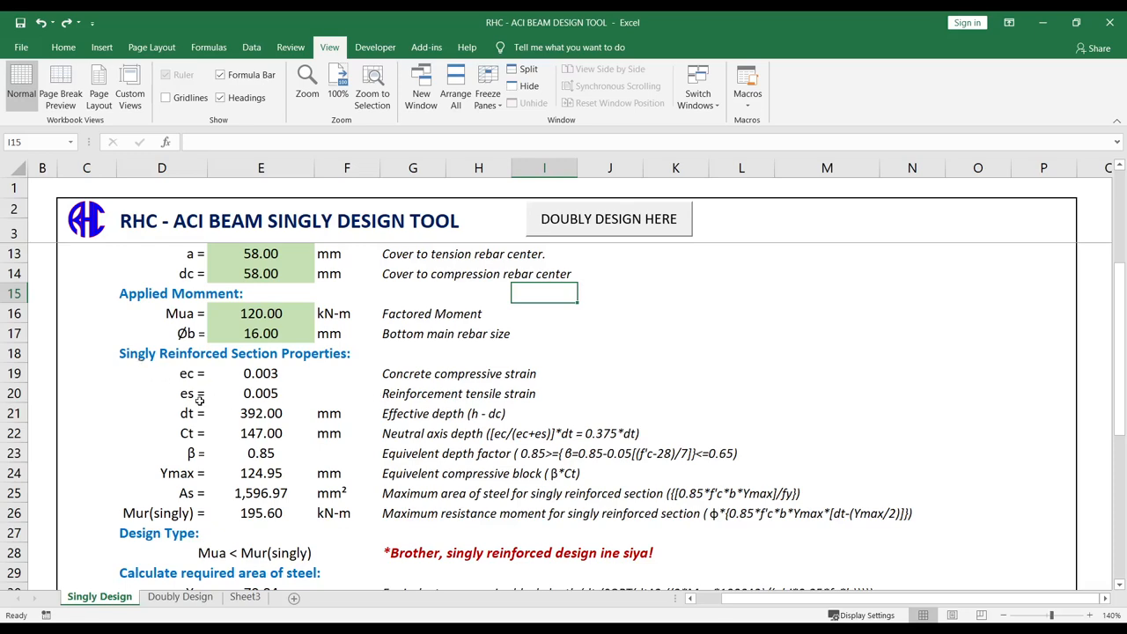
pyautogui.scroll(-2, 173, 369)
pyautogui.scroll(1, 186, 364)
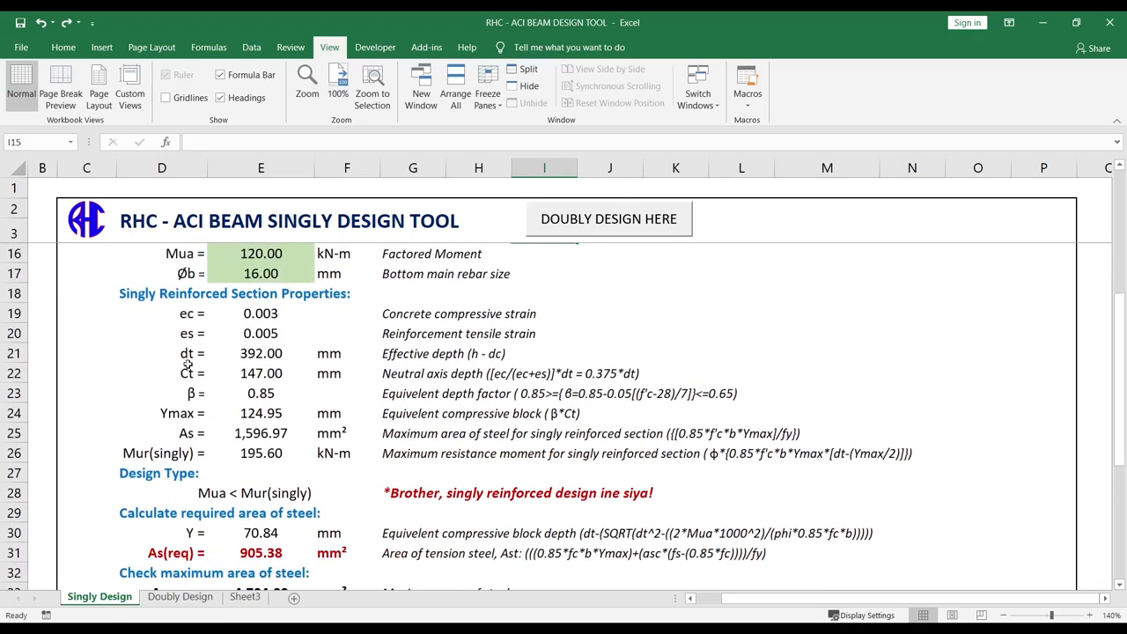
pyautogui.click(254, 311)
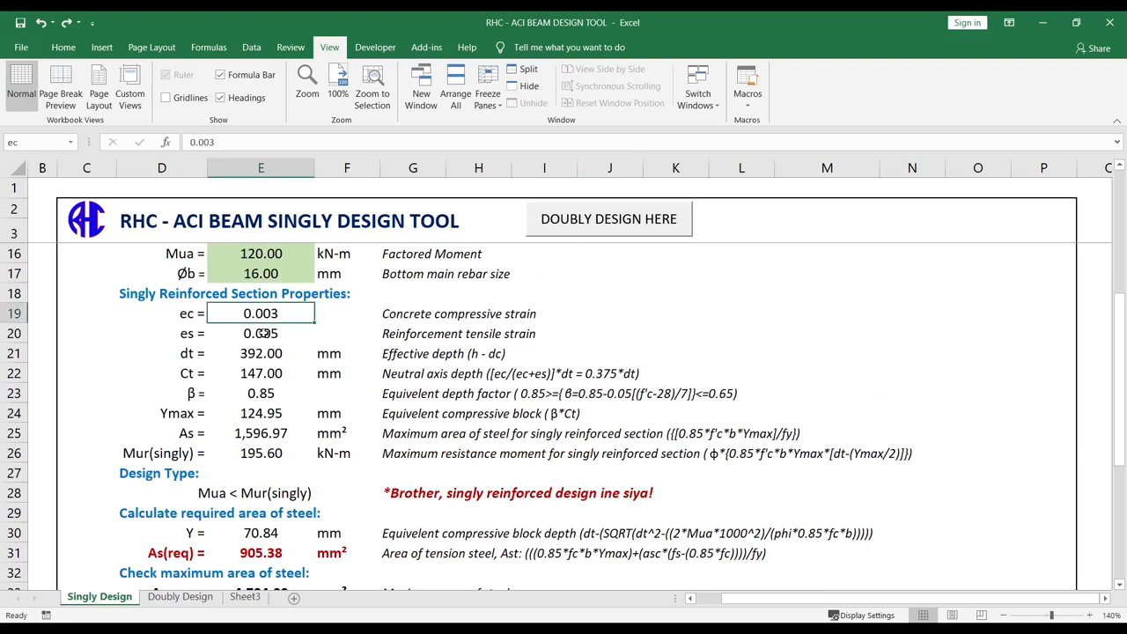
pyautogui.click(264, 331)
pyautogui.click(267, 311)
pyautogui.moveTo(263, 313); pyautogui.dragTo(254, 452)
pyautogui.click(255, 410)
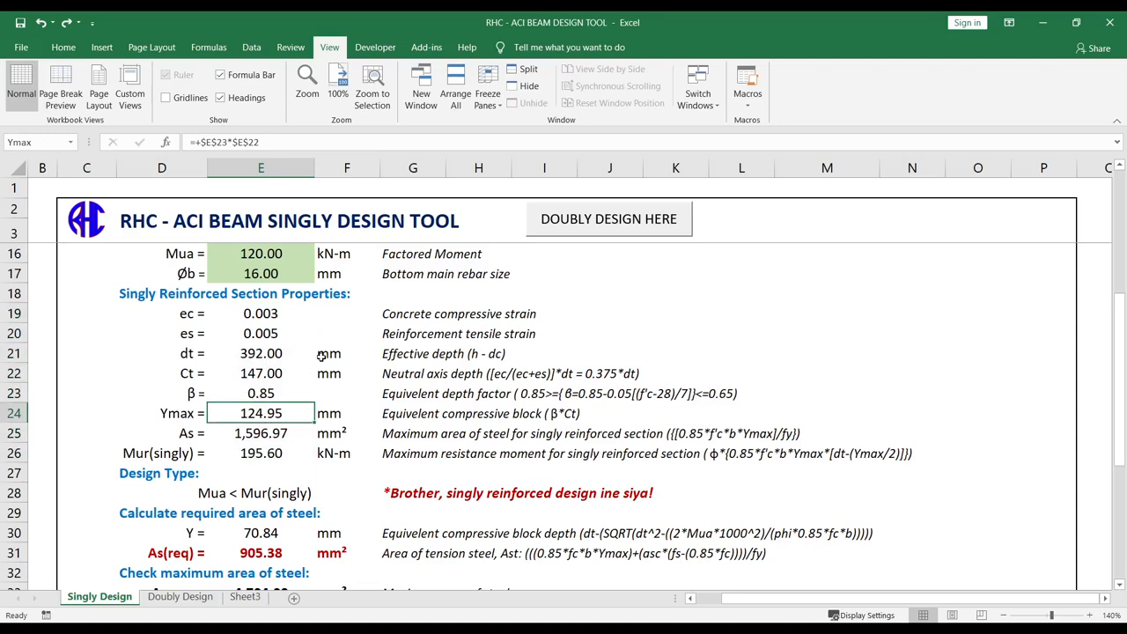
# Step: Examine the concrete compressive strain ec and the reinforcement tensile strain es
pyautogui.click(260, 312)
pyautogui.click(262, 335)
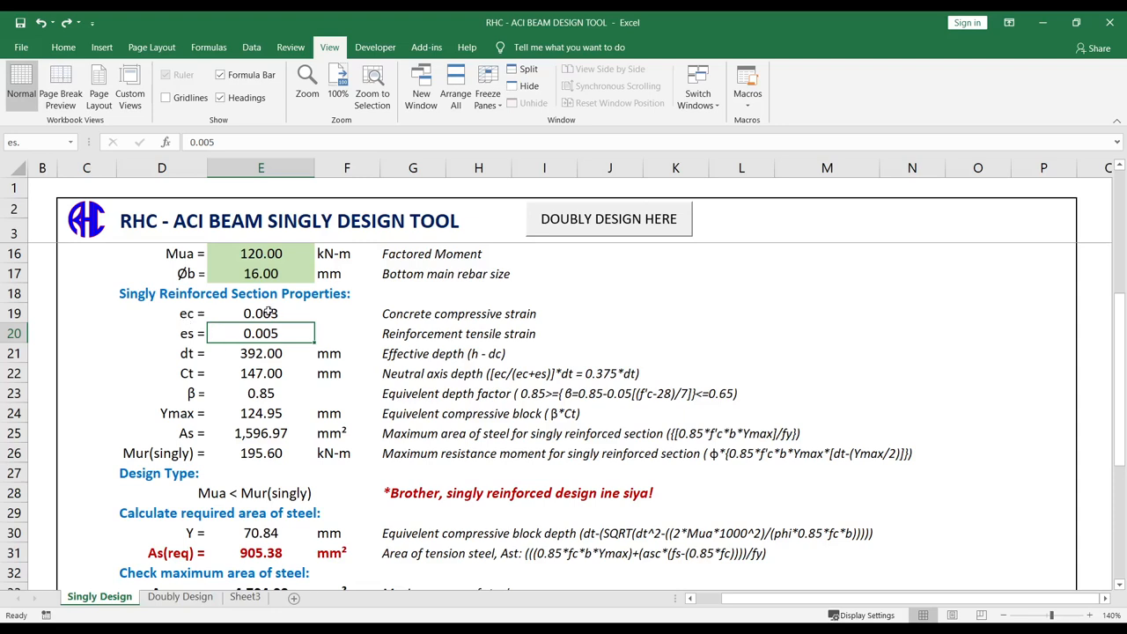
pyautogui.click(266, 312)
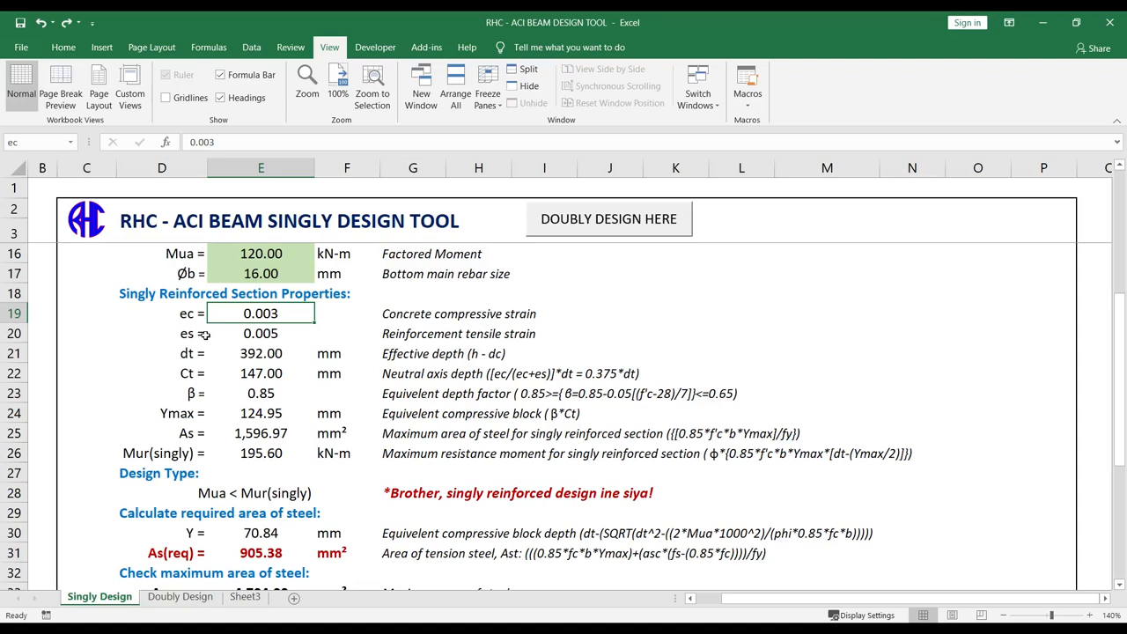
pyautogui.click(273, 336)
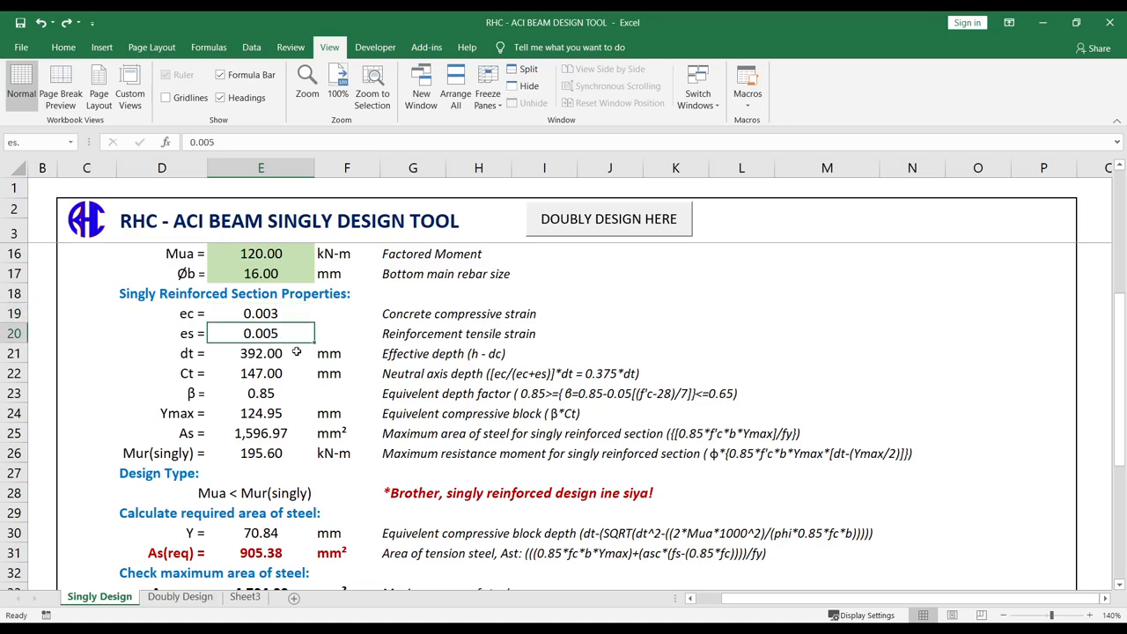
# Step: Examine the effective depth dt and its formula, and look back at the section and material inputs
pyautogui.click(191, 361)
pyautogui.click(273, 353)
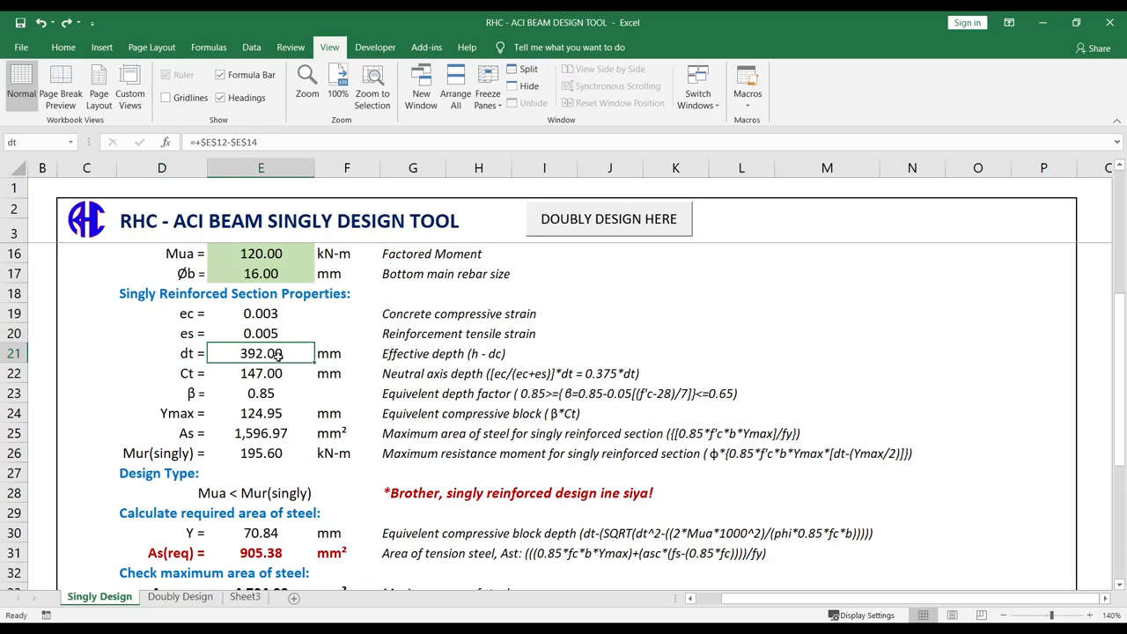
pyautogui.scroll(2, 275, 369)
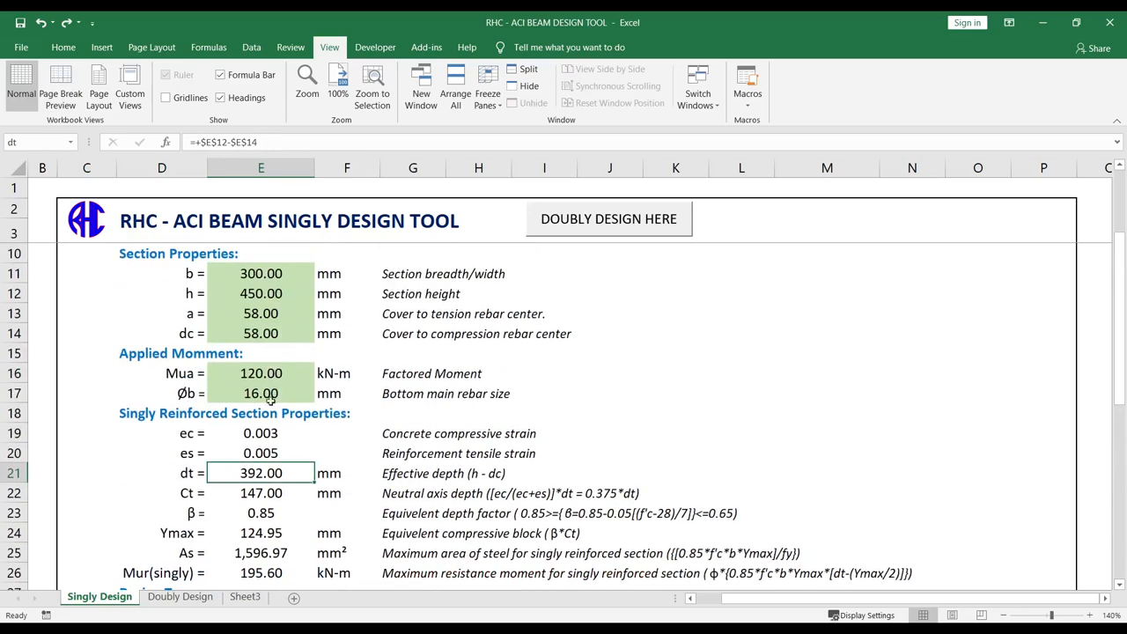
pyautogui.scroll(2, 301, 386)
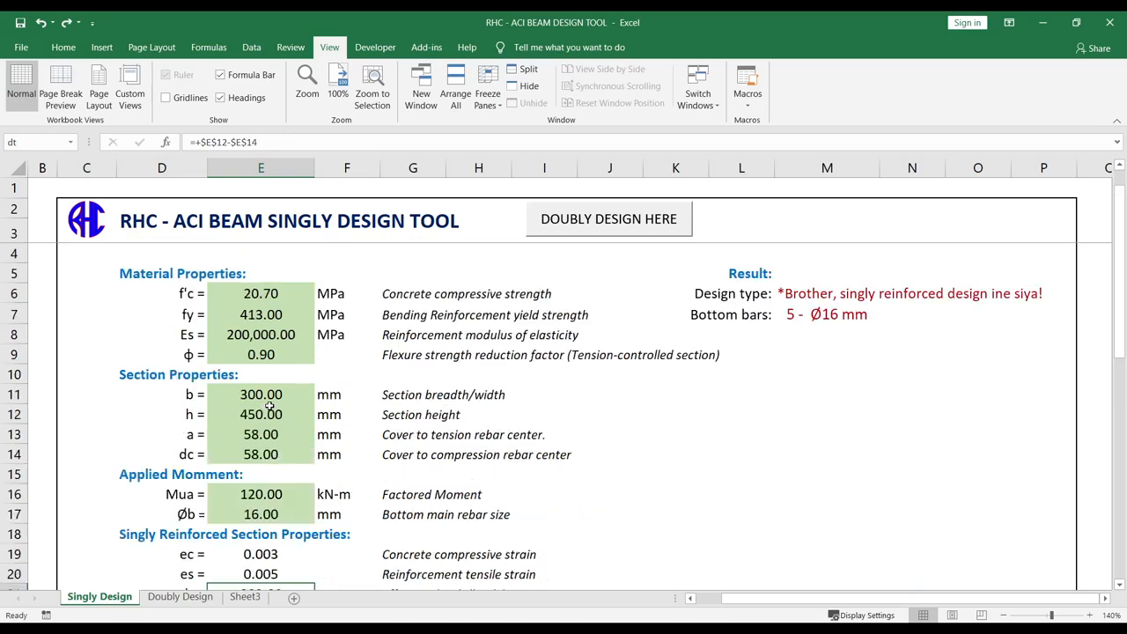
pyautogui.click(400, 370)
pyautogui.click(431, 294)
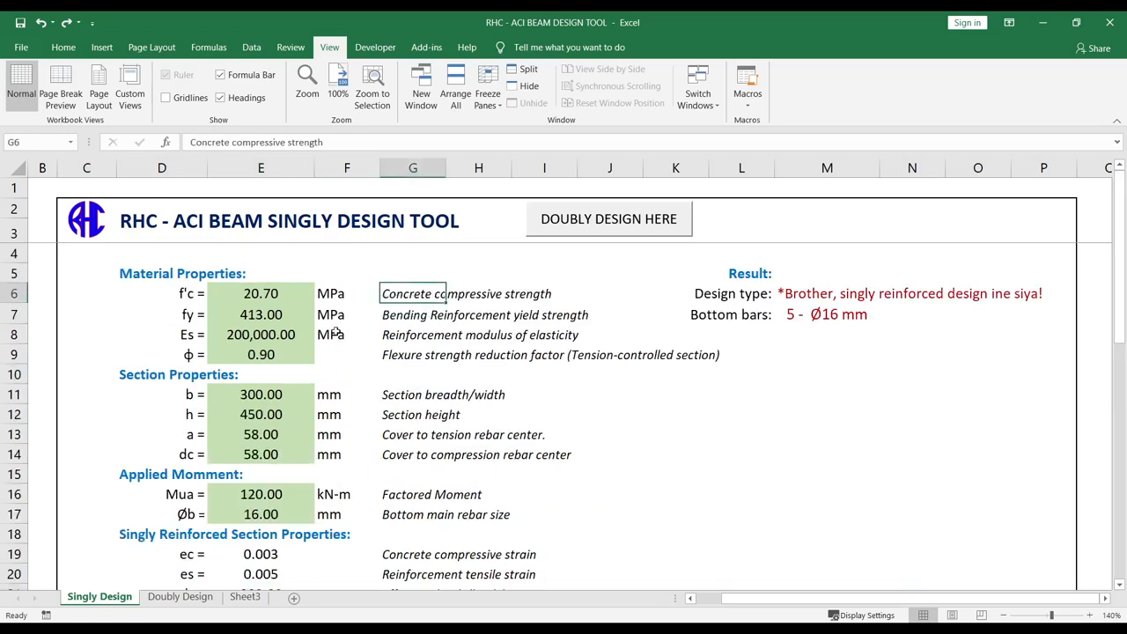
# Step: Set the section width b to 250 mm and the section height h to 400 mm under Section Properties
pyautogui.scroll(-1, 295, 352)
pyautogui.click(261, 333)
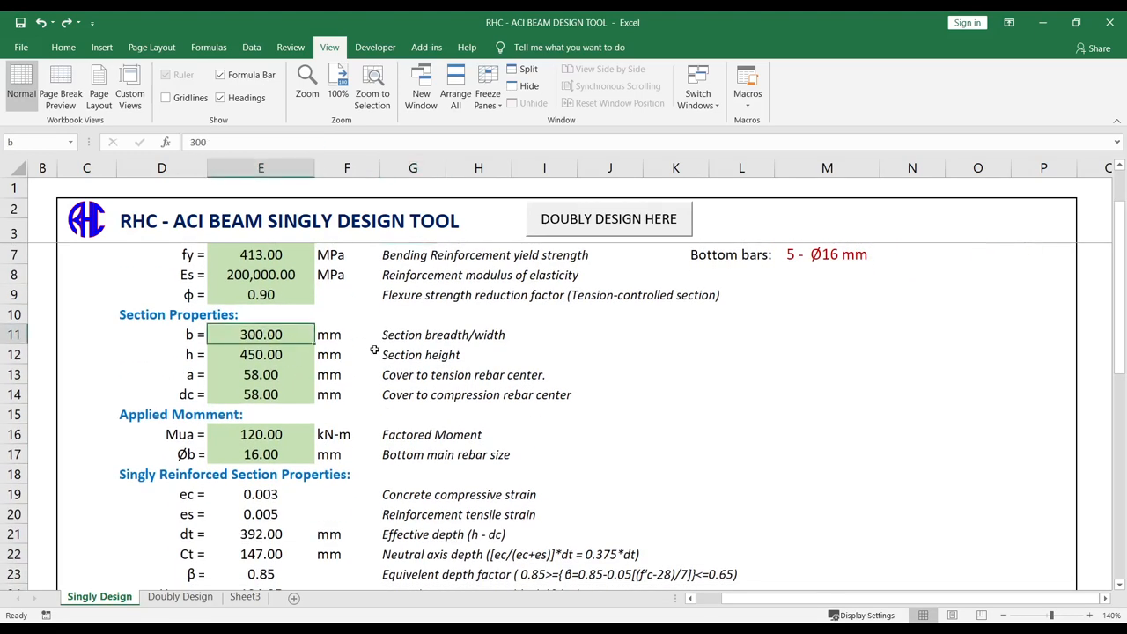
pyautogui.write('250')
pyautogui.press('Return')
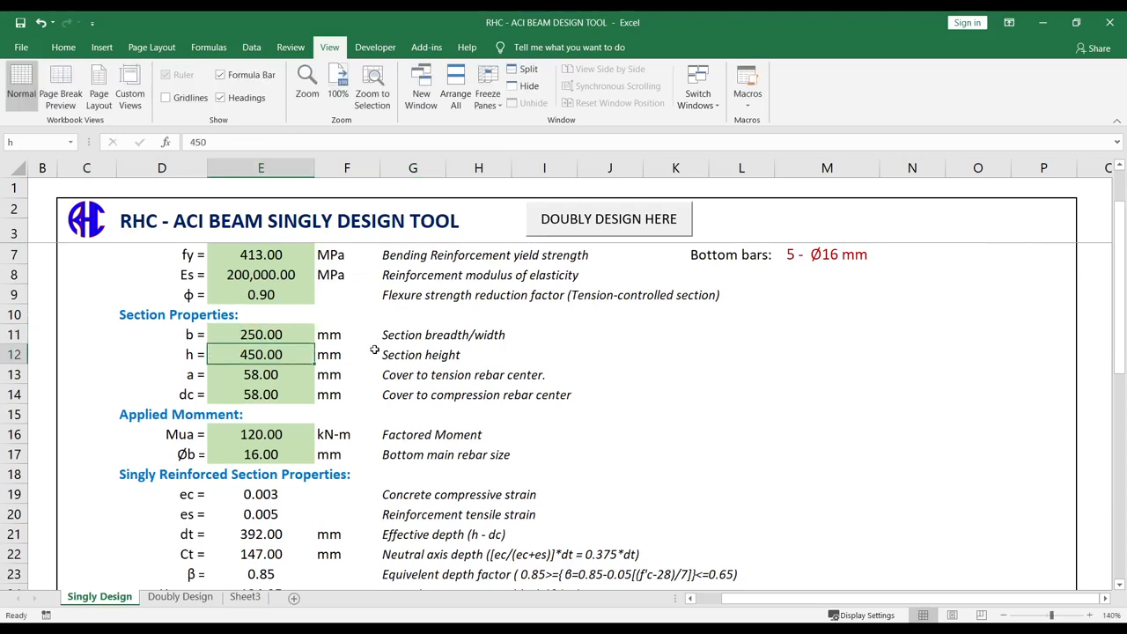
pyautogui.write('4')
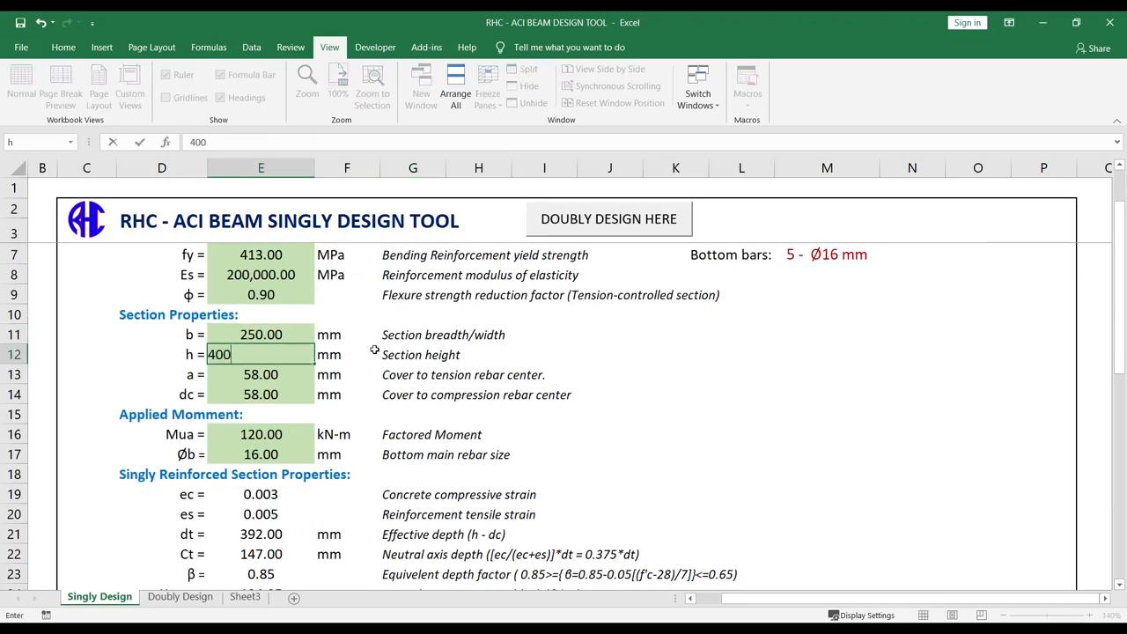
pyautogui.write('00')
pyautogui.press('Return')
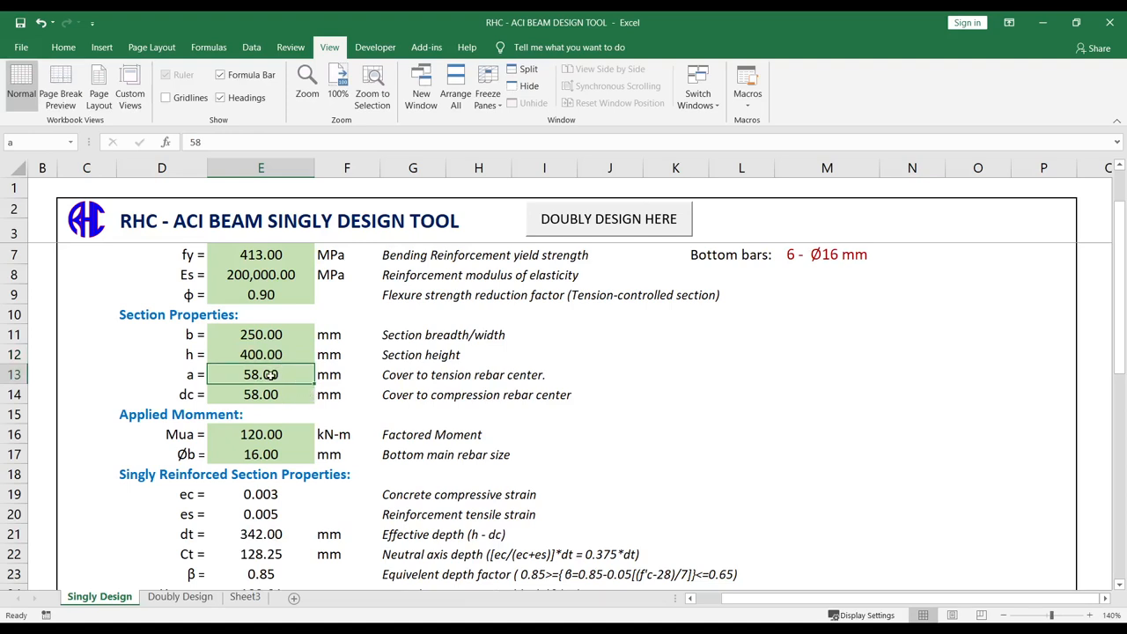
pyautogui.click(621, 379)
pyautogui.scroll(1, 525, 380)
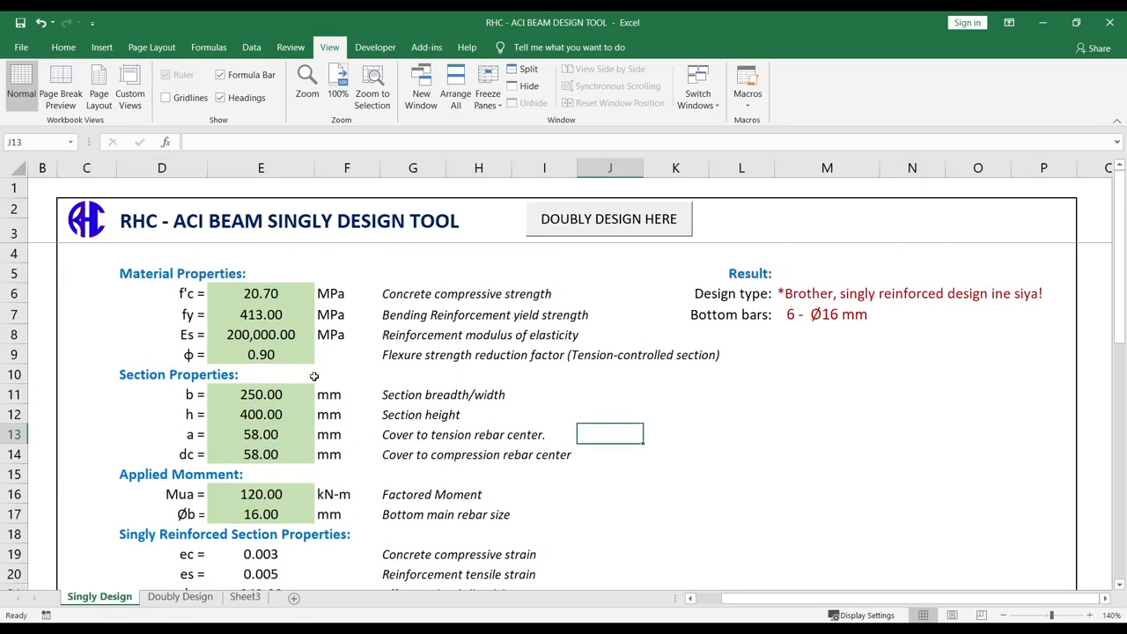
# Step: Calculate the cover to the rebar center in blank cell J15 with the formula =40+10+0.5*16
pyautogui.scroll(-2, 278, 359)
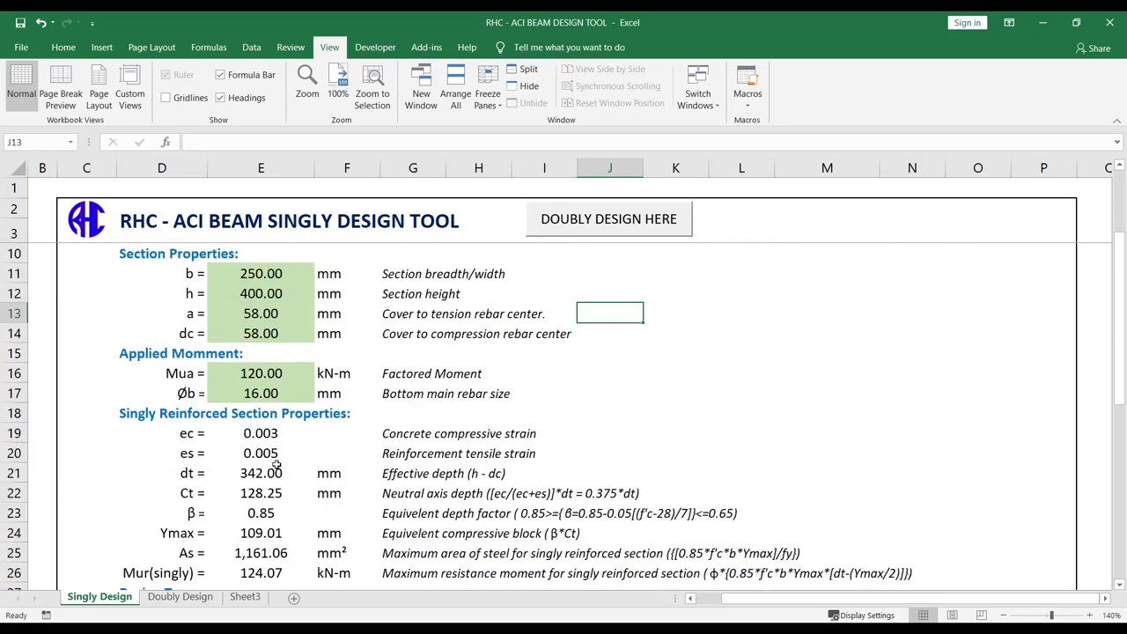
pyautogui.click(279, 393)
pyautogui.click(659, 389)
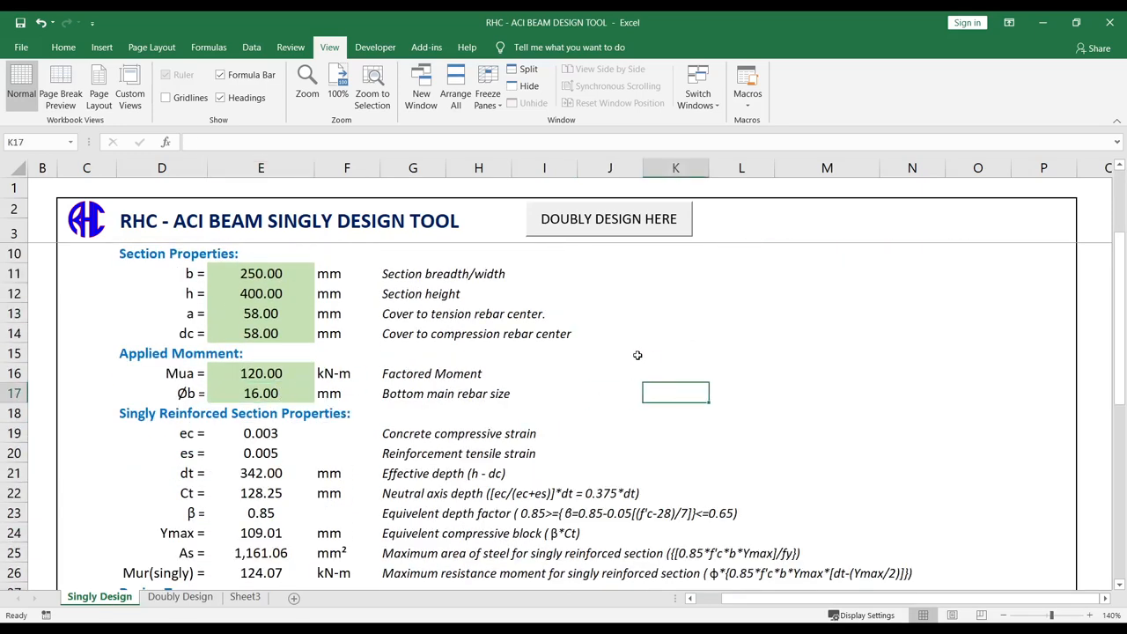
pyautogui.click(637, 355)
pyautogui.write('+40+')
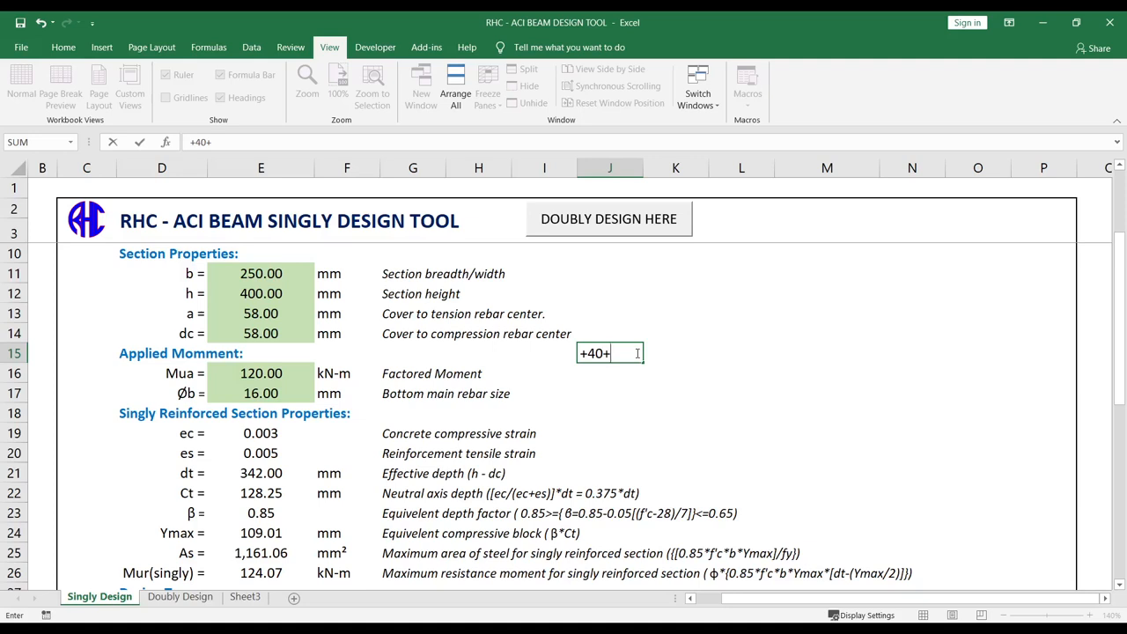
pyautogui.write('10')
pyautogui.write('+.5*16')
pyautogui.press('Return')
pyautogui.click(830, 381)
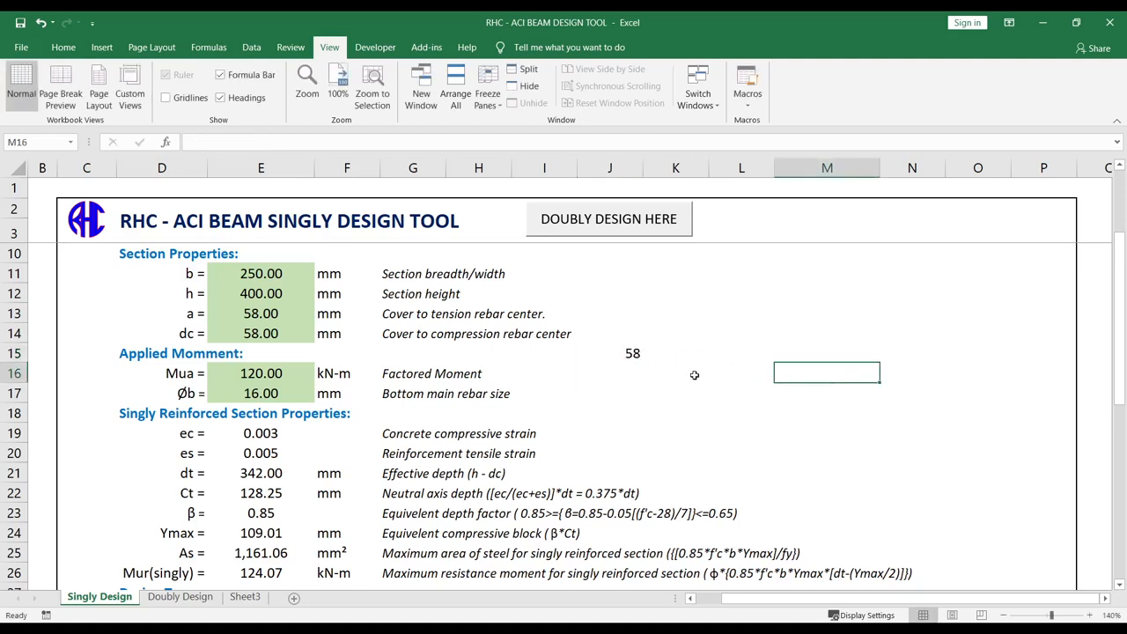
pyautogui.click(626, 357)
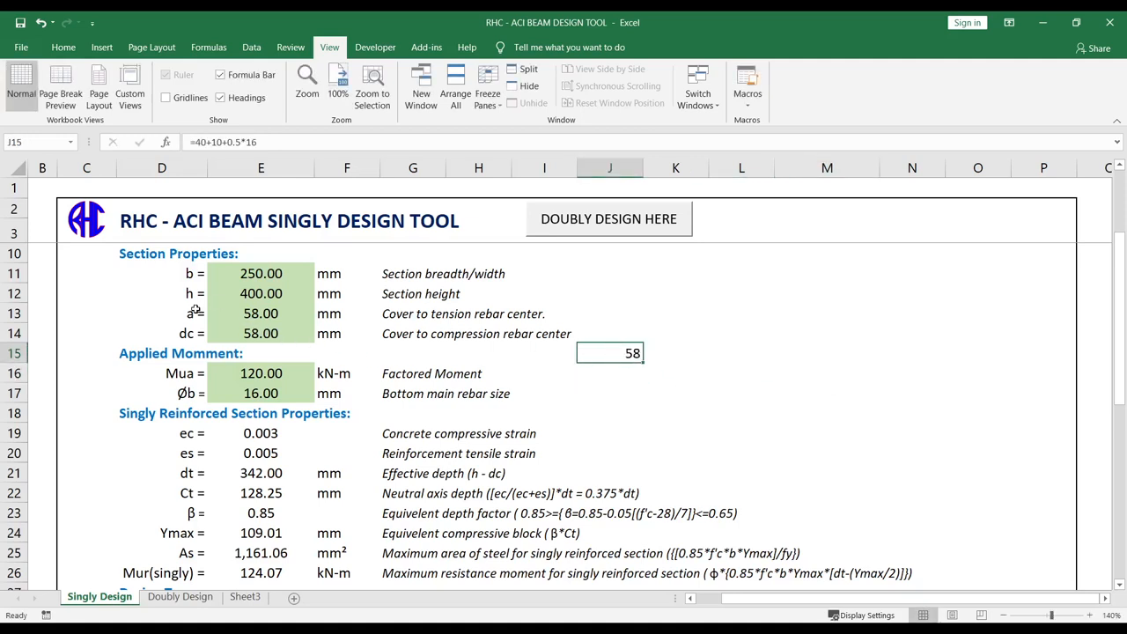
# Step: Delete the scratch cover calculation from cell J15
pyautogui.press('Delete')
pyautogui.press('Down')
pyautogui.press('Down')
pyautogui.press('Right')
pyautogui.press('Right')
pyautogui.press('Right')
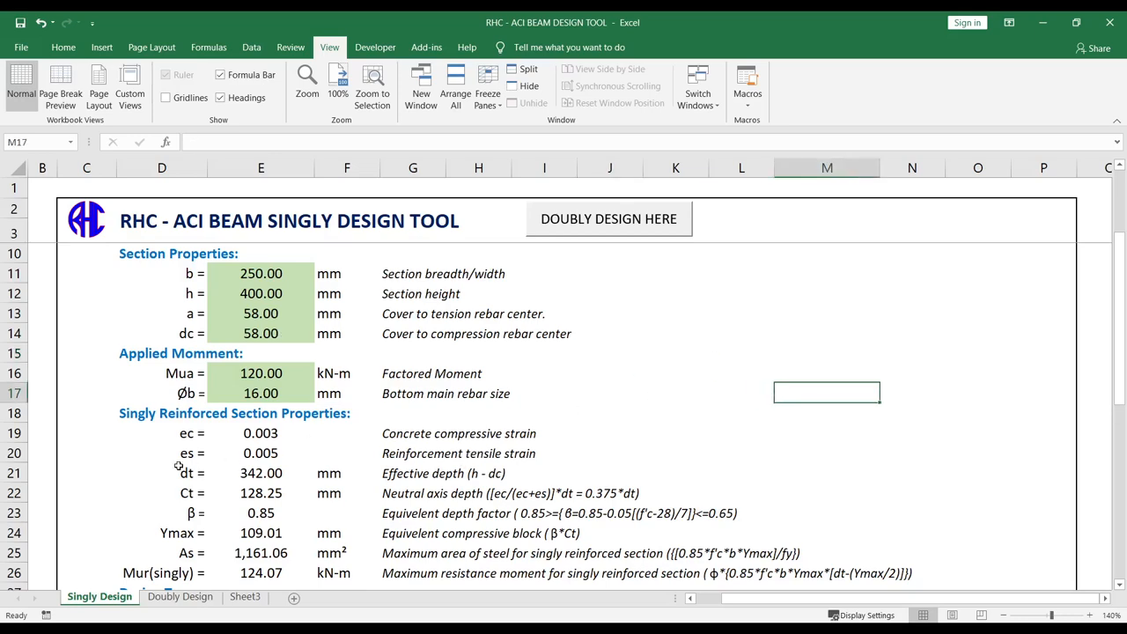
# Step: Examine the Applied Moment inputs, the factored moment Mua and the bottom main rebar size Øb, together with the design checks below
pyautogui.click(299, 373)
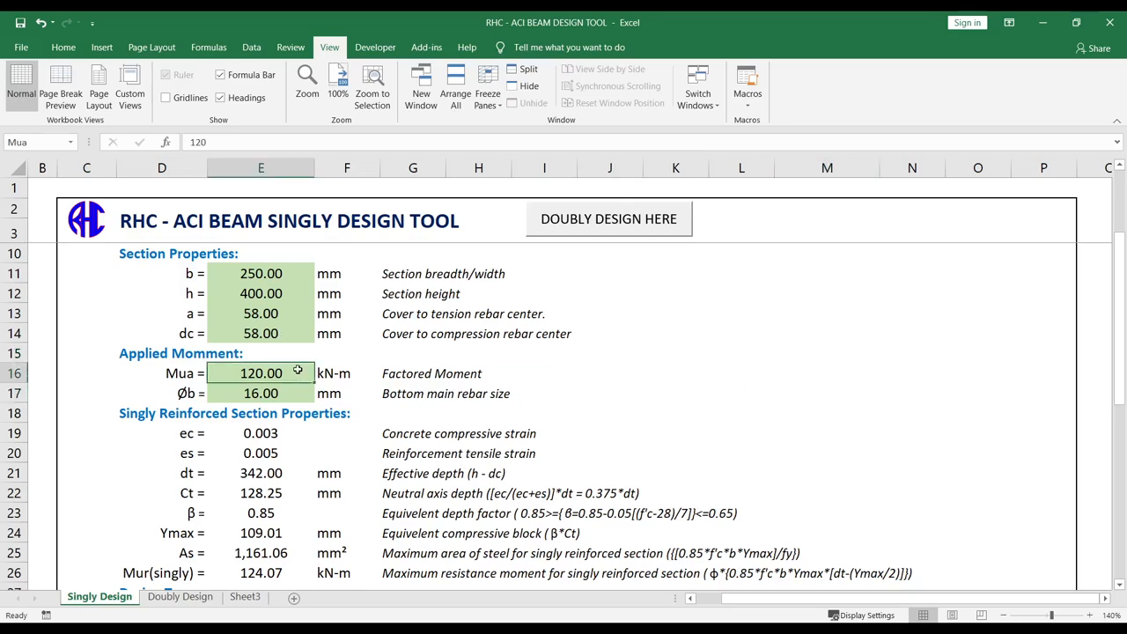
pyautogui.scroll(1, 298, 371)
pyautogui.scroll(-5, 534, 407)
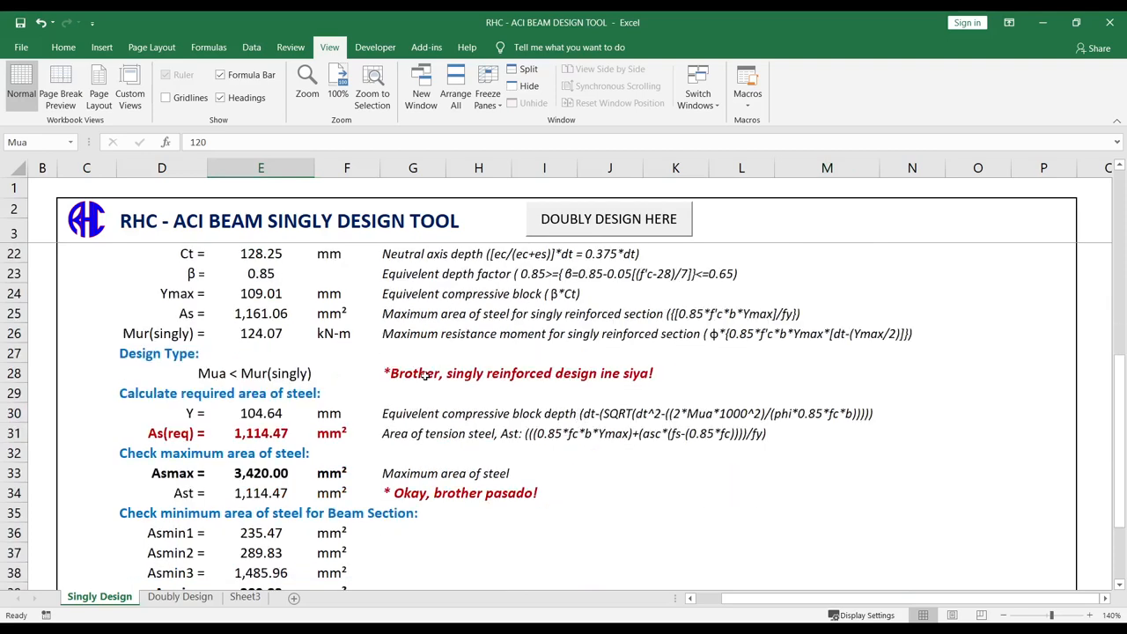
pyautogui.scroll(4, 560, 392)
pyautogui.click(410, 389)
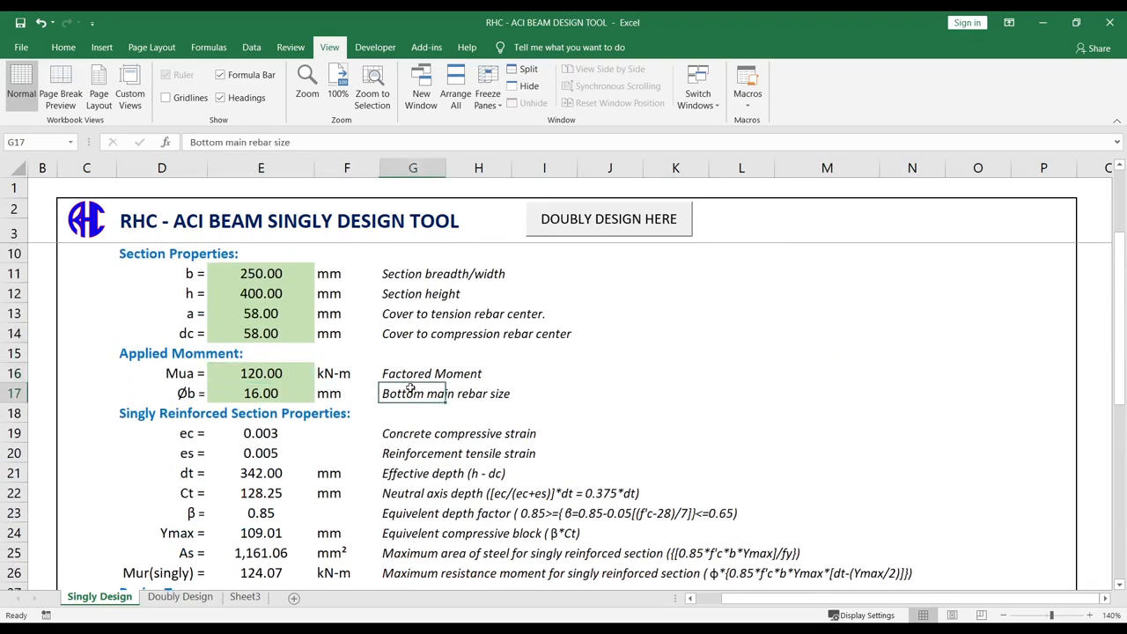
pyautogui.click(252, 373)
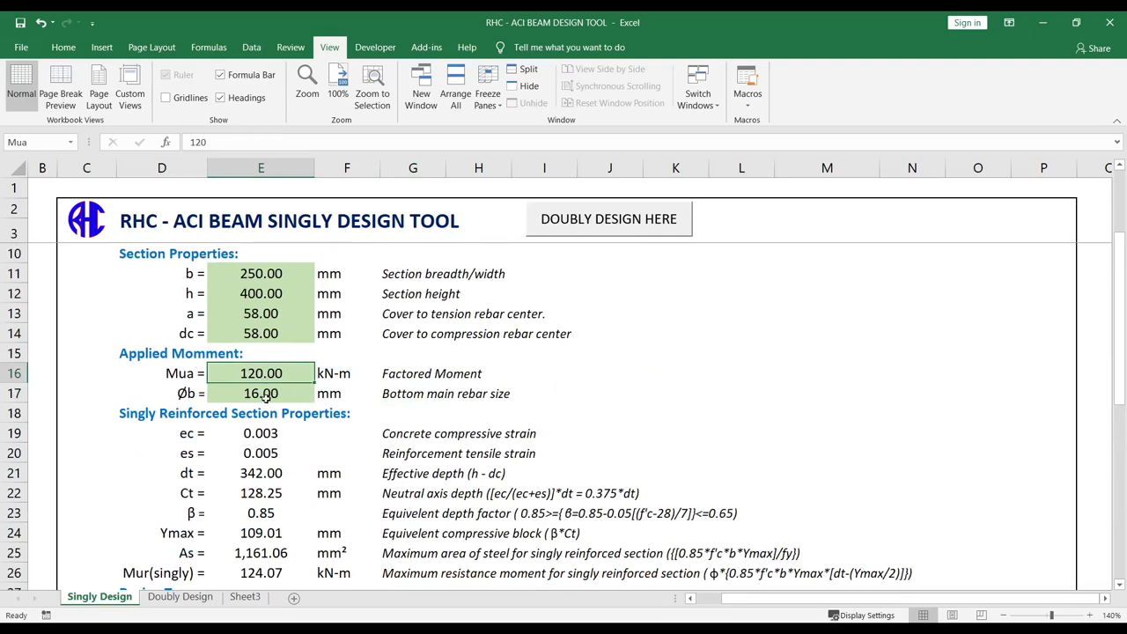
pyautogui.scroll(-1, 263, 397)
pyautogui.click(262, 339)
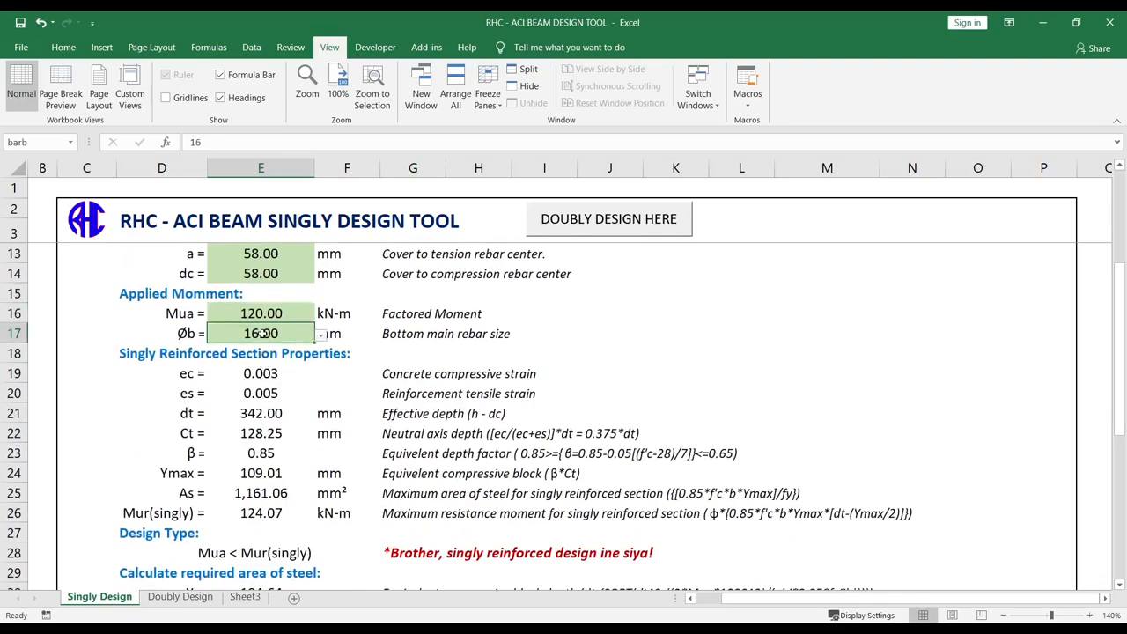
pyautogui.click(449, 331)
# Step: Examine the strains ec and es, and trace the cells referenced by the effective depth dt formula
pyautogui.scroll(-2, 324, 377)
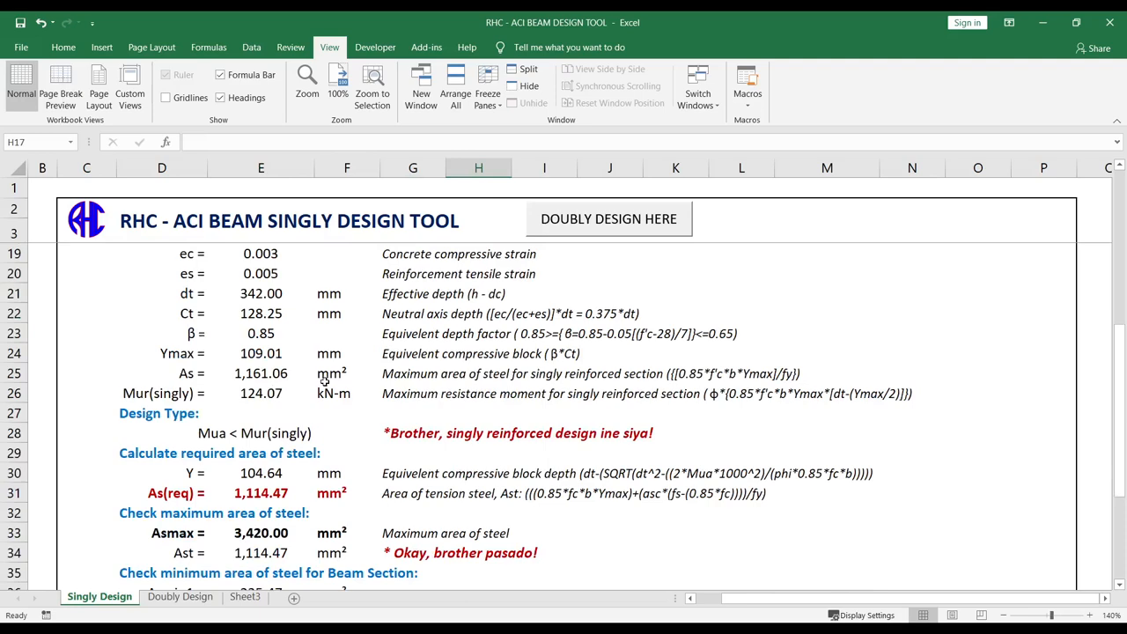
pyautogui.scroll(1, 251, 366)
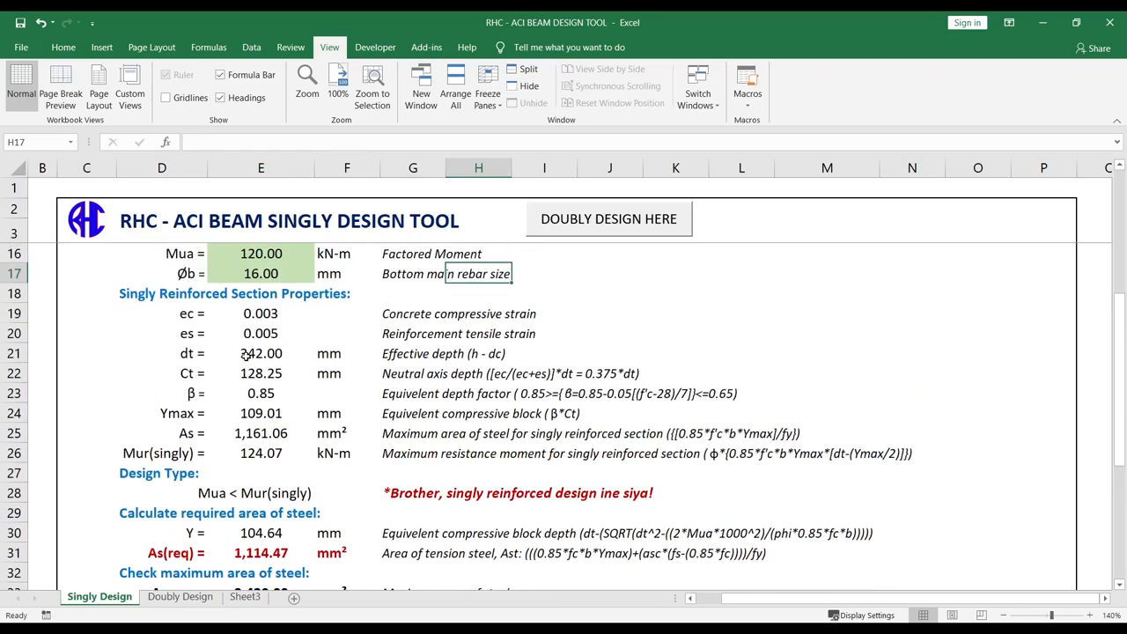
pyautogui.click(262, 318)
pyautogui.click(262, 333)
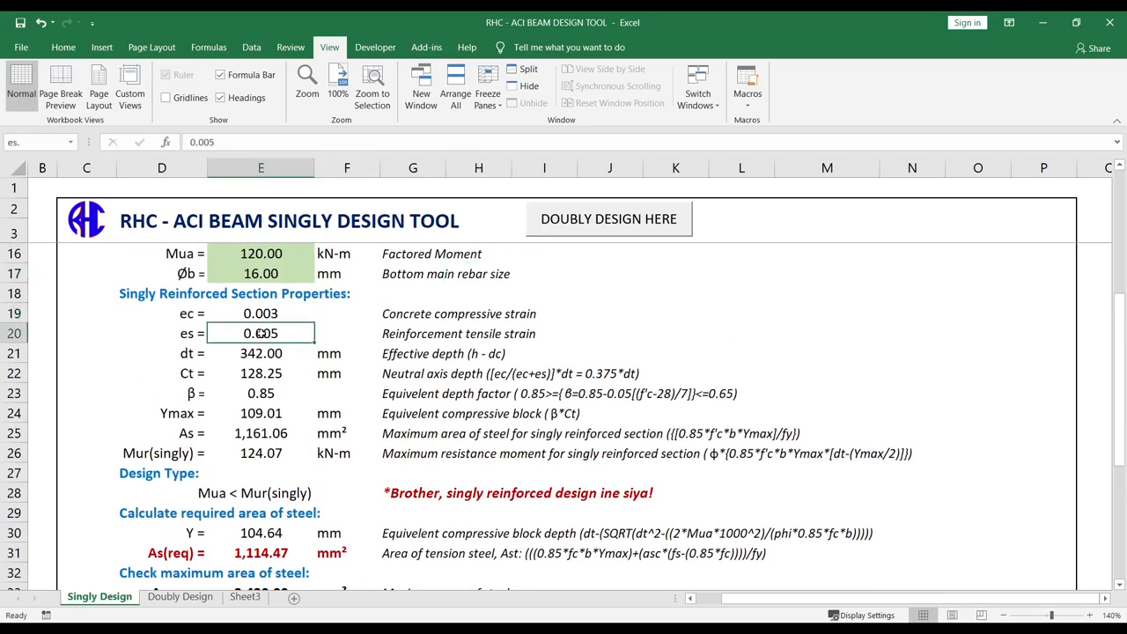
pyautogui.click(260, 353)
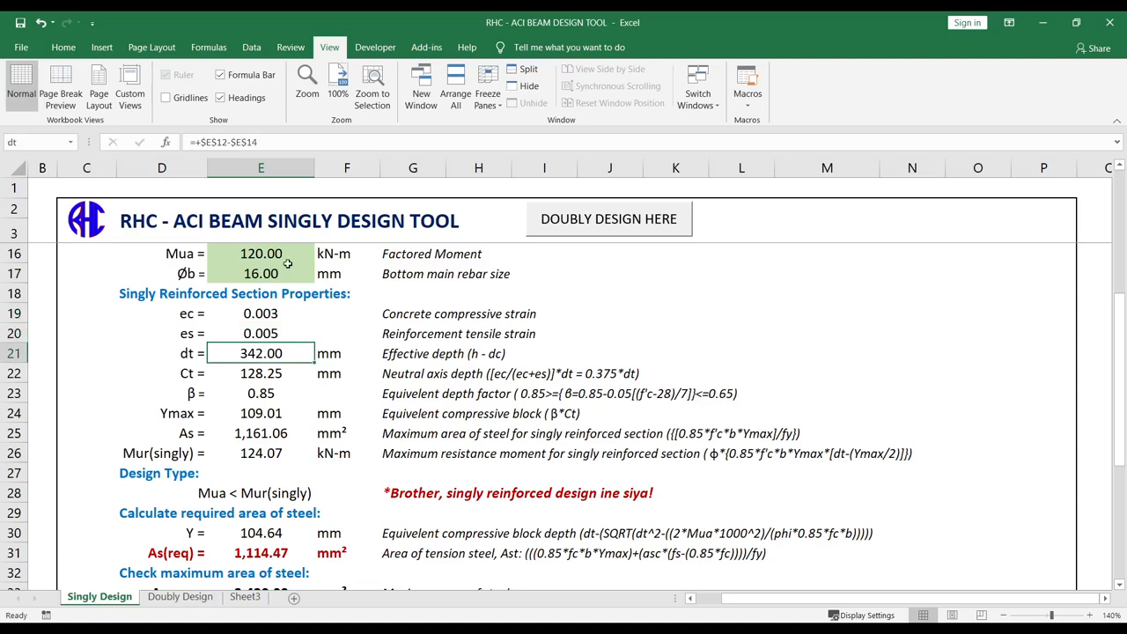
pyautogui.click(270, 144)
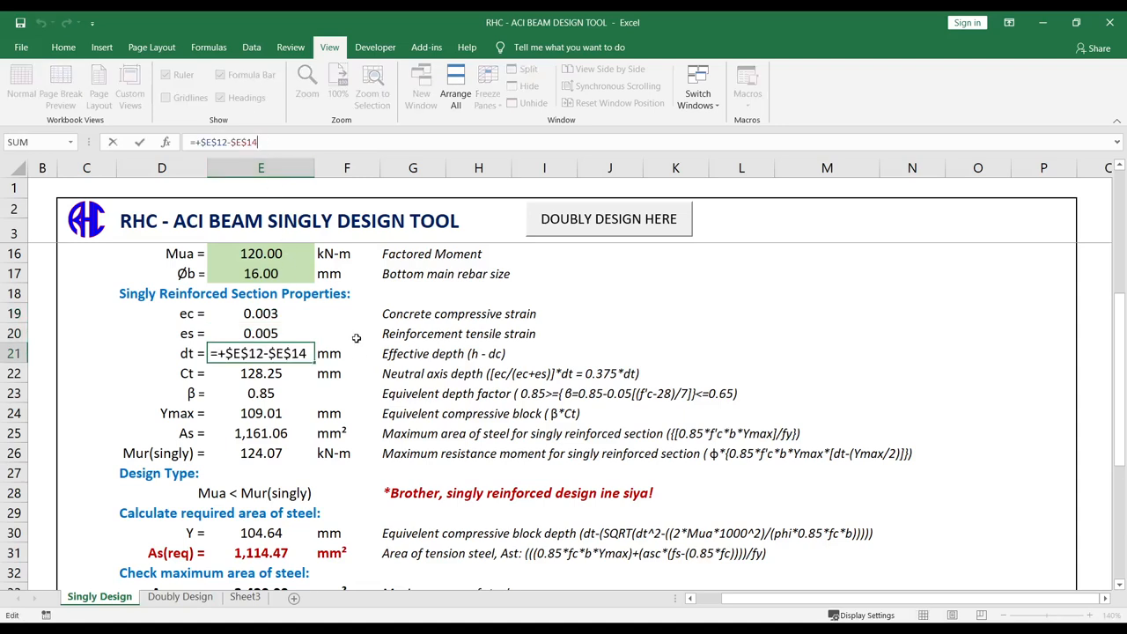
pyautogui.scroll(3, 359, 374)
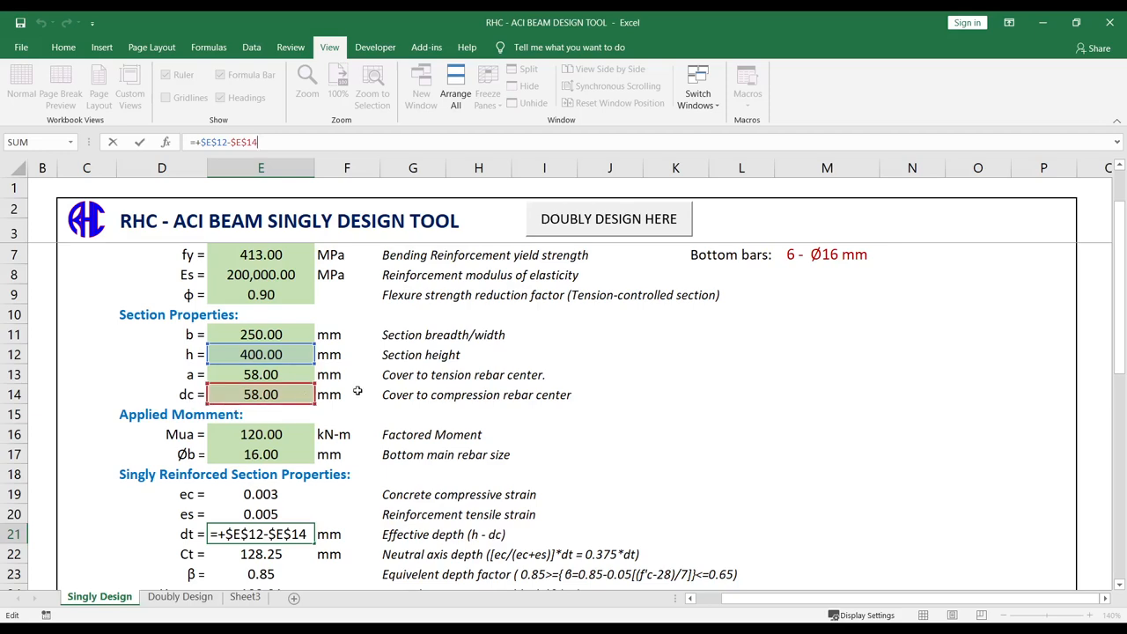
pyautogui.scroll(-2, 358, 391)
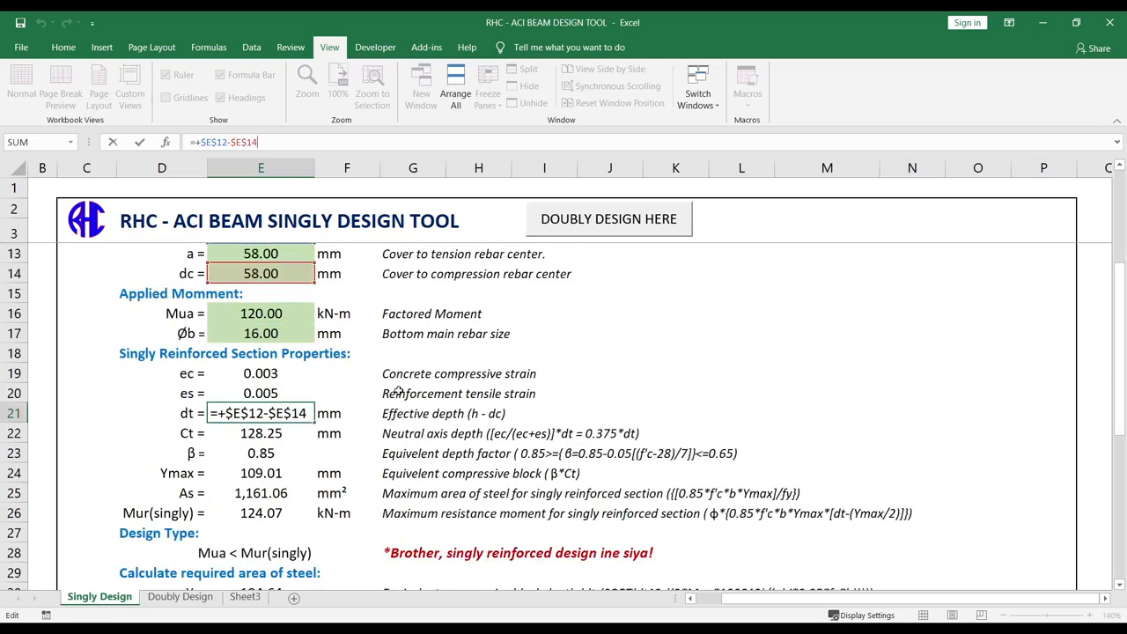
pyautogui.press('Return')
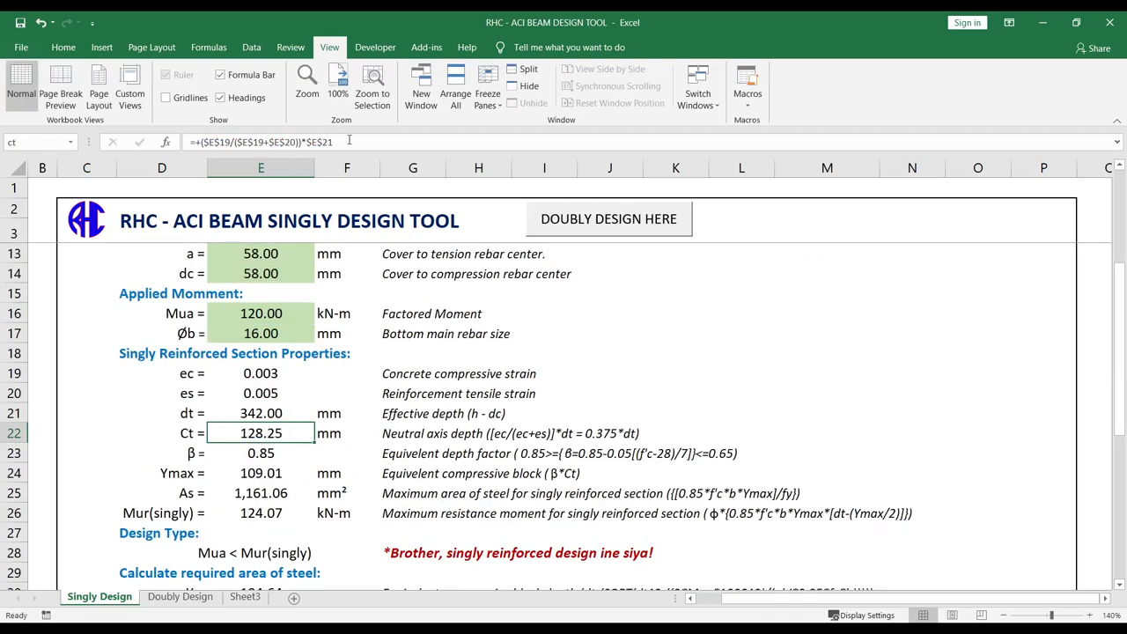
# Step: Examine the neutral axis depth Ct formula, its referenced cells, and the written descriptions of Ct and dt
pyautogui.click(349, 140)
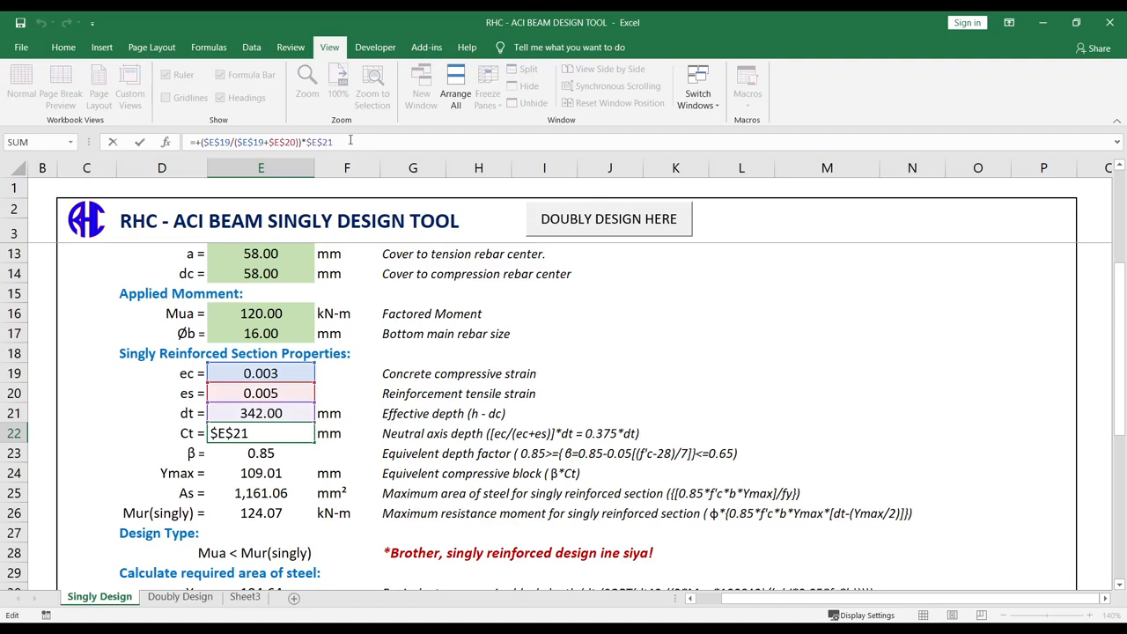
pyautogui.press('Return')
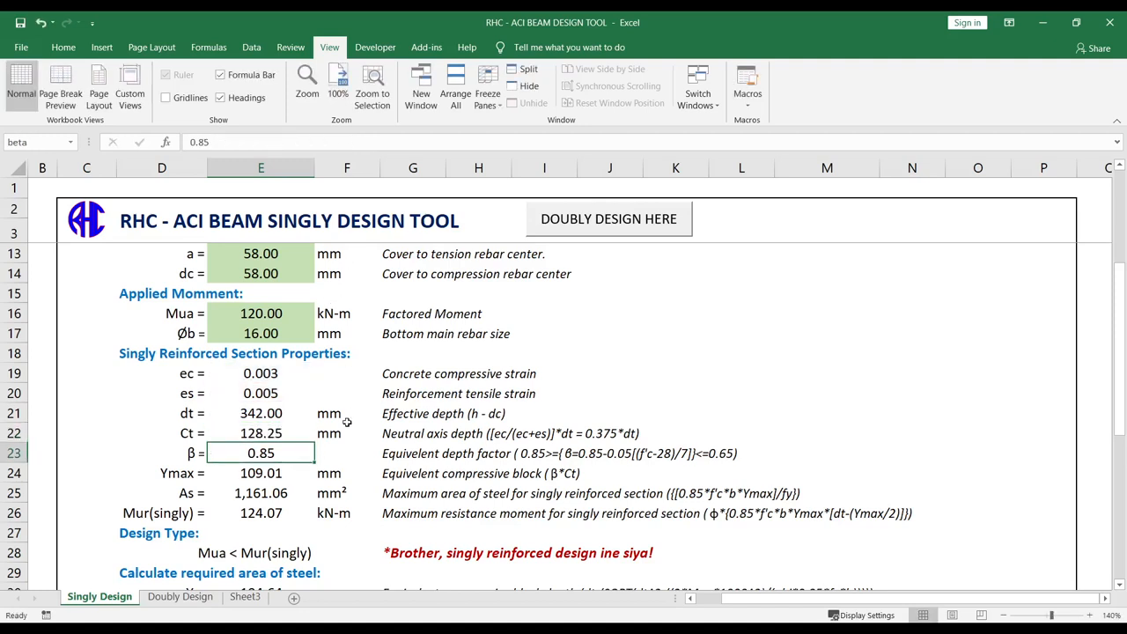
pyautogui.click(273, 433)
pyautogui.moveTo(397, 436); pyautogui.dragTo(614, 433)
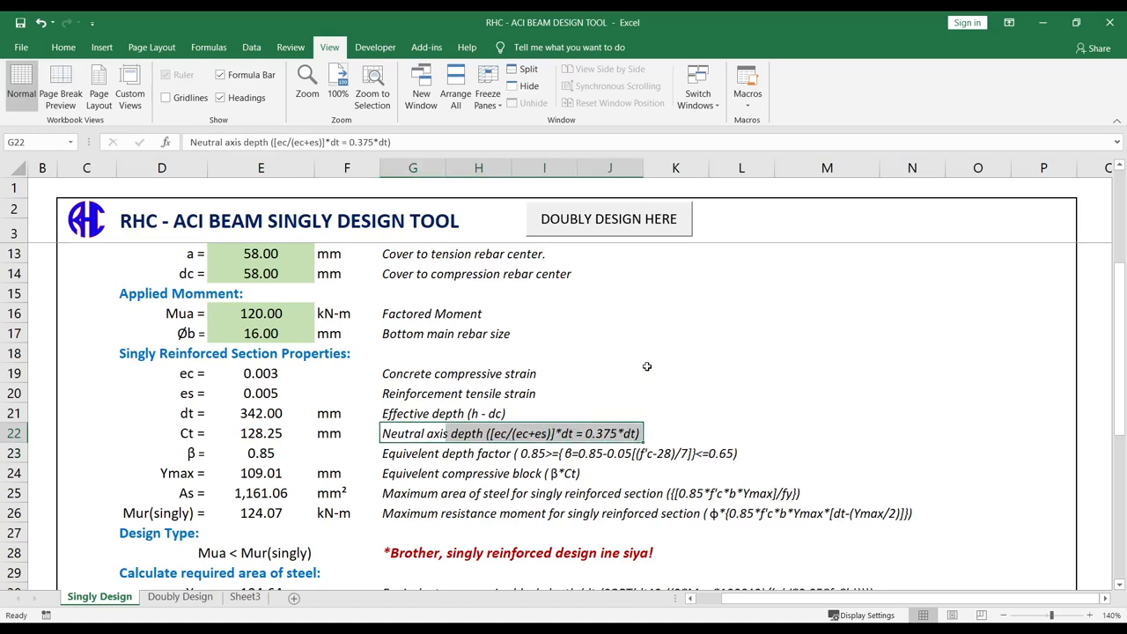
pyautogui.moveTo(383, 410); pyautogui.dragTo(516, 408)
# Step: Examine the equivalent depth factor β with its limits, and look back at the material properties it depends on
pyautogui.click(263, 453)
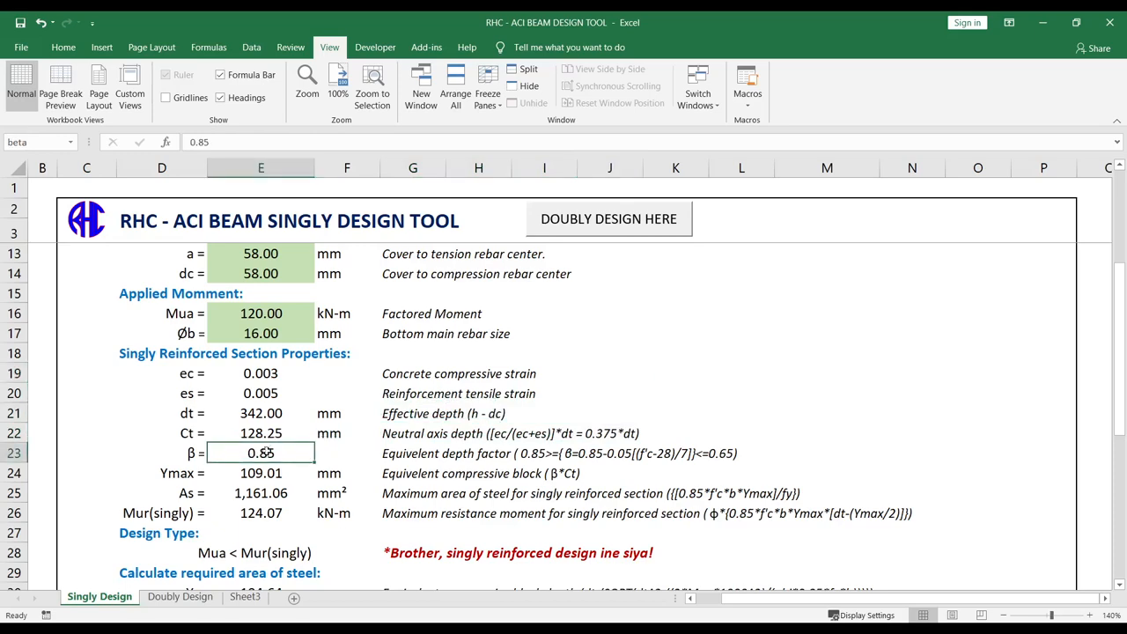
pyautogui.scroll(-1, 265, 453)
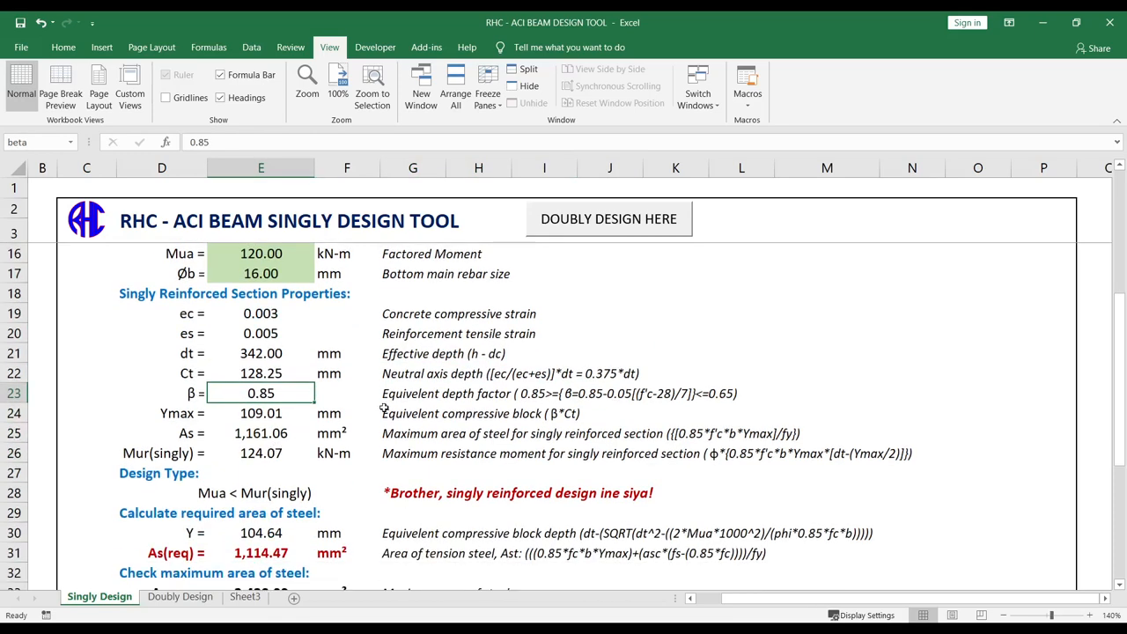
pyautogui.moveTo(388, 396); pyautogui.dragTo(723, 391)
pyautogui.click(714, 331)
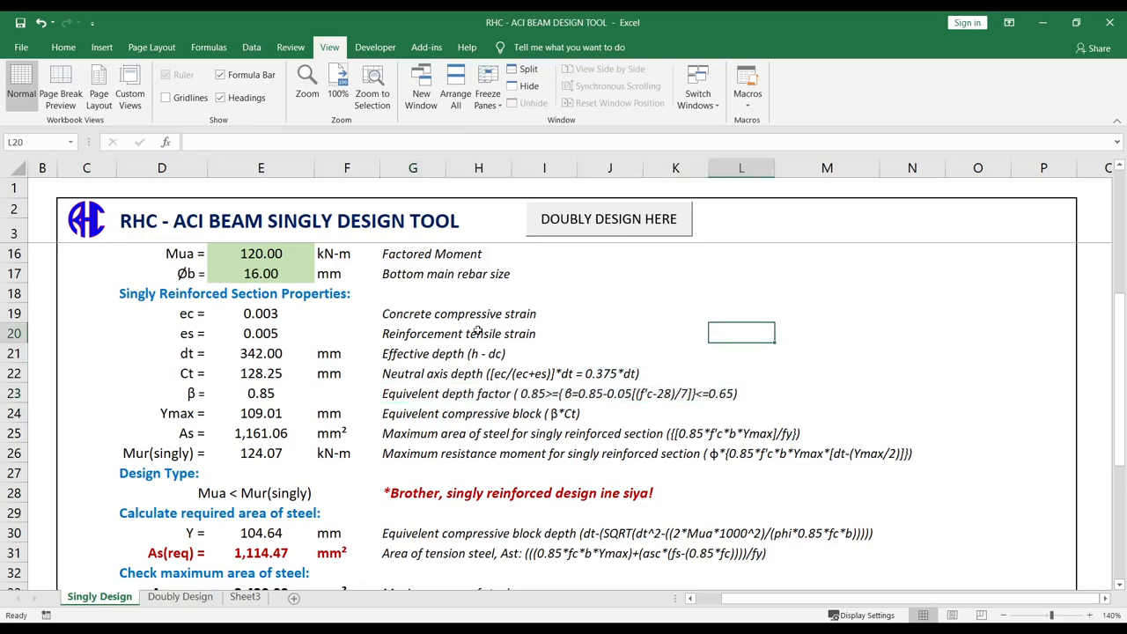
pyautogui.scroll(2, 477, 330)
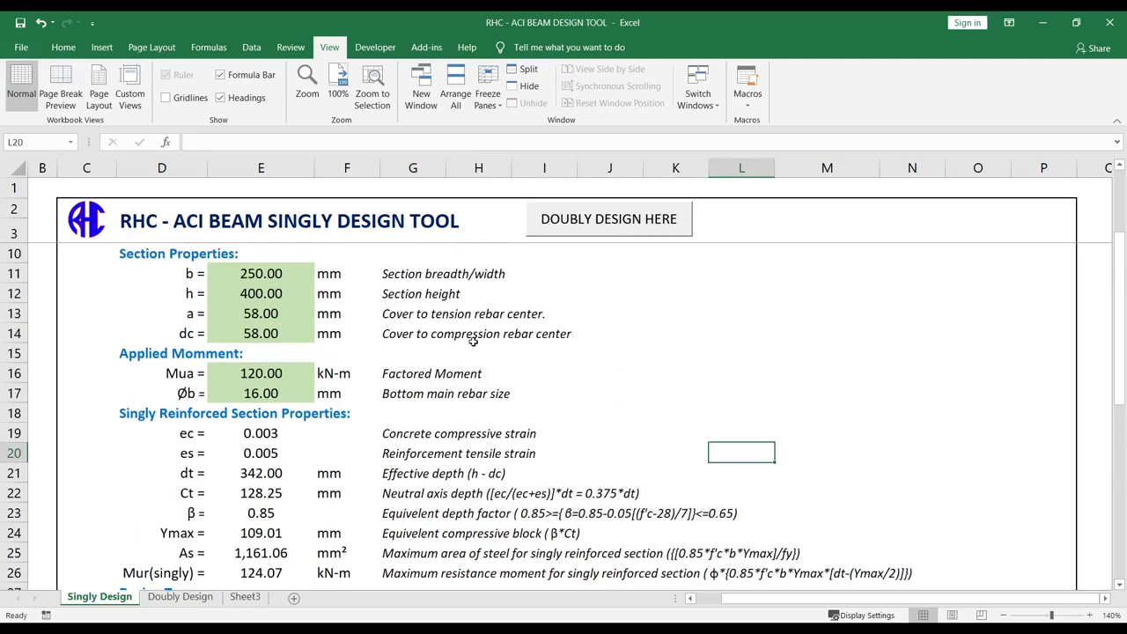
pyautogui.scroll(2, 473, 341)
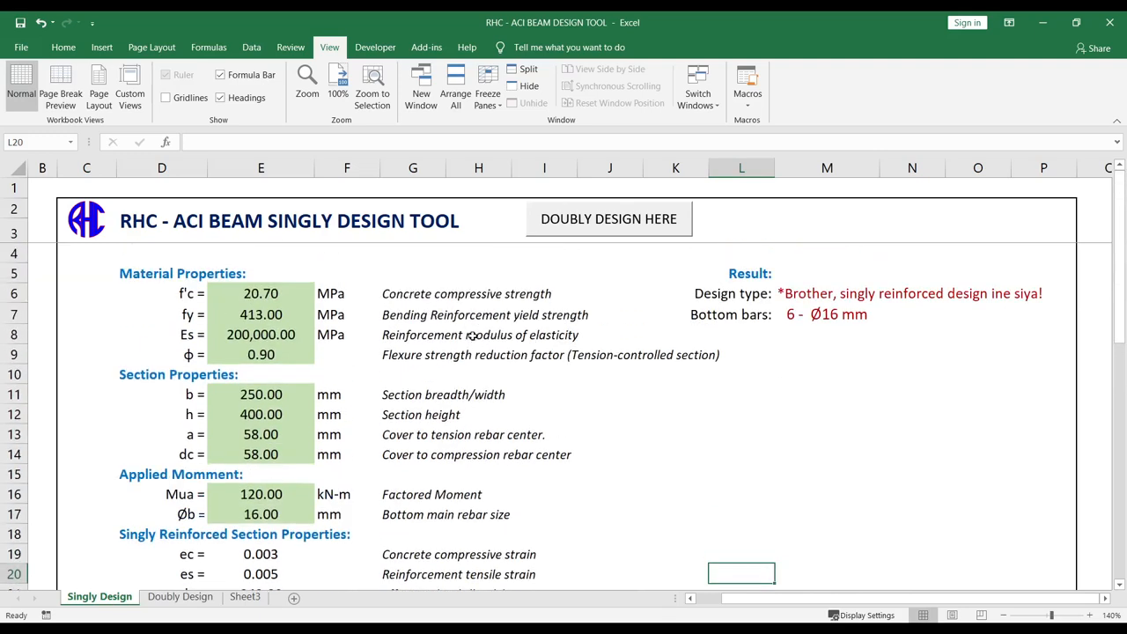
pyautogui.scroll(-4, 473, 336)
pyautogui.scroll(1, 472, 333)
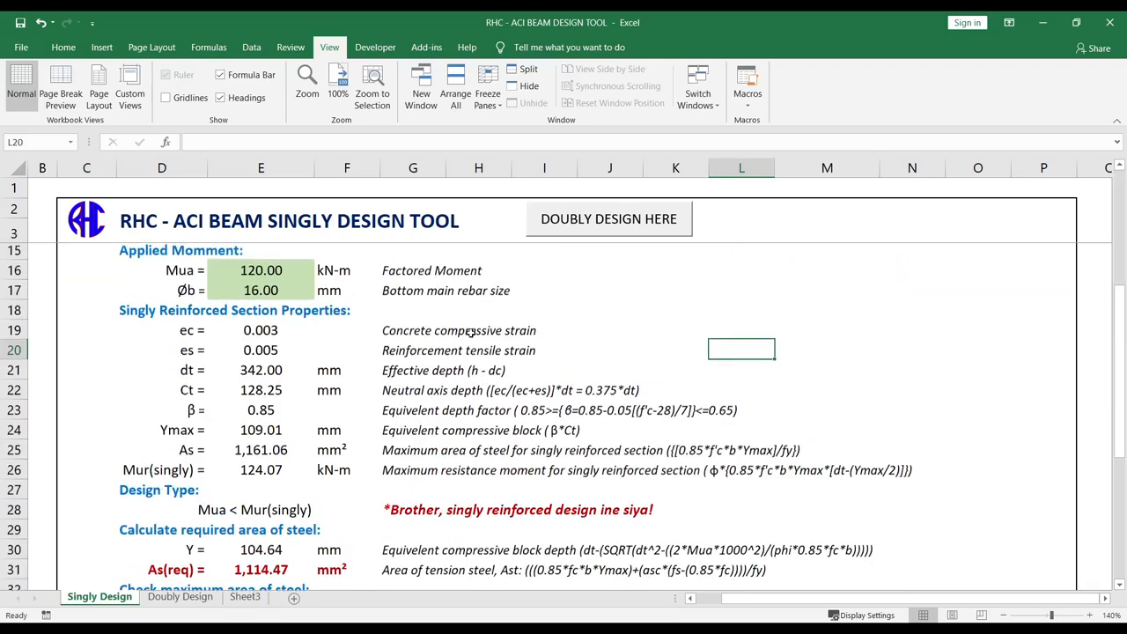
pyautogui.scroll(-1, 471, 333)
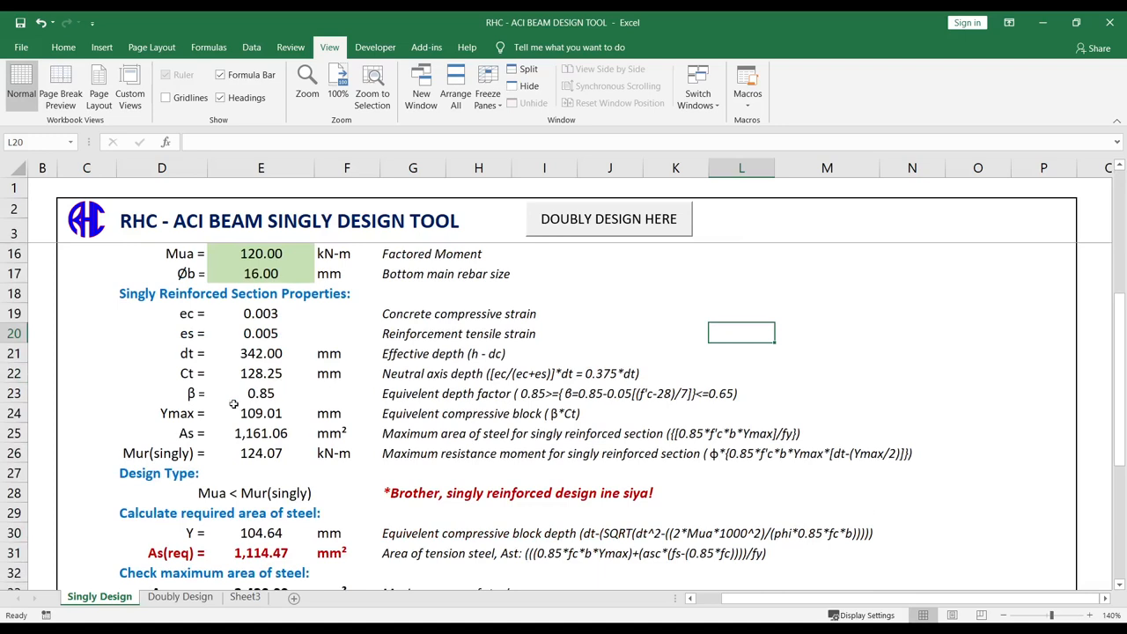
# Step: Examine the equivalent compressive block Ymax and trace the cells its formula references, leaving the formula as it is
pyautogui.click(164, 416)
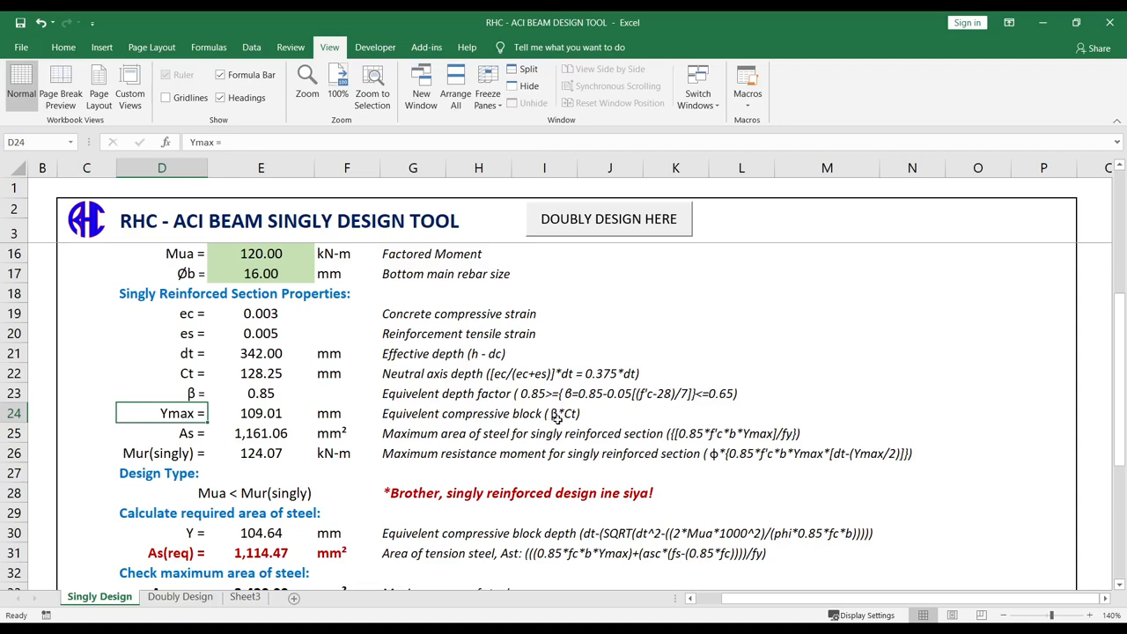
pyautogui.click(258, 414)
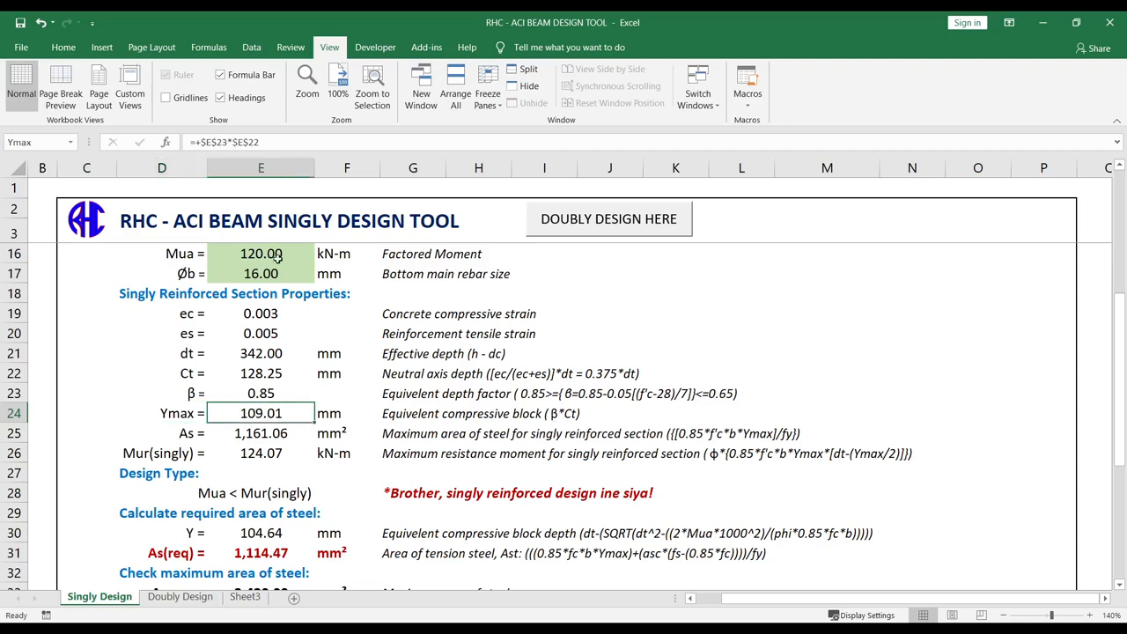
pyautogui.click(259, 141)
pyautogui.moveTo(259, 141); pyautogui.dragTo(135, 146)
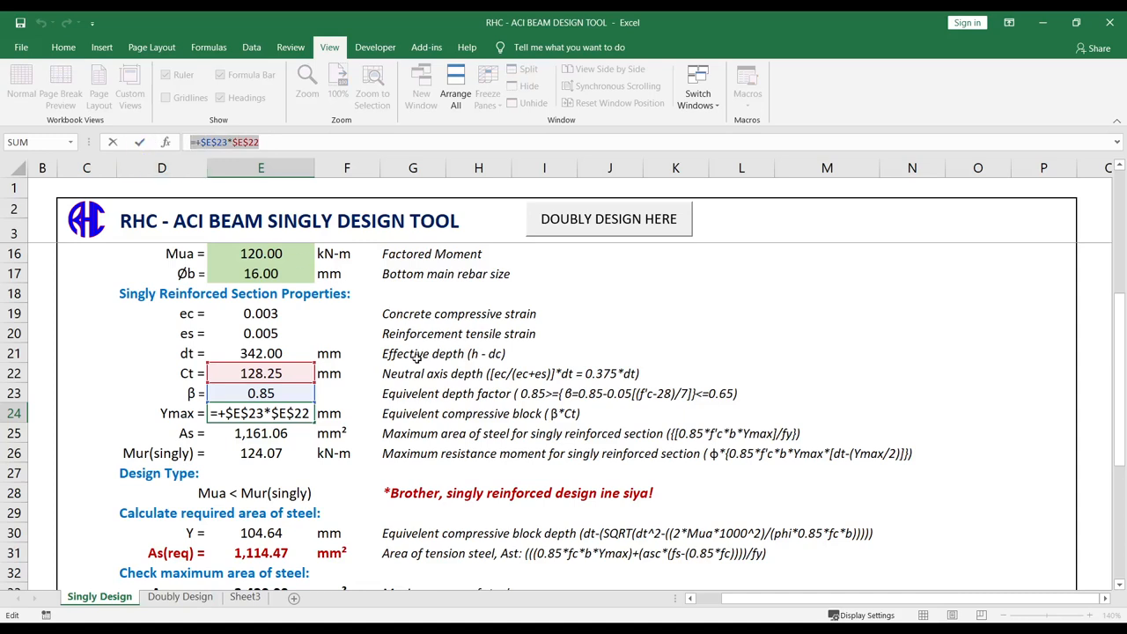
pyautogui.press('Escape')
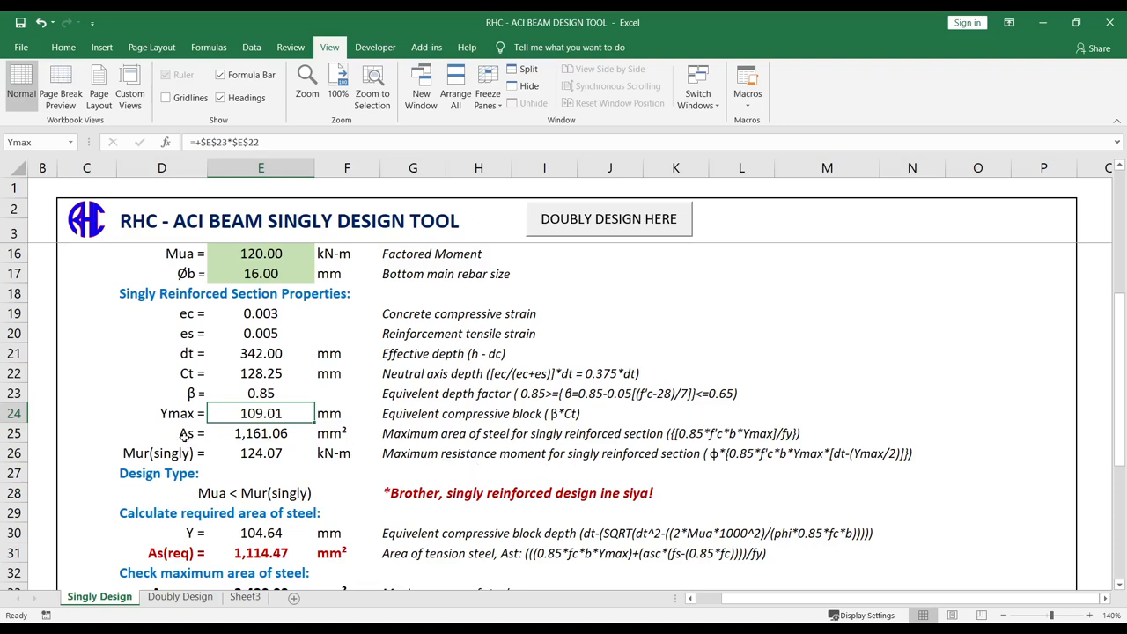
# Step: Examine the maximum steel area As for the singly reinforced section, comparing its written description with the cell formula and leaving the formula as it is
pyautogui.moveTo(185, 434); pyautogui.dragTo(370, 434)
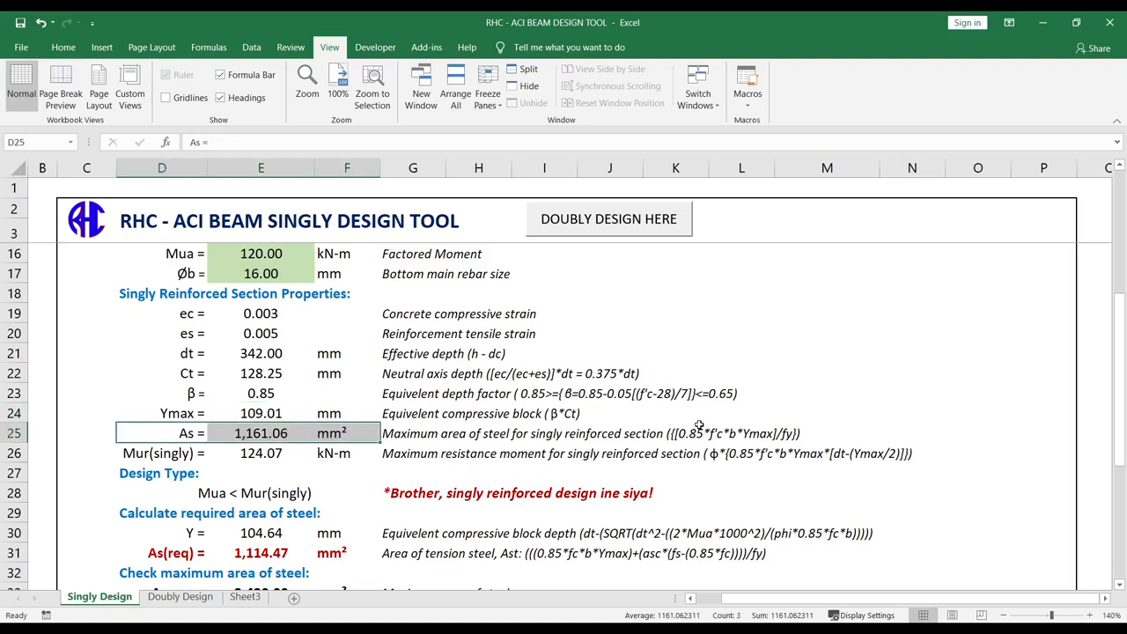
pyautogui.moveTo(696, 432); pyautogui.dragTo(785, 434)
pyautogui.click(833, 391)
pyautogui.click(250, 437)
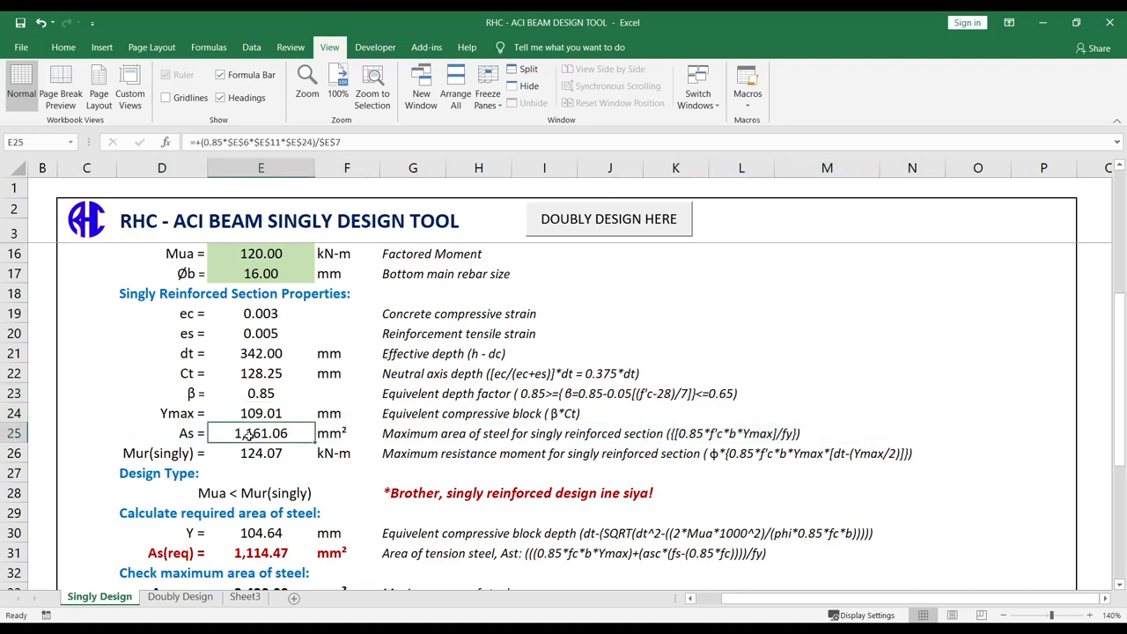
pyautogui.click(351, 141)
pyautogui.moveTo(351, 141); pyautogui.dragTo(179, 141)
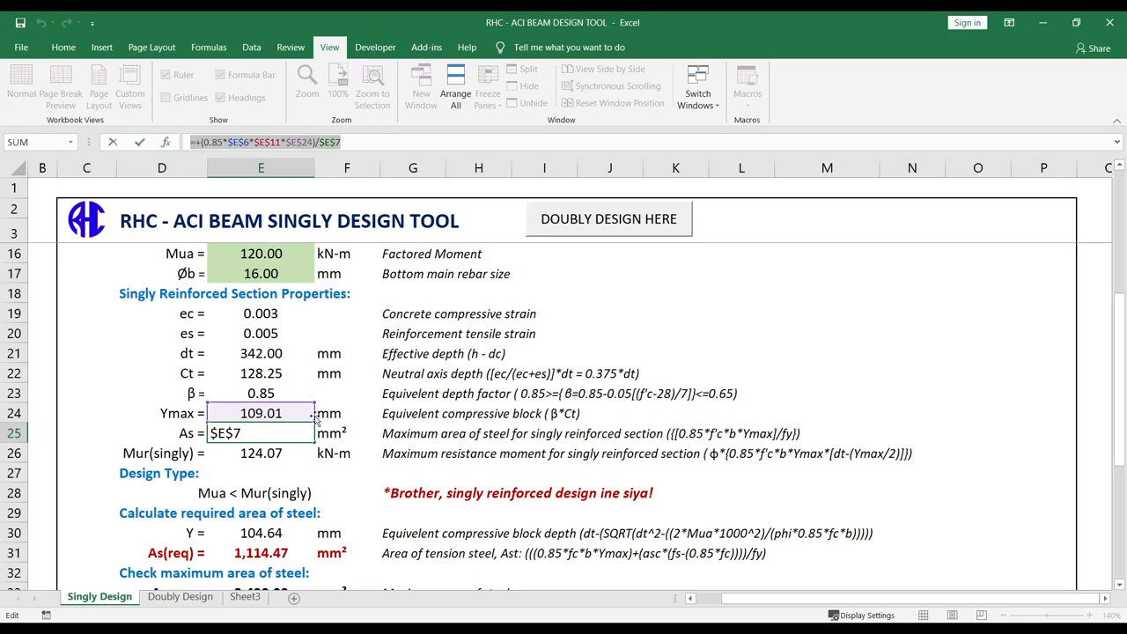
pyautogui.press('Escape')
# Step: Examine the maximum resistance moment Mur(singly), its written description and its cell formula
pyautogui.click(179, 456)
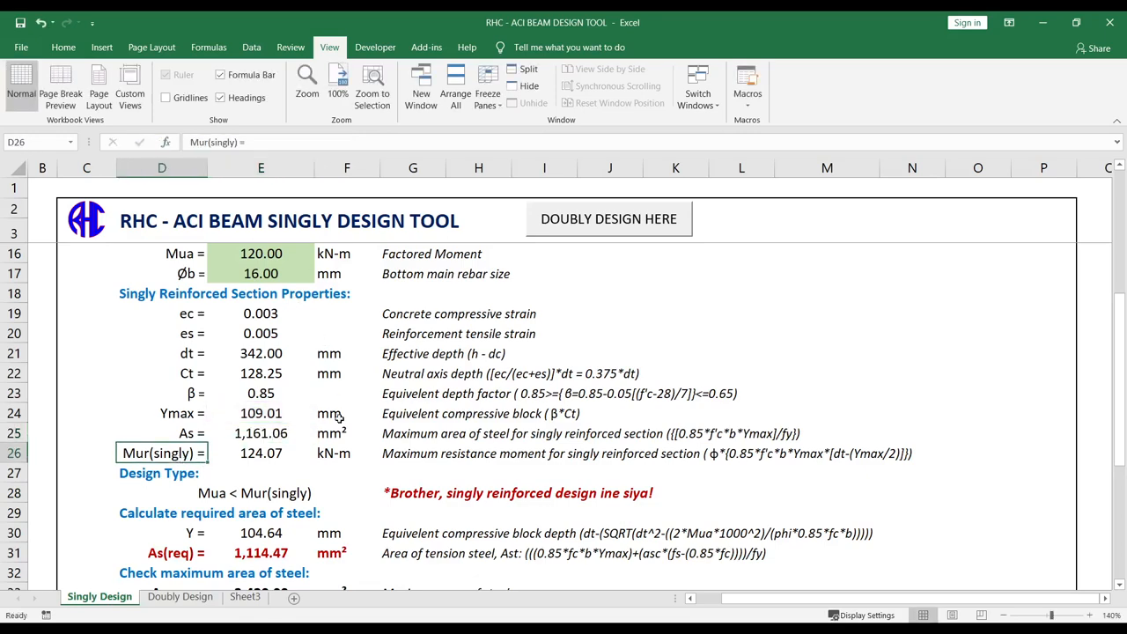
pyautogui.scroll(-1, 339, 417)
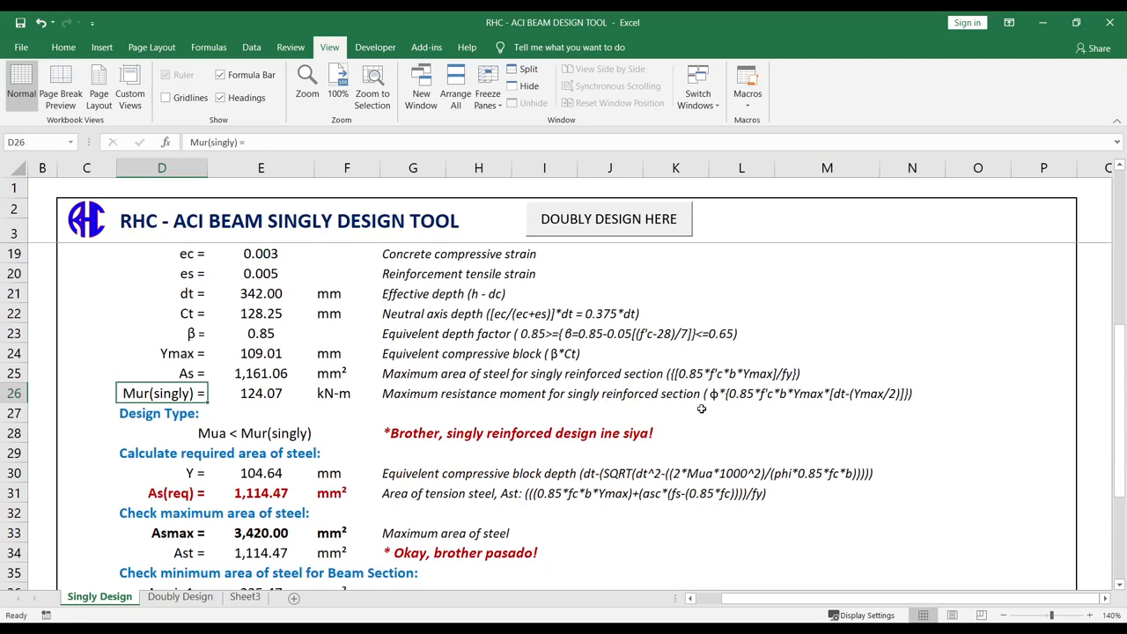
pyautogui.moveTo(721, 395); pyautogui.dragTo(897, 392)
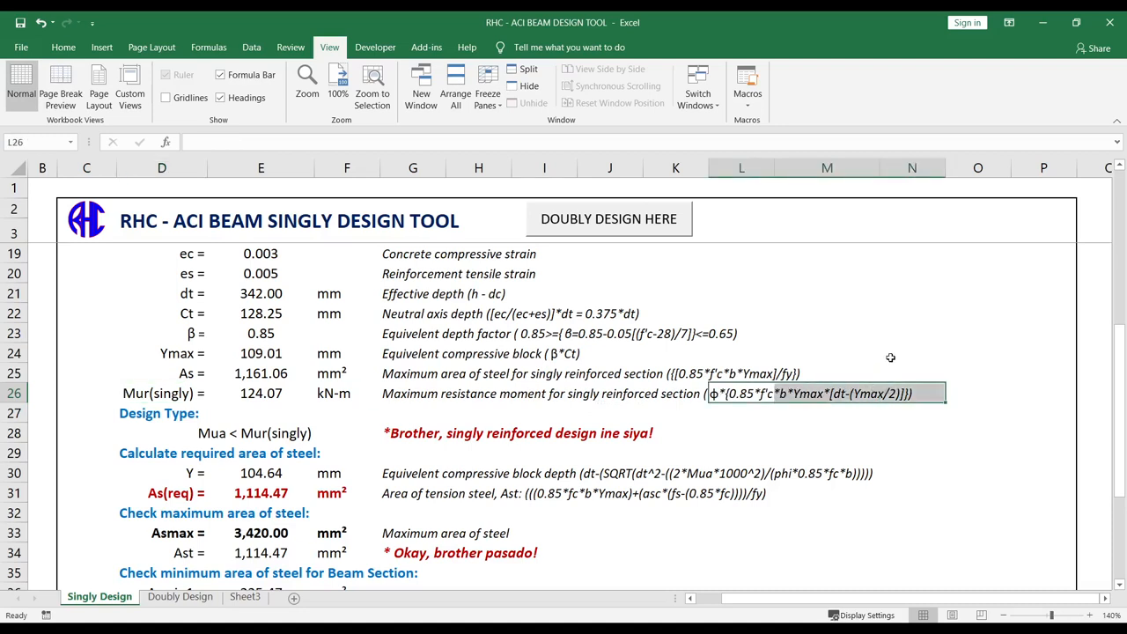
pyautogui.click(891, 357)
pyautogui.click(258, 394)
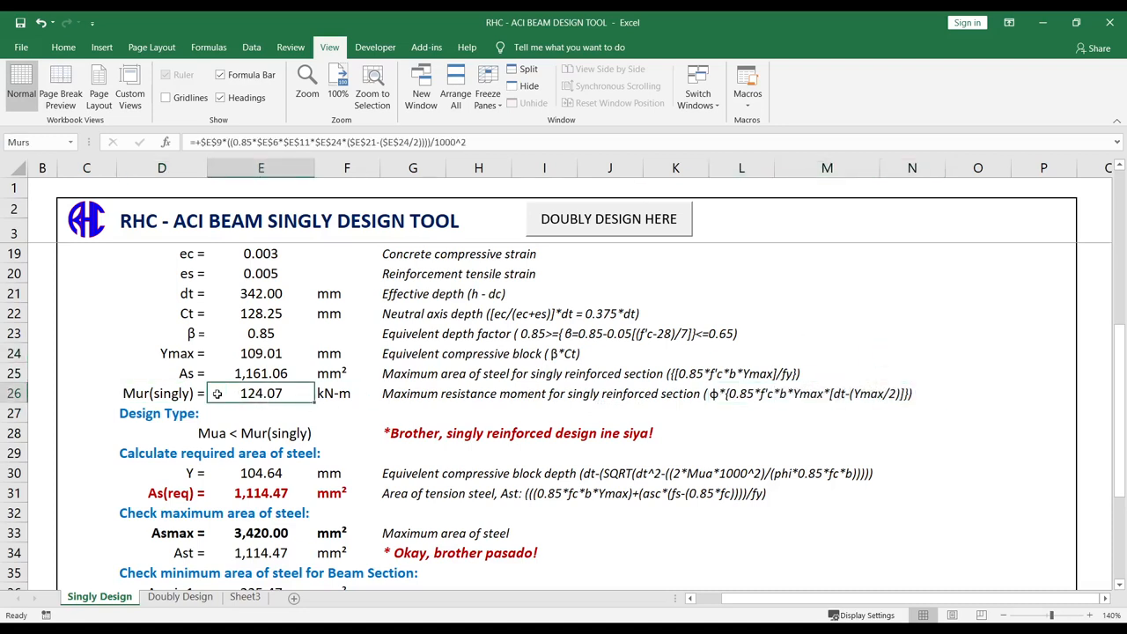
pyautogui.click(175, 397)
pyautogui.click(217, 393)
pyautogui.scroll(-2, 265, 396)
pyautogui.scroll(1, 171, 343)
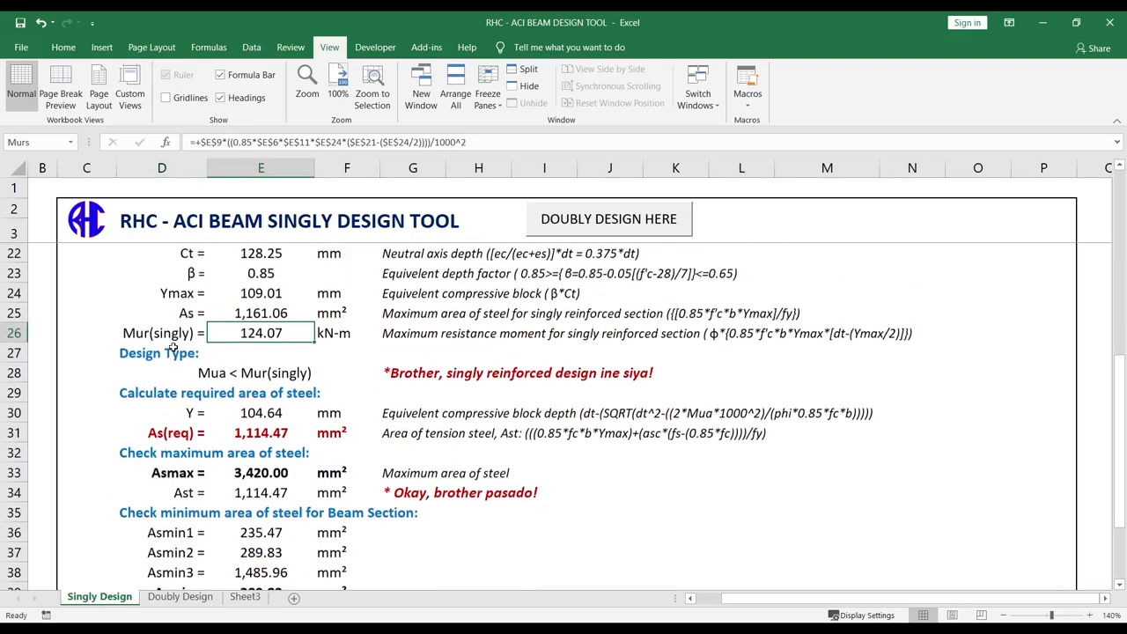
# Step: Examine the design type comparison in E28 and look back at the factored moment Mua it depends on
pyautogui.click(217, 373)
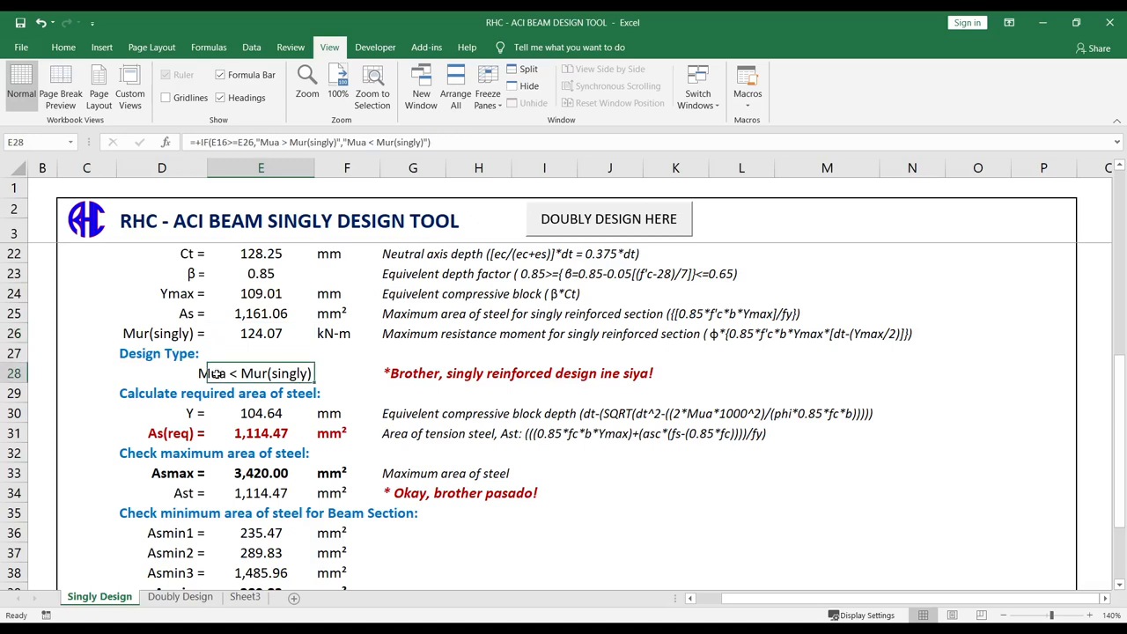
pyautogui.click(361, 370)
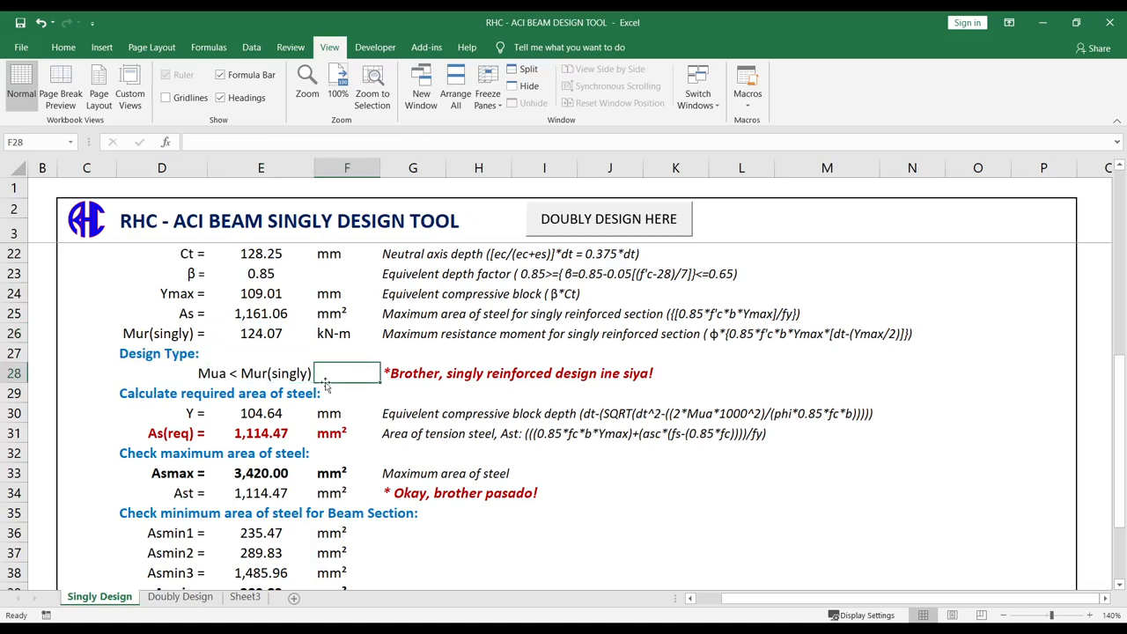
pyautogui.click(251, 375)
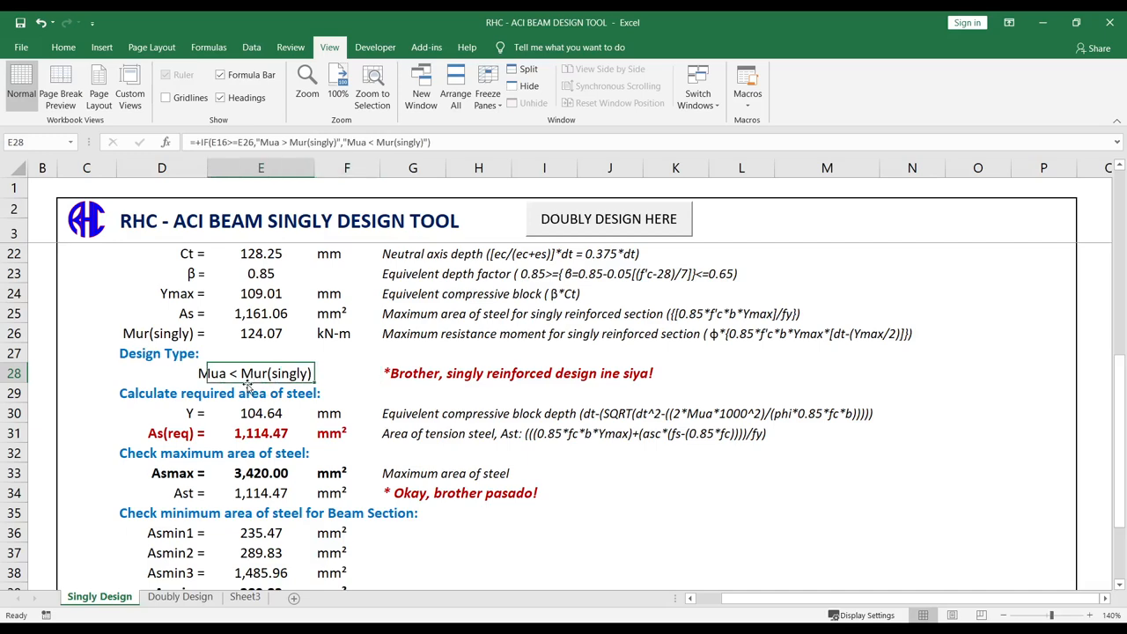
pyautogui.scroll(4, 251, 370)
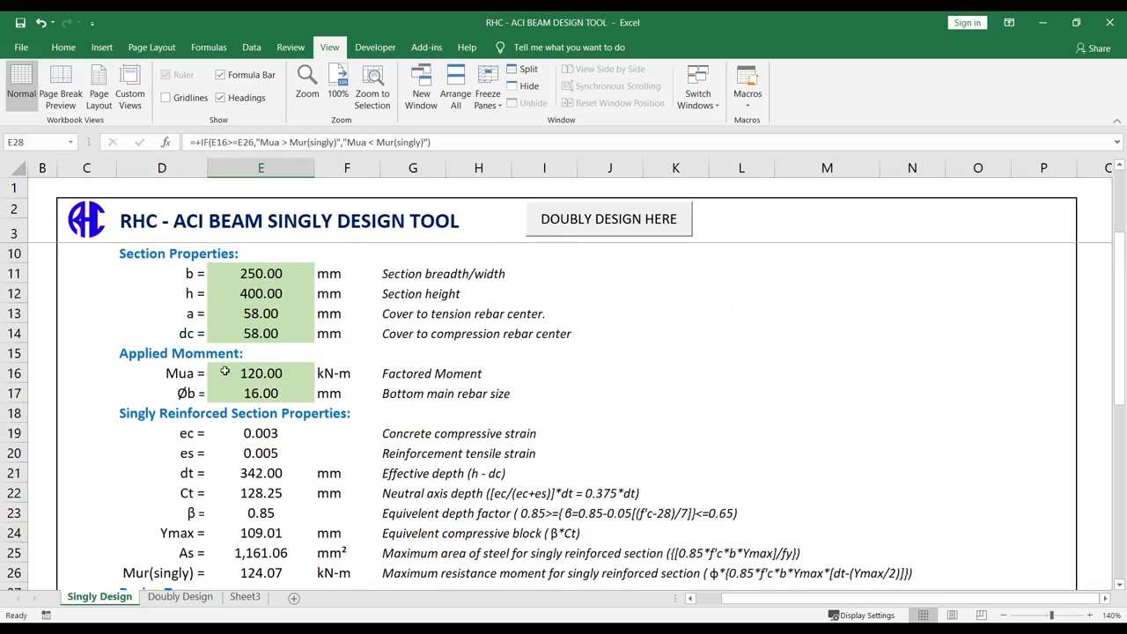
pyautogui.click(229, 371)
pyautogui.scroll(-1, 417, 358)
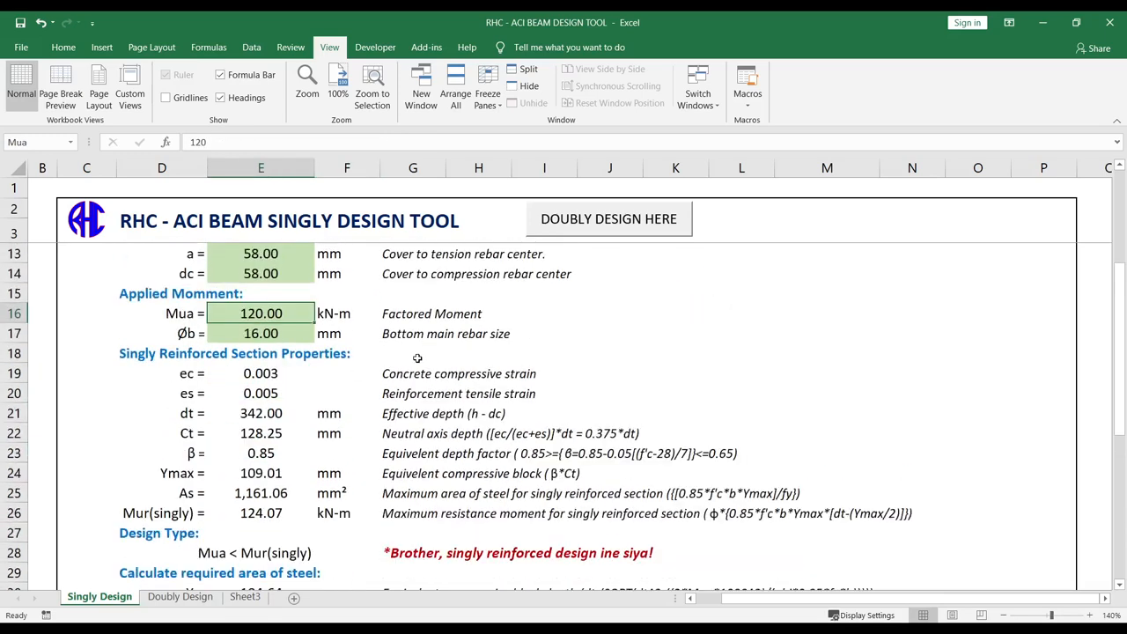
pyautogui.scroll(-2, 418, 358)
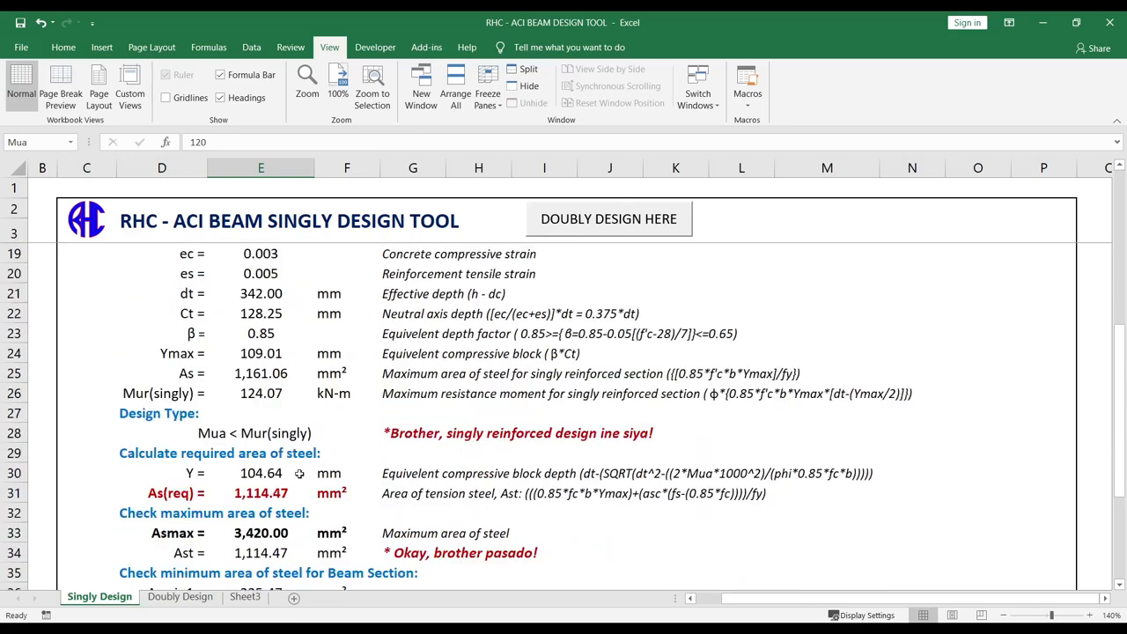
# Step: Examine the design type comparison against Mur(singly) and the design message beside it in G28
pyautogui.click(212, 436)
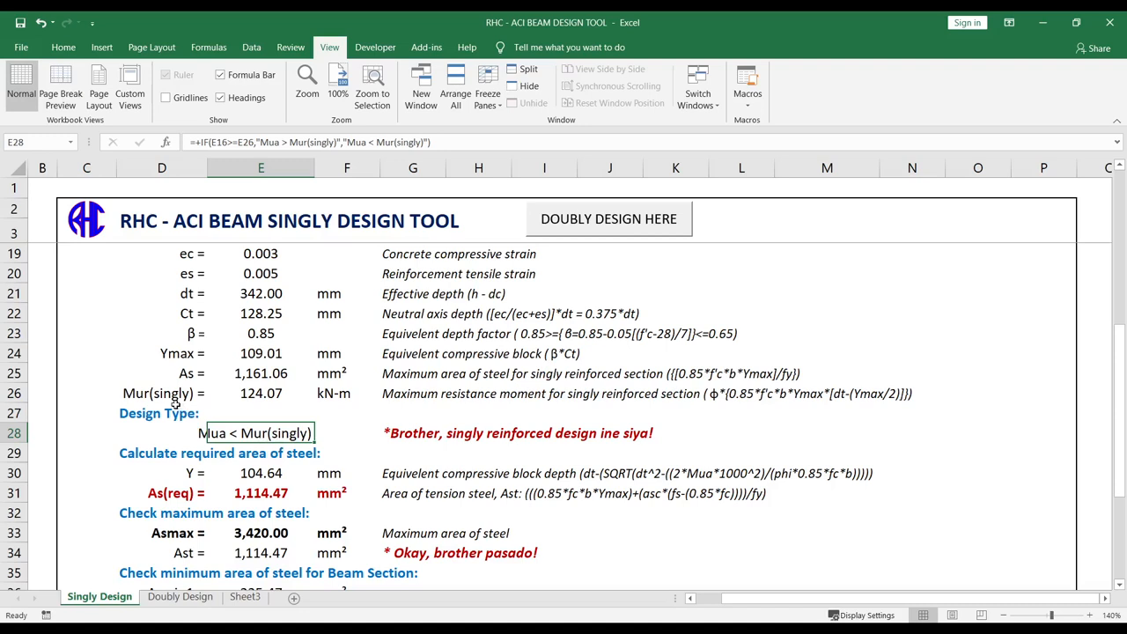
pyautogui.moveTo(132, 395); pyautogui.dragTo(333, 396)
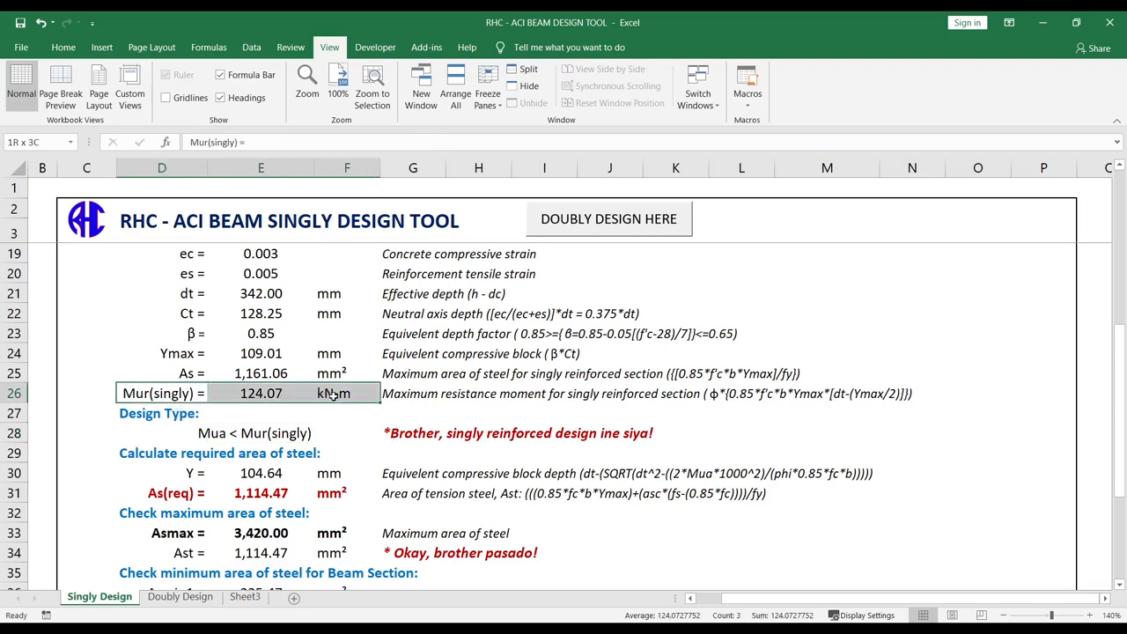
pyautogui.click(419, 457)
pyautogui.click(404, 433)
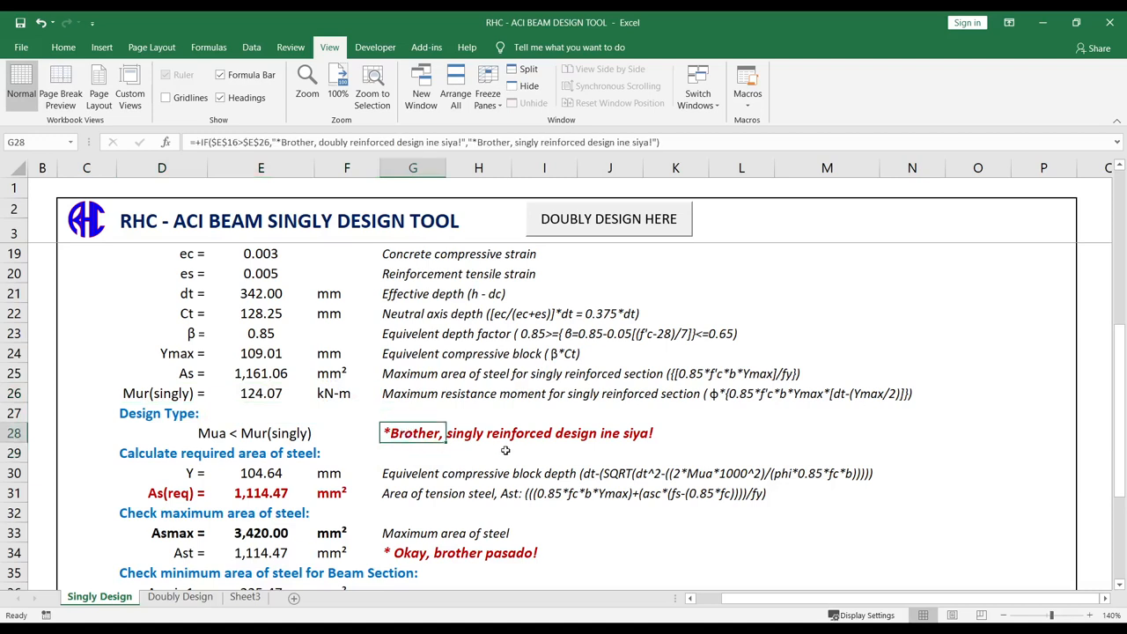
pyautogui.press('Right')
pyautogui.press('Down')
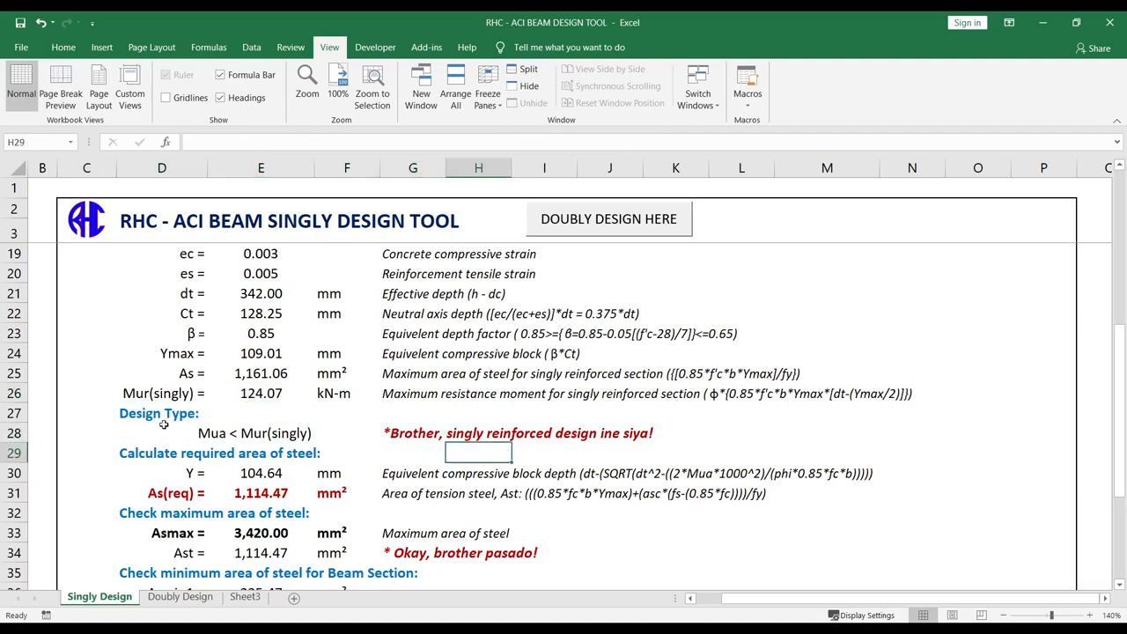
# Step: Review the Mua and Mur(singly) comparison together with the applied moment input and the design message
pyautogui.click(214, 433)
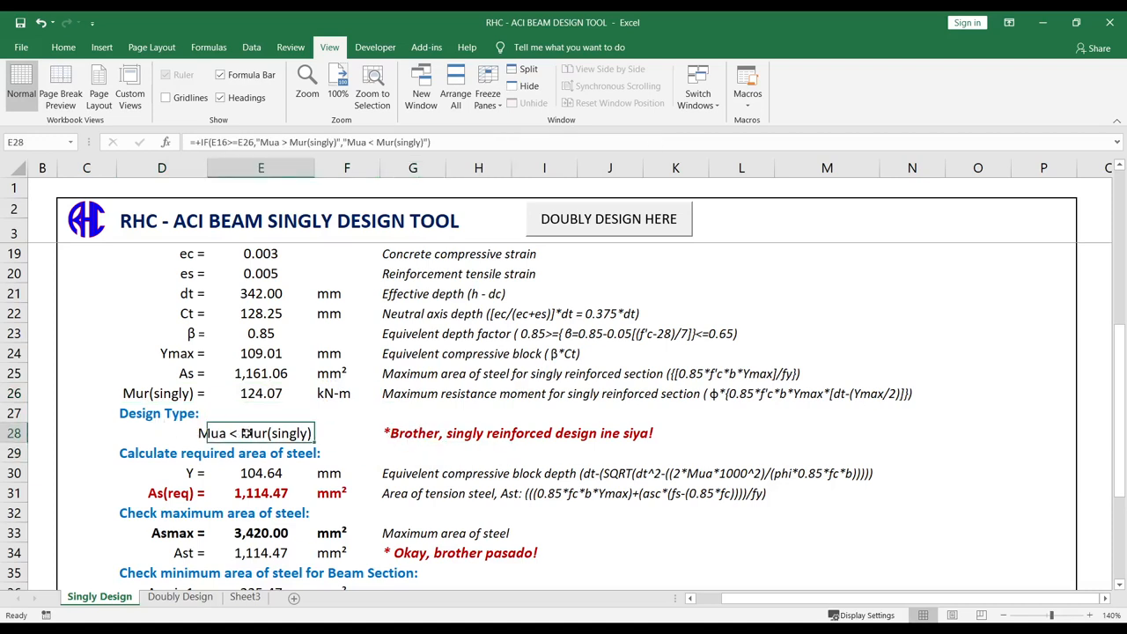
pyautogui.scroll(3, 247, 434)
pyautogui.scroll(1, 238, 401)
pyautogui.scroll(-3, 238, 401)
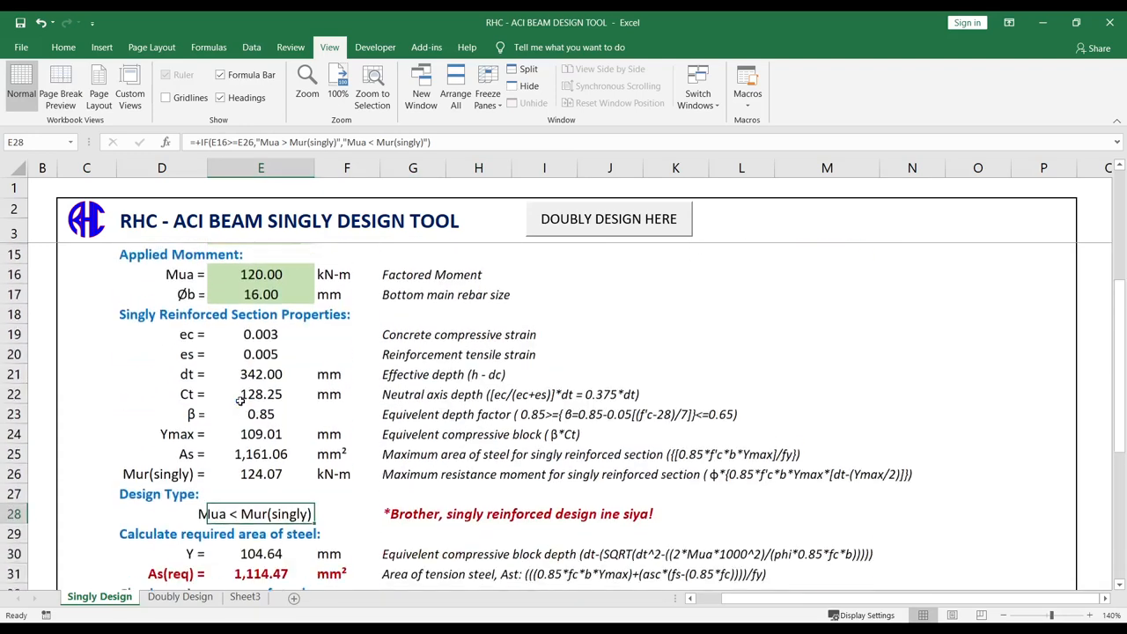
pyautogui.scroll(-2, 237, 401)
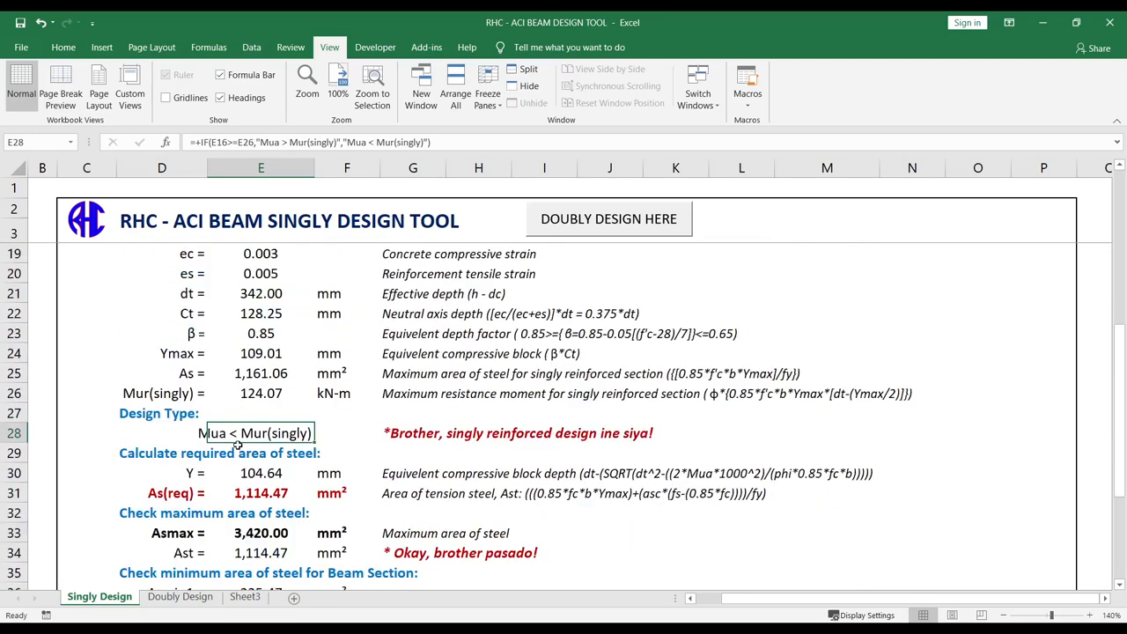
pyautogui.click(669, 452)
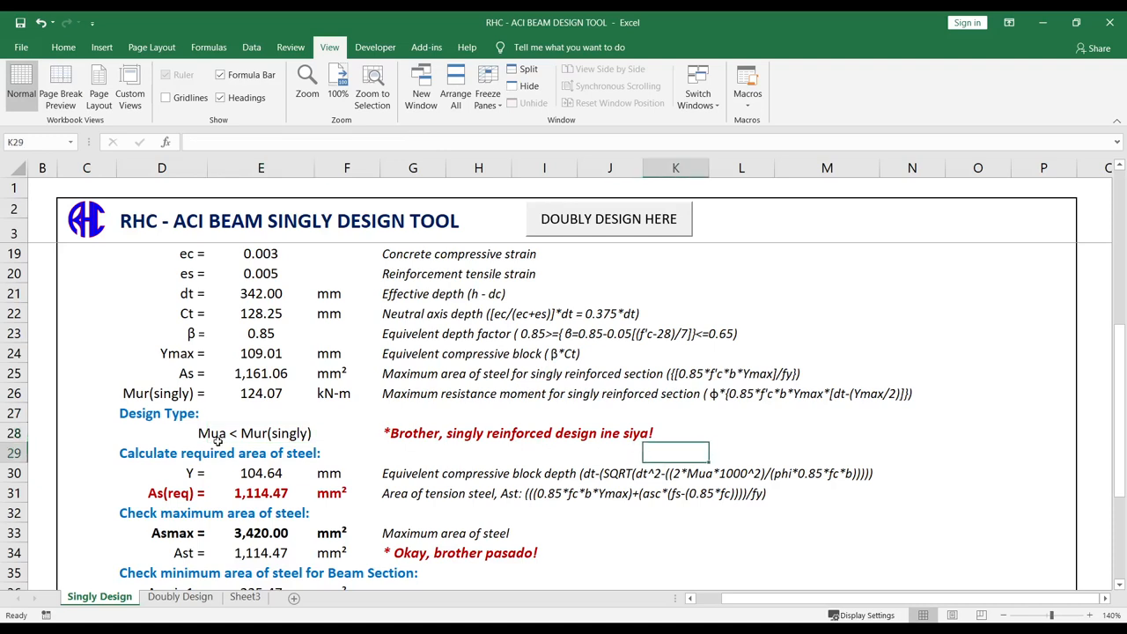
pyautogui.click(401, 434)
# Step: Examine the IF condition in the E28 design type formula and trace its references to Mua and Mur(singly)
pyautogui.click(247, 436)
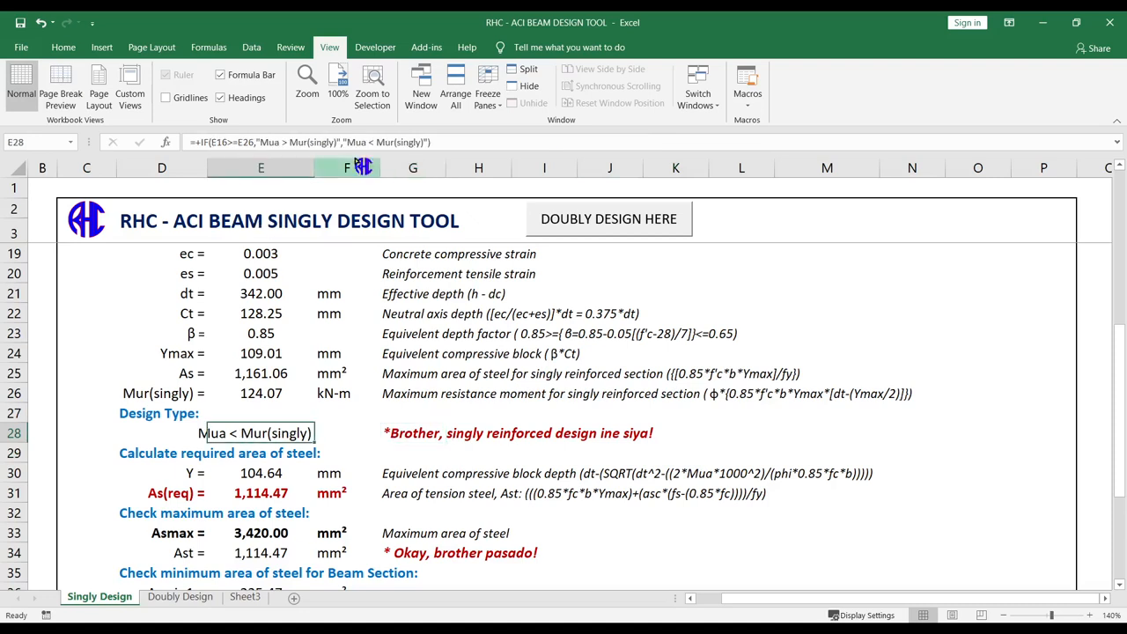
pyautogui.moveTo(467, 142); pyautogui.dragTo(197, 141)
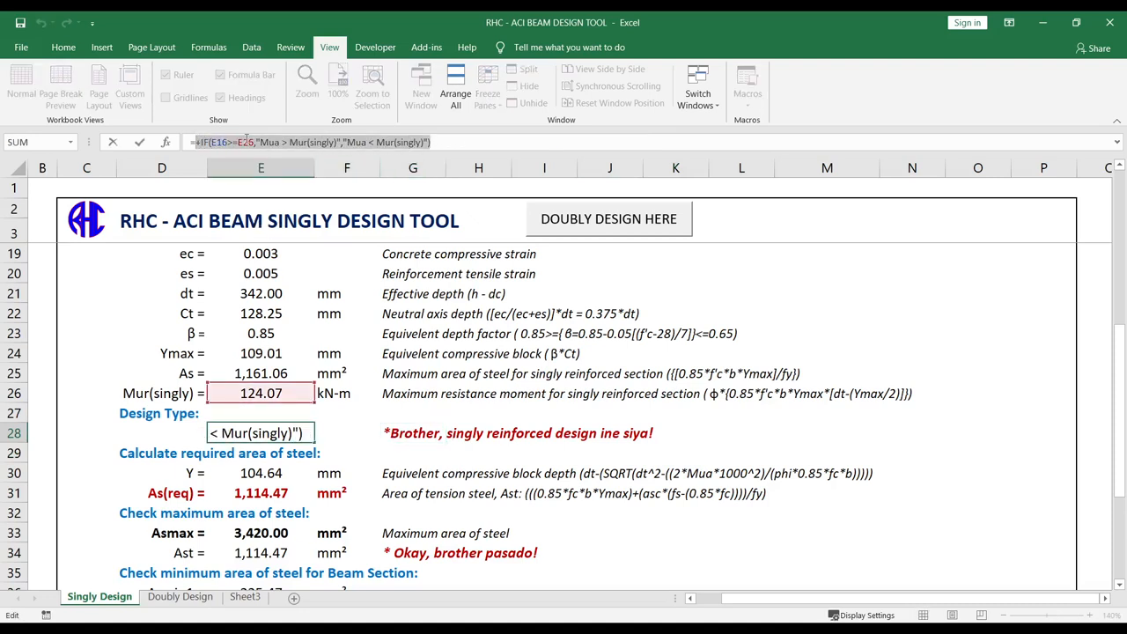
pyautogui.click(240, 141)
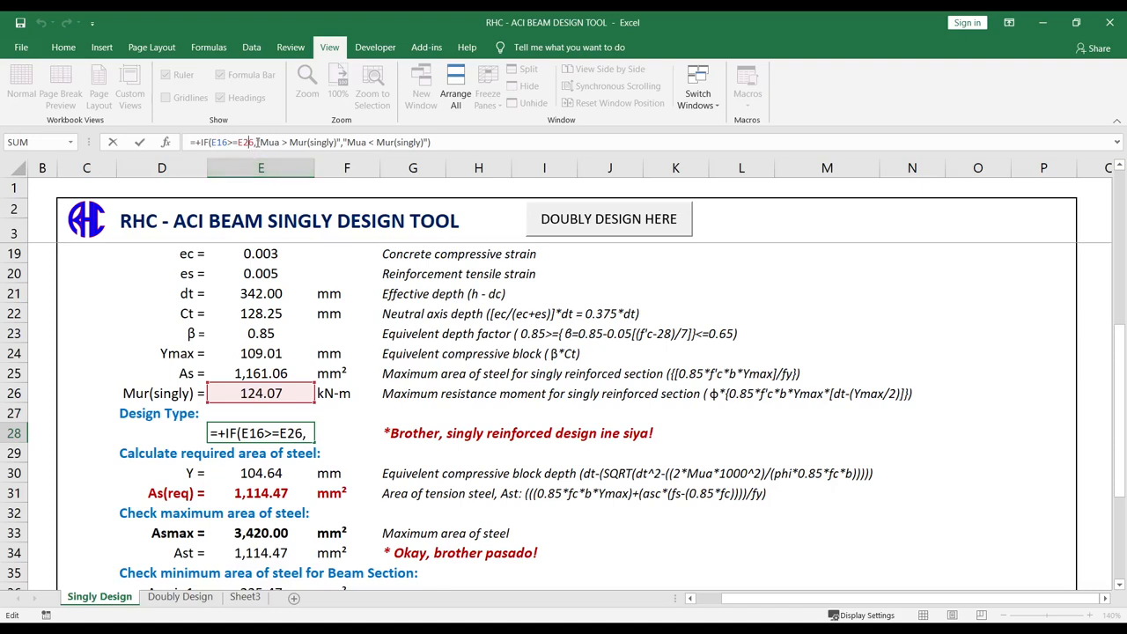
pyautogui.press('Right')
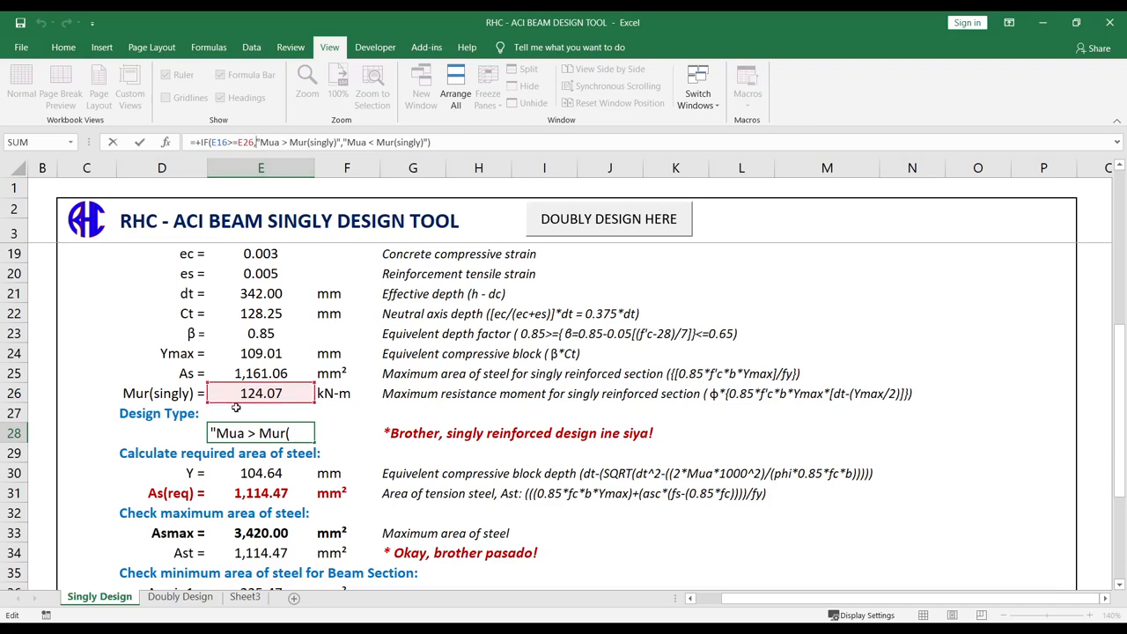
pyautogui.scroll(2, 237, 406)
pyautogui.scroll(1, 237, 406)
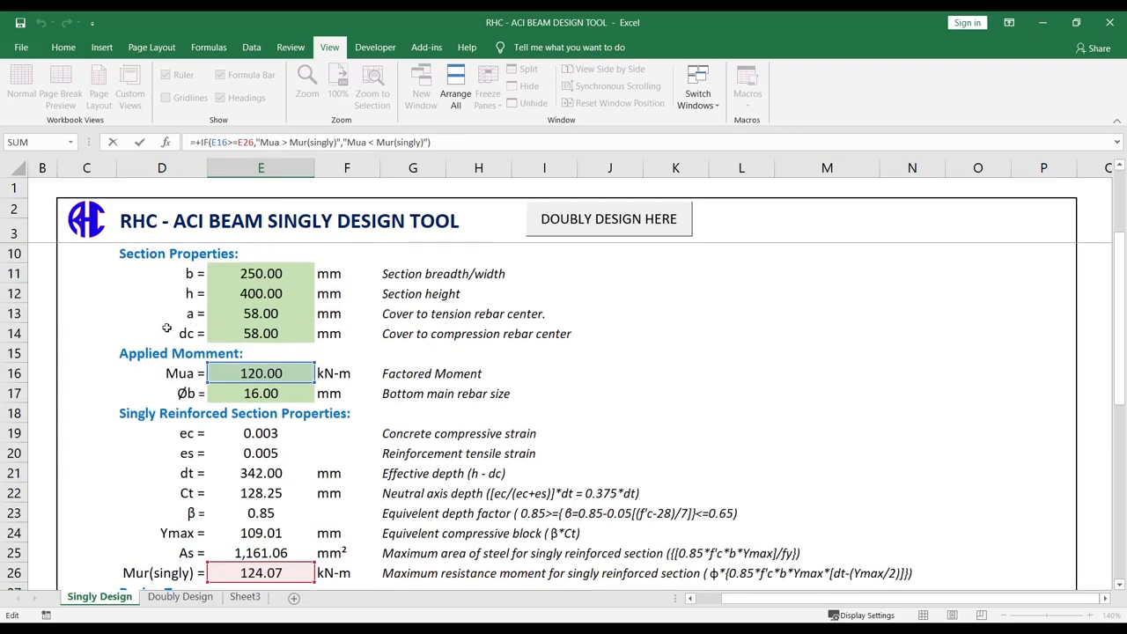
pyautogui.scroll(-1, 168, 329)
pyautogui.scroll(-1, 199, 296)
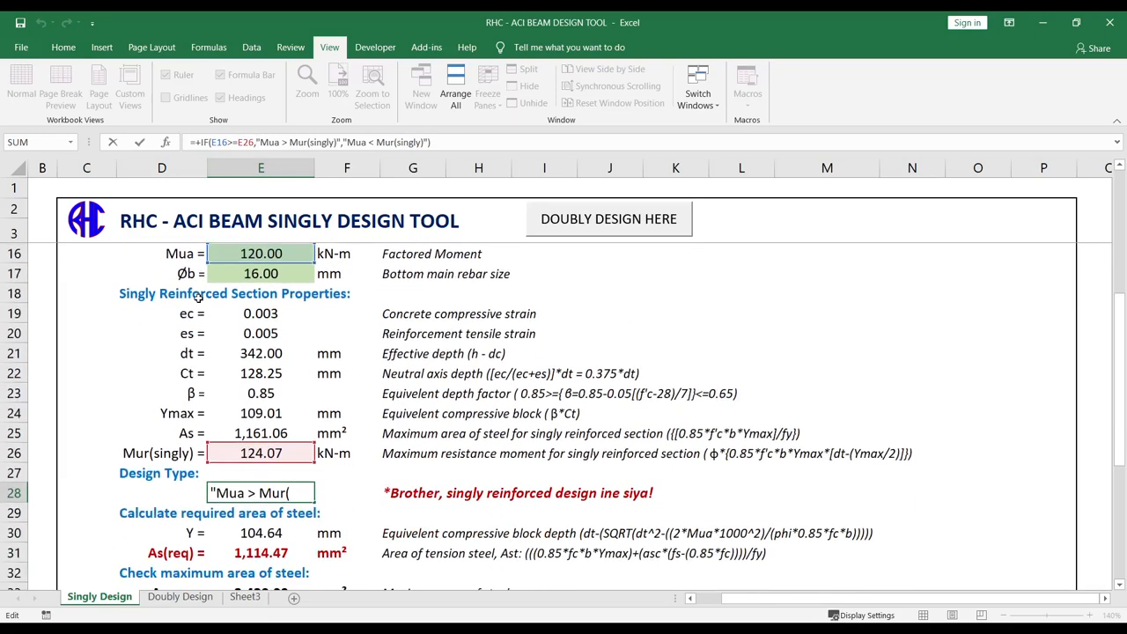
pyautogui.scroll(-1, 203, 282)
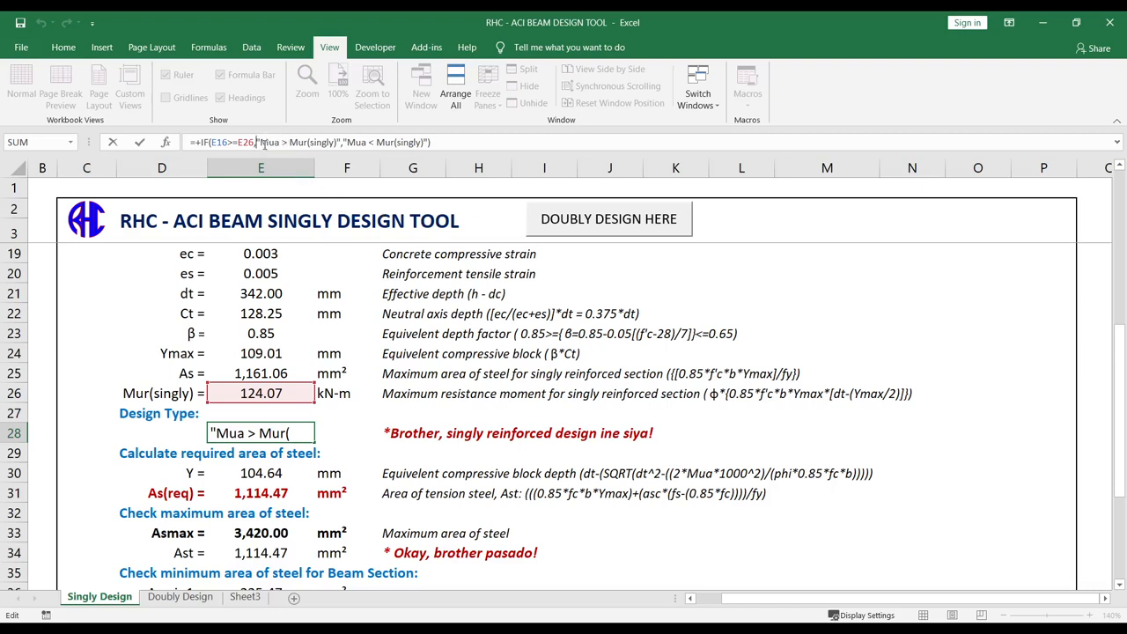
# Step: Examine the true and false result texts in the E28 design type formula, leaving the formula as it is
pyautogui.moveTo(261, 141); pyautogui.dragTo(335, 138)
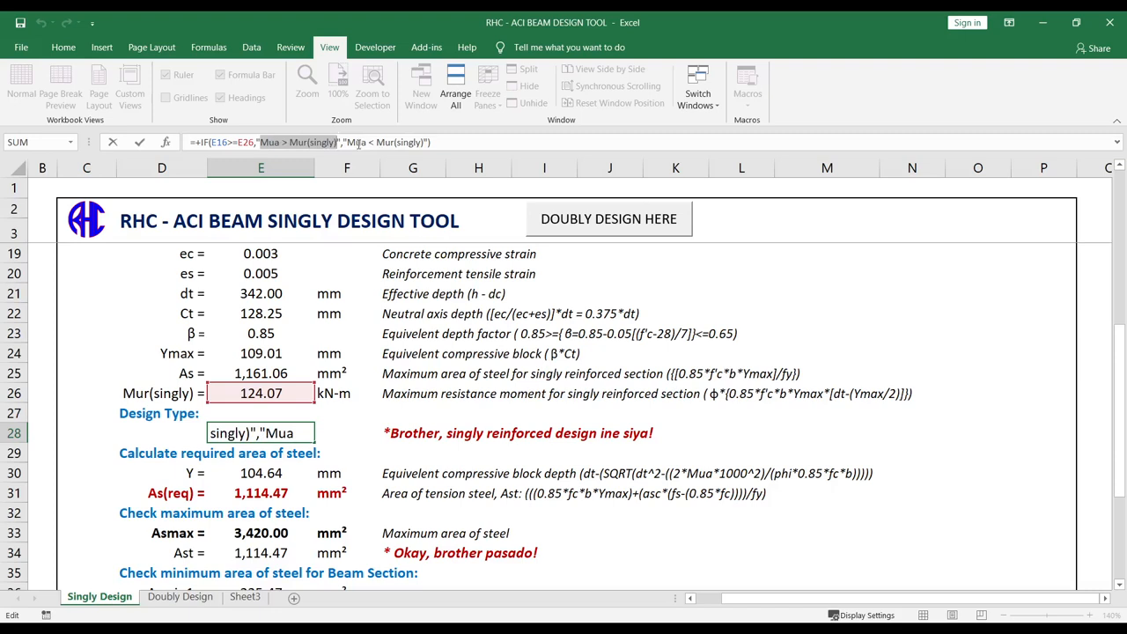
pyautogui.moveTo(348, 141); pyautogui.dragTo(431, 141)
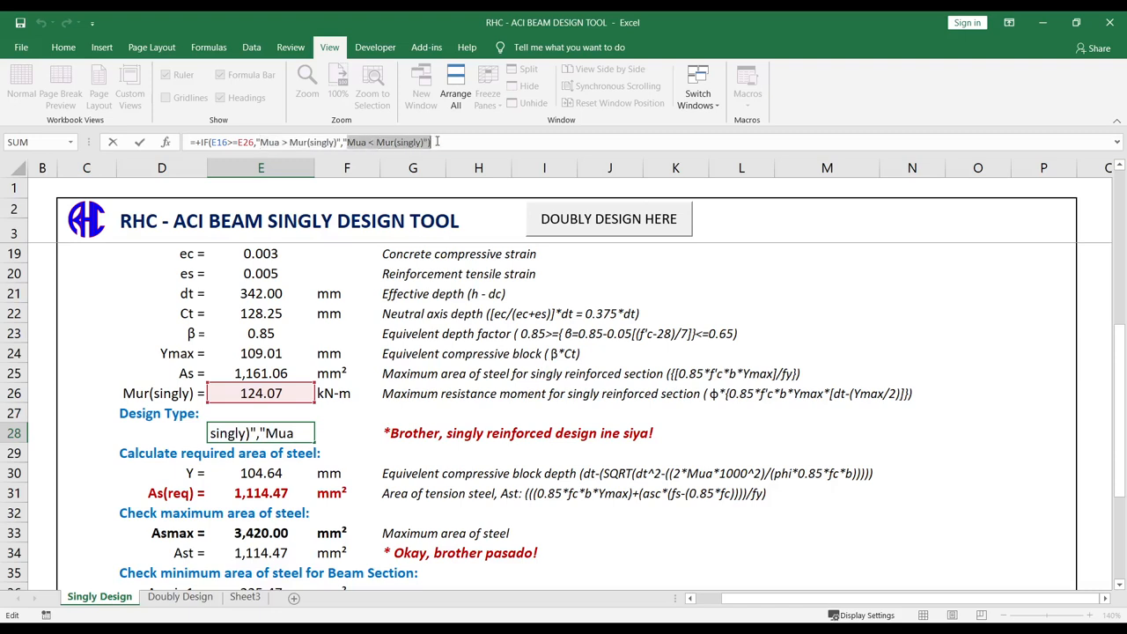
pyautogui.press('Return')
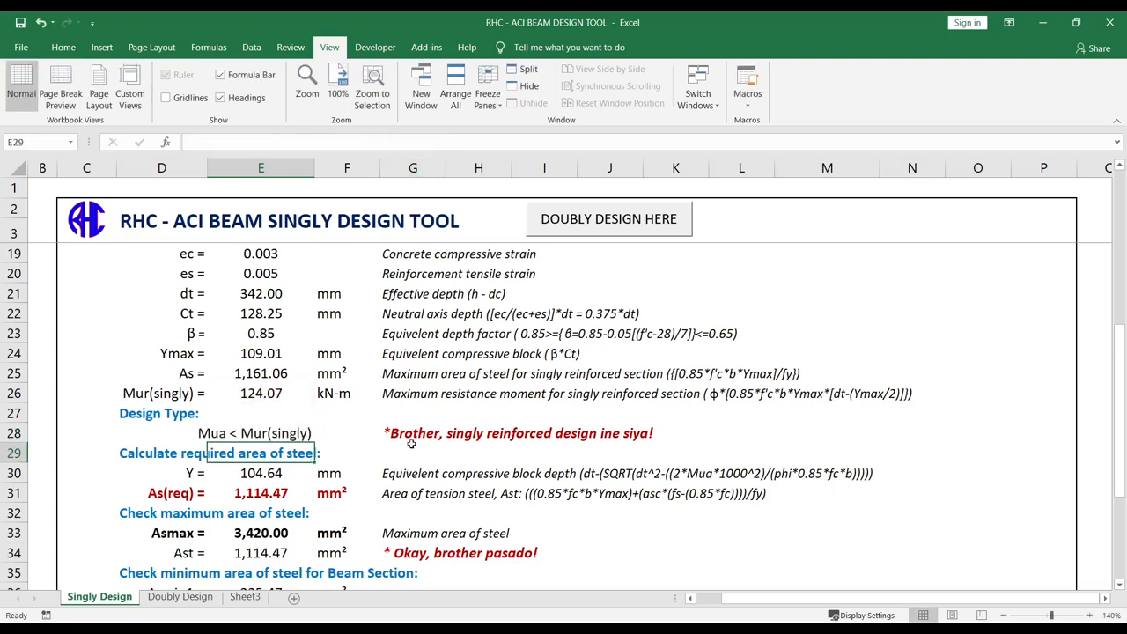
# Step: Examine the IF formula of the design message in G28 and its doubly and singly reinforced texts, leaving it as it is
pyautogui.click(411, 436)
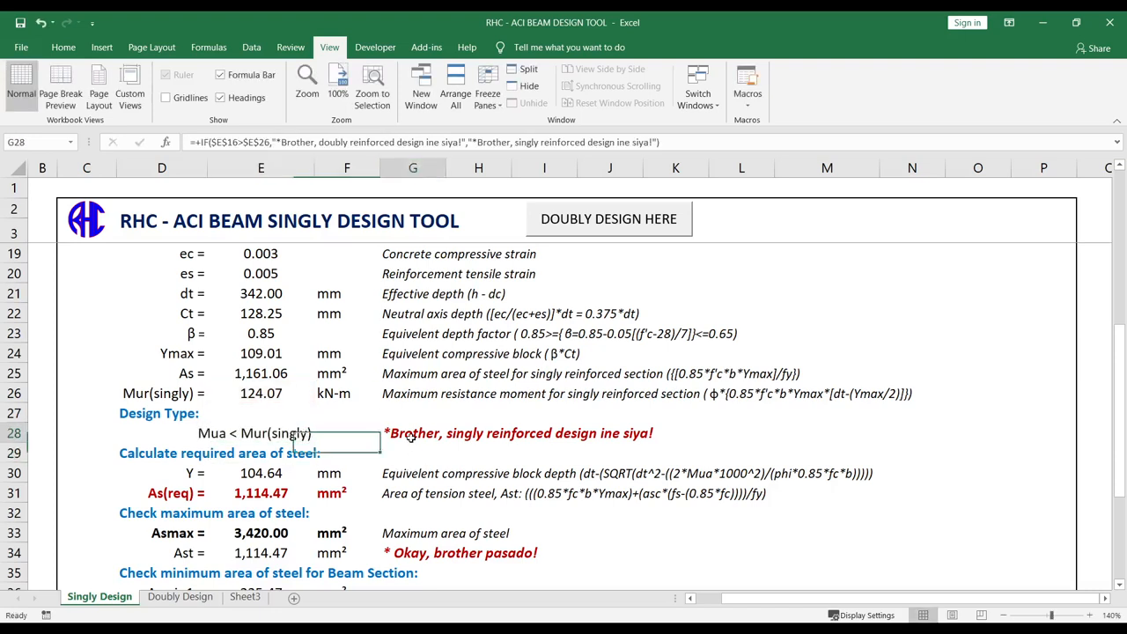
pyautogui.click(299, 143)
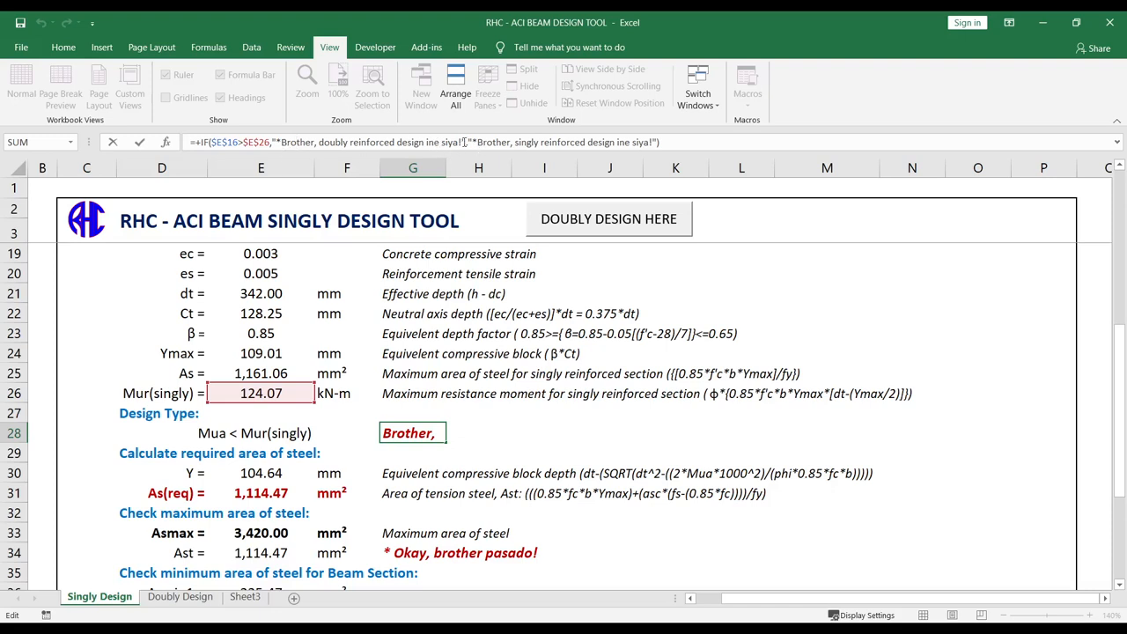
pyautogui.moveTo(464, 141); pyautogui.dragTo(331, 143)
pyautogui.click(430, 142)
pyautogui.press('Return')
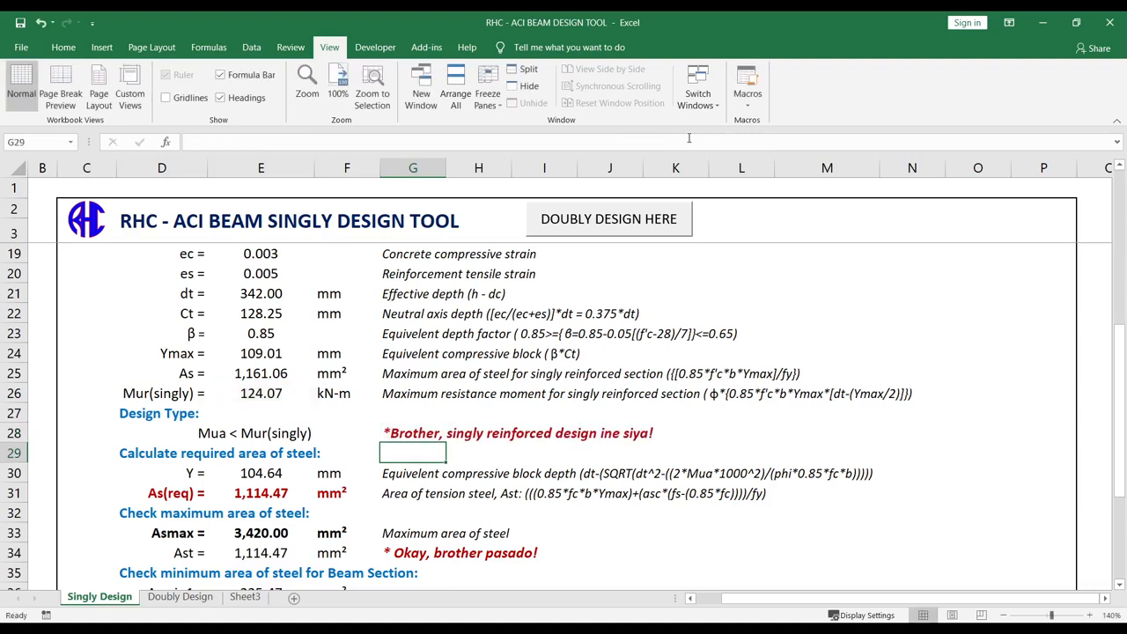
# Step: Examine the description of the equivalent compressive block depth Y and its formula in E30, leaving the formula as it is
pyautogui.click(370, 414)
pyautogui.scroll(-2, 371, 414)
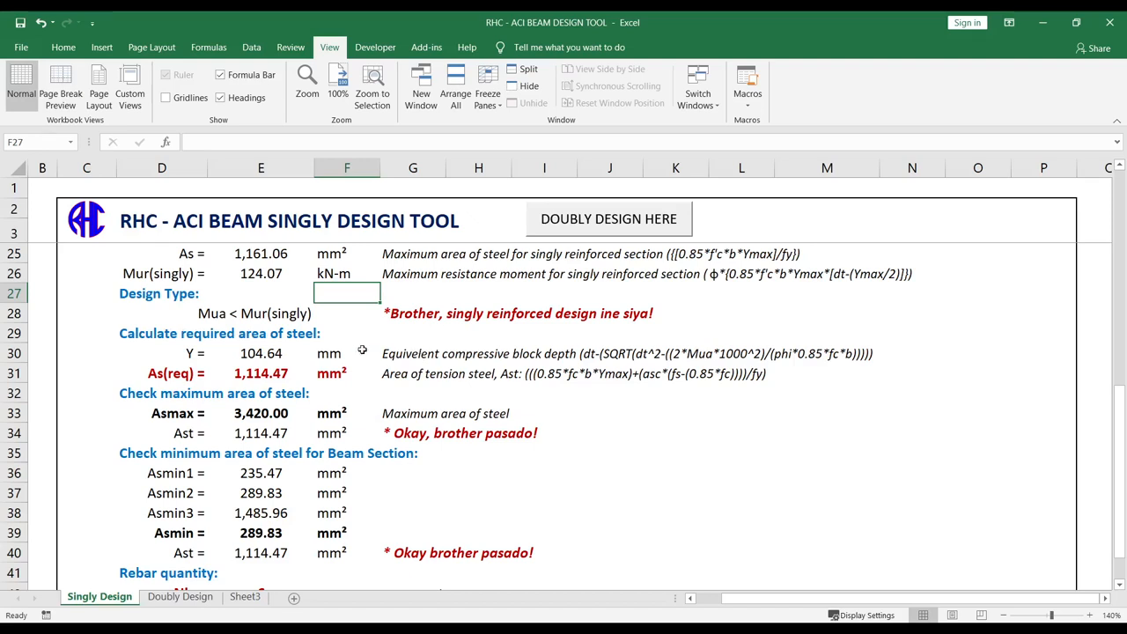
pyautogui.click(173, 354)
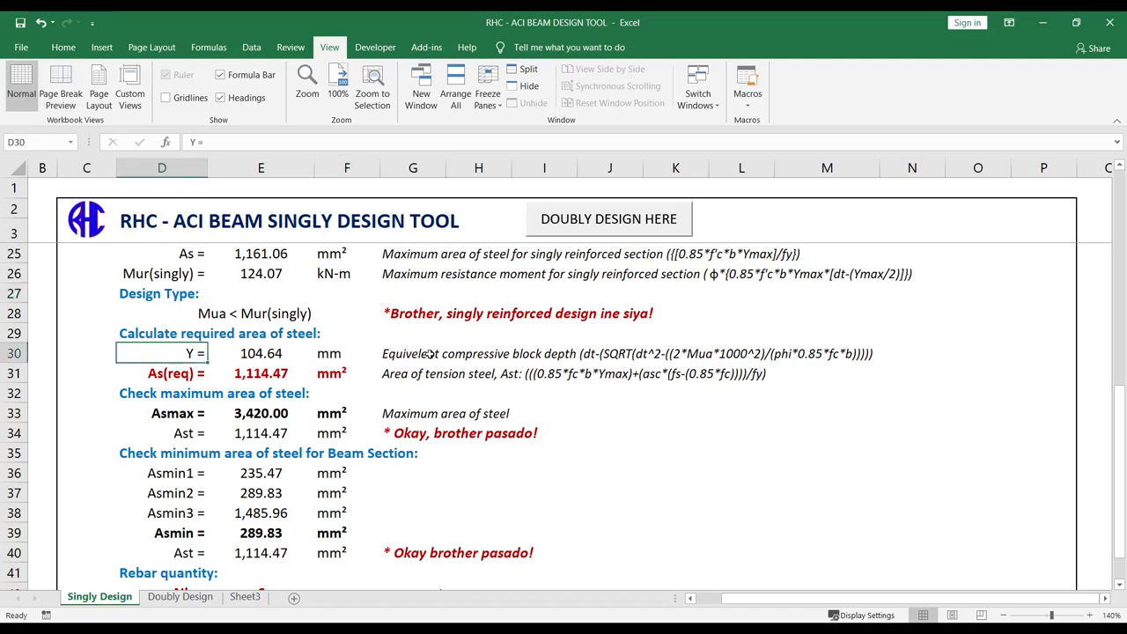
pyautogui.moveTo(388, 353); pyautogui.dragTo(852, 361)
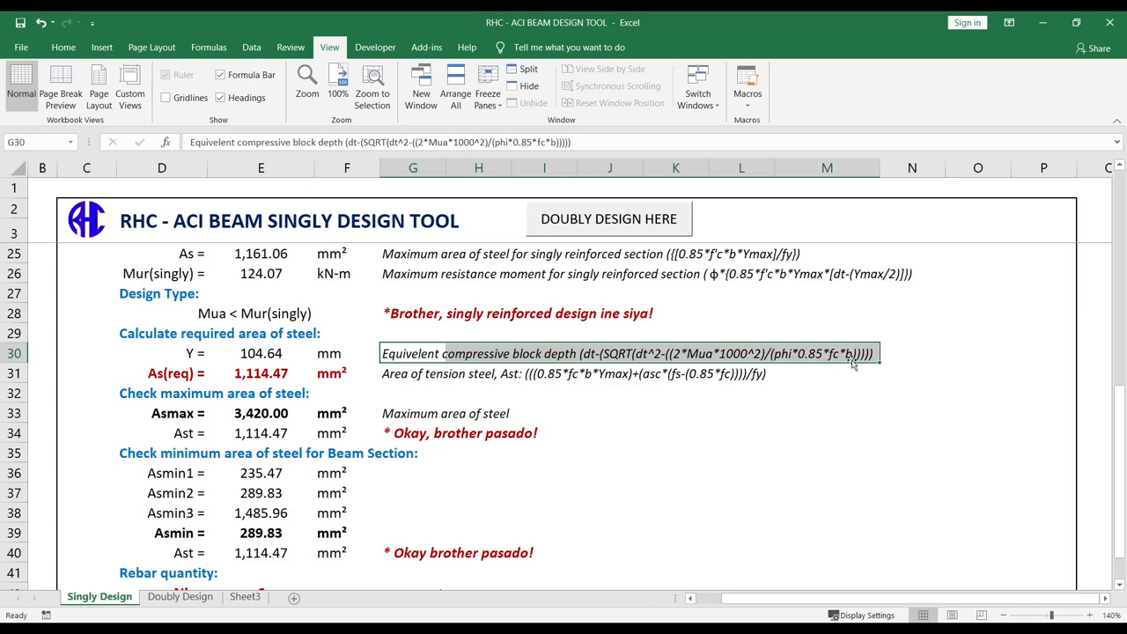
pyautogui.click(261, 353)
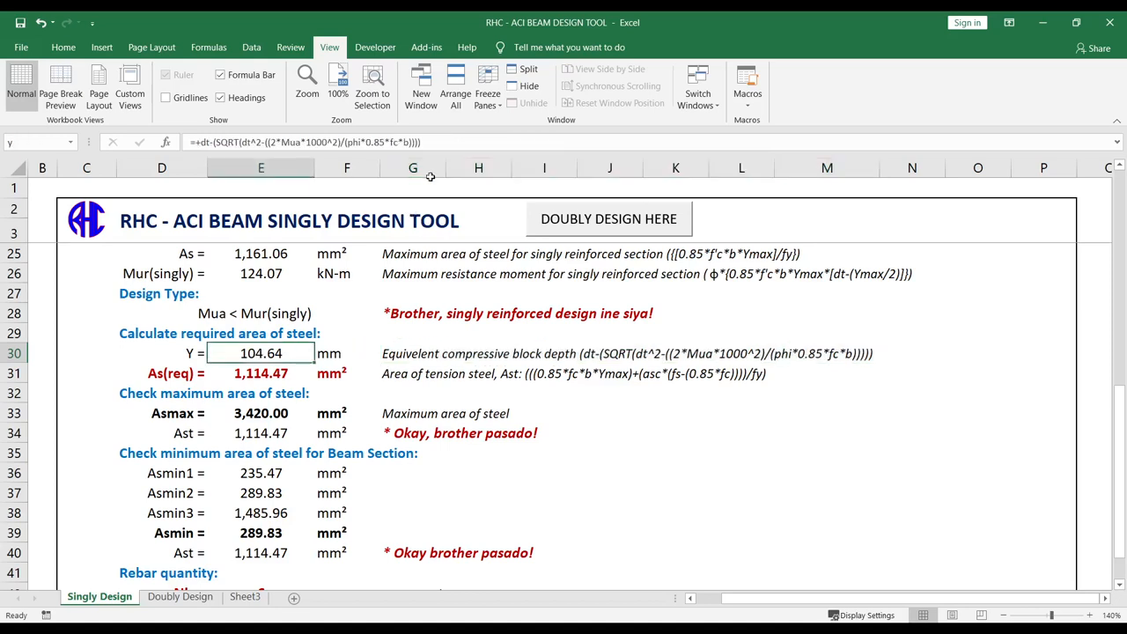
pyautogui.moveTo(450, 146); pyautogui.dragTo(199, 143)
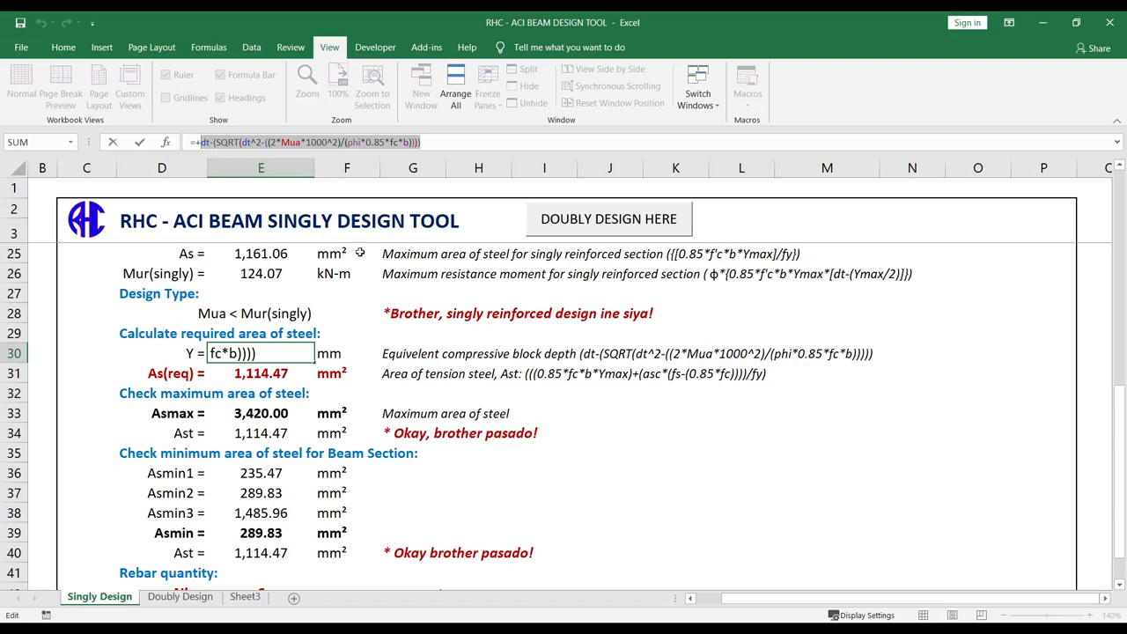
pyautogui.press('Return')
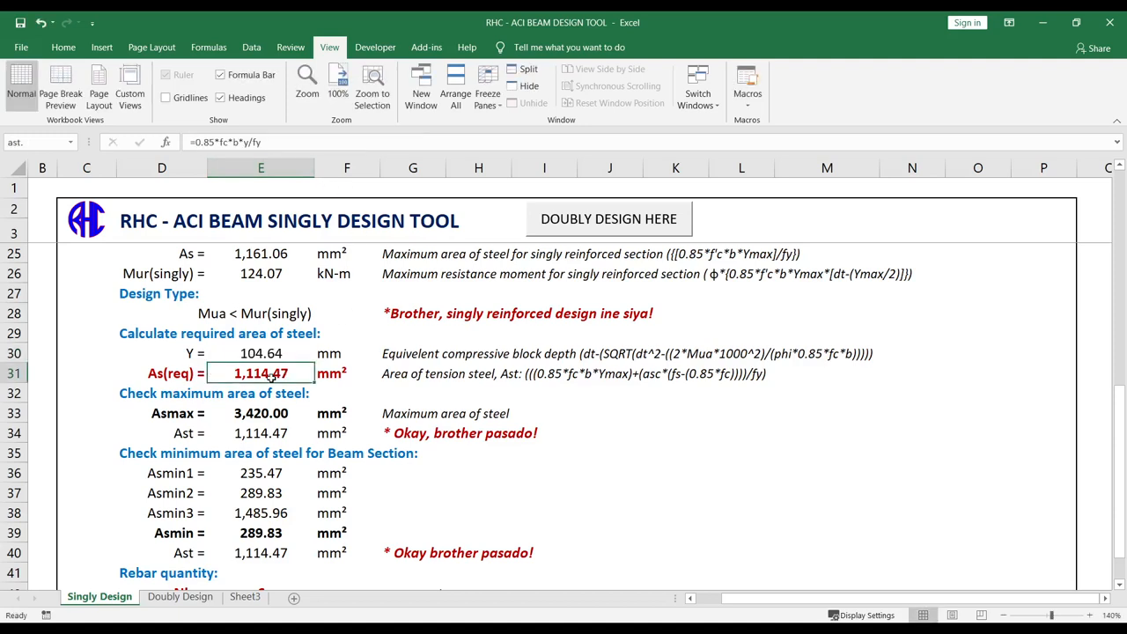
# Step: Examine the required steel area formula for As(req) in E31, leaving it as it is
pyautogui.click(288, 142)
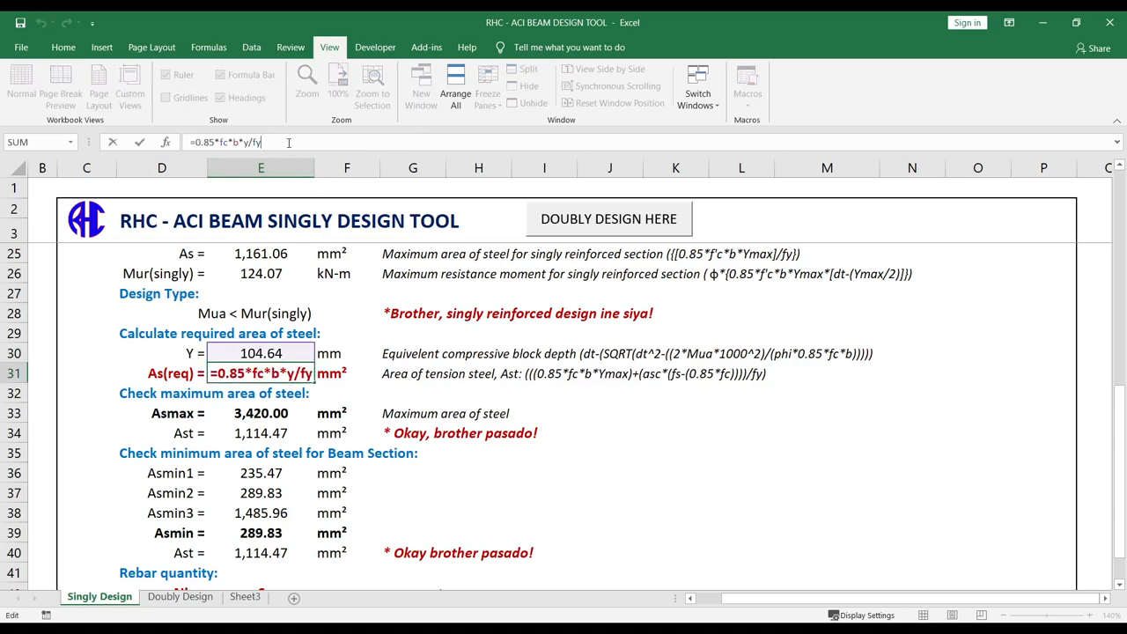
pyautogui.moveTo(293, 142); pyautogui.dragTo(185, 142)
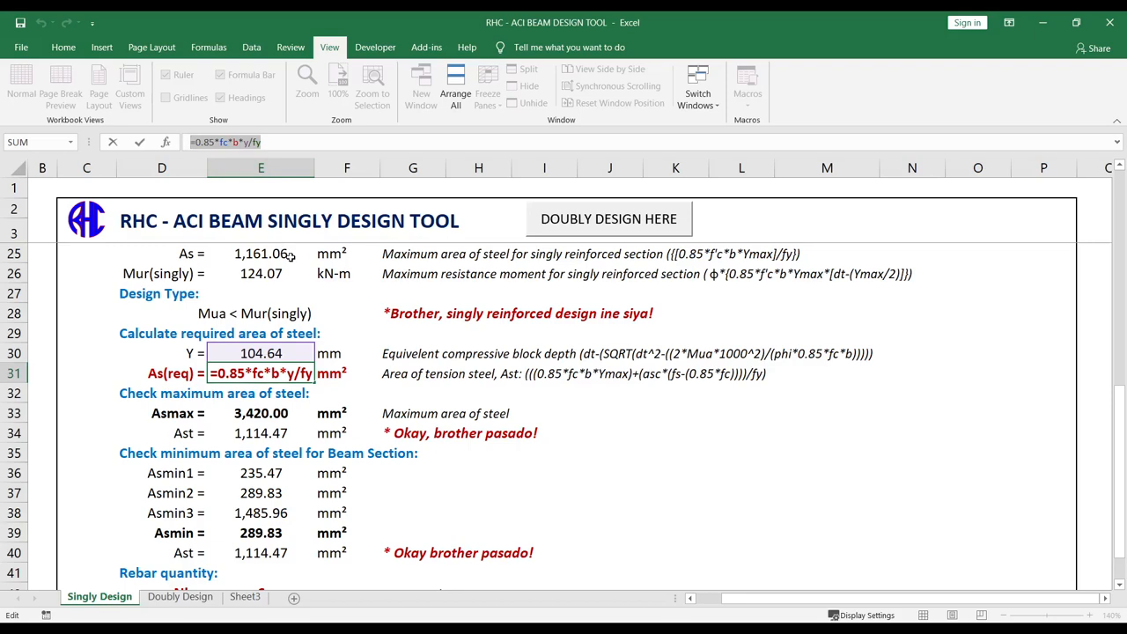
pyautogui.press('Return')
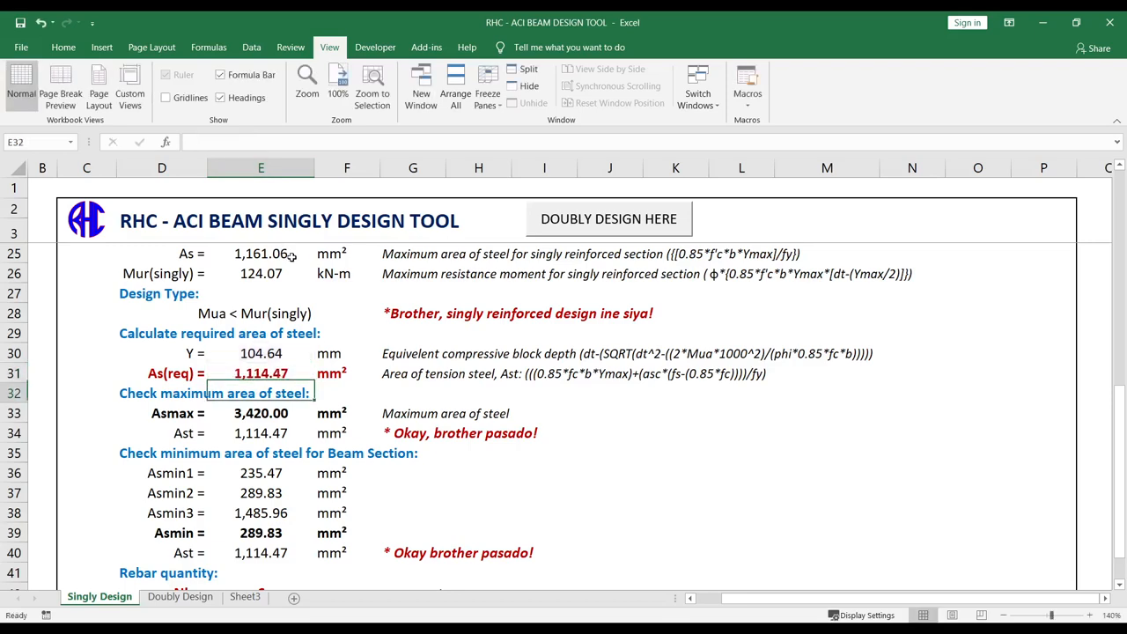
# Step: Examine the Asmax formula in E33 and the Ast reference in E34 with its check message
pyautogui.scroll(-1, 268, 396)
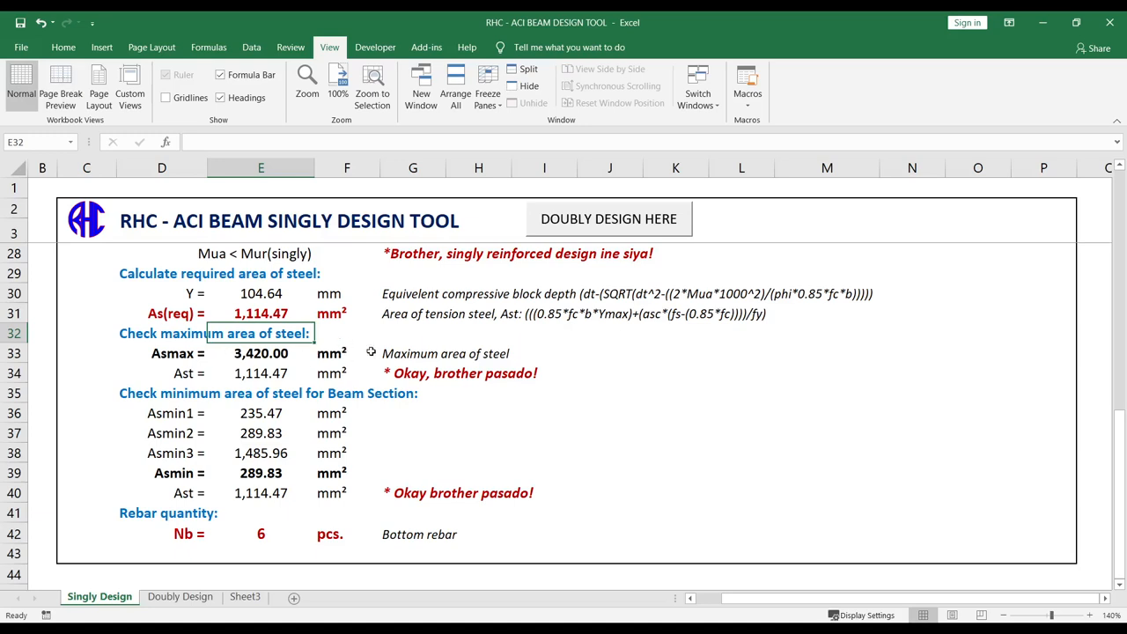
pyautogui.click(249, 352)
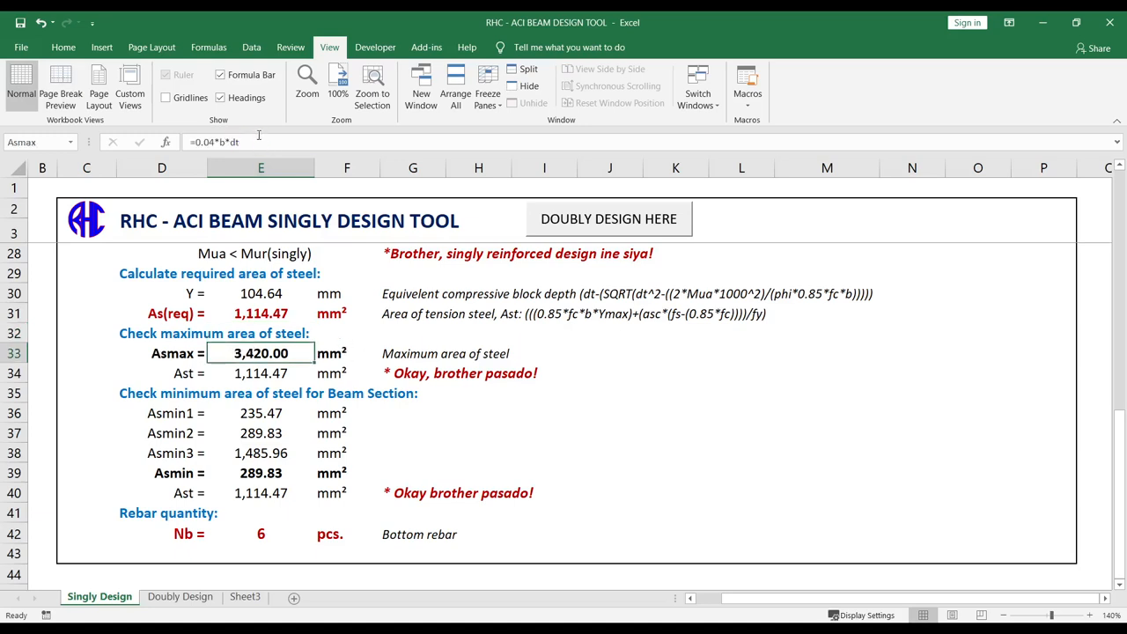
pyautogui.click(659, 428)
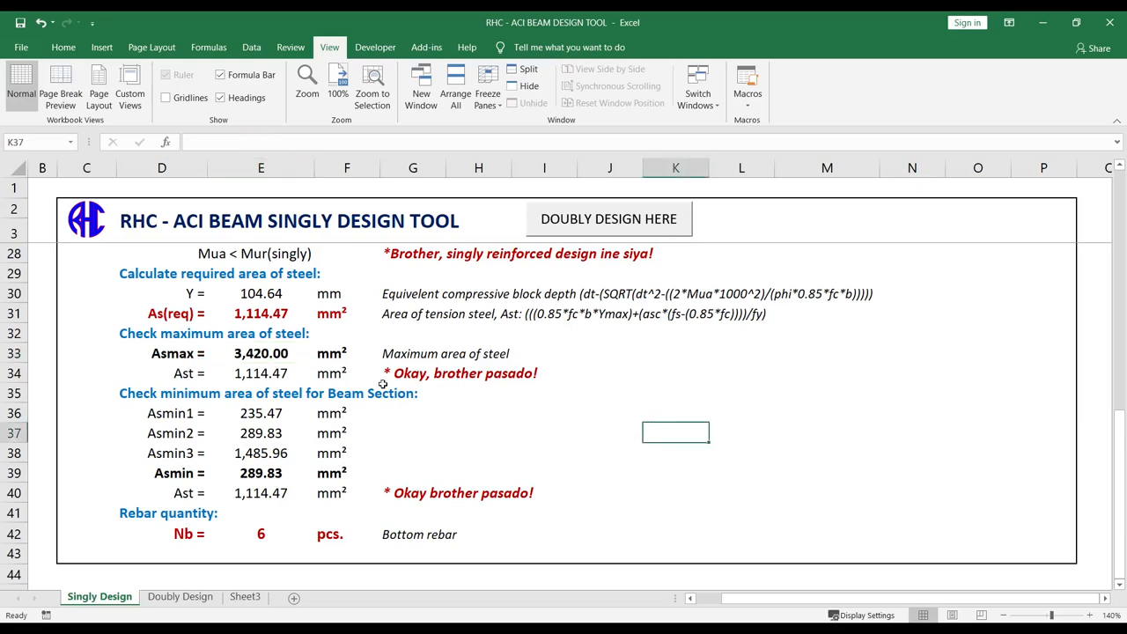
pyautogui.click(271, 373)
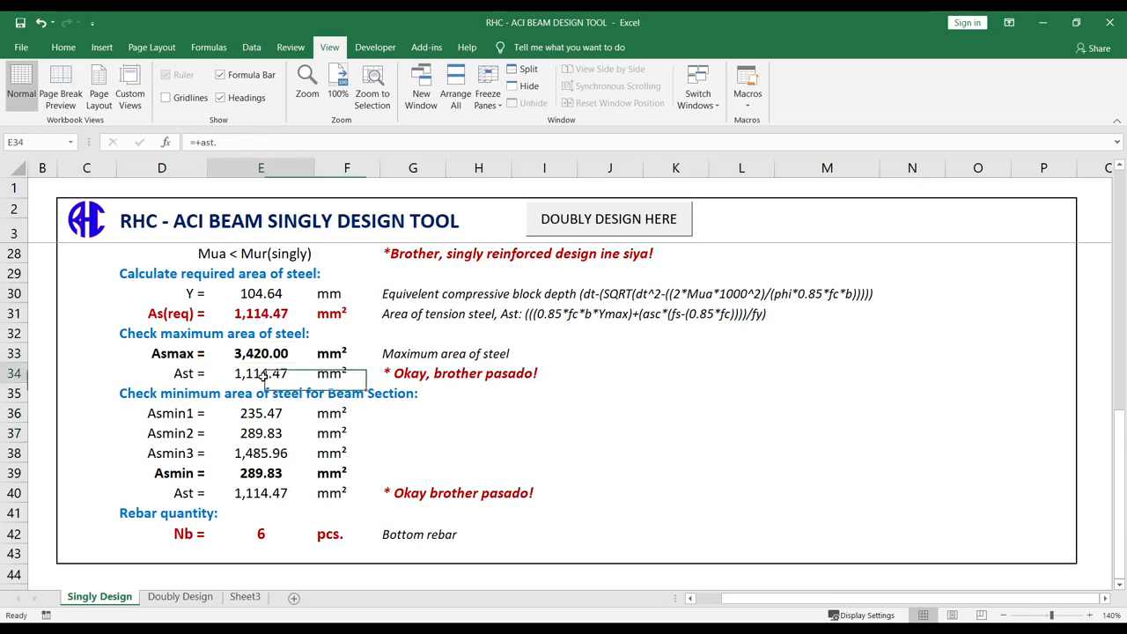
pyautogui.click(449, 370)
pyautogui.click(261, 350)
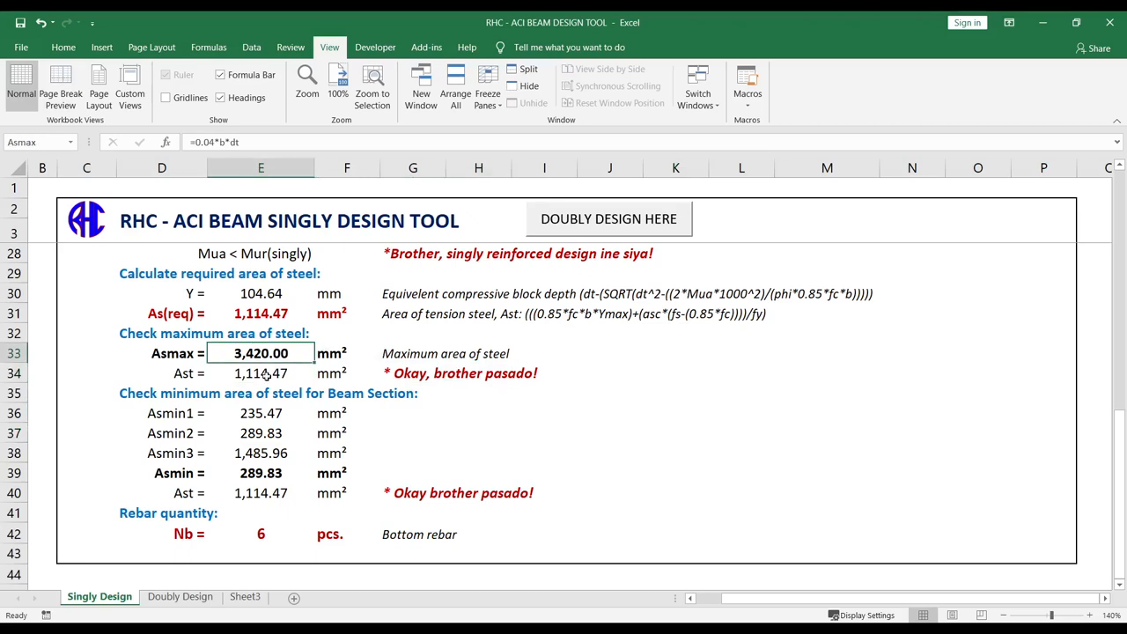
pyautogui.click(268, 373)
pyautogui.click(494, 417)
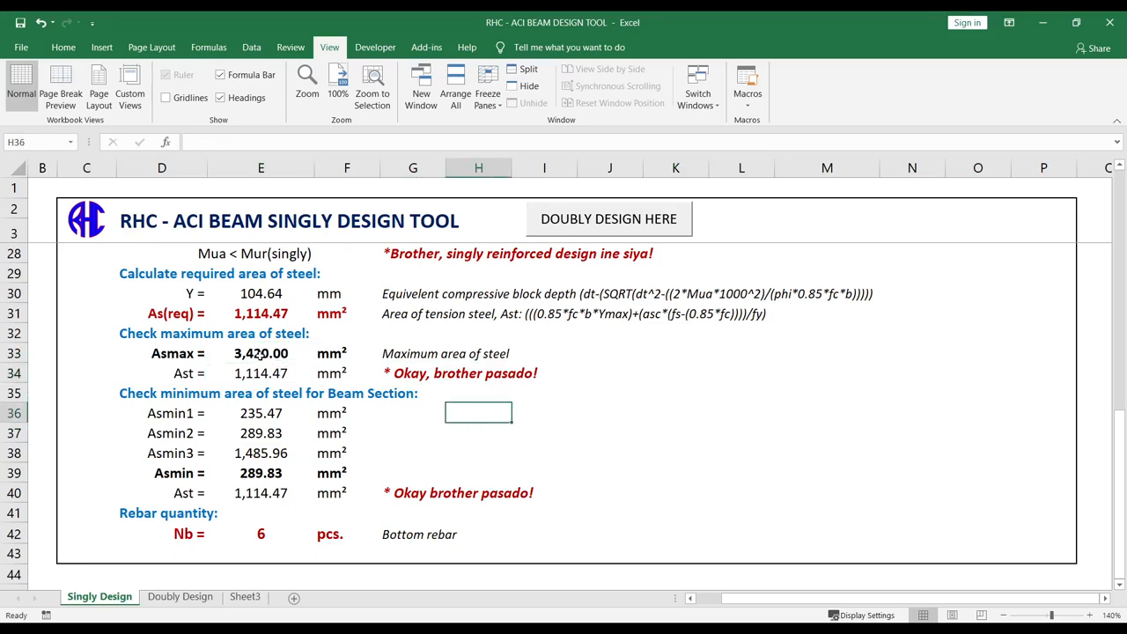
# Step: Compare the Asmax value in E33 with the Ast value in E34 and review the resulting check message
pyautogui.click(261, 355)
pyautogui.click(261, 373)
pyautogui.click(260, 353)
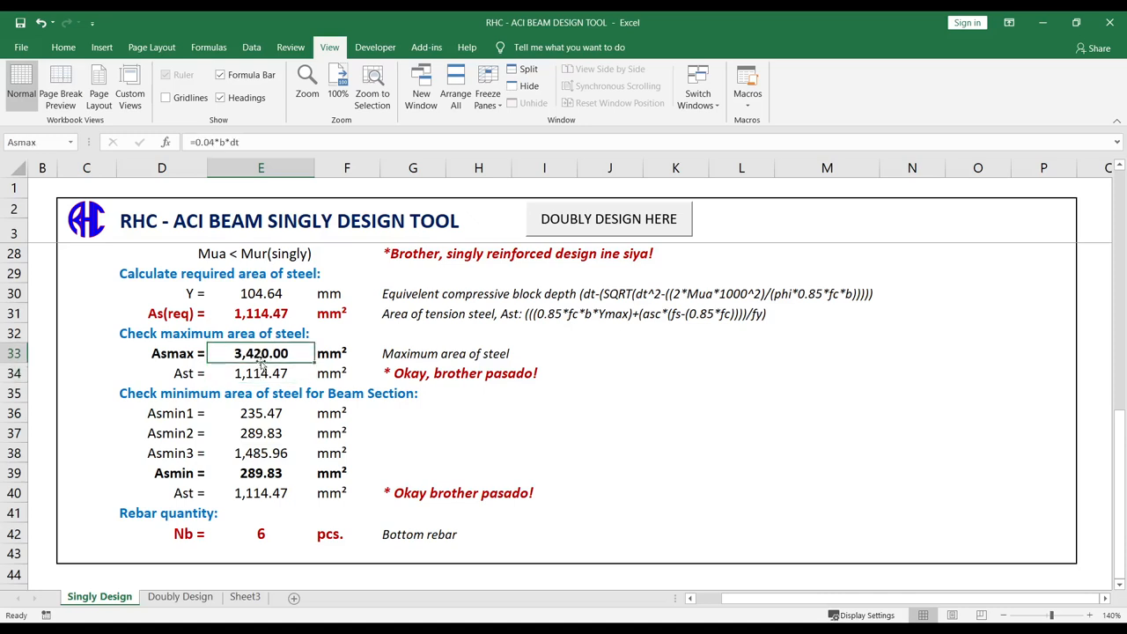
pyautogui.click(261, 374)
pyautogui.click(263, 353)
pyautogui.click(264, 373)
pyautogui.click(264, 355)
pyautogui.click(266, 373)
pyautogui.click(266, 353)
pyautogui.click(264, 374)
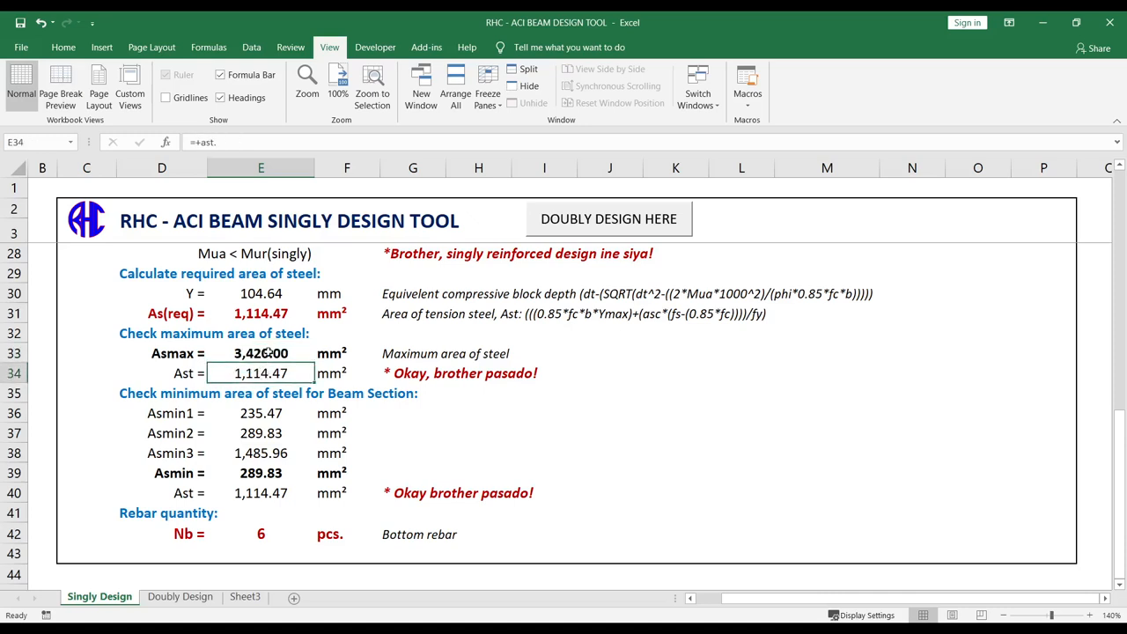
pyautogui.click(266, 353)
pyautogui.click(265, 374)
pyautogui.click(268, 353)
pyautogui.click(269, 374)
pyautogui.click(493, 414)
pyautogui.click(430, 378)
pyautogui.click(467, 407)
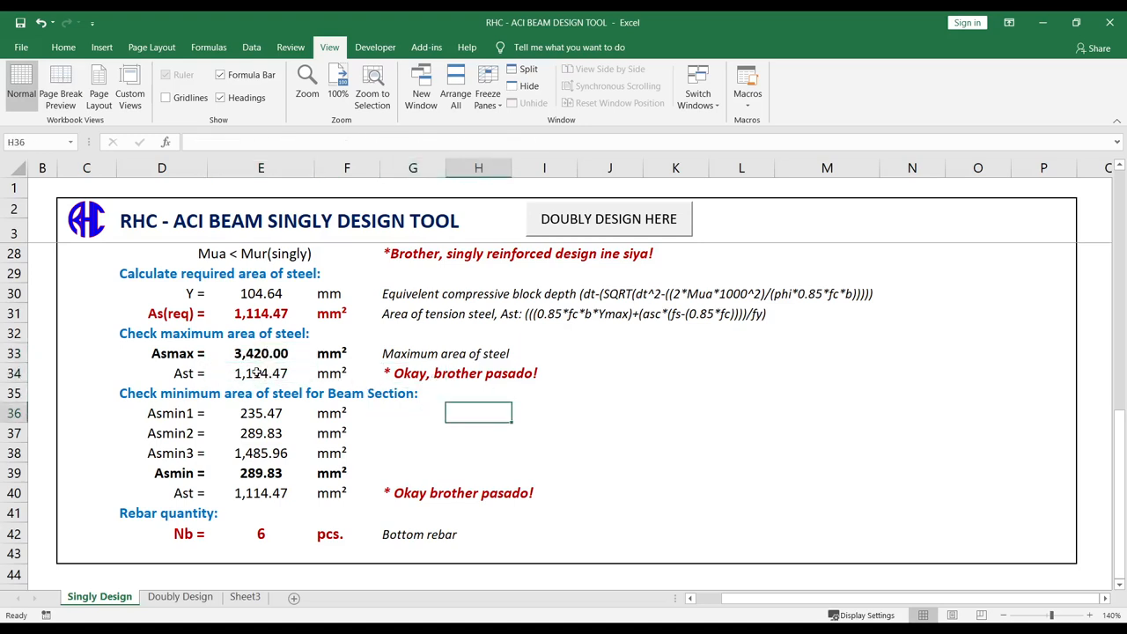
# Step: Trace the Ast row back to the As(req) row and review it against the Asmax row
pyautogui.click(257, 374)
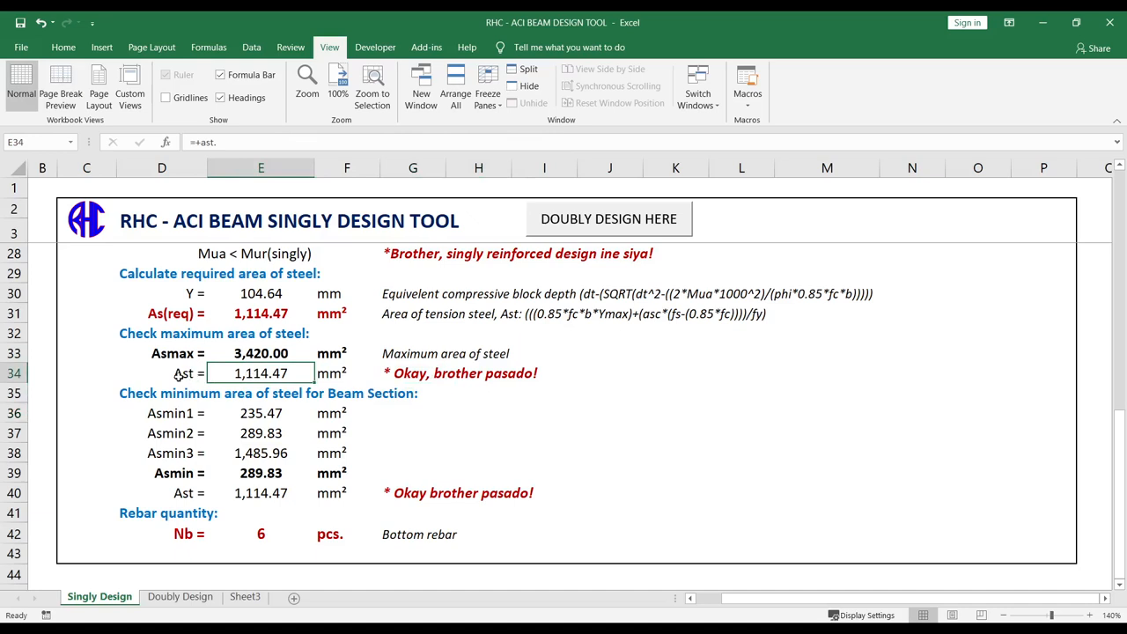
pyautogui.moveTo(176, 373); pyautogui.dragTo(330, 374)
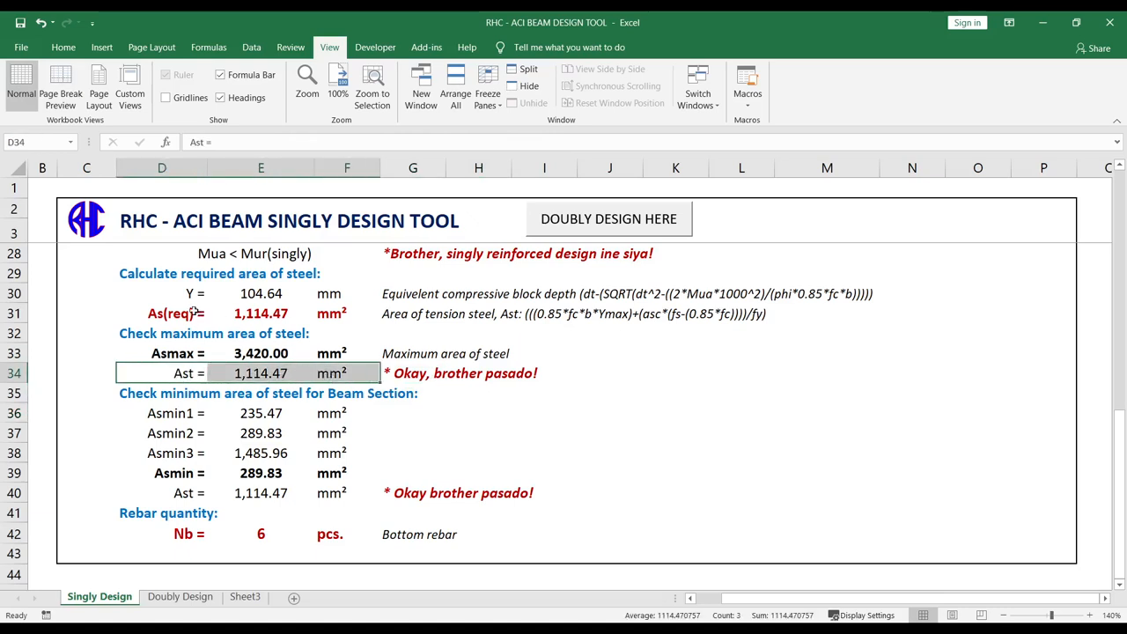
pyautogui.moveTo(171, 315); pyautogui.dragTo(328, 321)
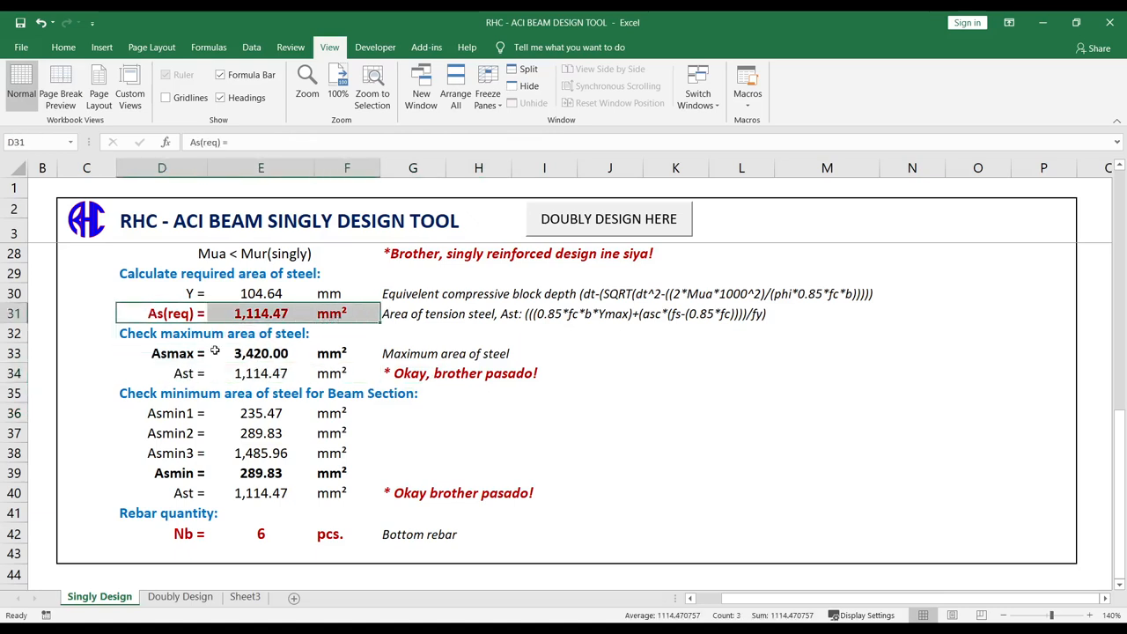
pyautogui.moveTo(163, 356); pyautogui.dragTo(333, 354)
# Step: Examine the IF formula of the maximum steel check in G34, including its E34<=E33 condition and both result texts, without editing it
pyautogui.click(429, 377)
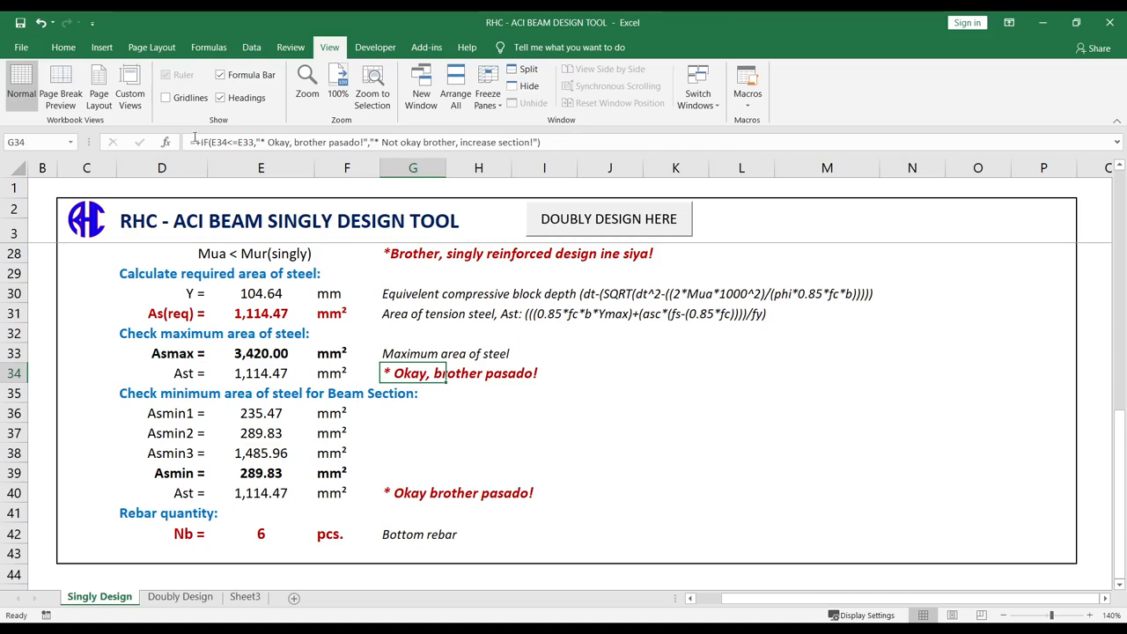
pyautogui.click(247, 142)
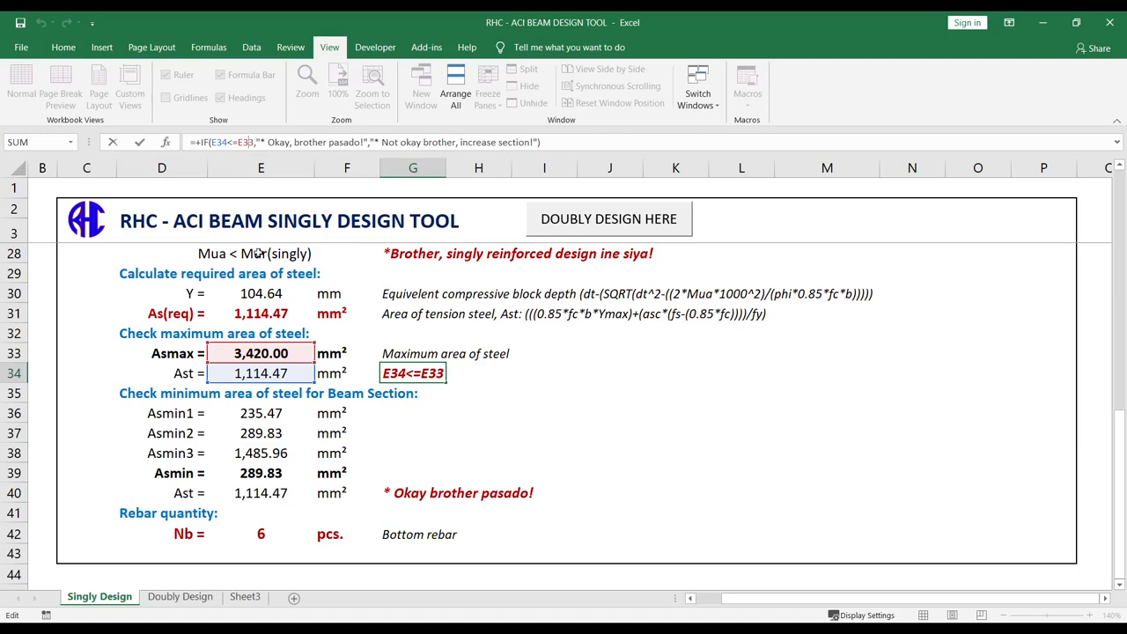
pyautogui.scroll(1, 272, 423)
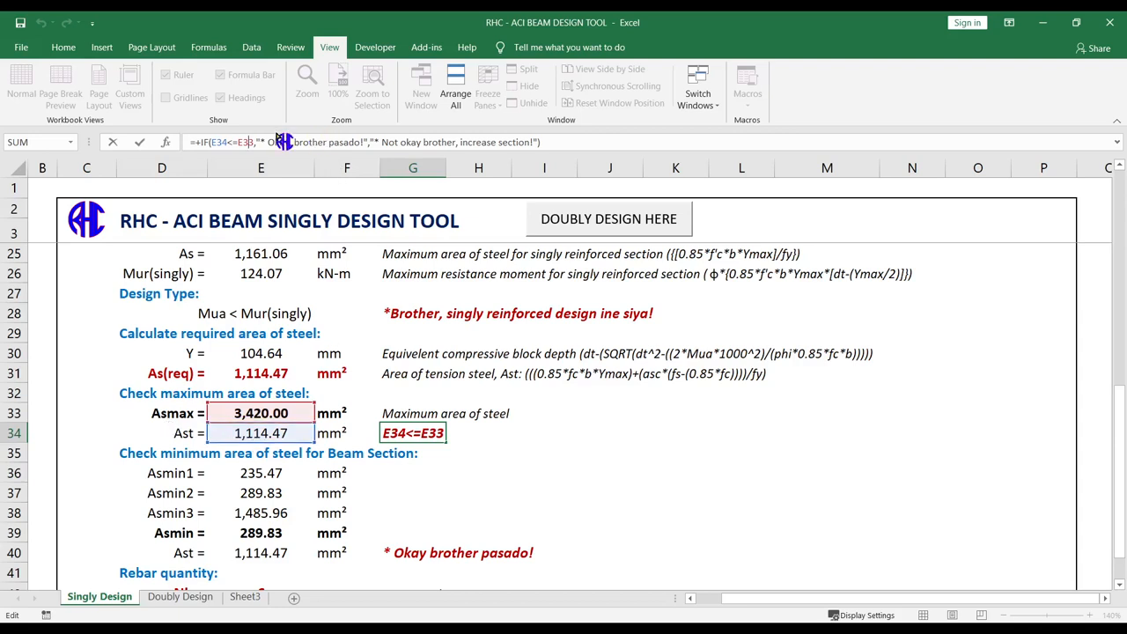
pyautogui.moveTo(268, 141); pyautogui.dragTo(562, 142)
pyautogui.click(410, 142)
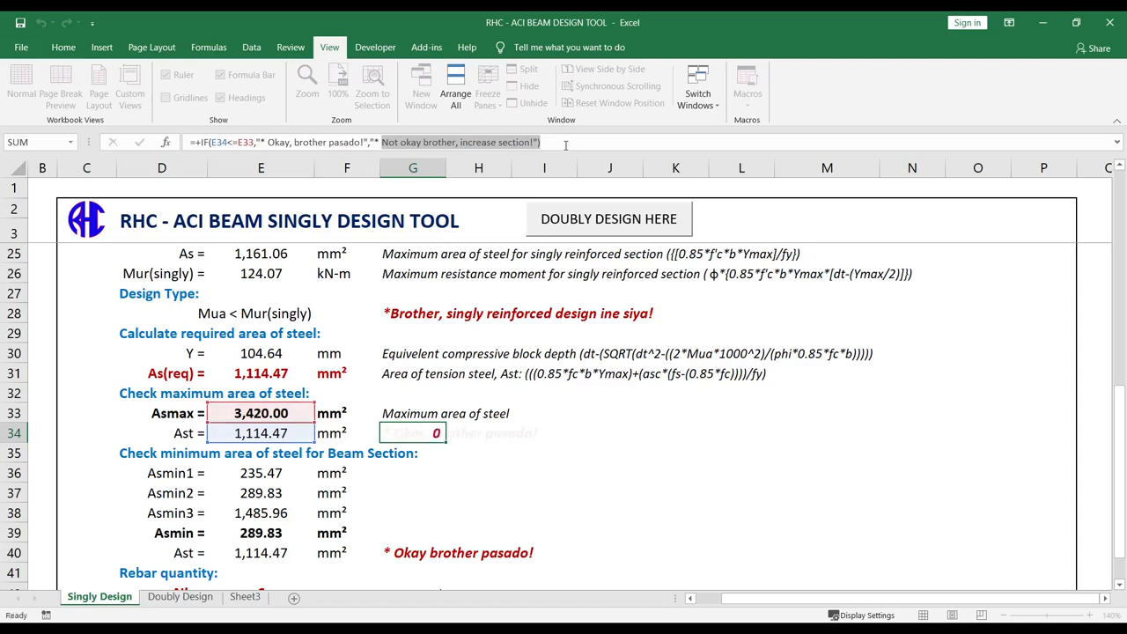
pyautogui.press('Return')
# Step: Review the minimum area of steel section heading and examine the Asmin1 formula in E36 without changing it
pyautogui.click(416, 509)
pyautogui.scroll(-1, 415, 507)
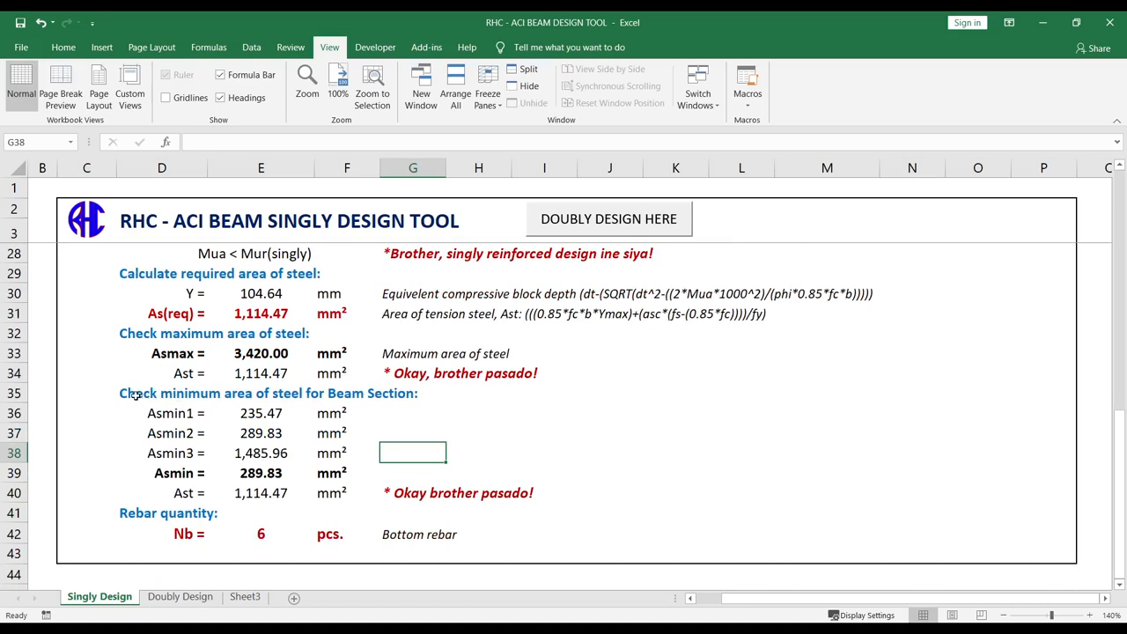
pyautogui.moveTo(137, 395); pyautogui.dragTo(436, 396)
pyautogui.click(422, 448)
pyautogui.scroll(-1, 319, 423)
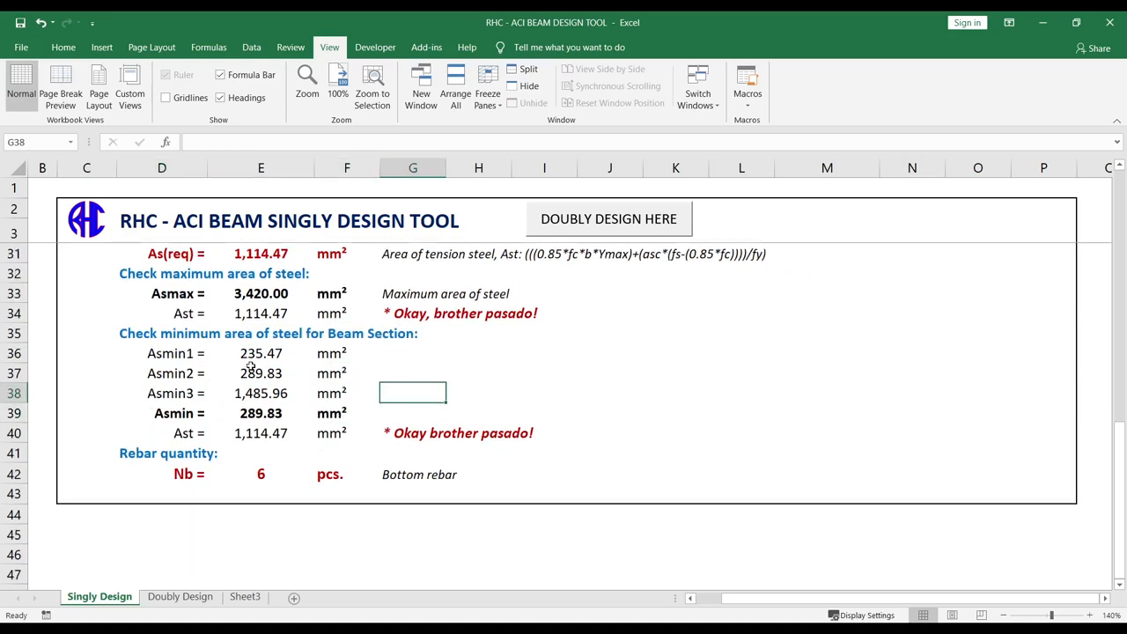
pyautogui.click(248, 354)
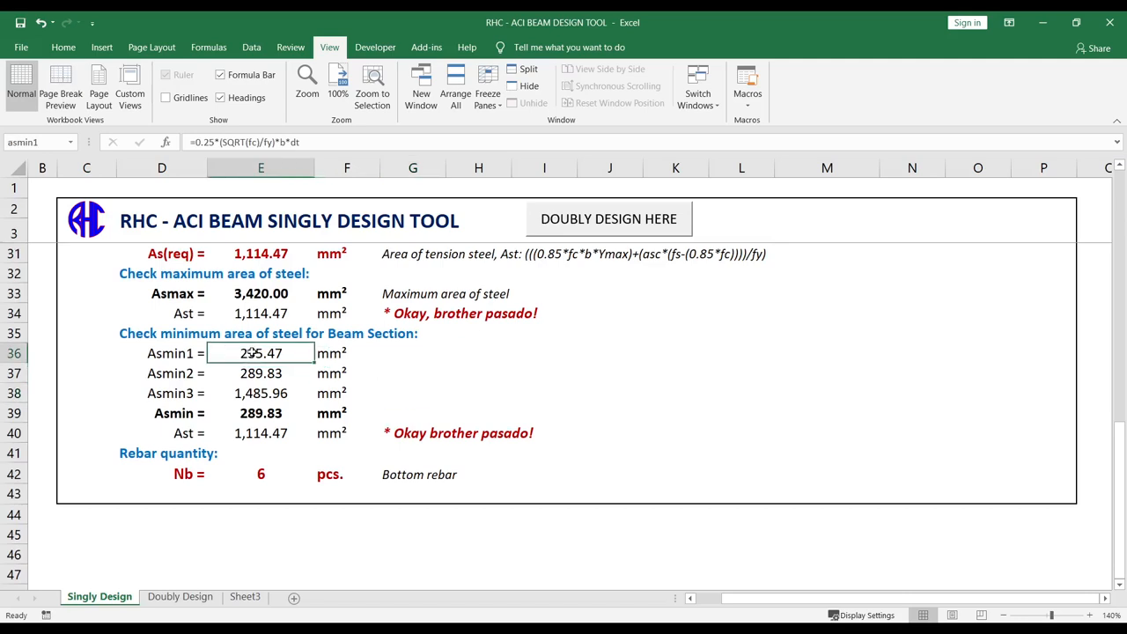
pyautogui.moveTo(304, 139); pyautogui.dragTo(189, 142)
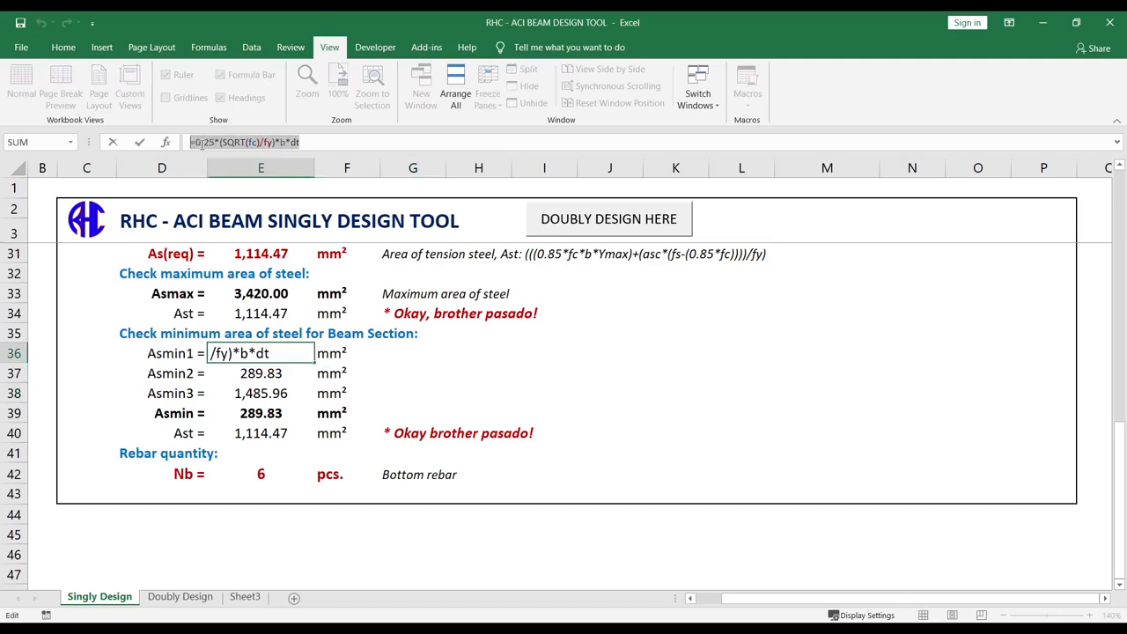
pyautogui.press('Return')
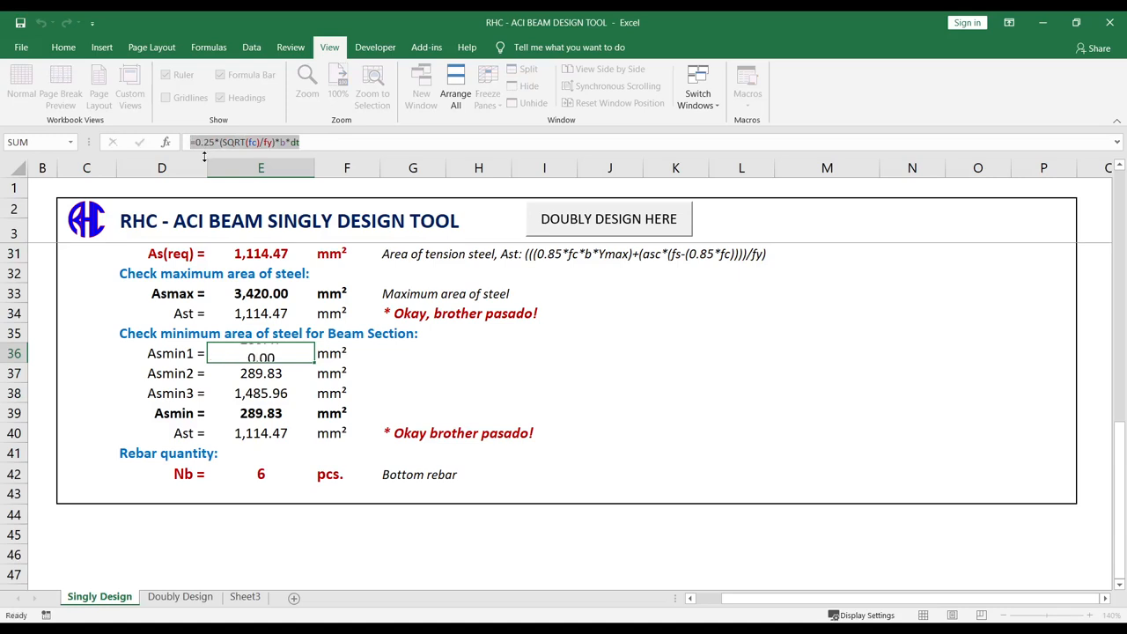
# Step: Examine the whole Asmin2 formula in E37, leaving it as it is
pyautogui.click(280, 142)
pyautogui.hotkey('shift', 'Left')
pyautogui.hotkey('shift', 'Left')
pyautogui.hotkey('shift', 'Left')
pyautogui.hotkey('shift', 'Left')
pyautogui.hotkey('shift', 'Left')
pyautogui.hotkey('shift', 'Left')
pyautogui.hotkey('shift', 'Left')
pyautogui.hotkey('shift', 'Left')
pyautogui.hotkey('shift', 'Left')
pyautogui.hotkey('shift', 'Left')
pyautogui.hotkey('shift', 'Left')
pyautogui.hotkey('shift', 'Left')
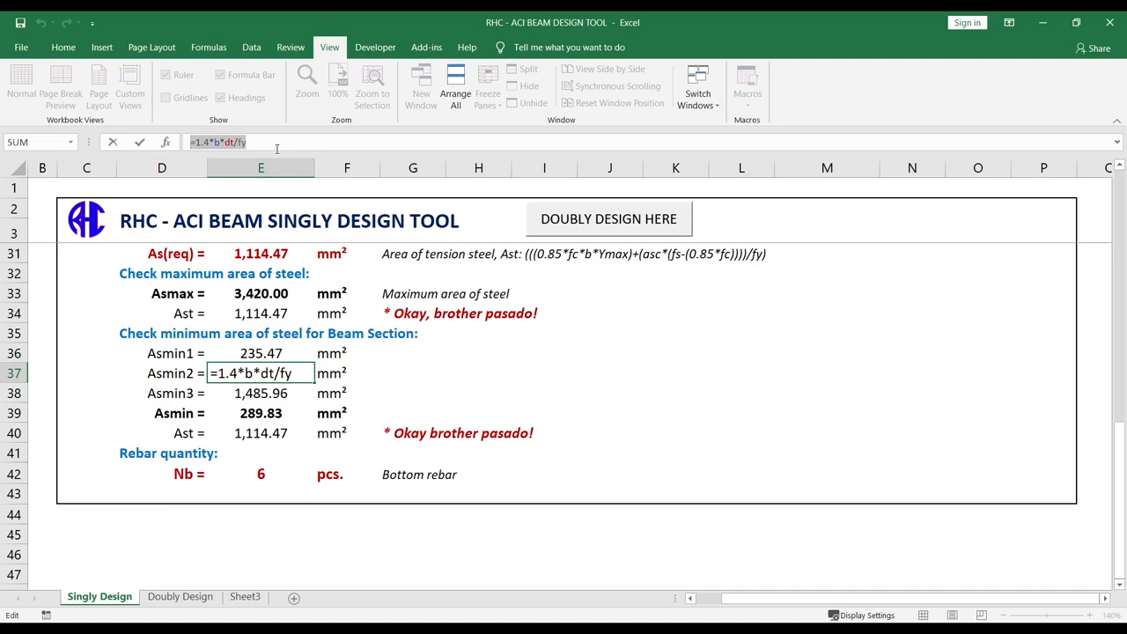
pyautogui.press('Return')
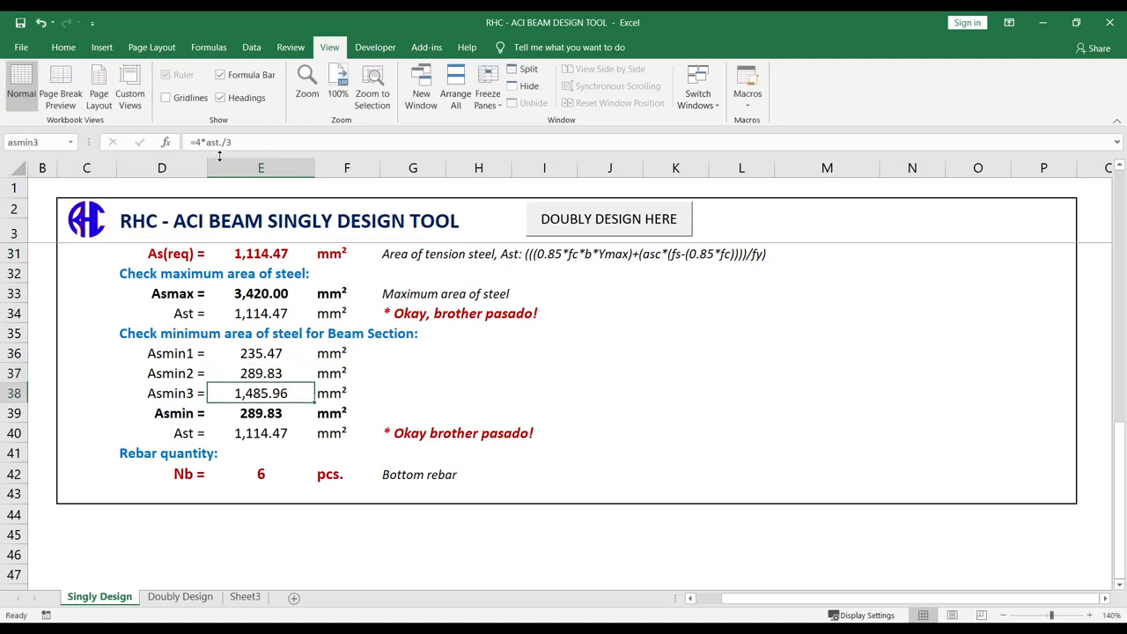
# Step: Examine the Asmin3 formula in E38 and its reference to the required steel area, leaving it as it is
pyautogui.click(218, 142)
pyautogui.hotkey('shift', 'Left')
pyautogui.hotkey('shift', 'Left')
pyautogui.hotkey('shift', 'Left')
pyautogui.hotkey('shift', 'Left')
pyautogui.hotkey('shift', 'Left')
pyautogui.hotkey('shift', 'Left')
pyautogui.hotkey('shift', 'Left')
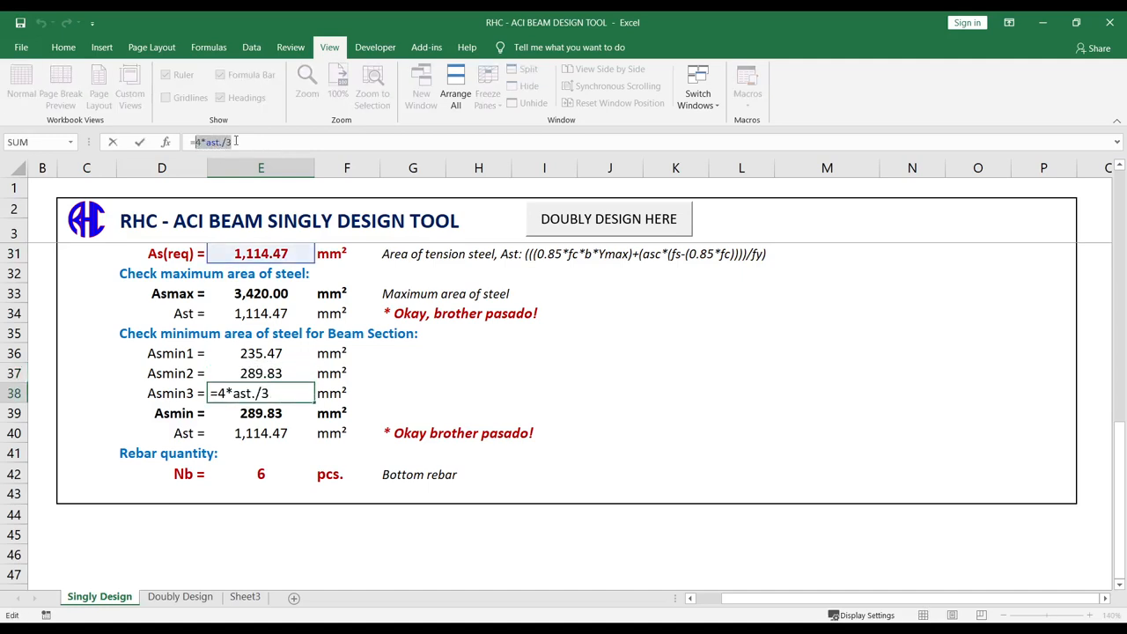
pyautogui.press('Return')
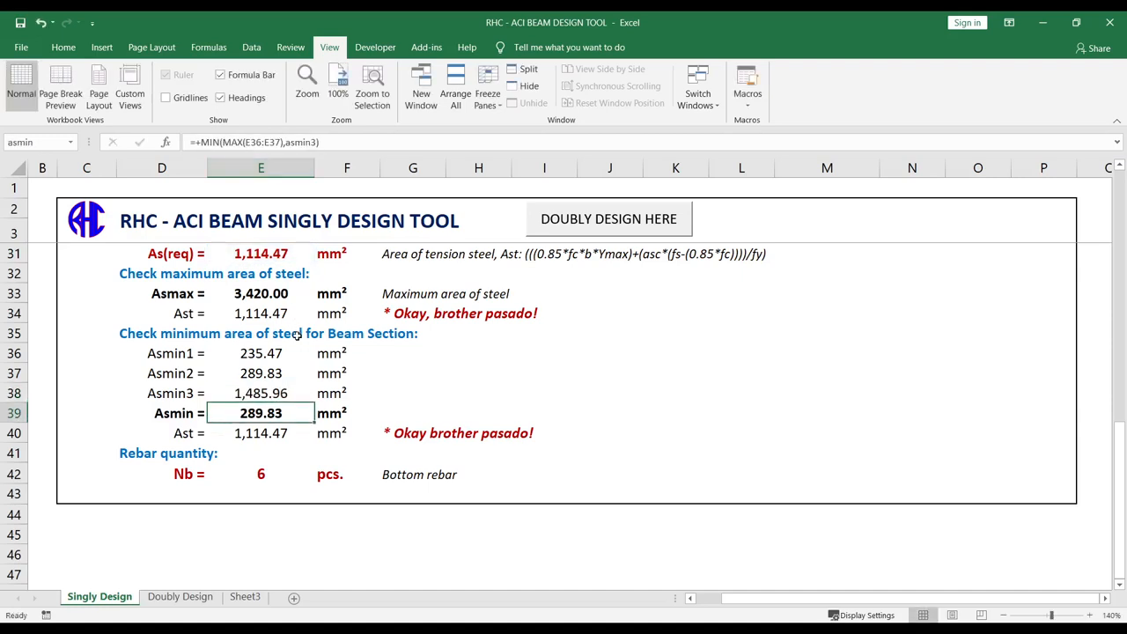
# Step: Examine the governing Asmin formula in E39 and review the Asmin2 row, leaving the formula as it is
pyautogui.click(334, 142)
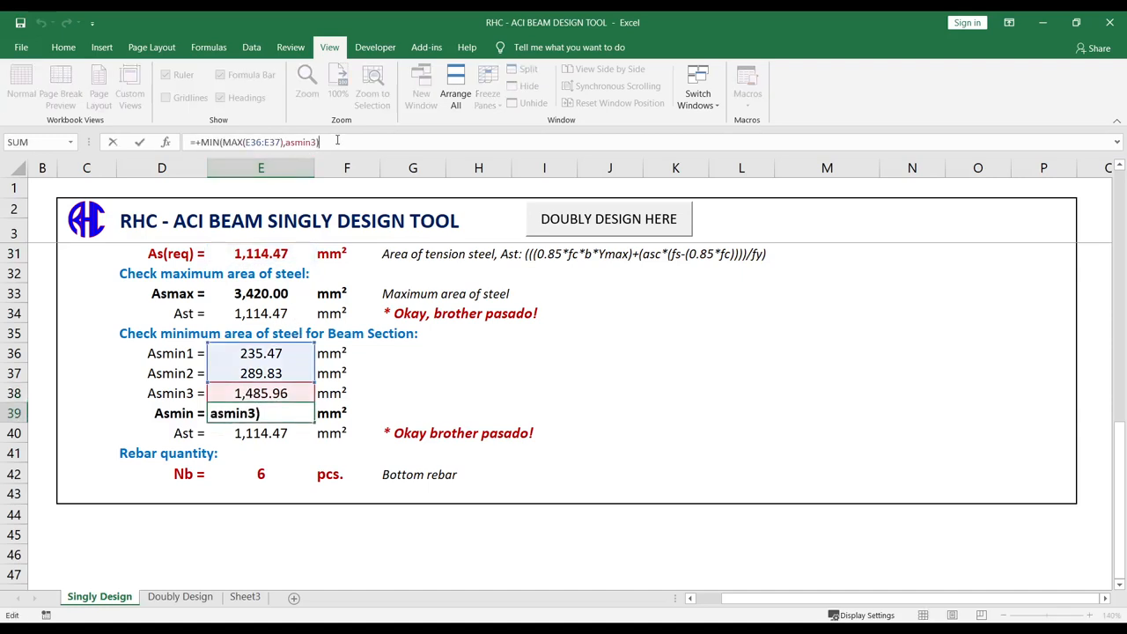
pyautogui.moveTo(336, 140); pyautogui.dragTo(205, 141)
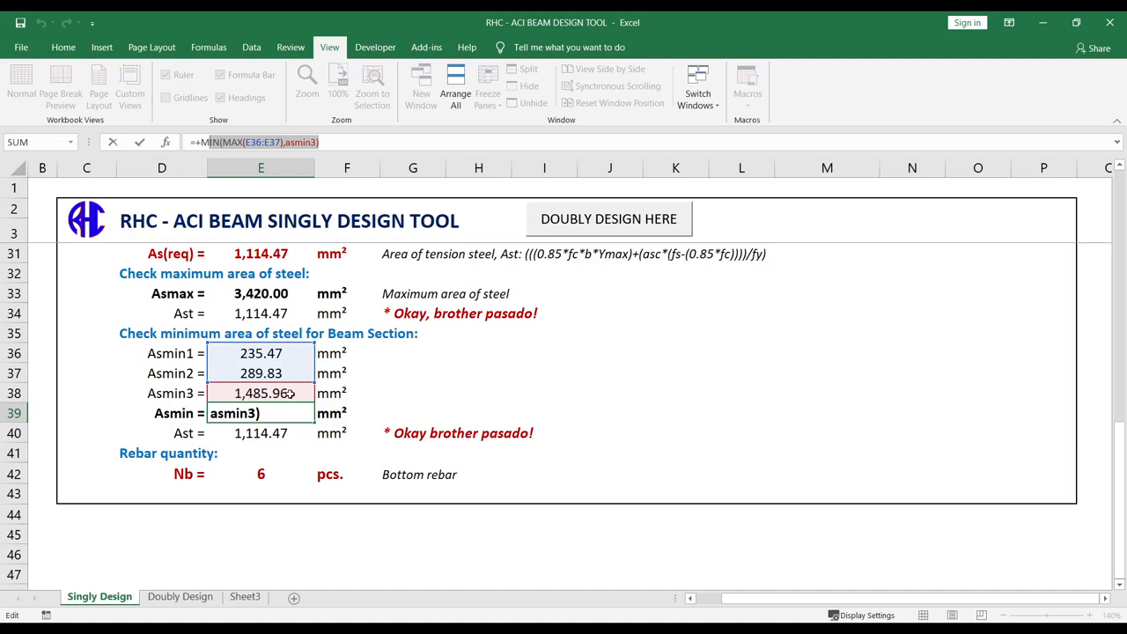
pyautogui.press('Return')
pyautogui.click(286, 413)
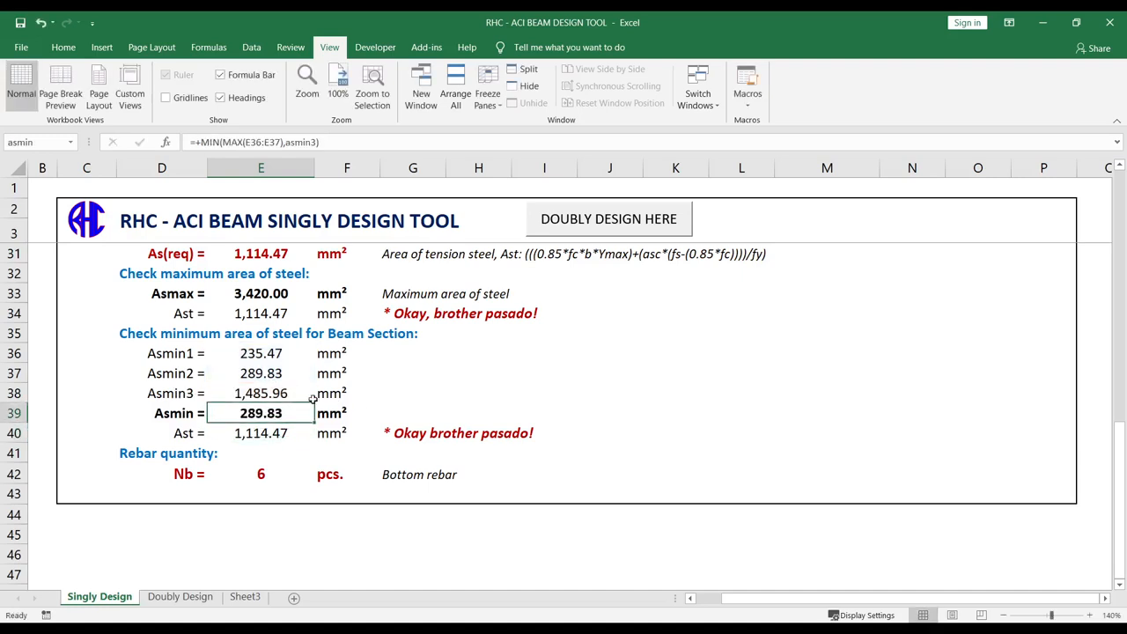
pyautogui.moveTo(125, 375); pyautogui.dragTo(376, 375)
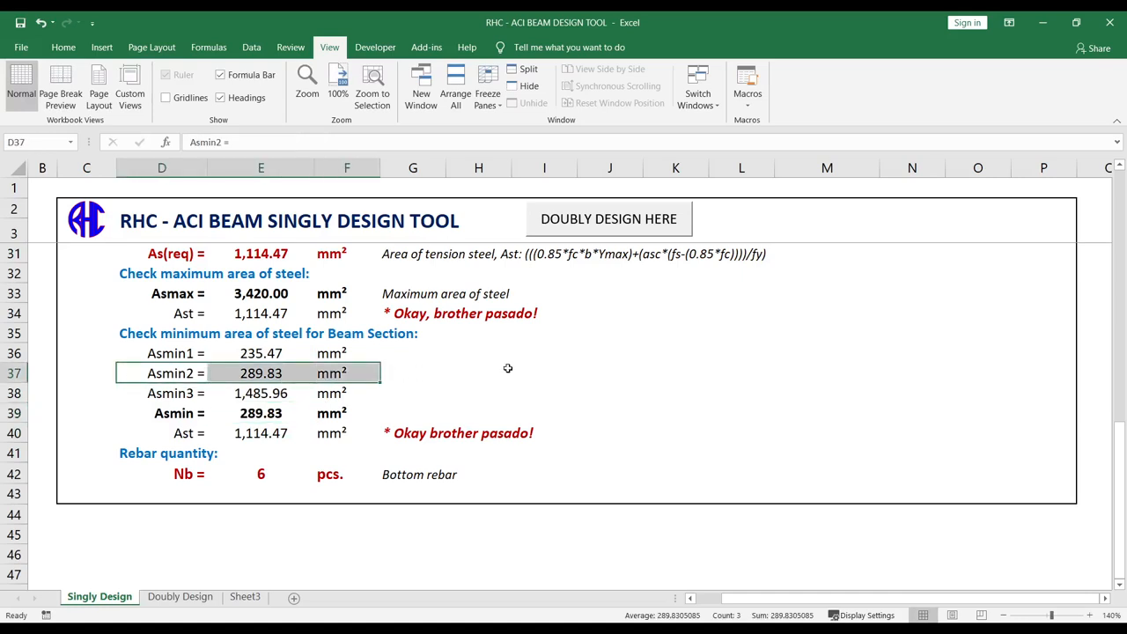
pyautogui.click(534, 397)
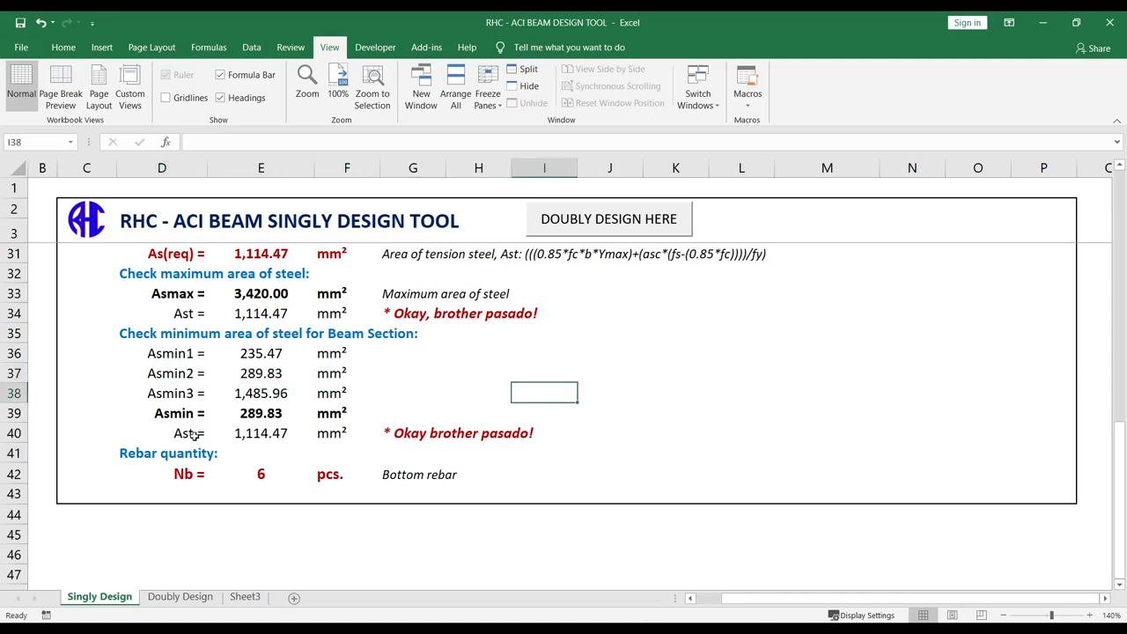
# Step: Examine the minimum steel check formula in G40 and review the Ast row it compares with Asmin
pyautogui.click(394, 433)
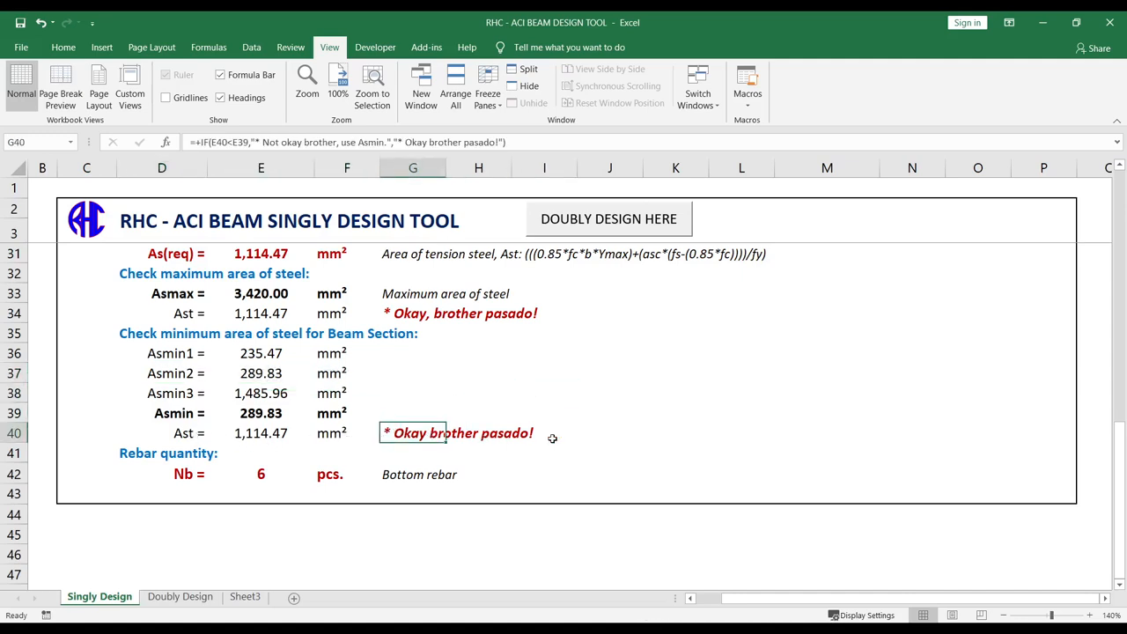
pyautogui.click(356, 453)
pyautogui.click(391, 437)
pyautogui.moveTo(164, 433); pyautogui.dragTo(345, 434)
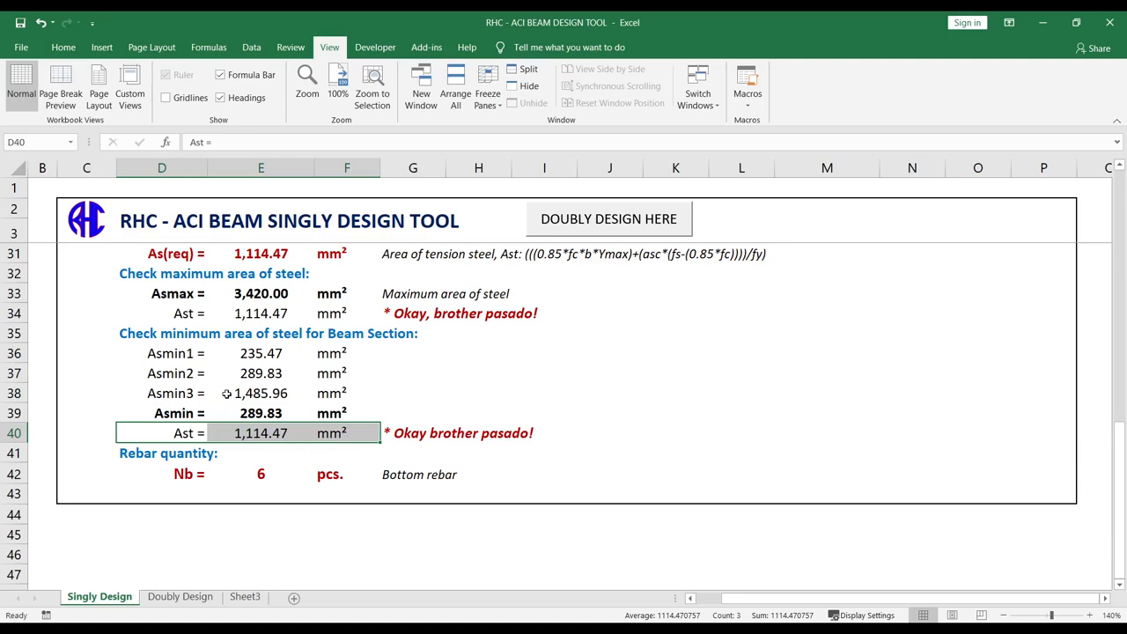
pyautogui.click(458, 389)
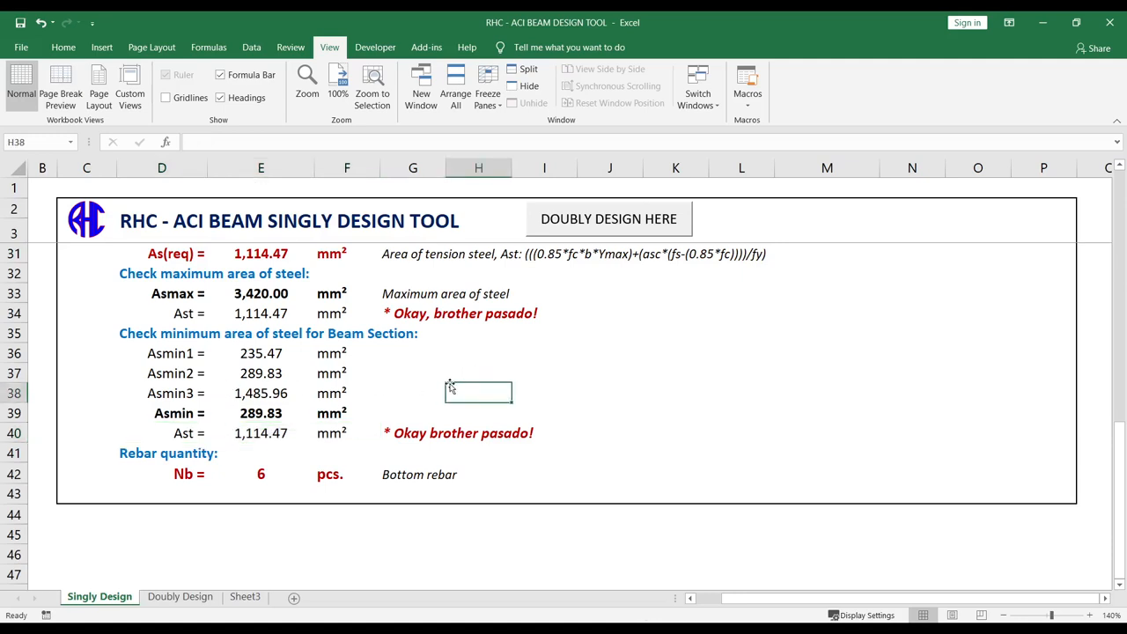
# Step: Examine the ROUNDUP rebar quantity formula in E42, including its ast.<asmin condition, without changing it
pyautogui.click(262, 476)
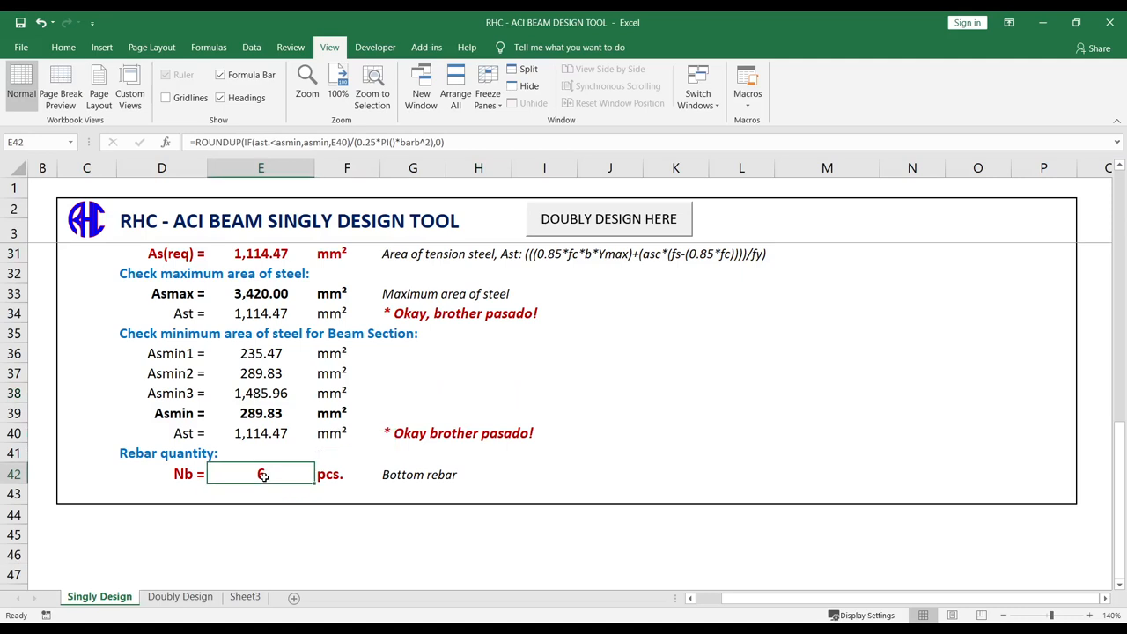
pyautogui.click(467, 141)
pyautogui.moveTo(468, 142); pyautogui.dragTo(188, 141)
pyautogui.click(273, 142)
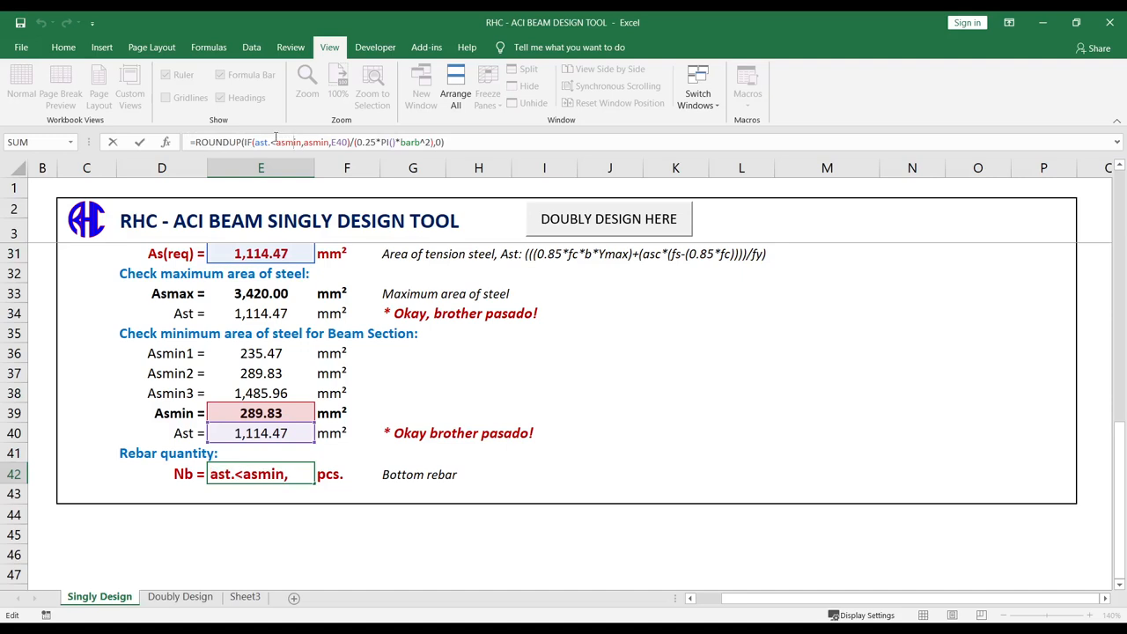
pyautogui.doubleClick(261, 142)
pyautogui.click(270, 142)
pyautogui.click(325, 142)
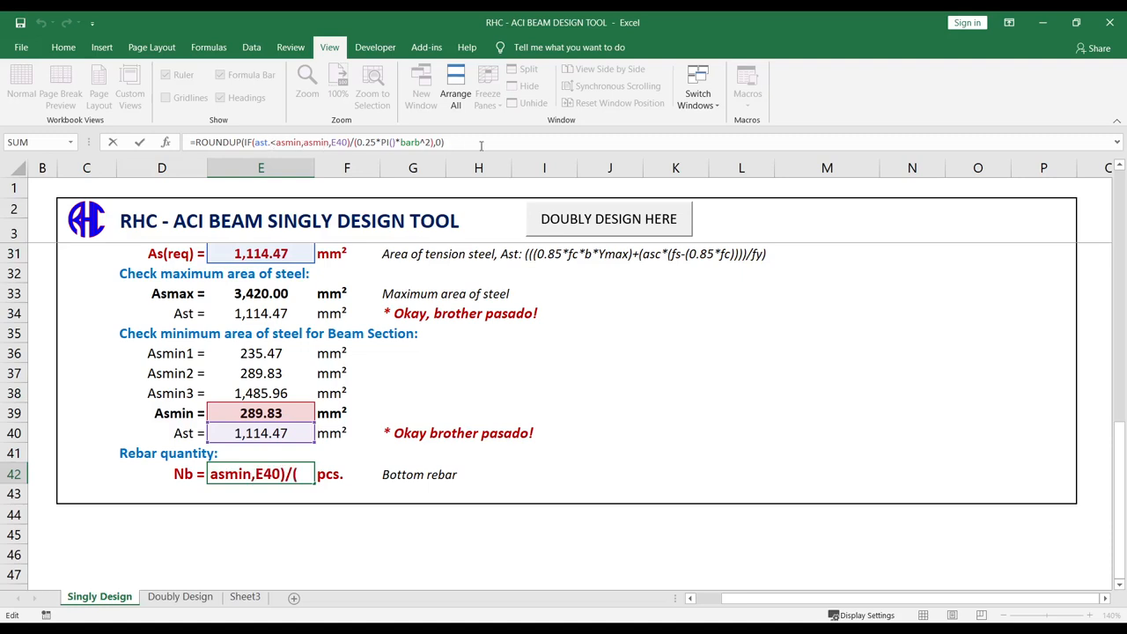
pyautogui.press('Return')
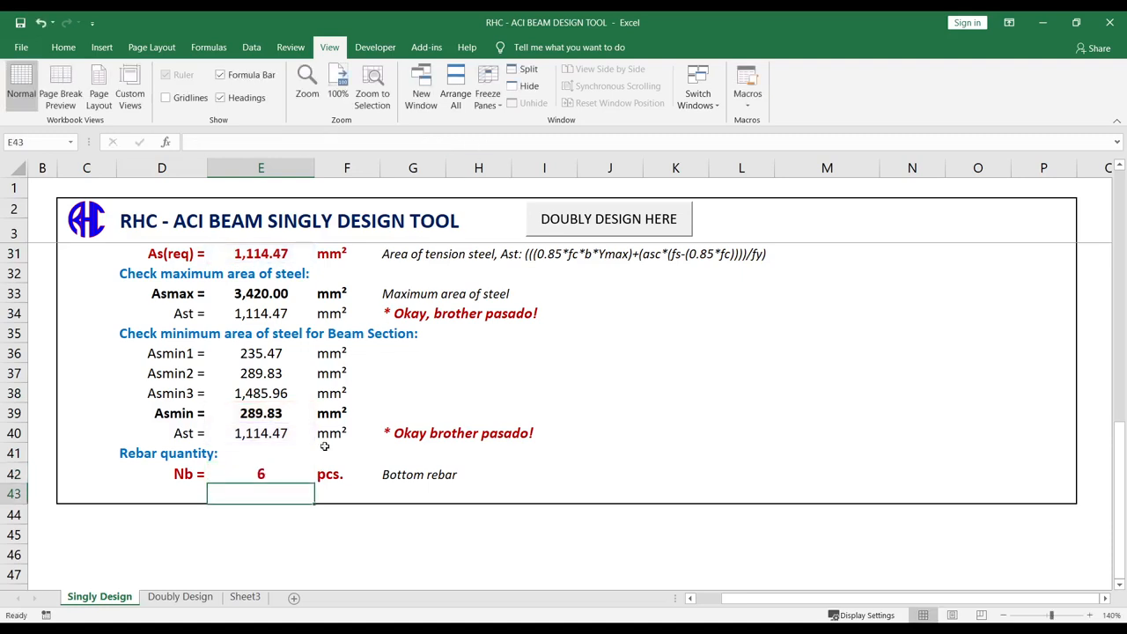
# Step: Assign the name Nb to the rebar quantity cell E42 and check that the name applies
pyautogui.click(254, 474)
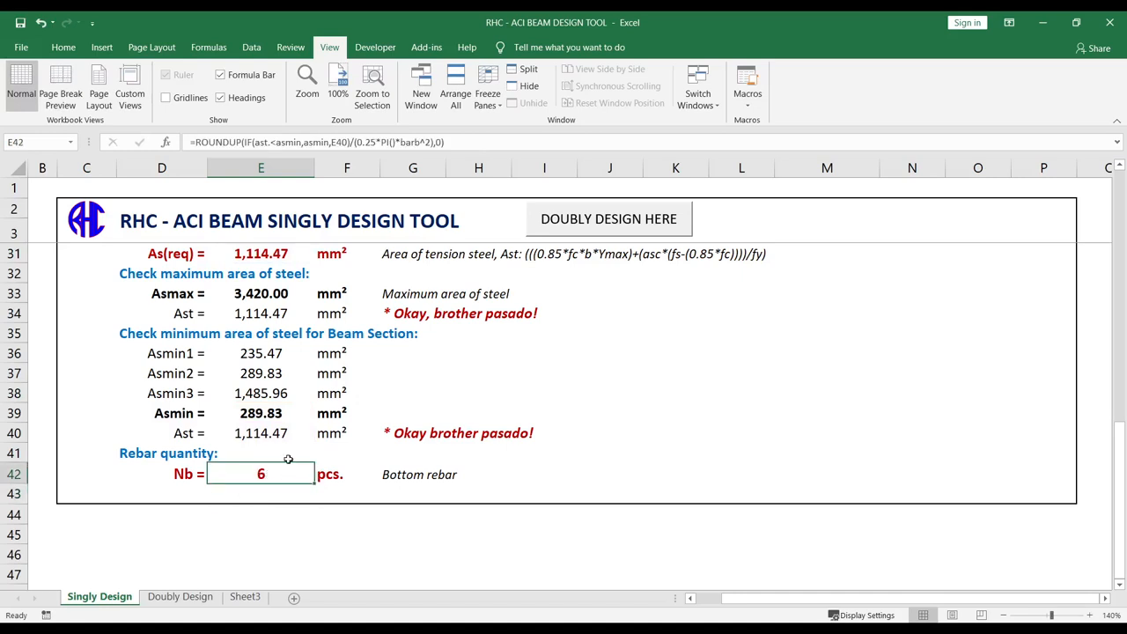
pyautogui.click(38, 142)
pyautogui.write('Nb')
pyautogui.click(310, 515)
pyautogui.click(266, 468)
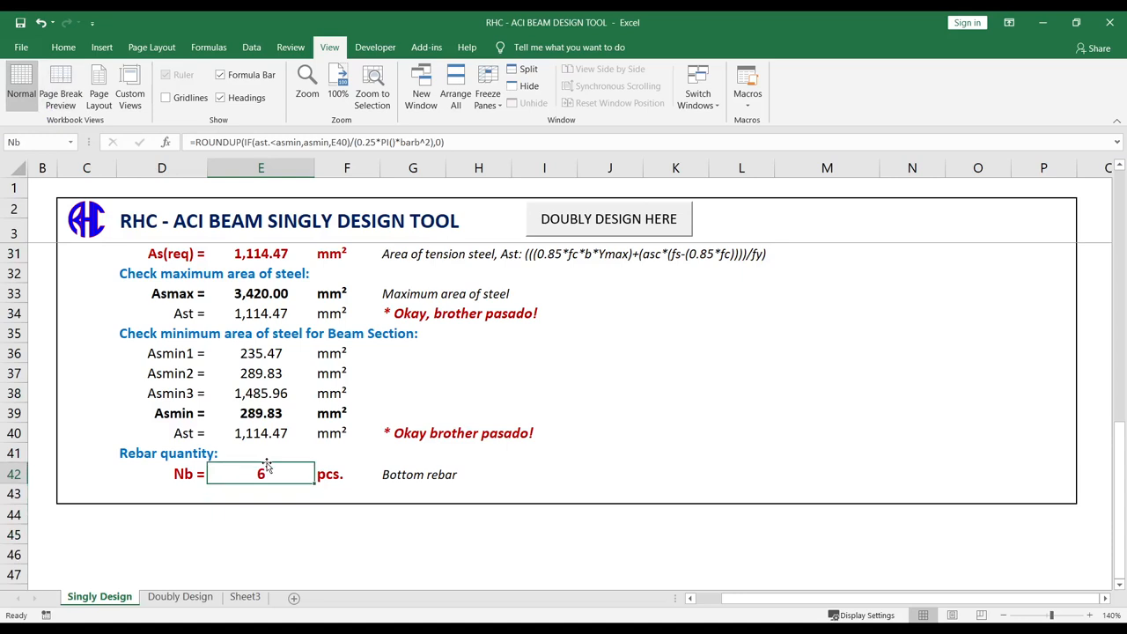
pyautogui.click(34, 137)
# Step: Test the Nb cell name with the formula +2*nb in E45, inspect both cells, and clear the test cell
pyautogui.click(252, 532)
pyautogui.write('+2')
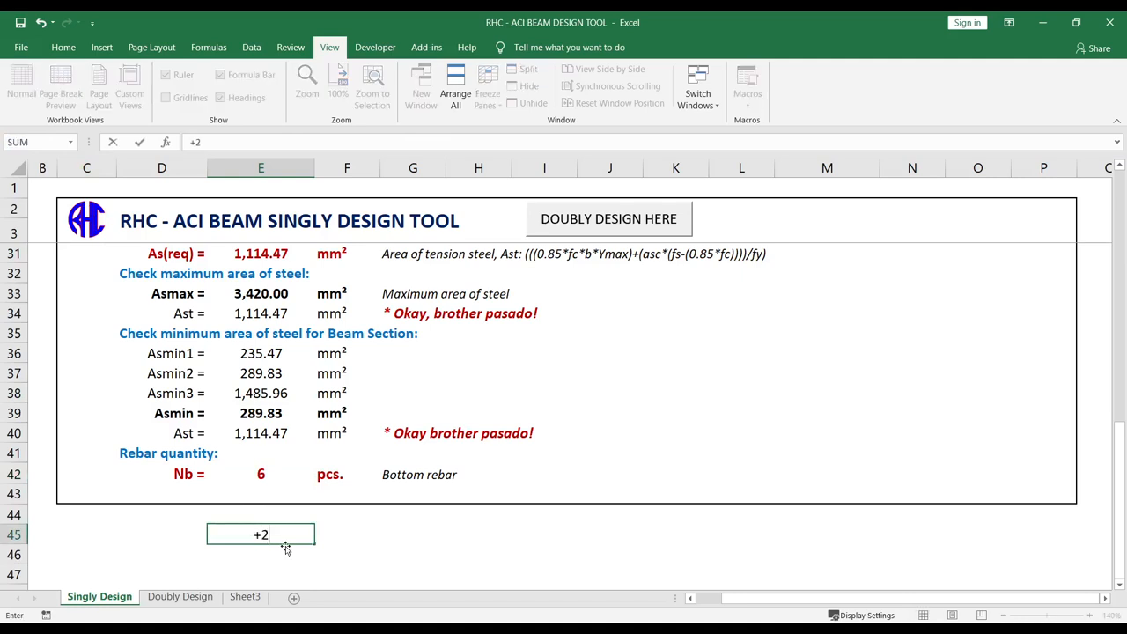
pyautogui.write('*nb')
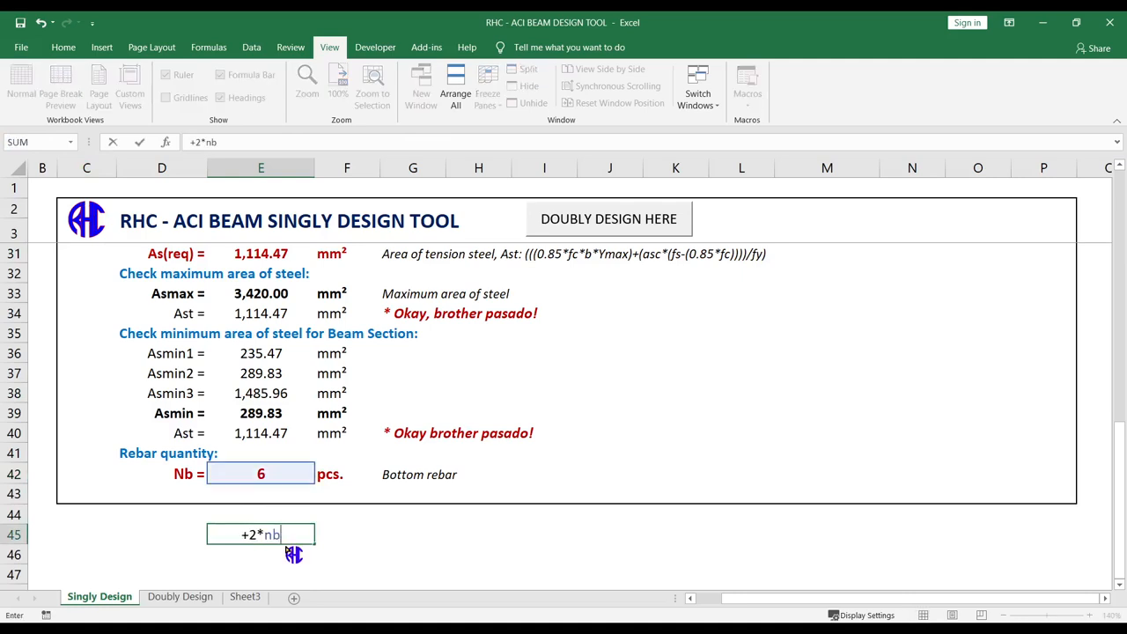
pyautogui.press('Return')
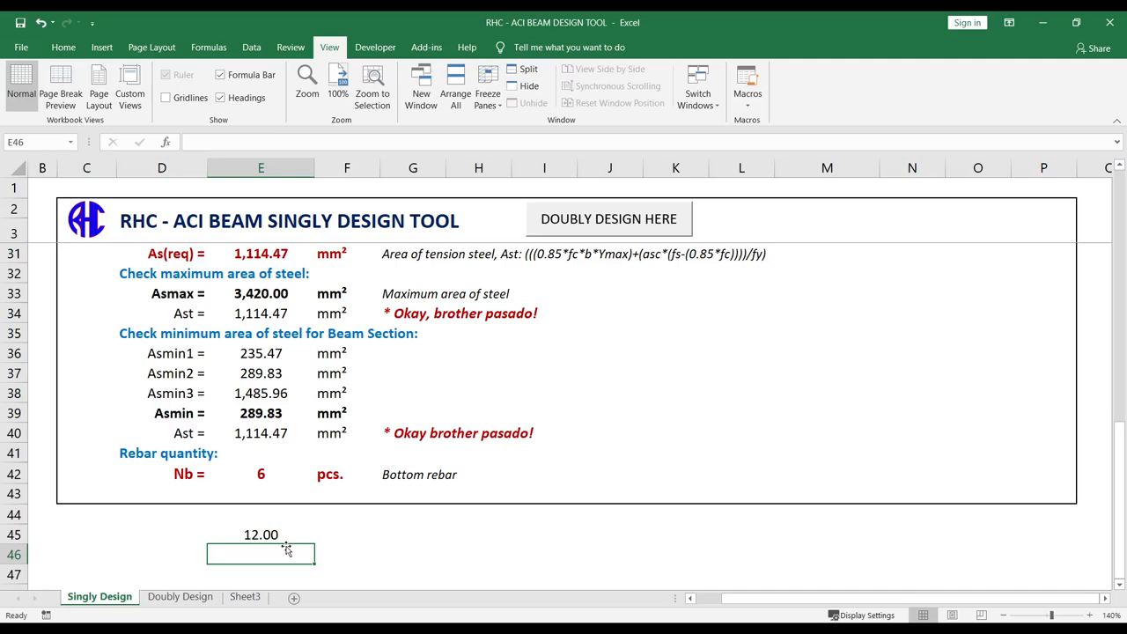
pyautogui.click(273, 533)
pyautogui.click(269, 473)
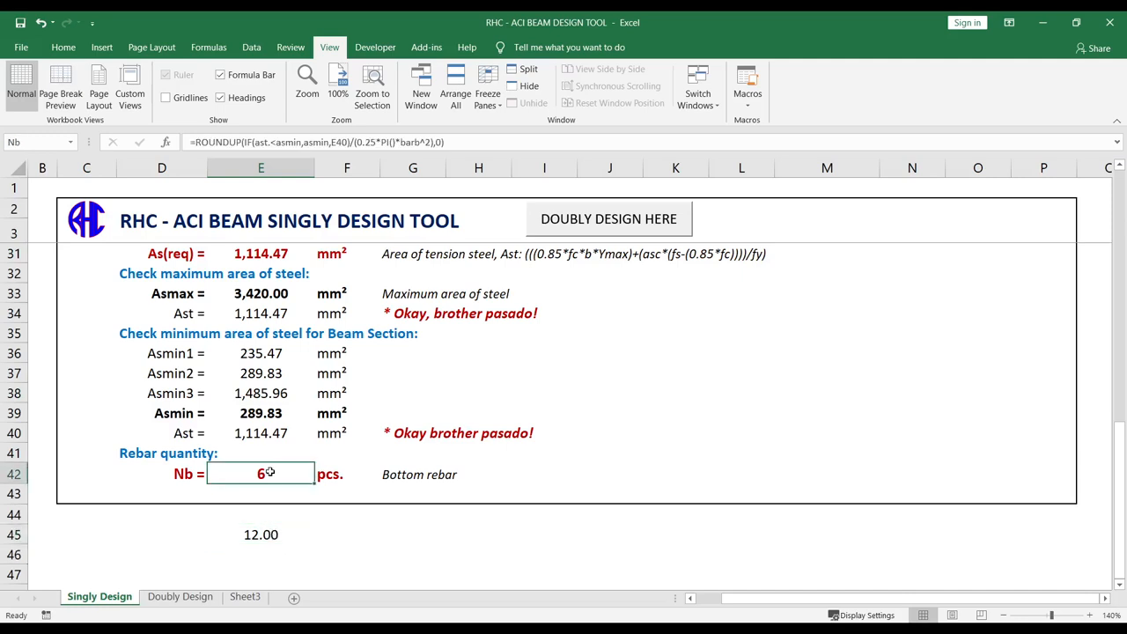
pyautogui.click(272, 535)
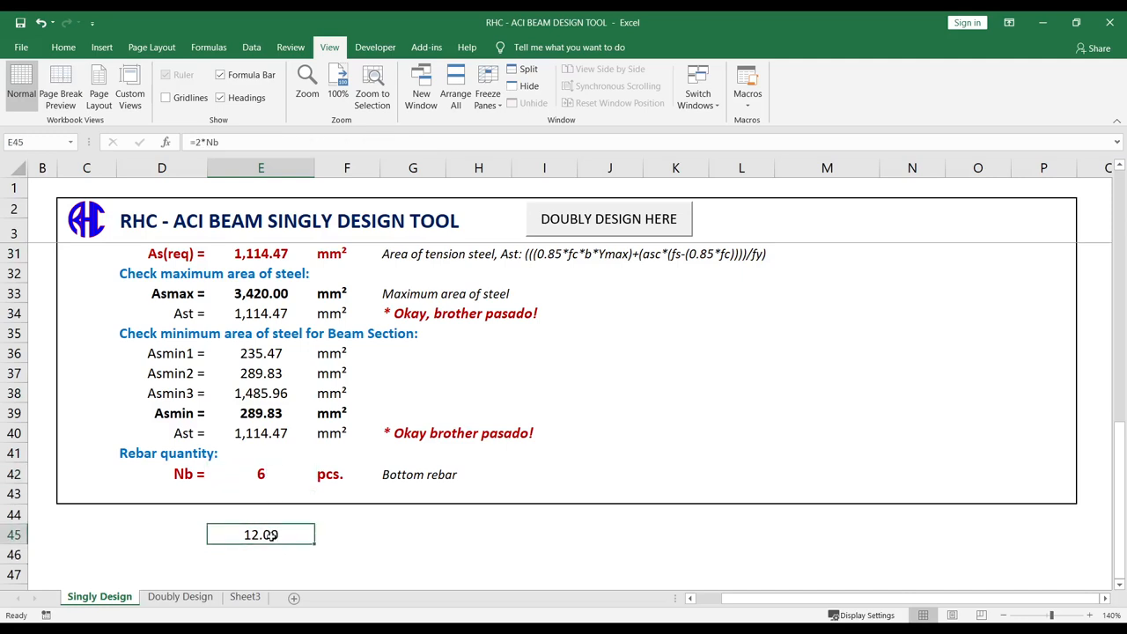
pyautogui.press('Delete')
# Step: Review the Result block at the top of the sheet, including the design type in M6
pyautogui.click(248, 476)
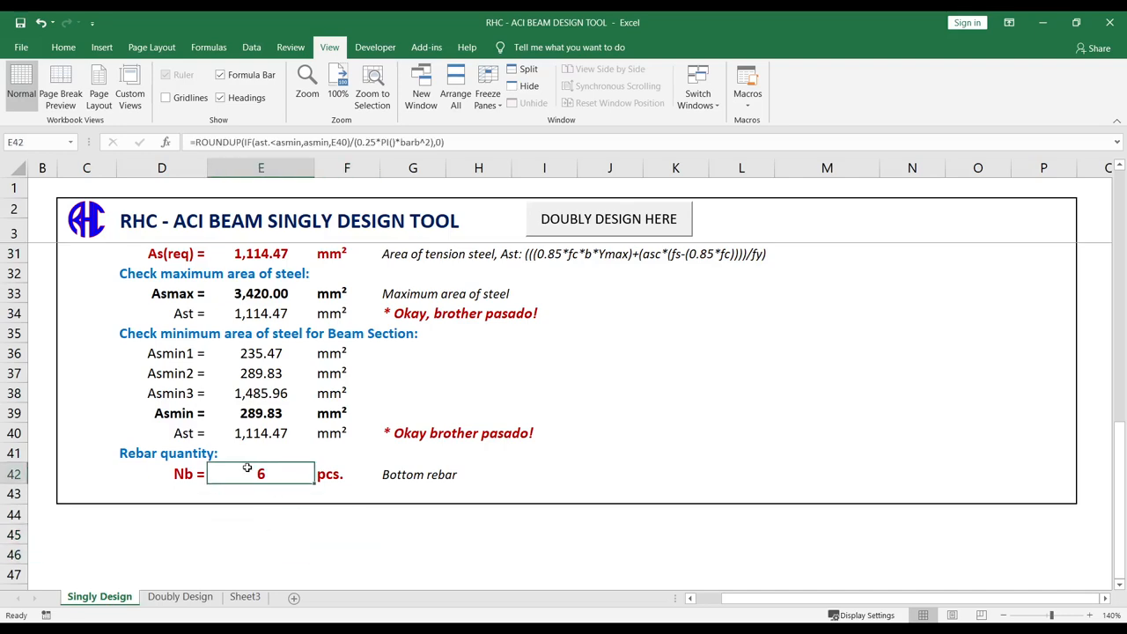
pyautogui.scroll(9, 304, 500)
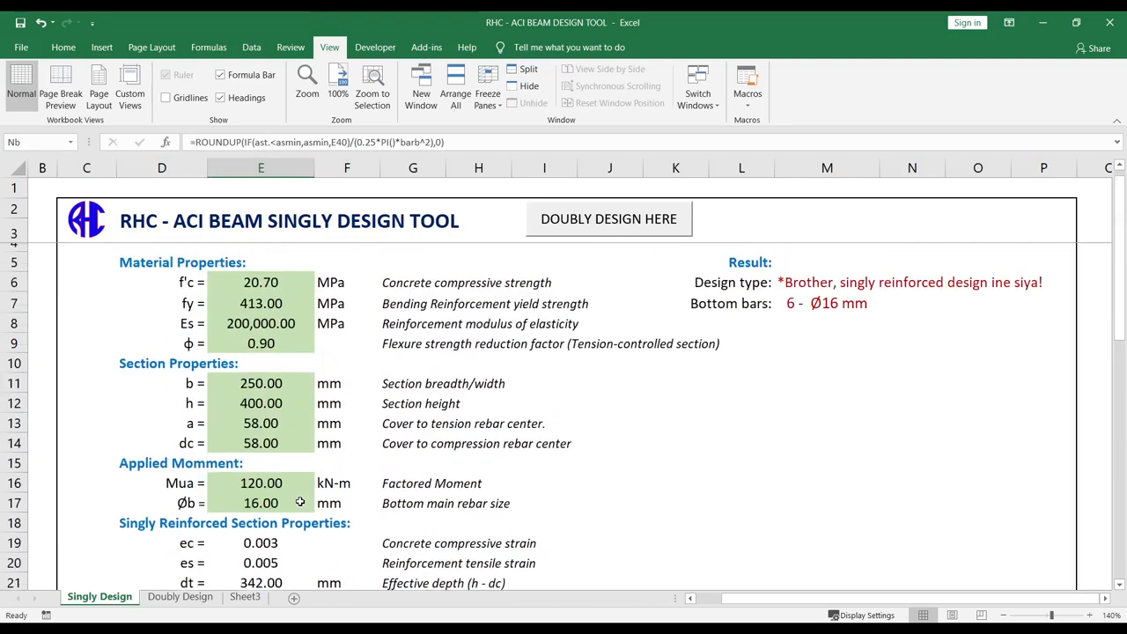
pyautogui.click(649, 324)
pyautogui.click(856, 380)
pyautogui.moveTo(684, 266); pyautogui.dragTo(1057, 327)
pyautogui.click(904, 377)
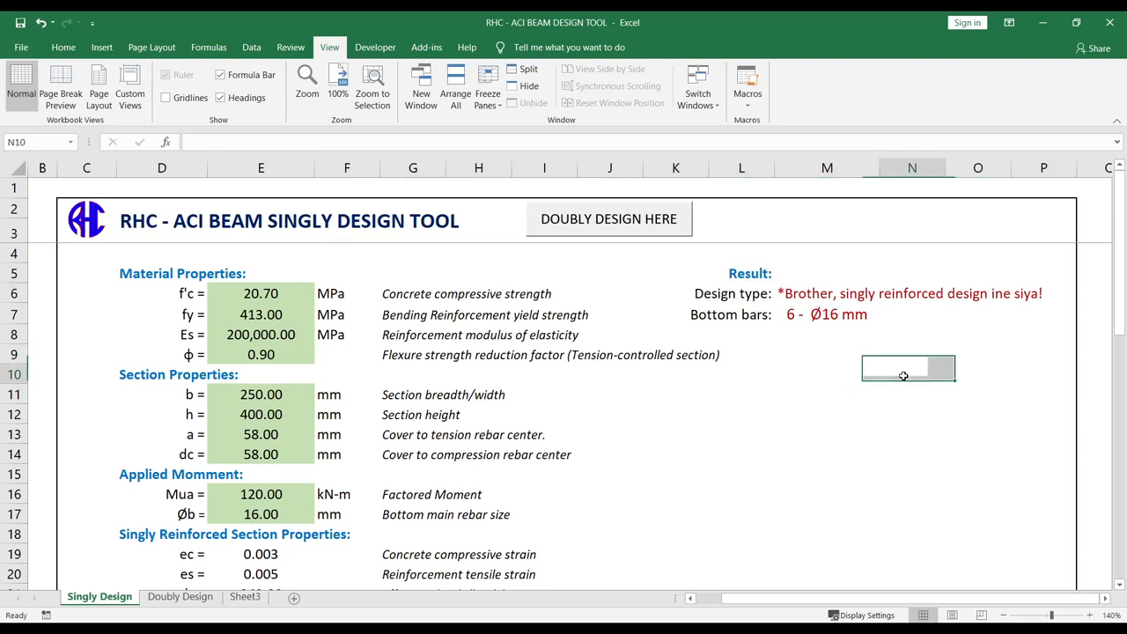
pyautogui.click(838, 296)
pyautogui.click(872, 374)
pyautogui.press('Return')
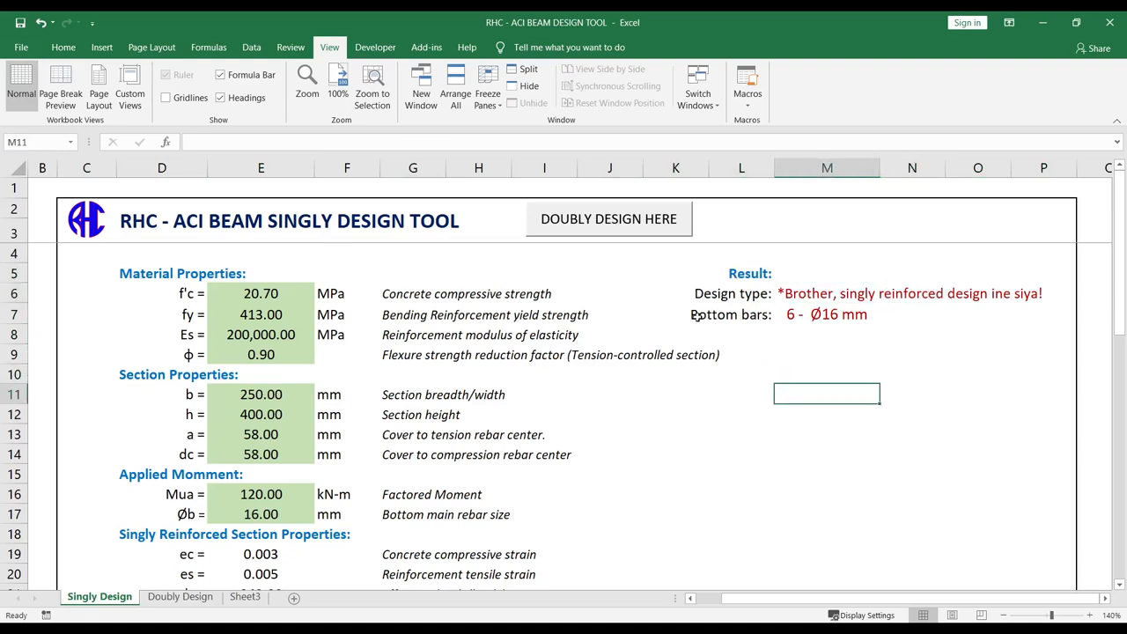
# Step: Examine the bottom bars formula in M7 and review the factored moment input Mua alongside the bottom bars result
pyautogui.click(792, 321)
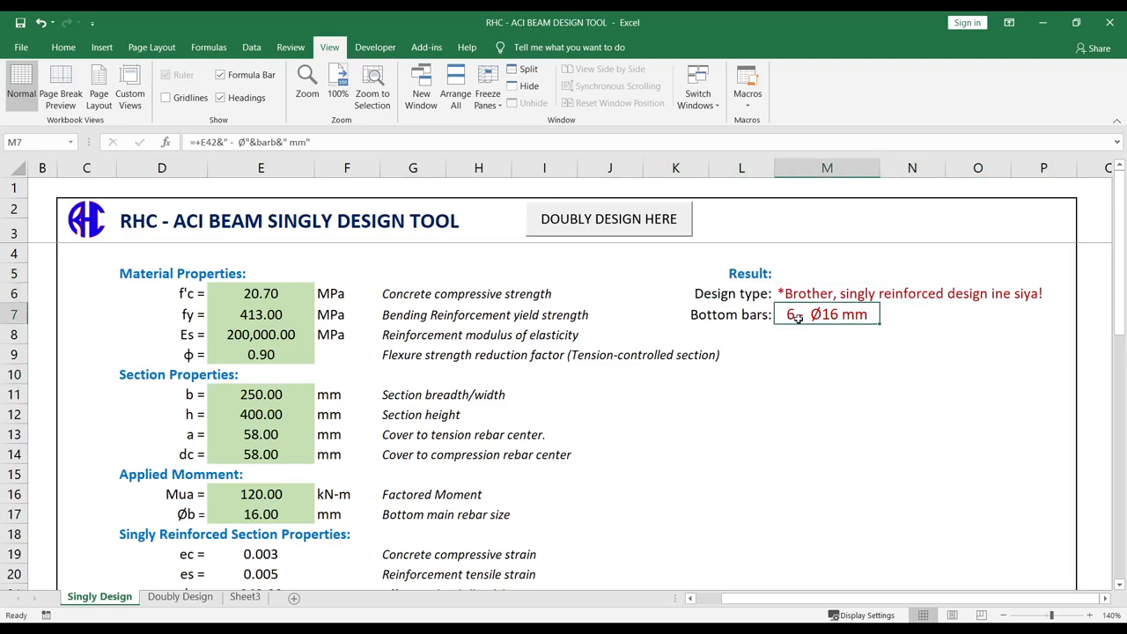
pyautogui.click(801, 356)
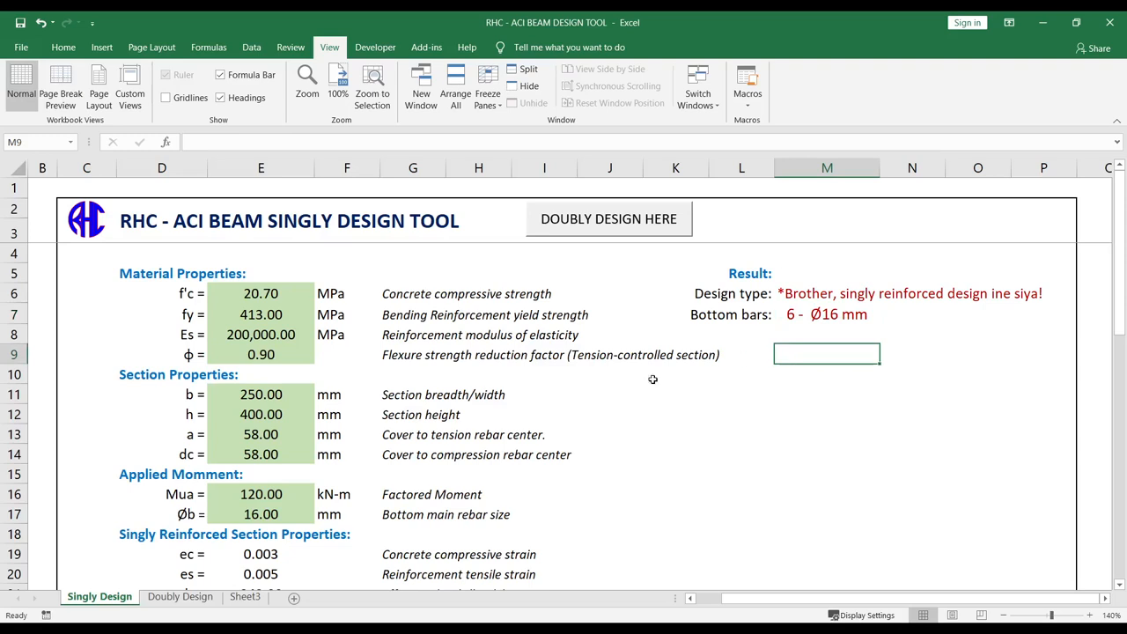
pyautogui.click(272, 497)
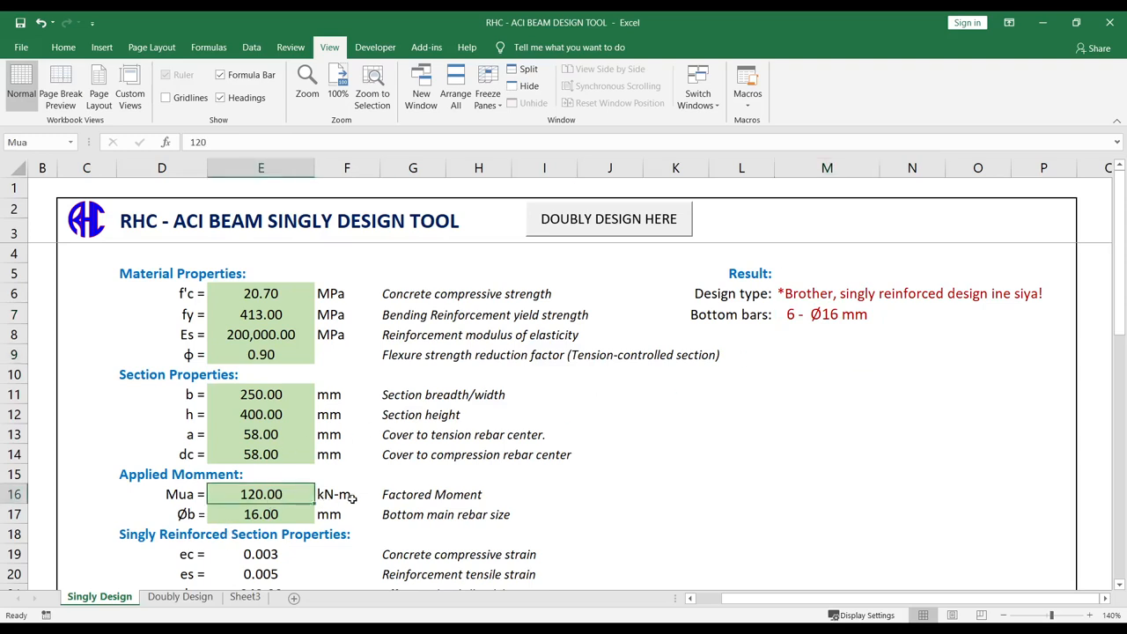
pyautogui.click(742, 456)
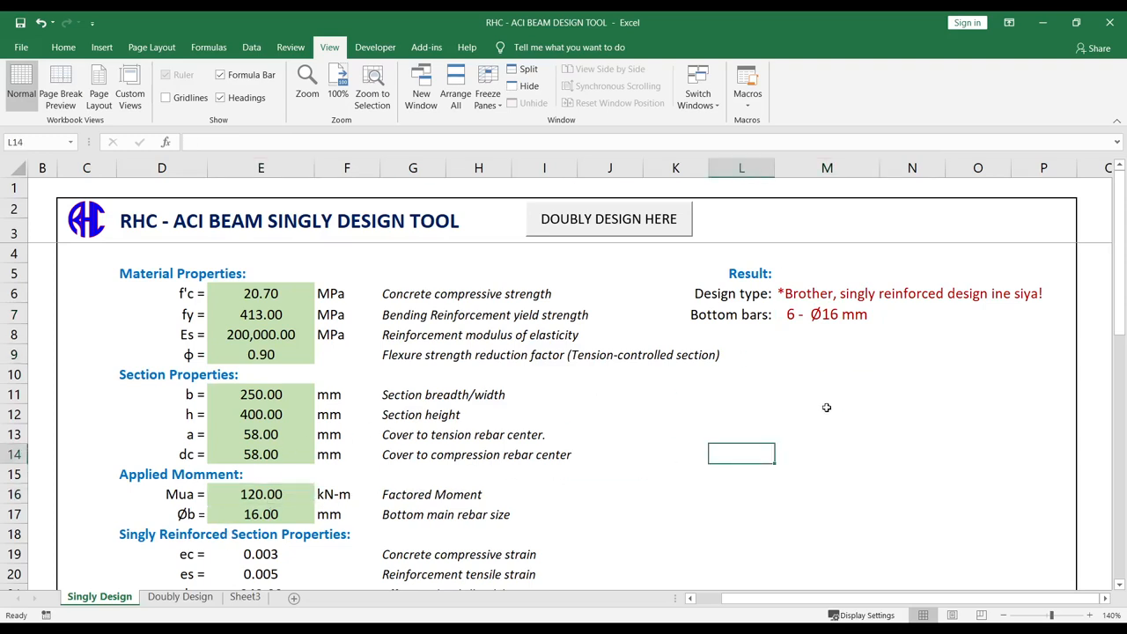
pyautogui.moveTo(698, 319); pyautogui.dragTo(847, 317)
pyautogui.click(831, 362)
pyautogui.click(664, 441)
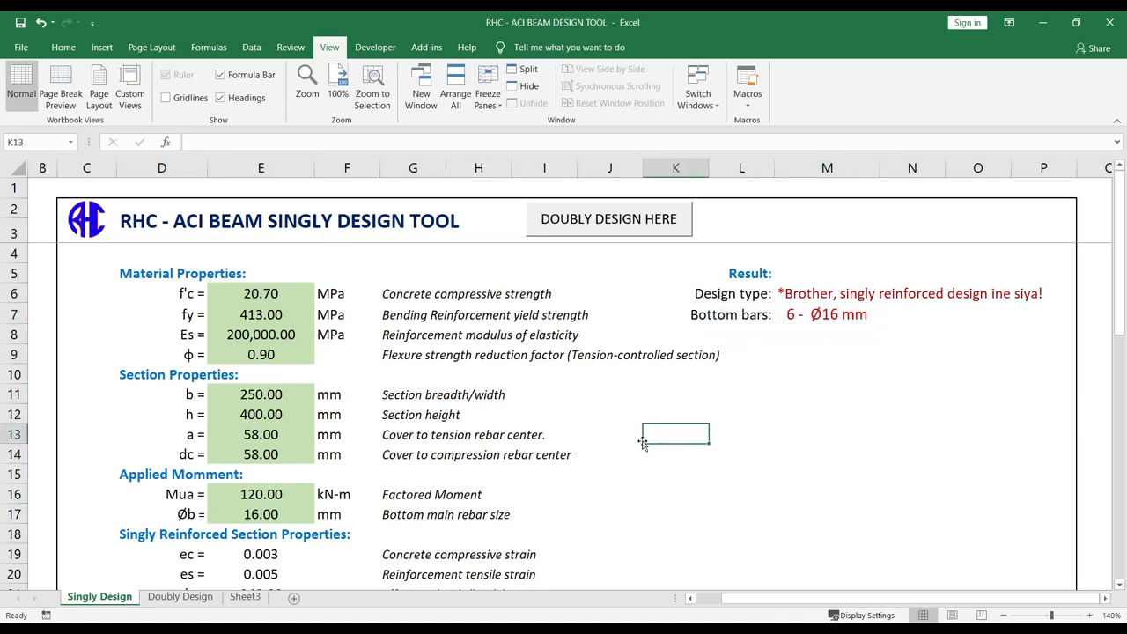
# Step: Set the section height h in E12 to 300 mm
pyautogui.click(272, 414)
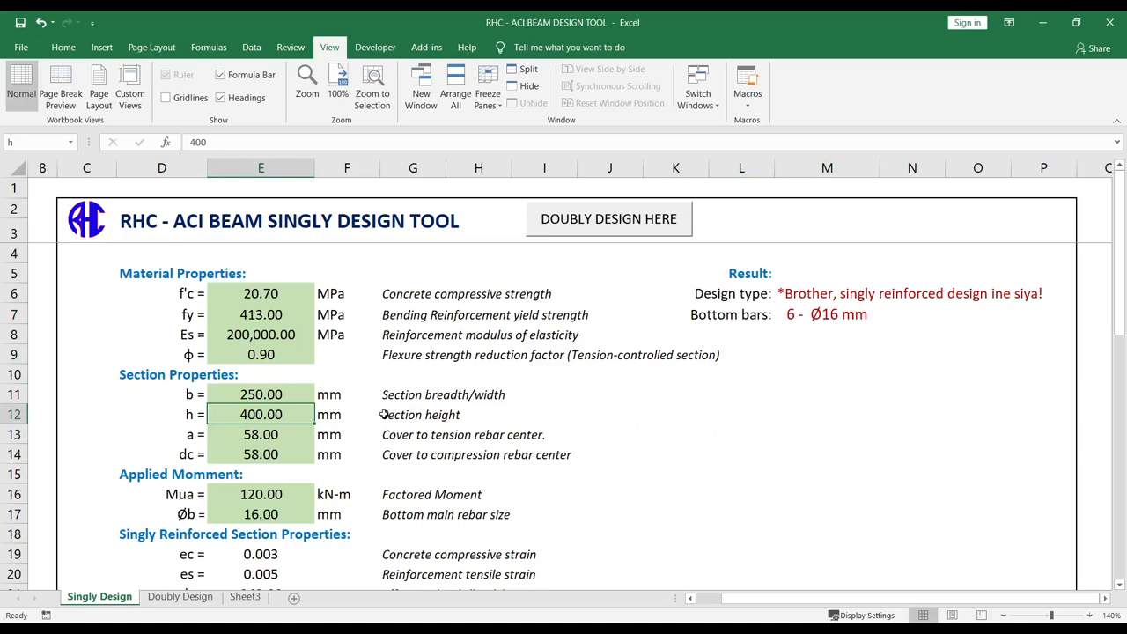
pyautogui.write('3')
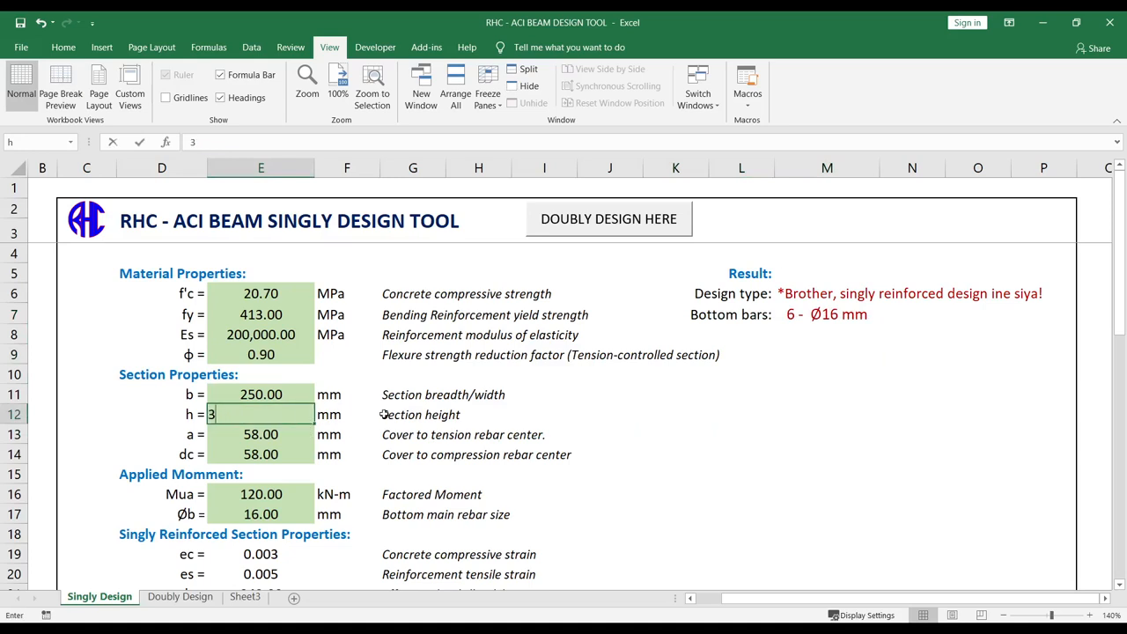
pyautogui.press('Return')
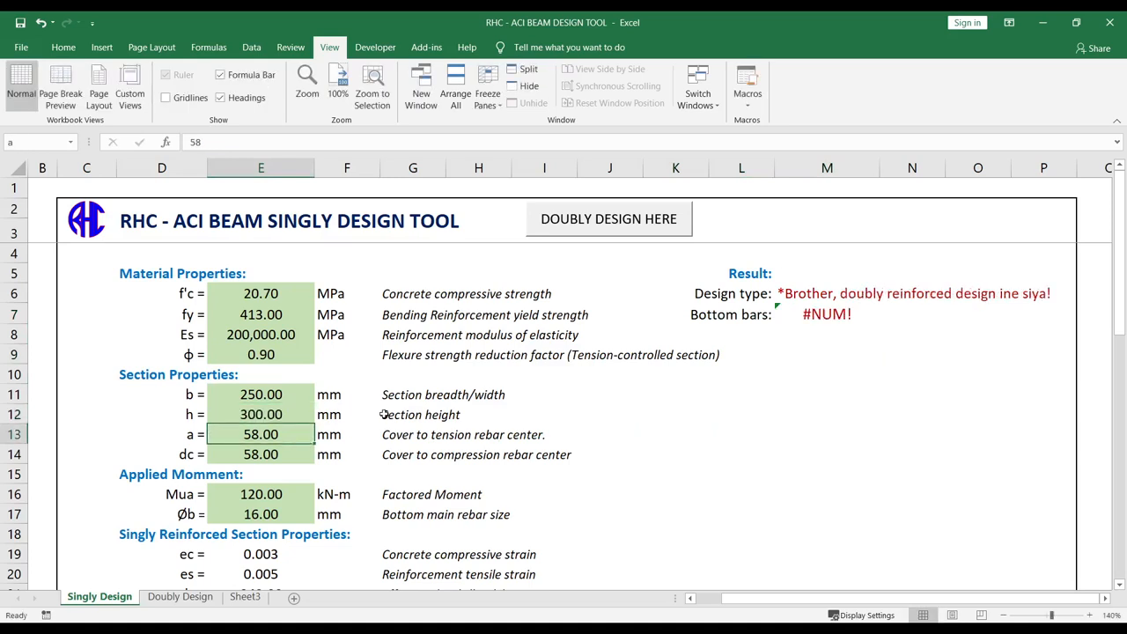
# Step: Review the design type and bottom bars results for the new height, and switch to the Doubly Design sheet
pyautogui.click(805, 296)
pyautogui.moveTo(805, 296); pyautogui.dragTo(1049, 295)
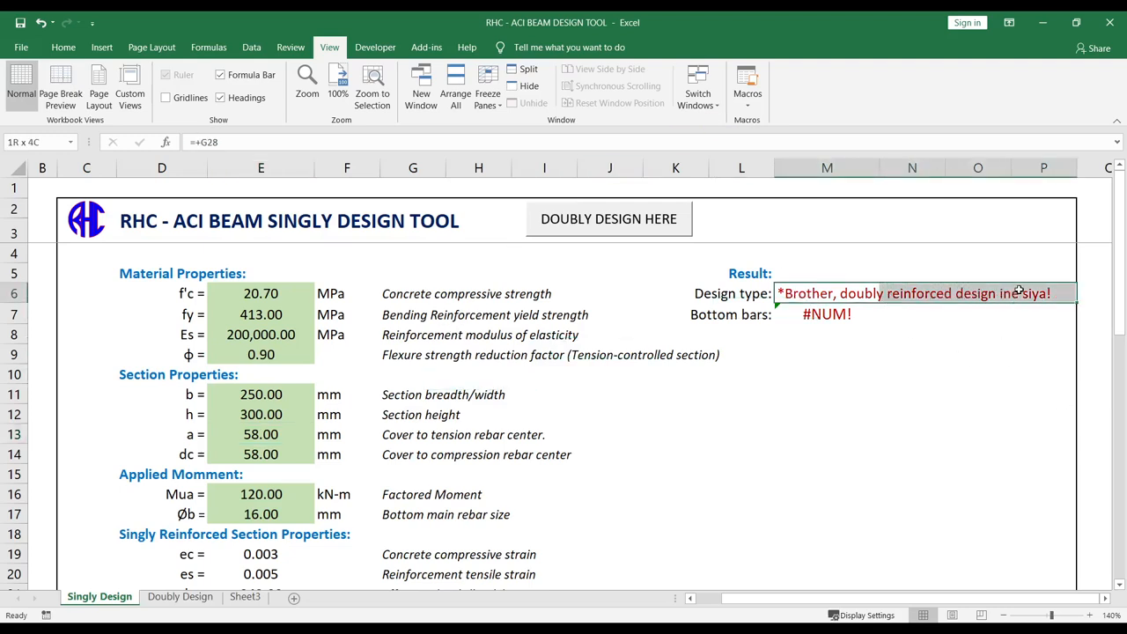
pyautogui.click(913, 373)
pyautogui.click(807, 315)
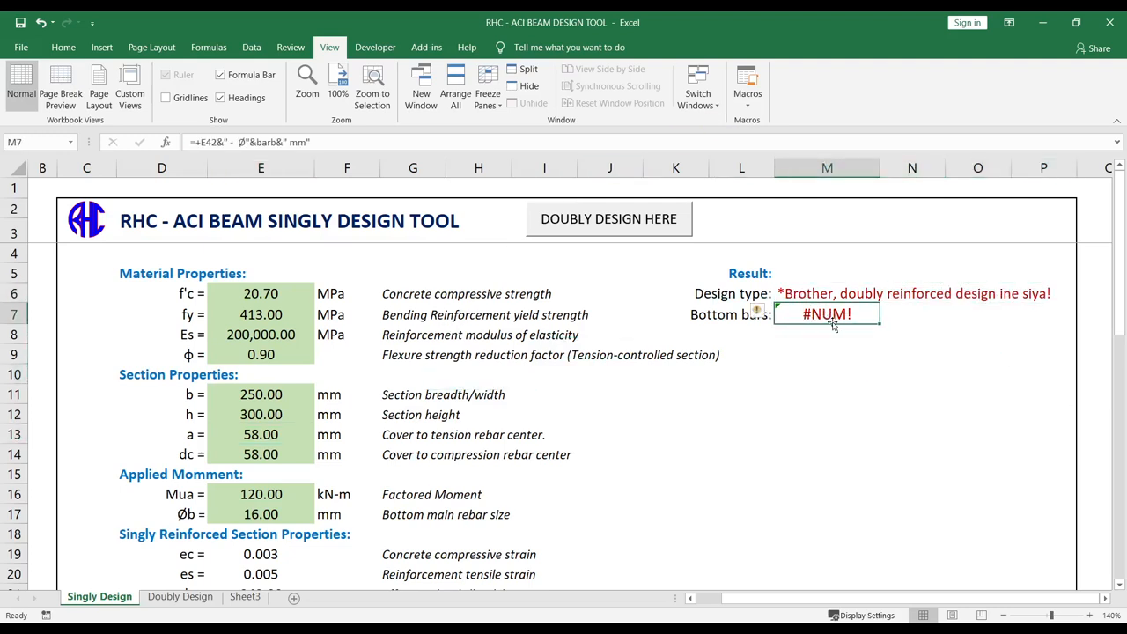
pyautogui.click(809, 368)
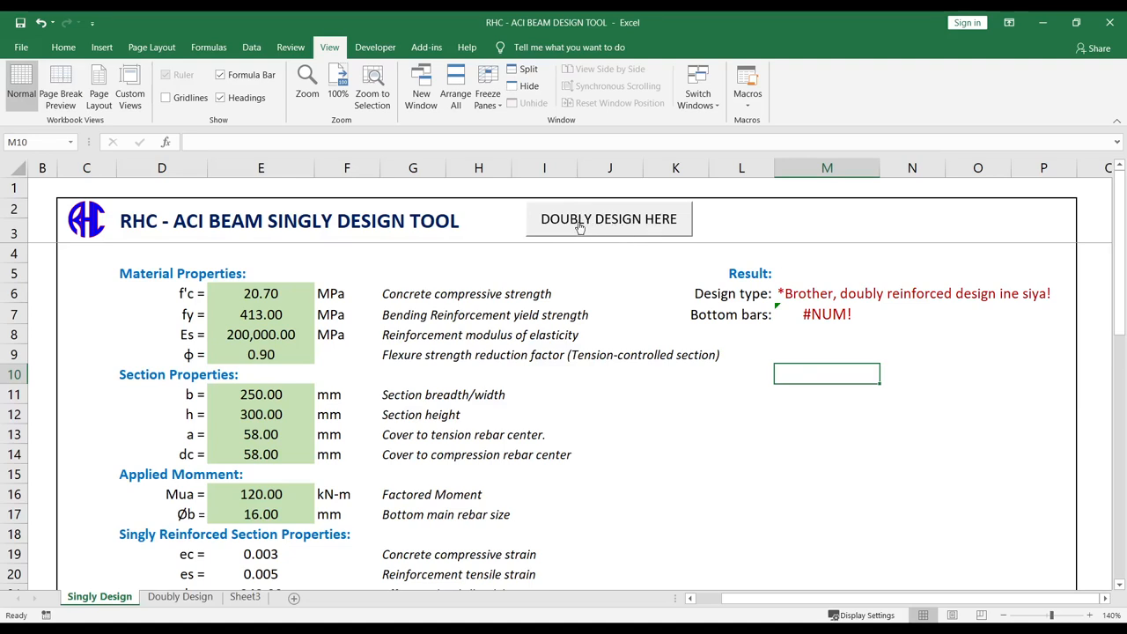
pyautogui.click(623, 227)
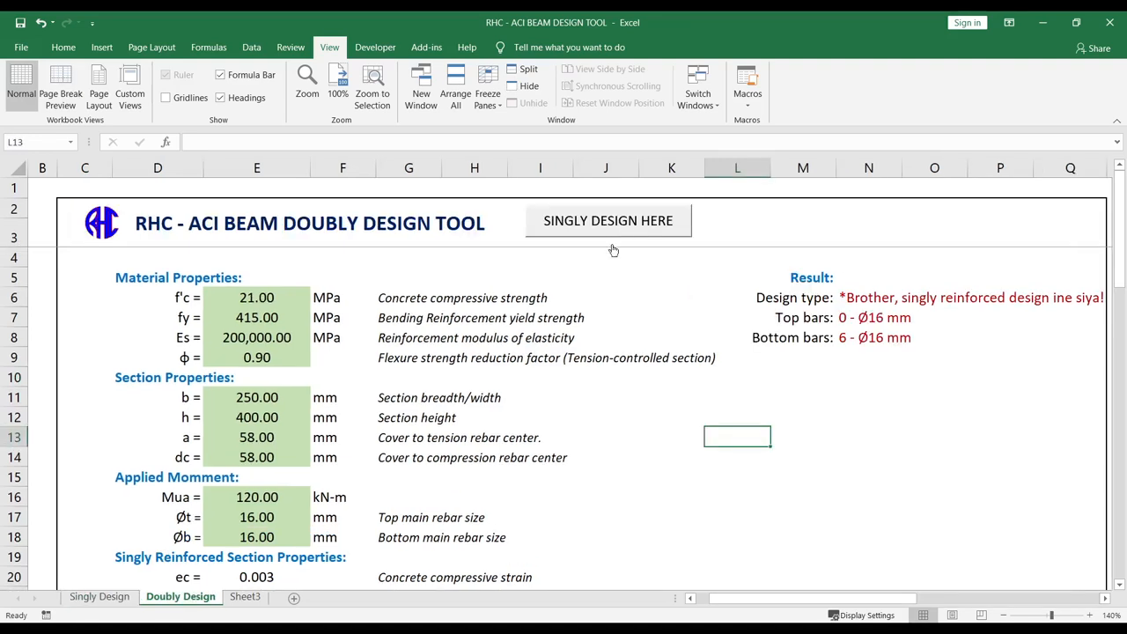
# Step: Check the input values on the Singly Design sheet for comparison and return to the Doubly Design sheet
pyautogui.click(673, 453)
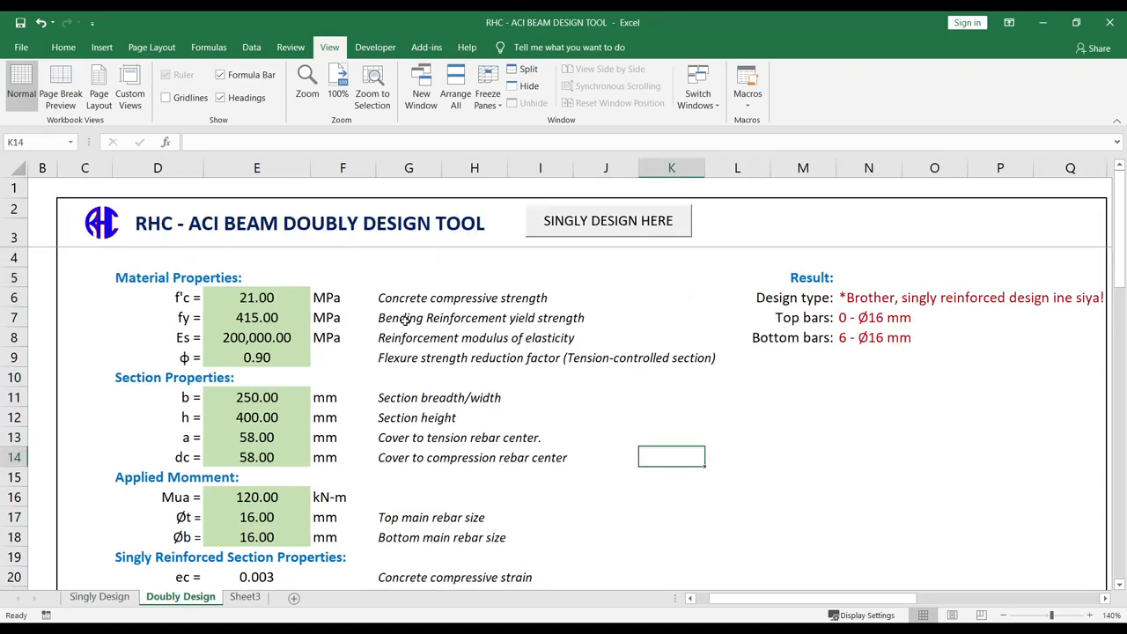
pyautogui.click(460, 385)
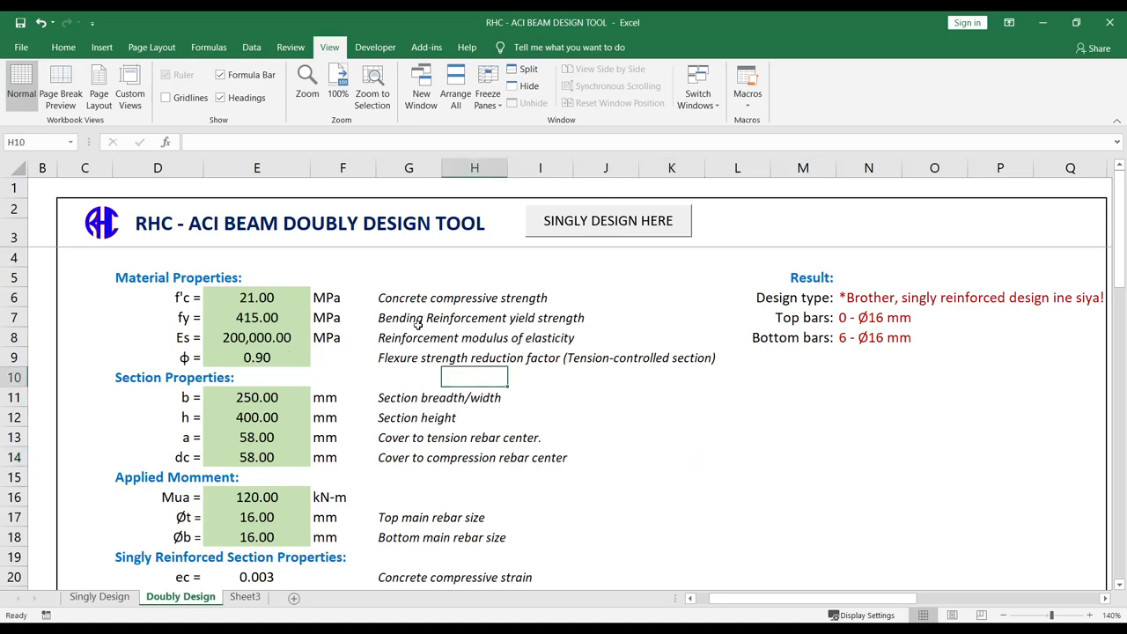
pyautogui.click(650, 221)
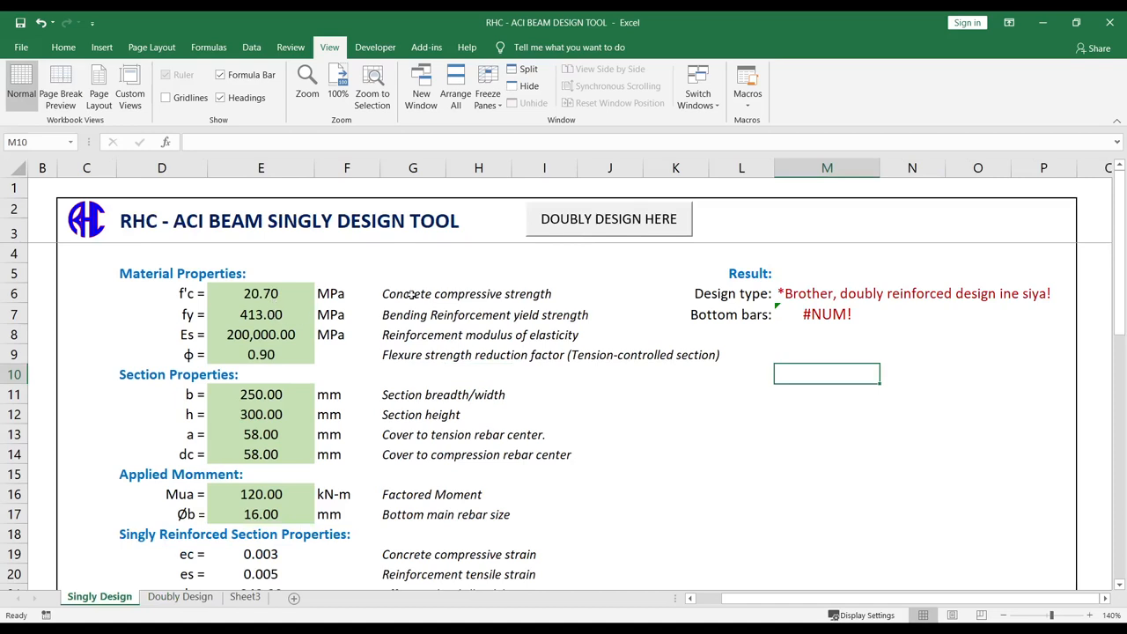
pyautogui.click(579, 221)
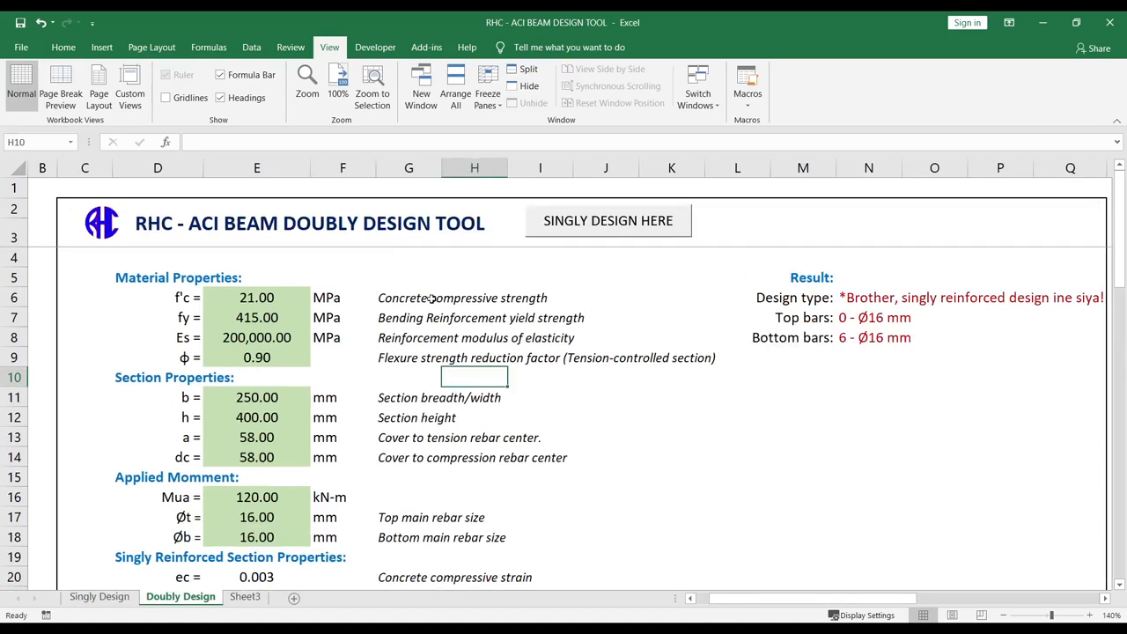
# Step: Set the concrete compressive strength f'c to 20.7 MPa and the rebar yield strength fy to 413 MPa on the Doubly Design sheet
pyautogui.click(276, 303)
pyautogui.write('20.7')
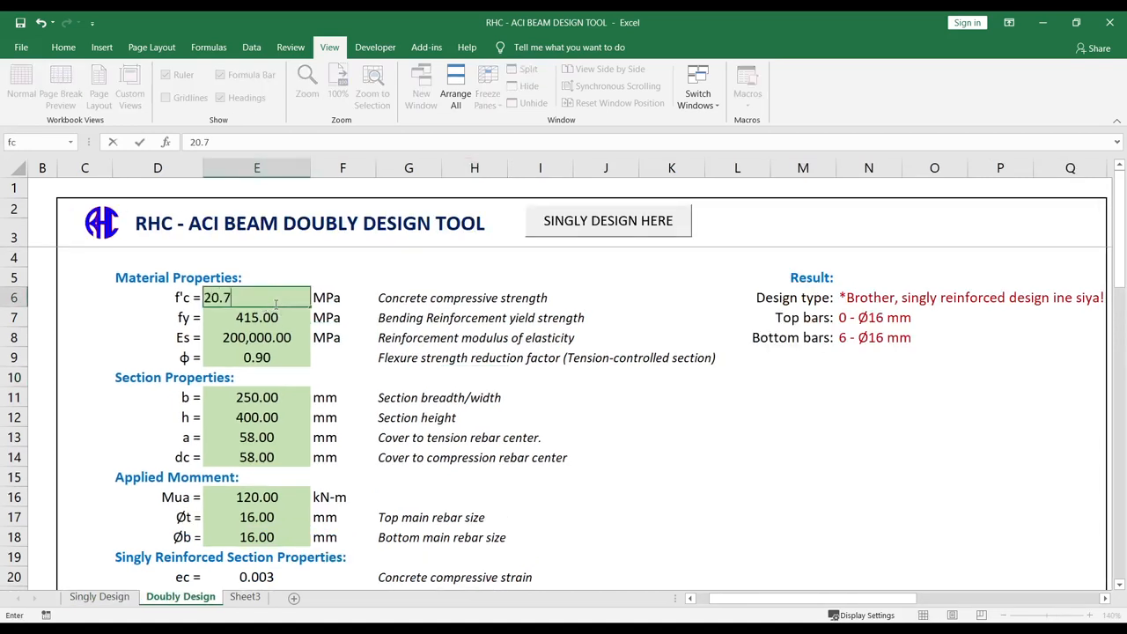
pyautogui.press('Return')
pyautogui.write('413')
pyautogui.press('Return')
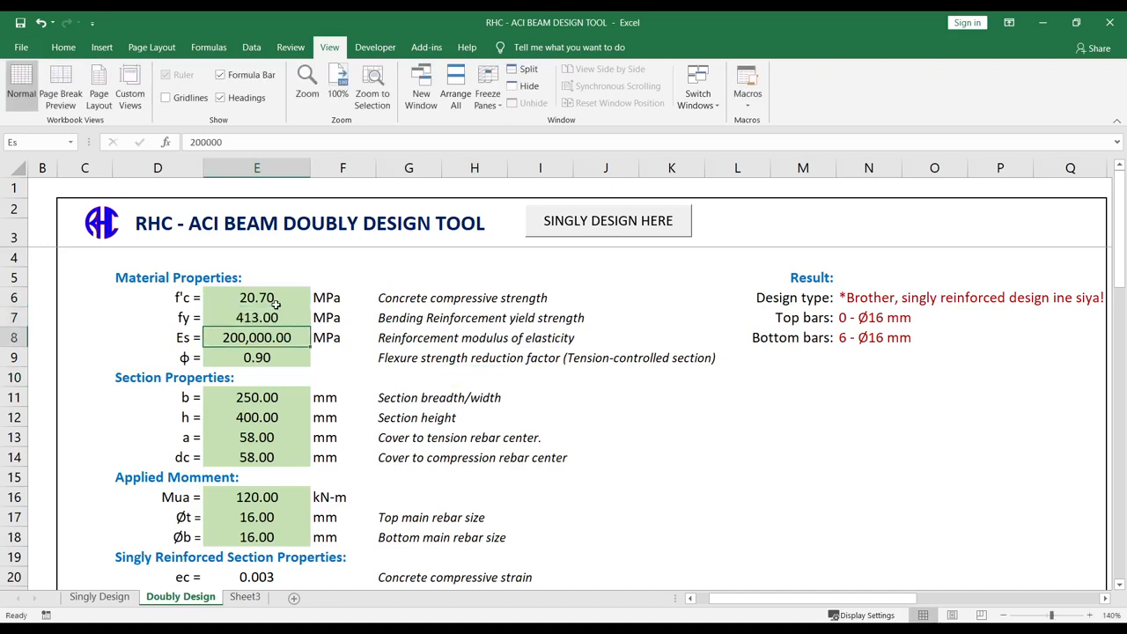
# Step: Set the section height h in E12 of the Doubly Design sheet to 300 mm
pyautogui.press('Return')
pyautogui.press('Return')
pyautogui.press('Return')
pyautogui.press('Return')
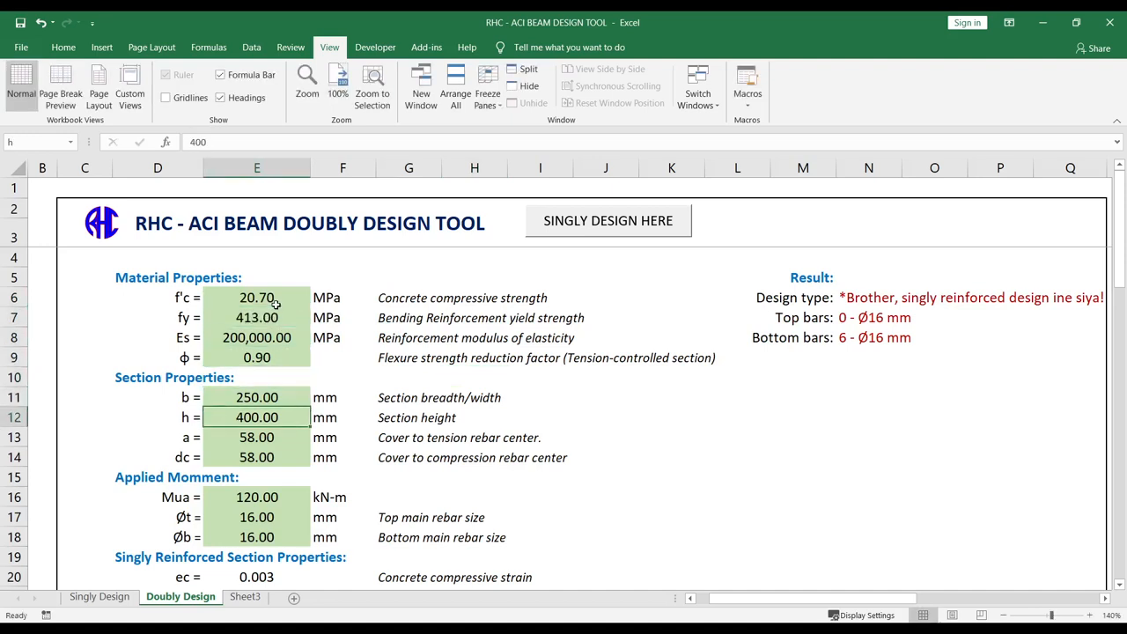
pyautogui.write('300')
pyautogui.press('Return')
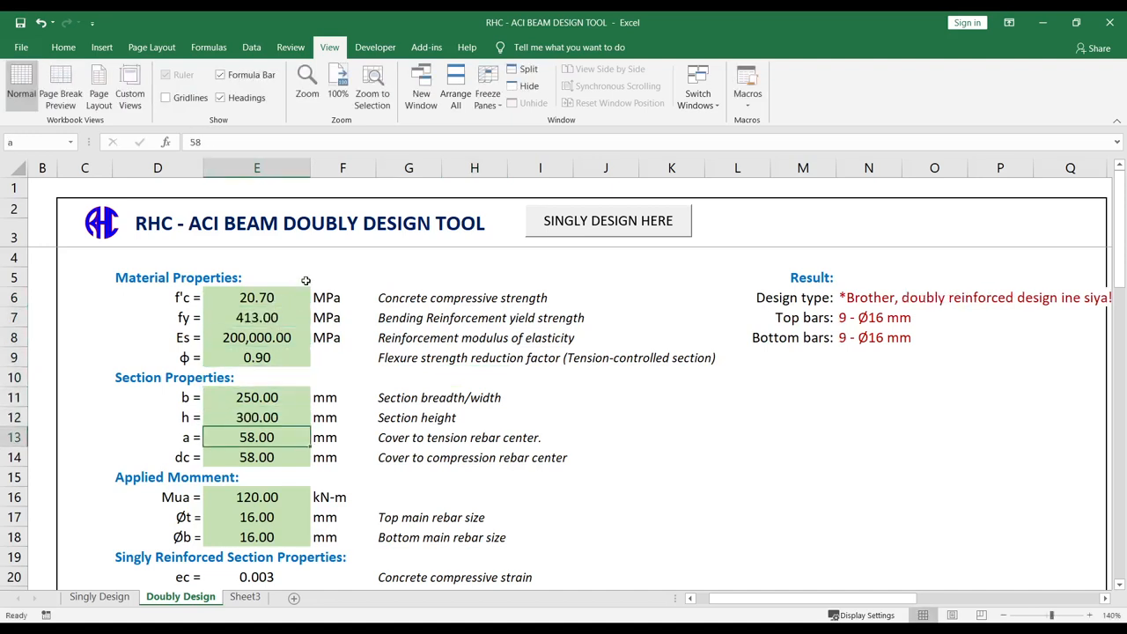
# Step: Compare the material, section and moment inputs with the Singly Design sheet, and come back to the Doubly Design sheet
pyautogui.click(615, 231)
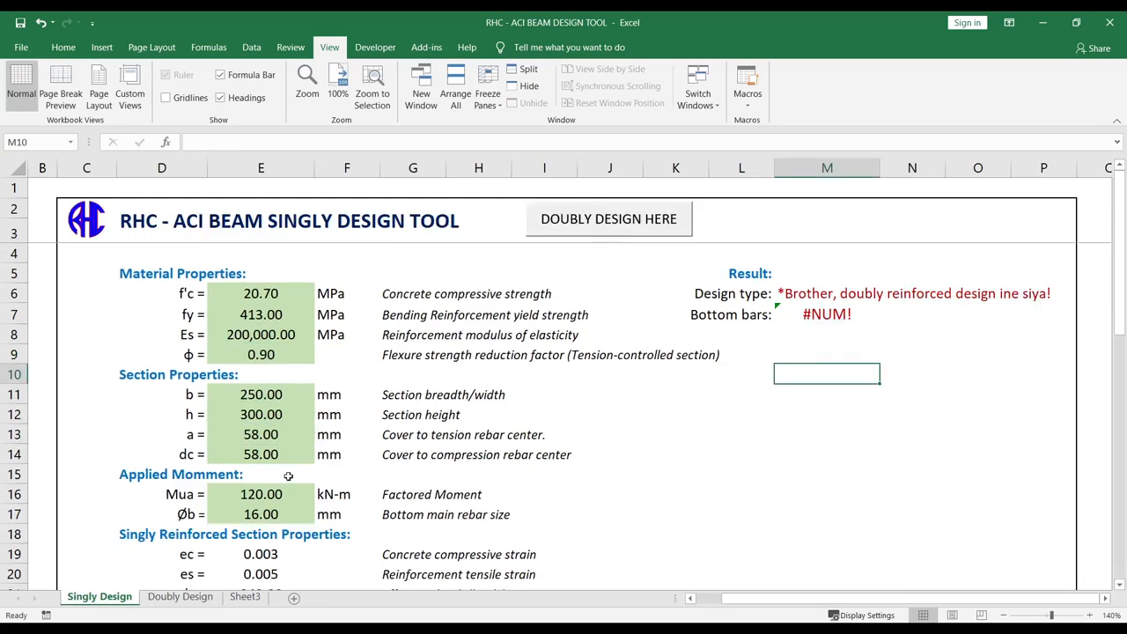
pyautogui.click(612, 225)
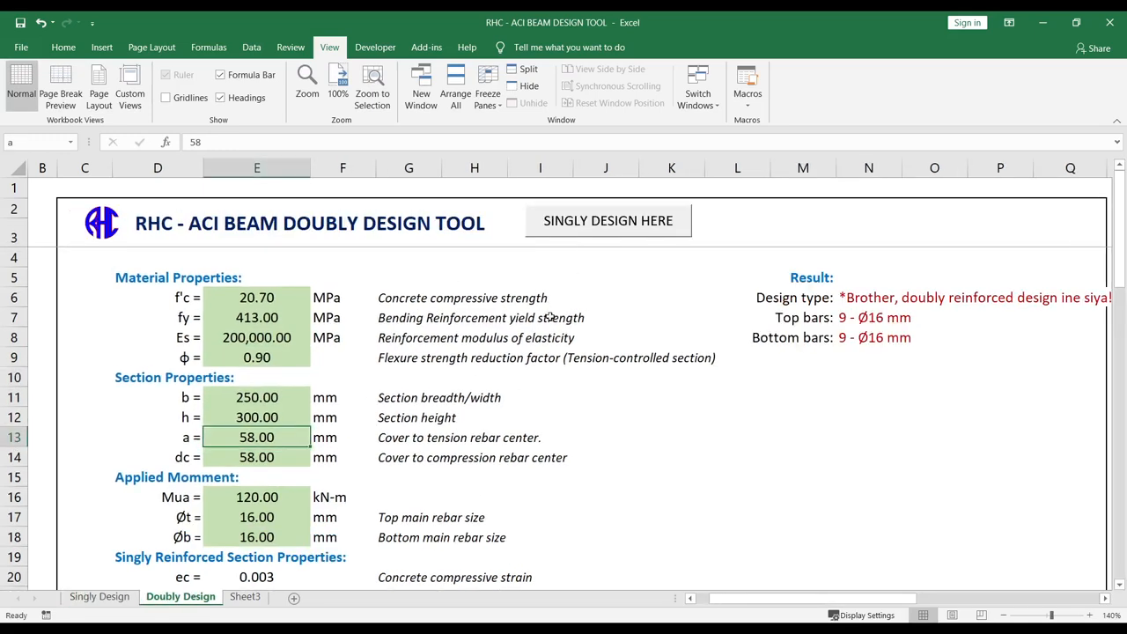
pyautogui.click(711, 435)
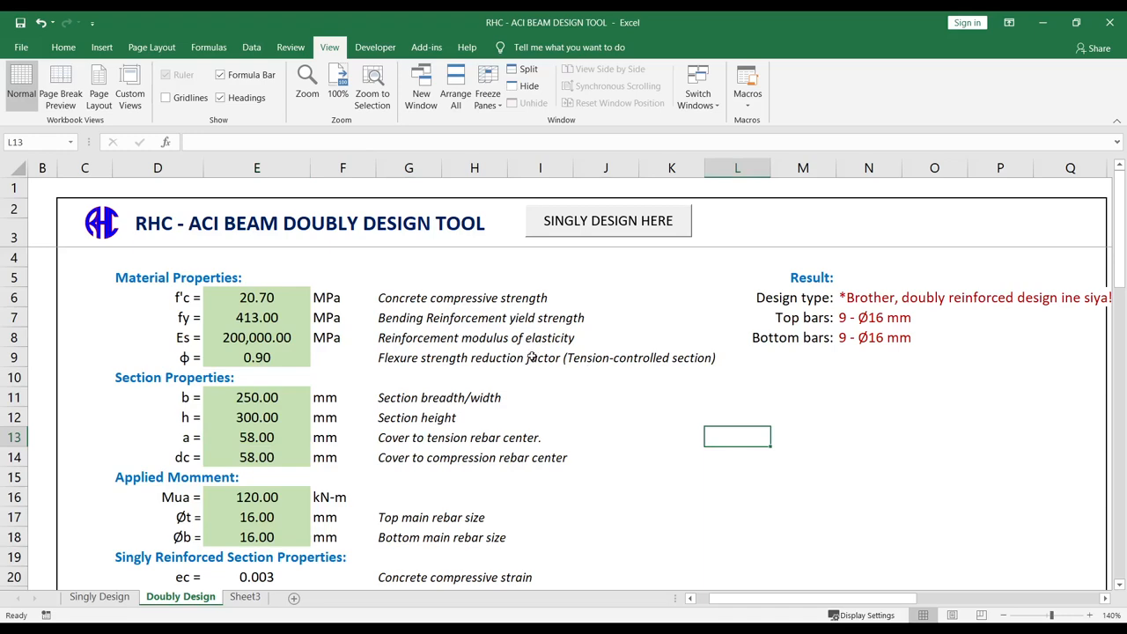
# Step: Review the Doubly Design calculations from the section properties through required steel area, steel limit checks and rebar quantity, along with the Result block
pyautogui.scroll(-5, 289, 347)
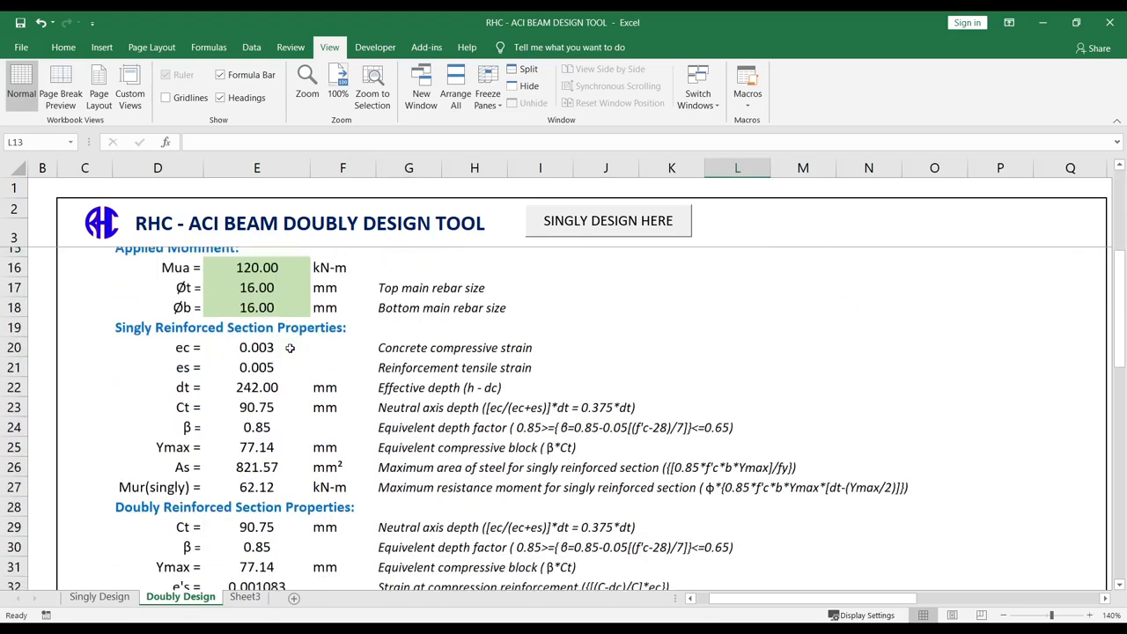
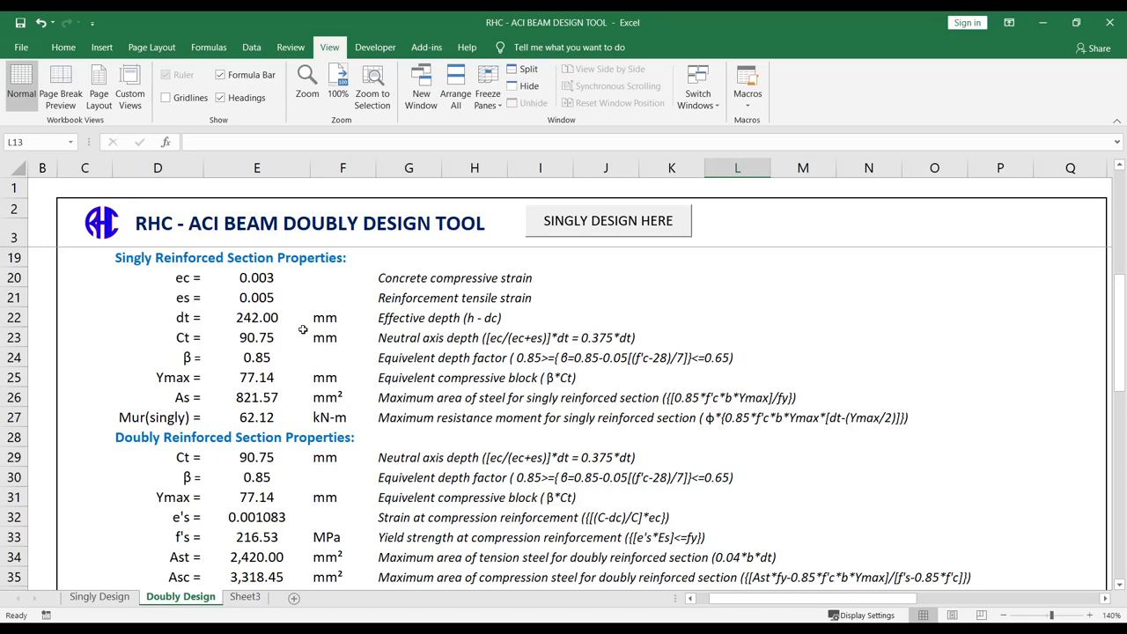
pyautogui.scroll(-3, 264, 361)
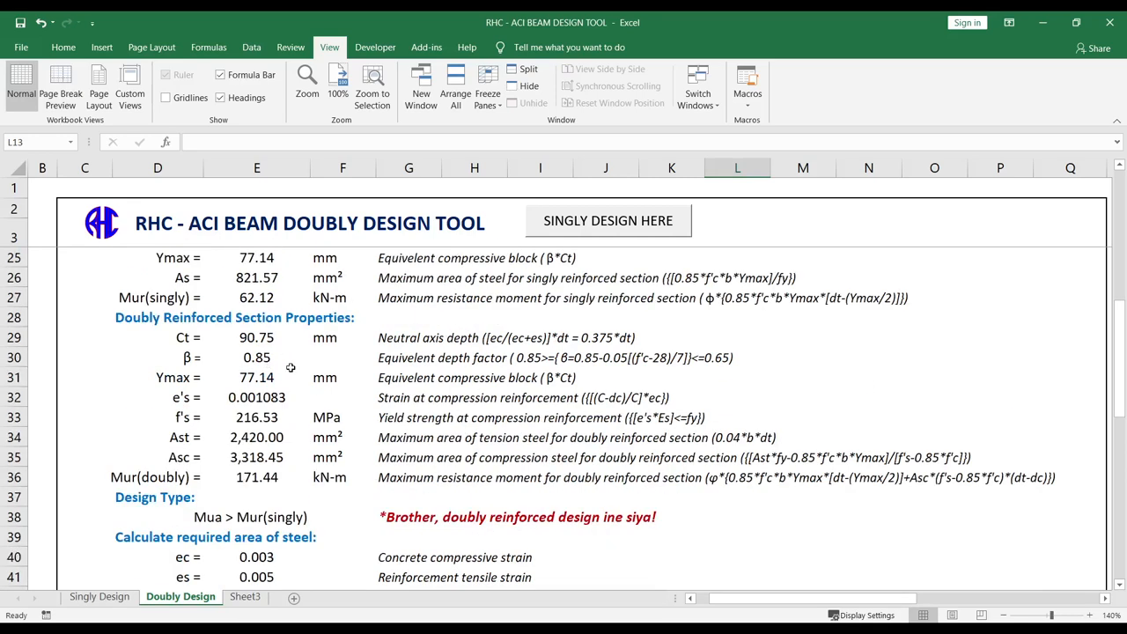
pyautogui.scroll(8, 593, 398)
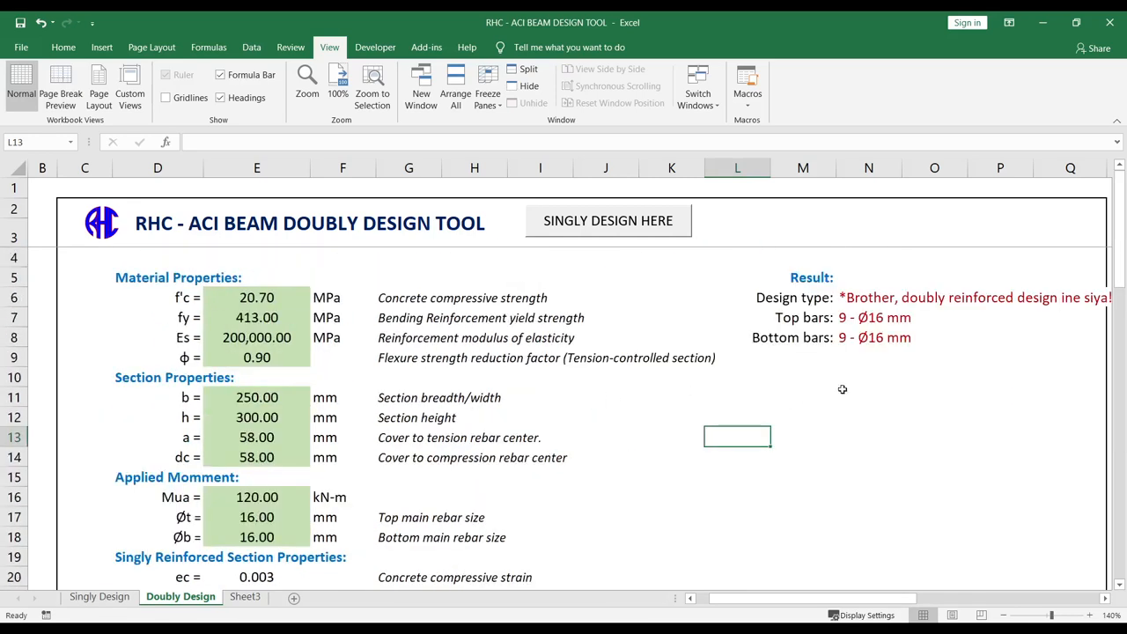
pyautogui.scroll(-2, 763, 372)
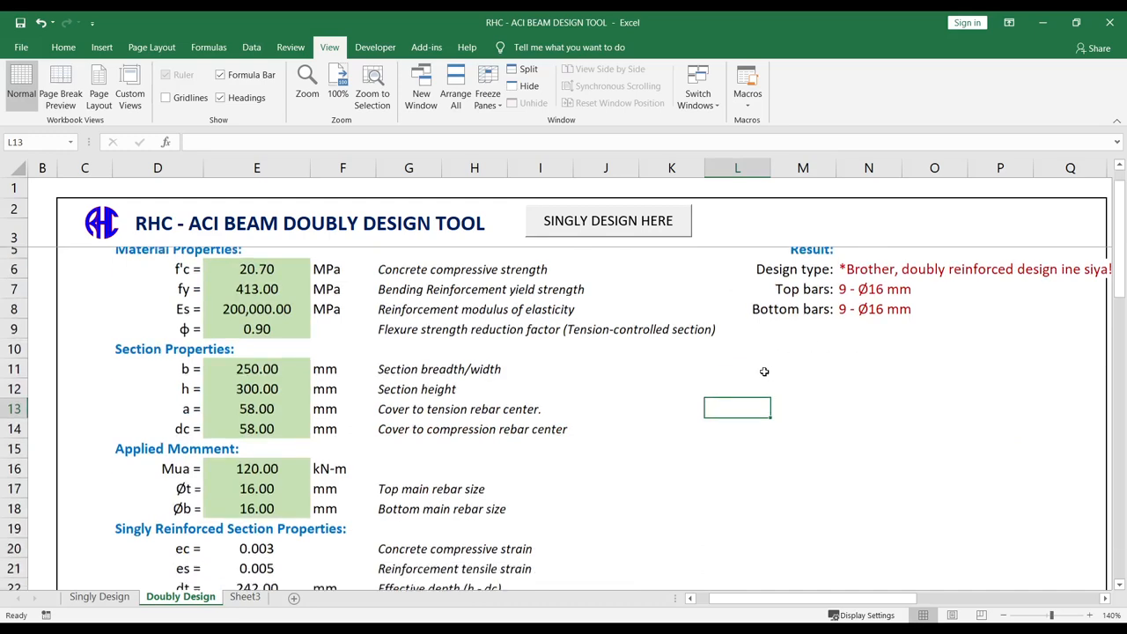
pyautogui.scroll(-4, 290, 370)
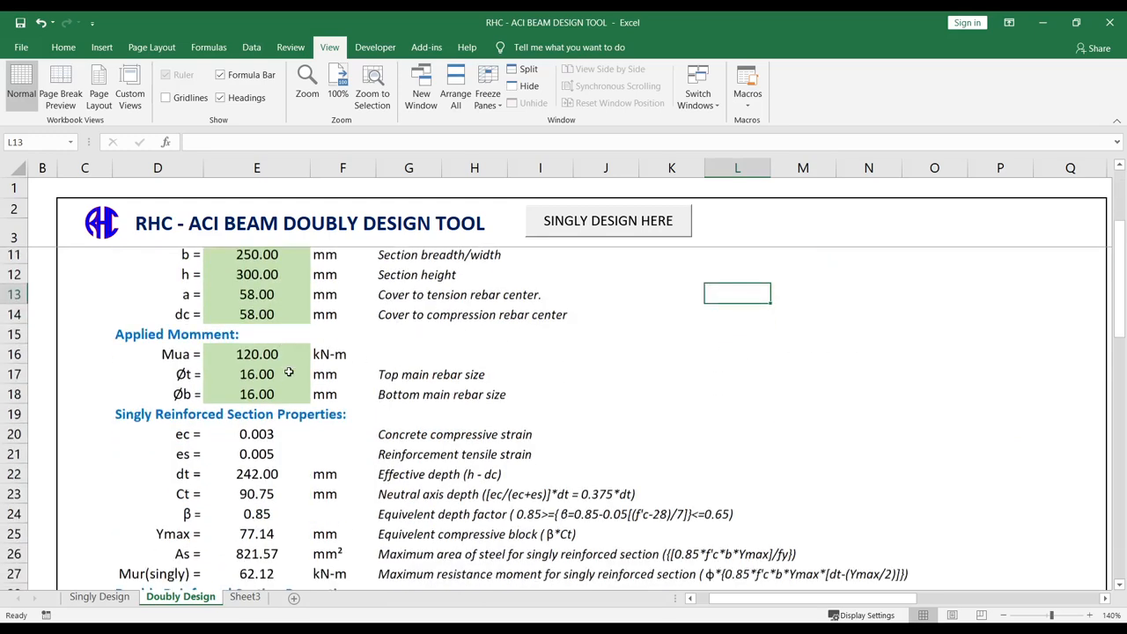
pyautogui.scroll(-2, 289, 371)
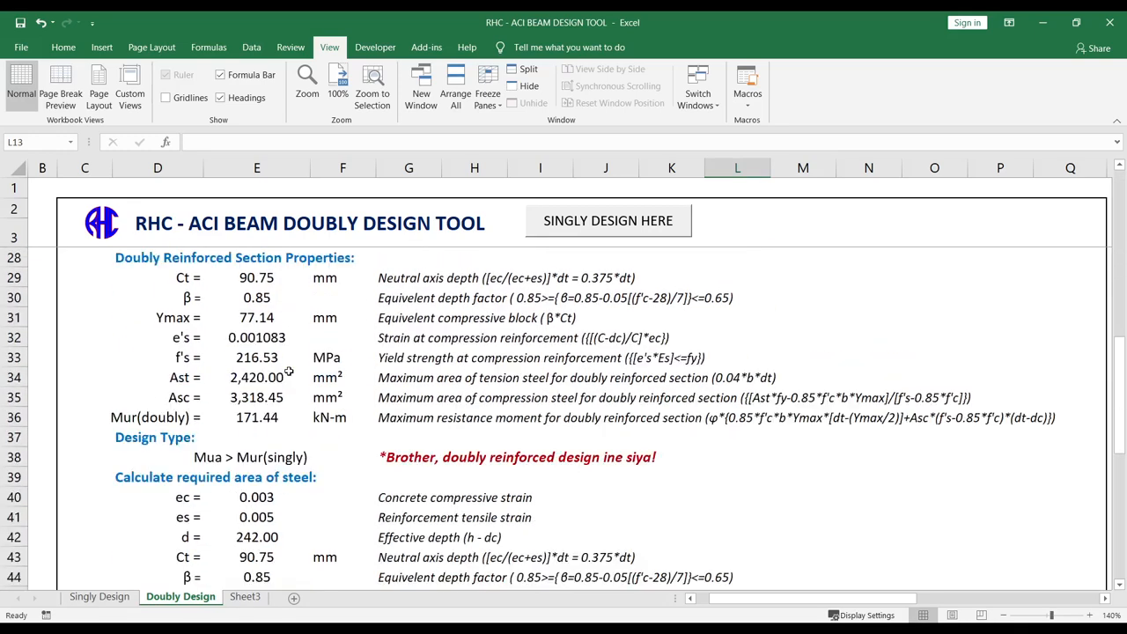
pyautogui.scroll(-4, 289, 371)
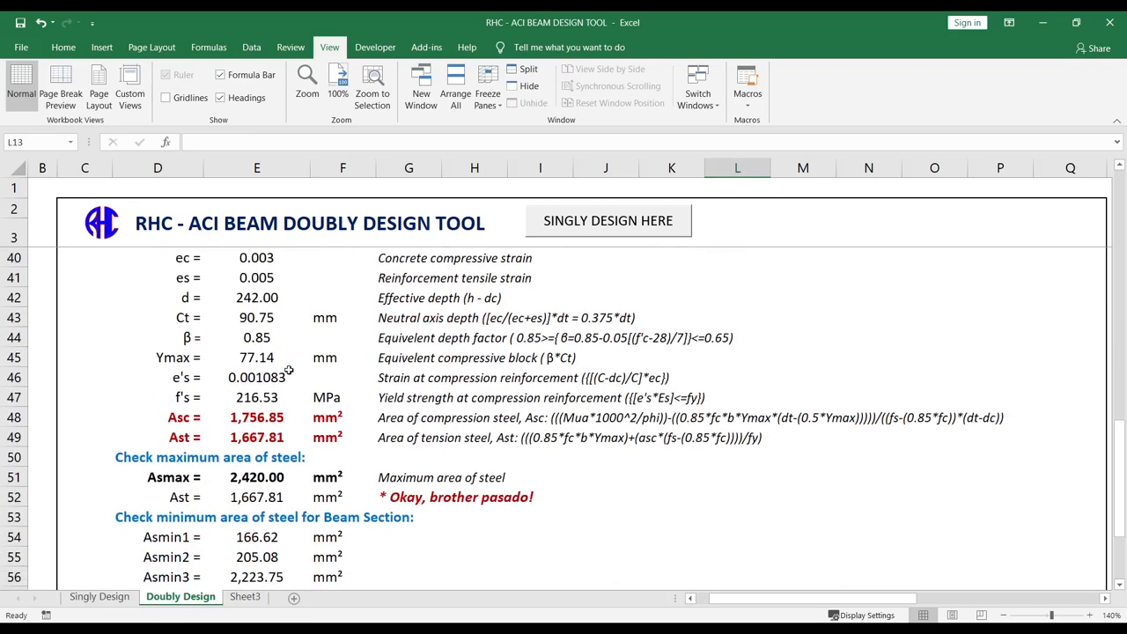
pyautogui.scroll(-3, 289, 371)
pyautogui.scroll(1, 295, 375)
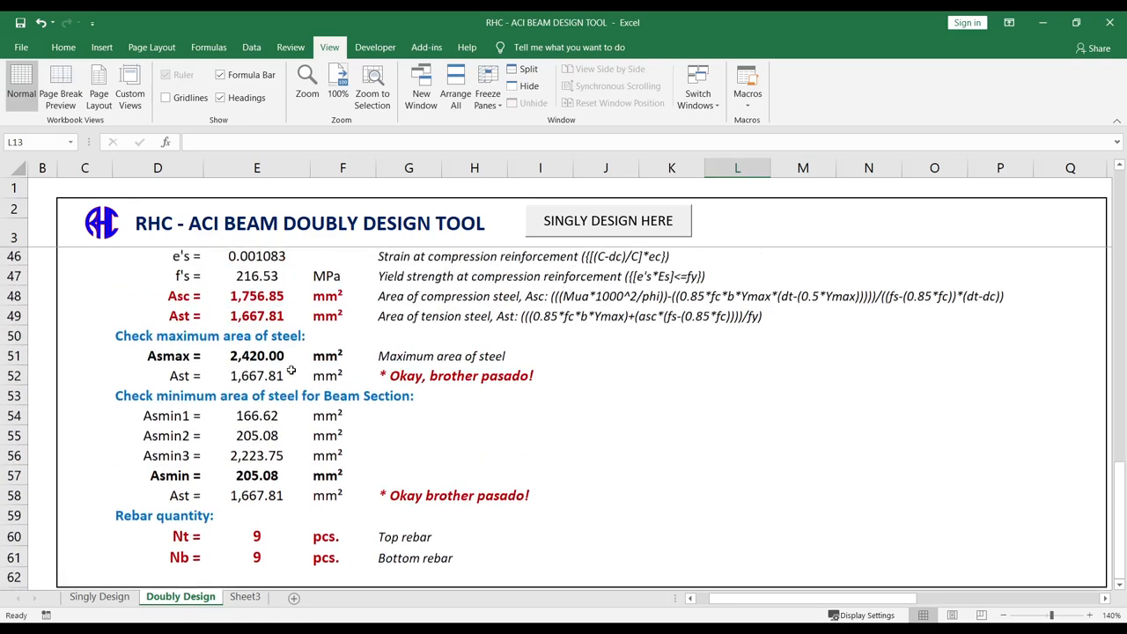
# Step: Examine the maximum steel area check, including the Ast reference in E52 and the Asmax formula in E51
pyautogui.click(343, 412)
pyautogui.scroll(1, 271, 406)
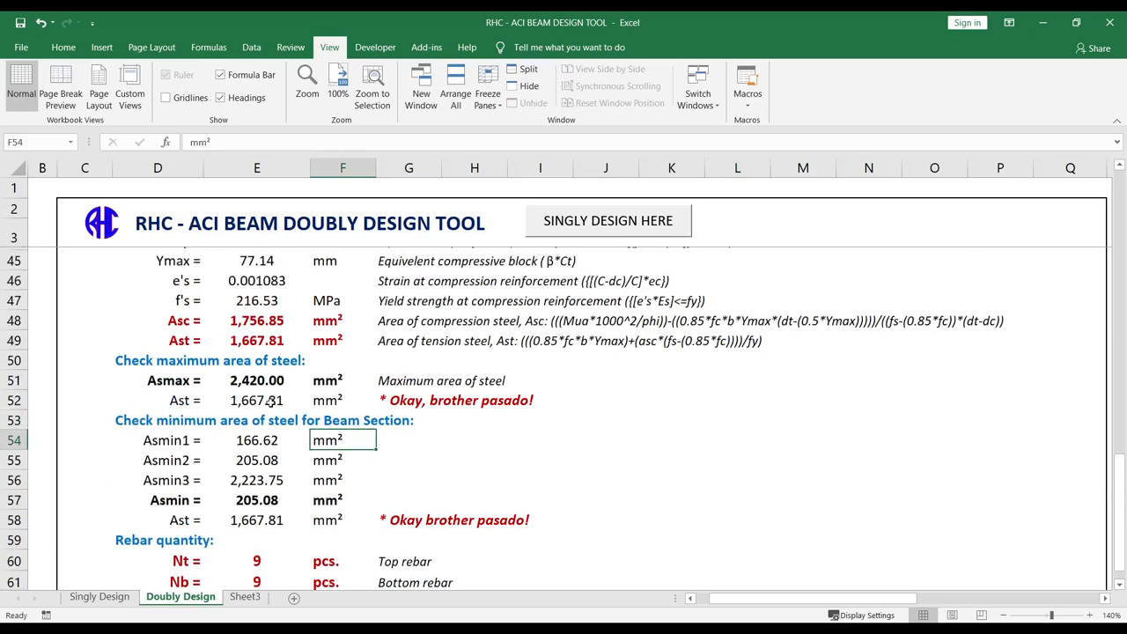
pyautogui.scroll(-2, 275, 414)
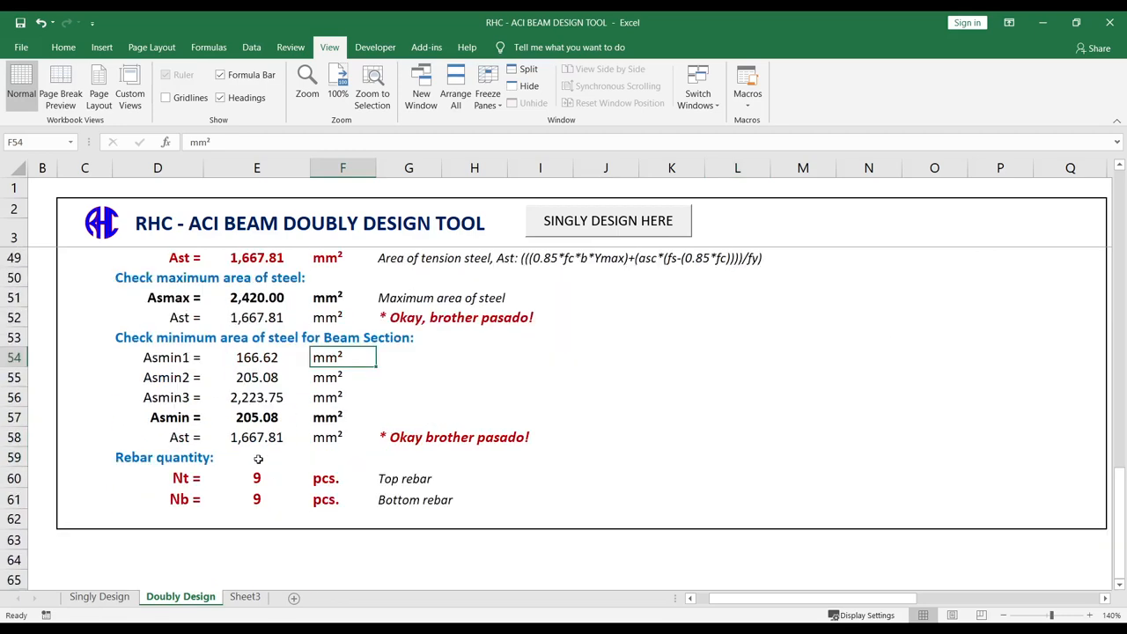
pyautogui.click(259, 318)
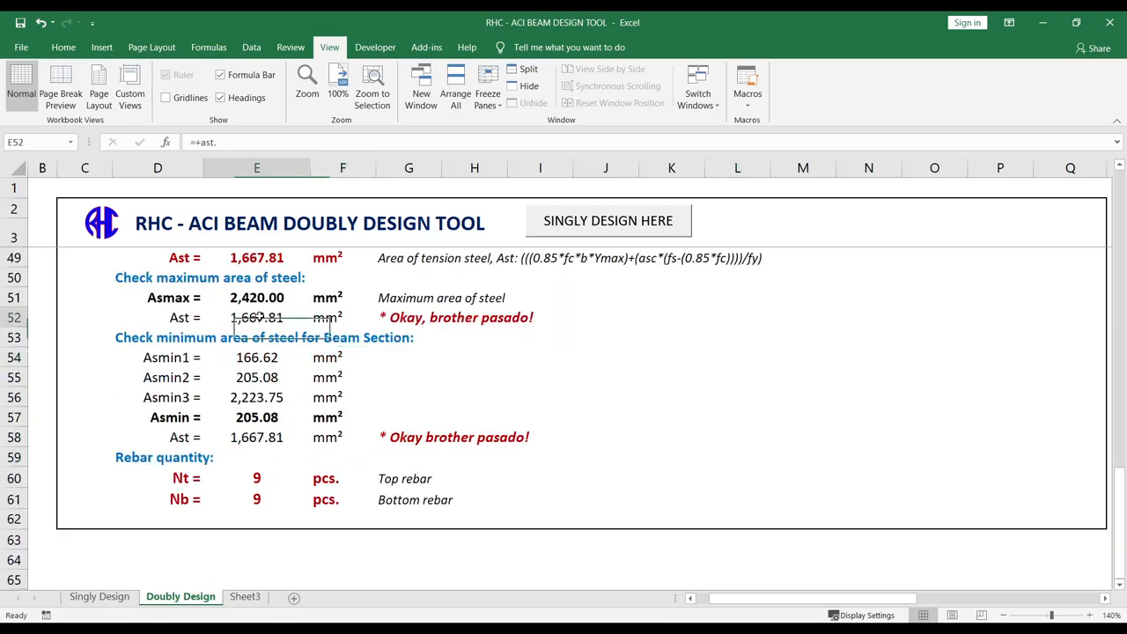
pyautogui.scroll(1, 270, 344)
pyautogui.click(264, 359)
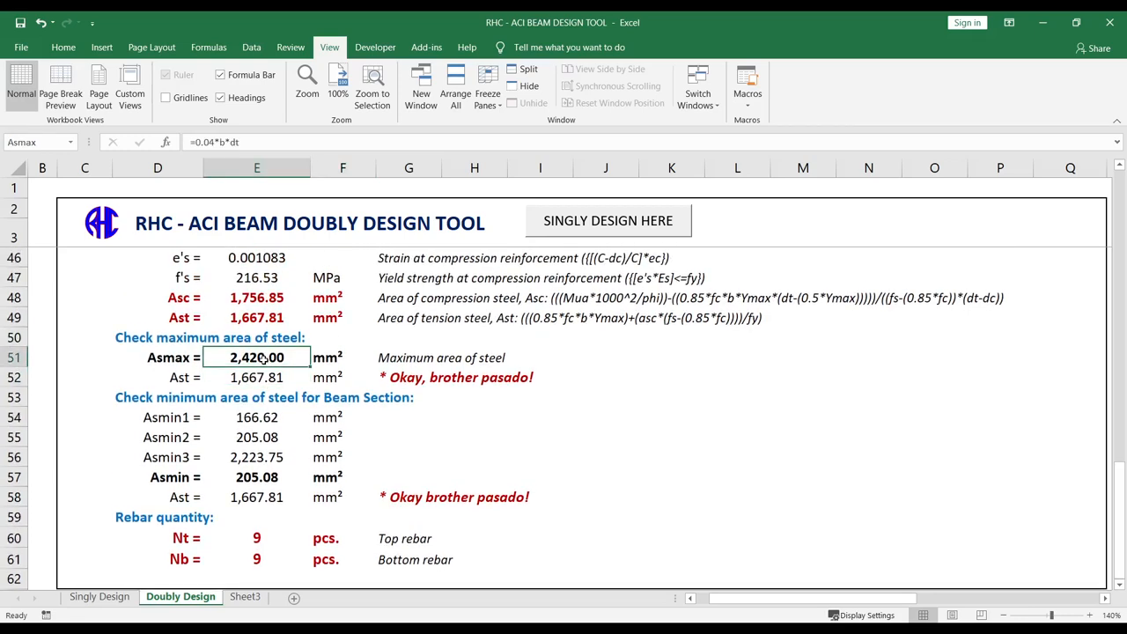
# Step: Revisit the required steel area calculations and examine the compression steel formula Asc in E48
pyautogui.scroll(2, 263, 361)
pyautogui.scroll(1, 263, 361)
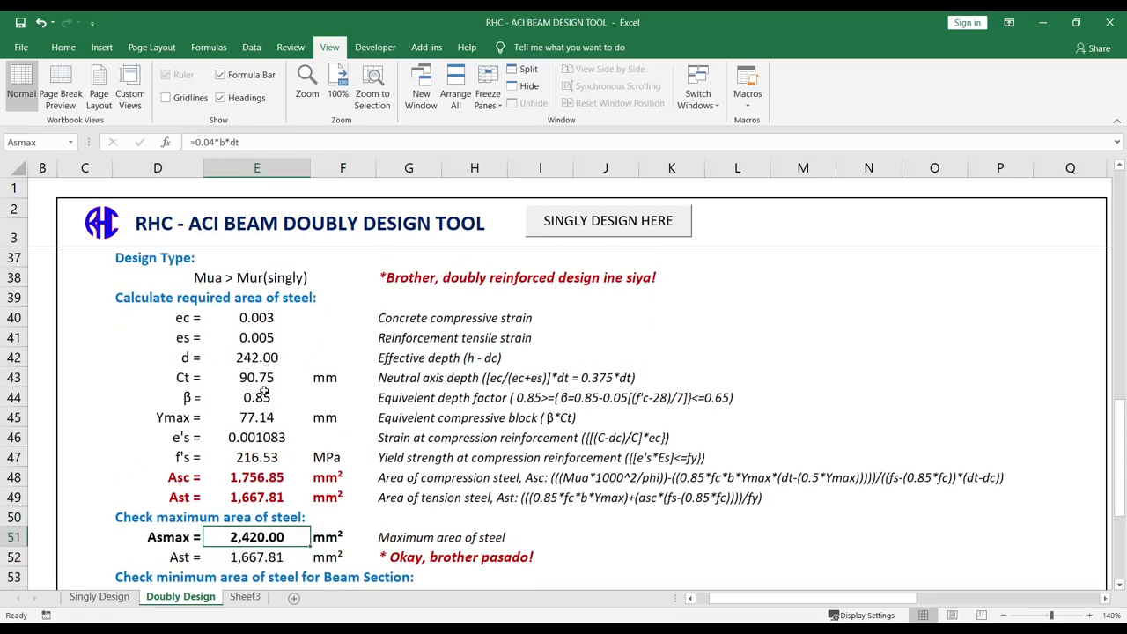
pyautogui.scroll(3, 263, 342)
pyautogui.scroll(-4, 263, 342)
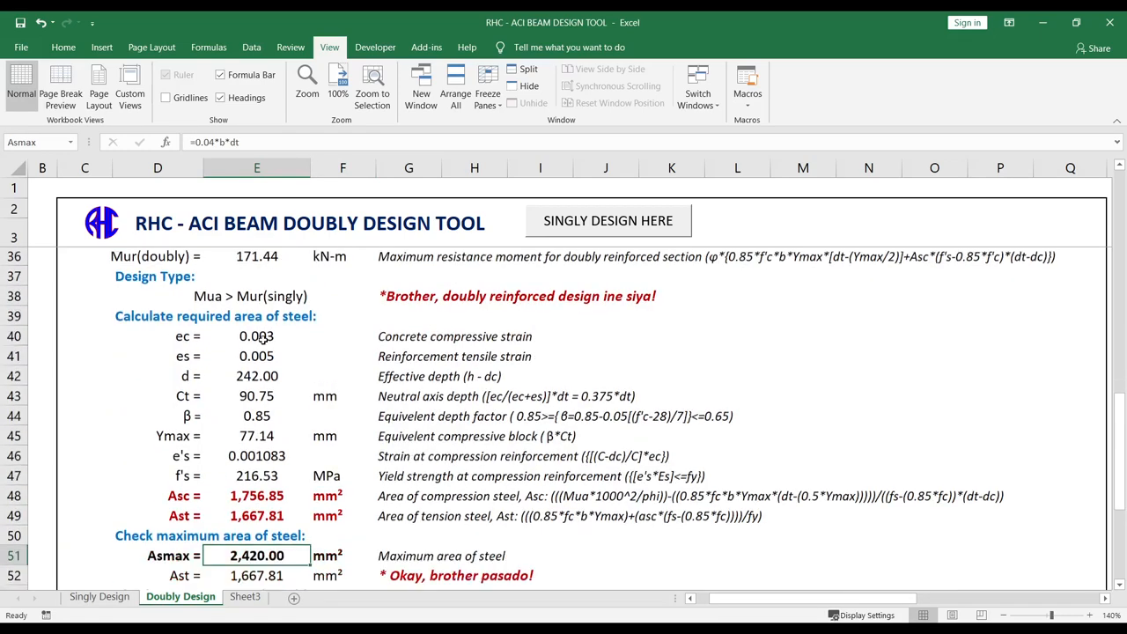
pyautogui.click(251, 421)
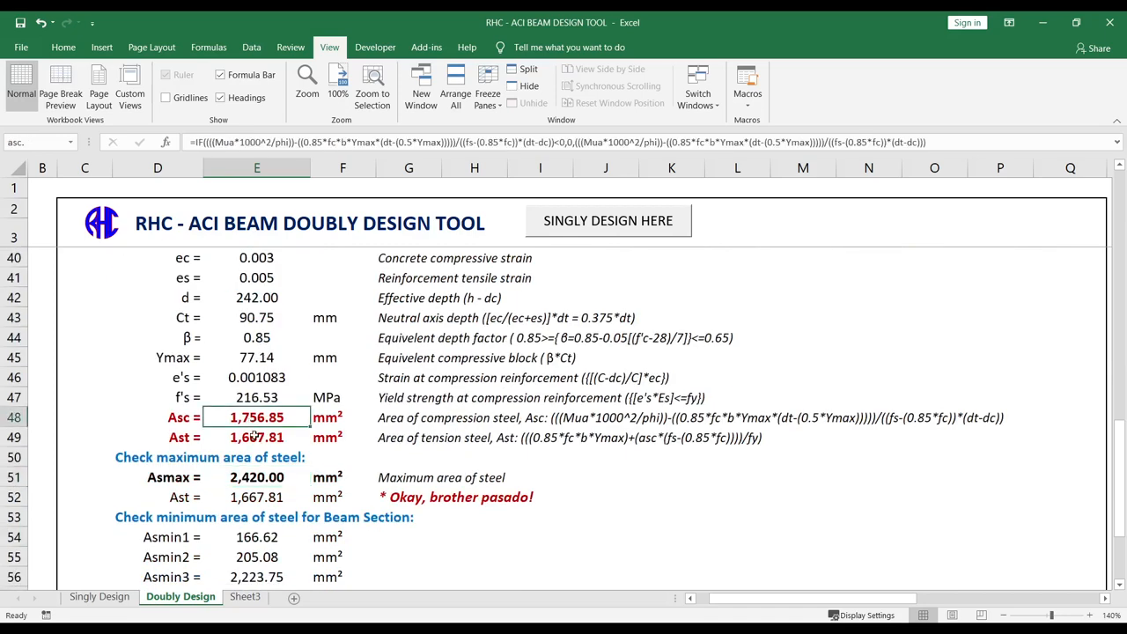
pyautogui.click(255, 438)
pyautogui.click(253, 419)
pyautogui.click(960, 137)
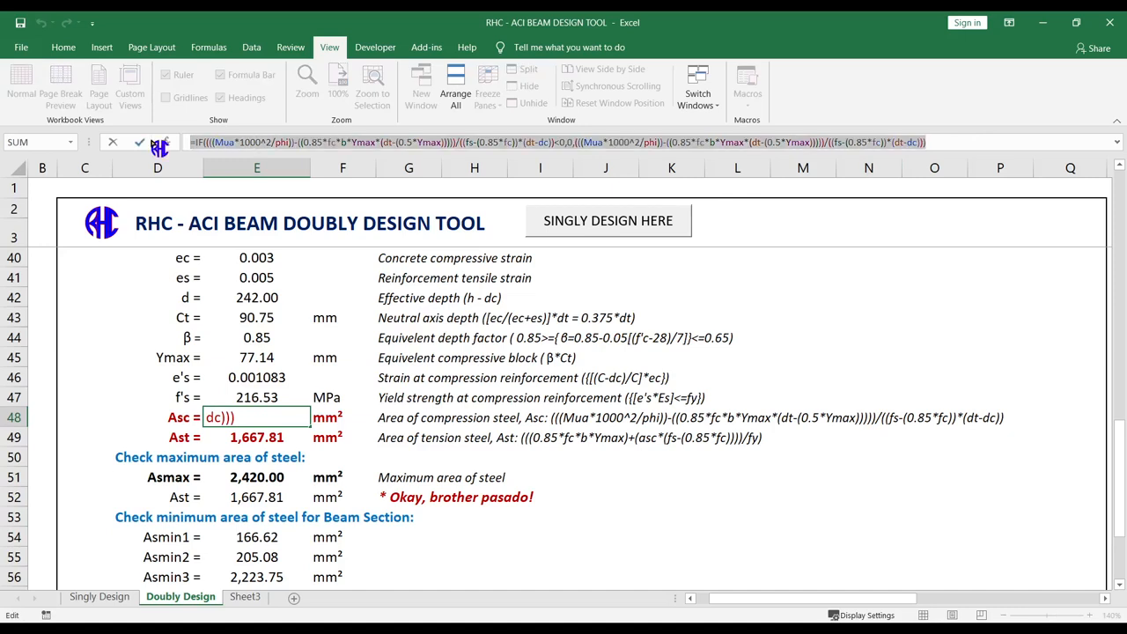
pyautogui.press('Return')
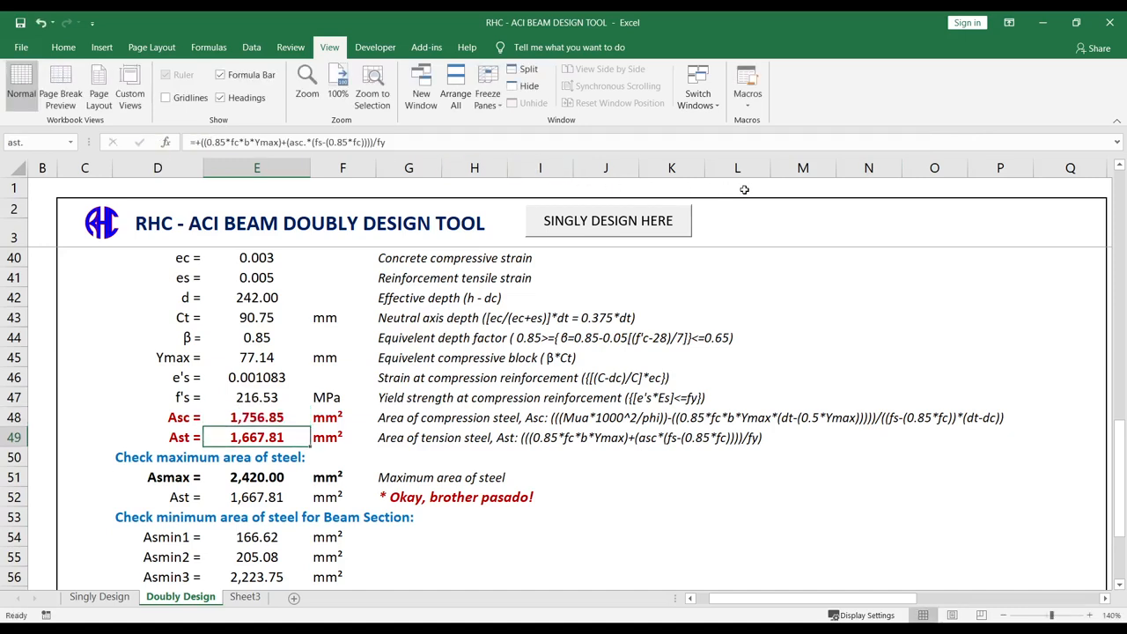
# Step: Examine the tension steel formula Ast in E49 and the written Asc and Ast formula descriptions in column G
pyautogui.click(415, 142)
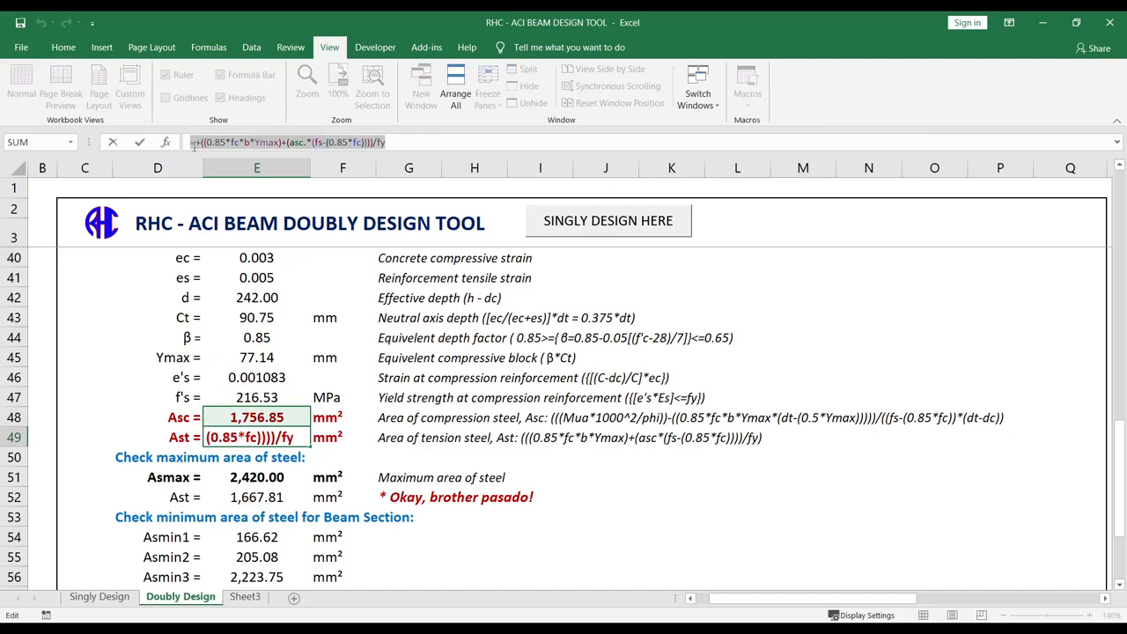
pyautogui.press('Return')
pyautogui.moveTo(382, 419); pyautogui.dragTo(992, 441)
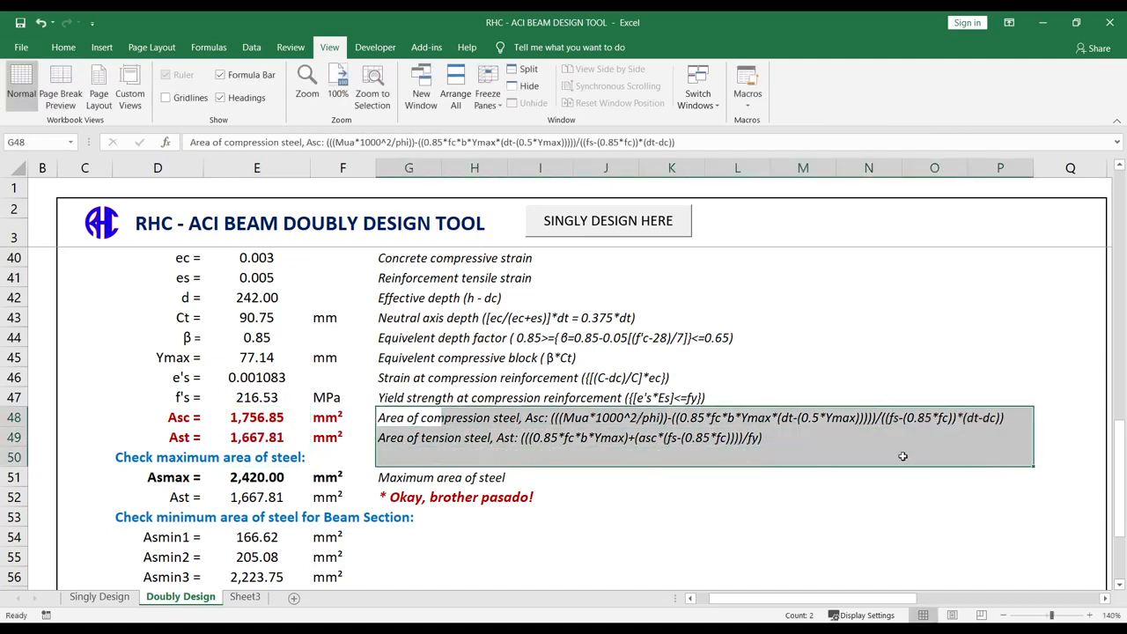
pyautogui.click(691, 511)
# Step: Review the maximum and minimum steel area checks and the Rebar quantity block with its top rebar entry Nt
pyautogui.scroll(-2, 476, 456)
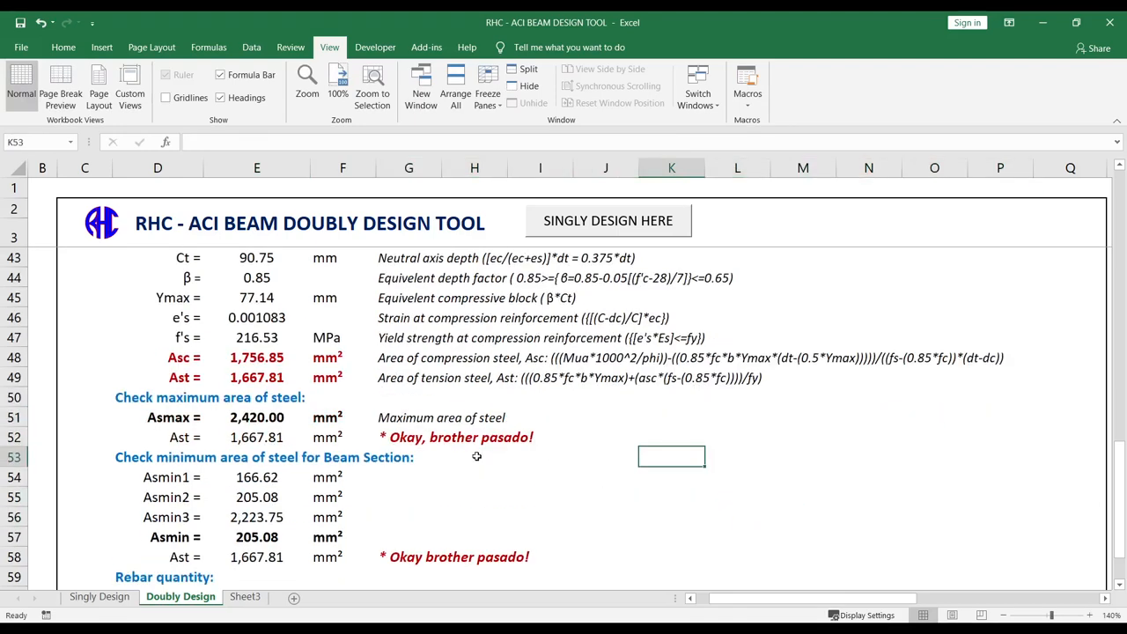
pyautogui.click(443, 432)
pyautogui.scroll(-1, 443, 431)
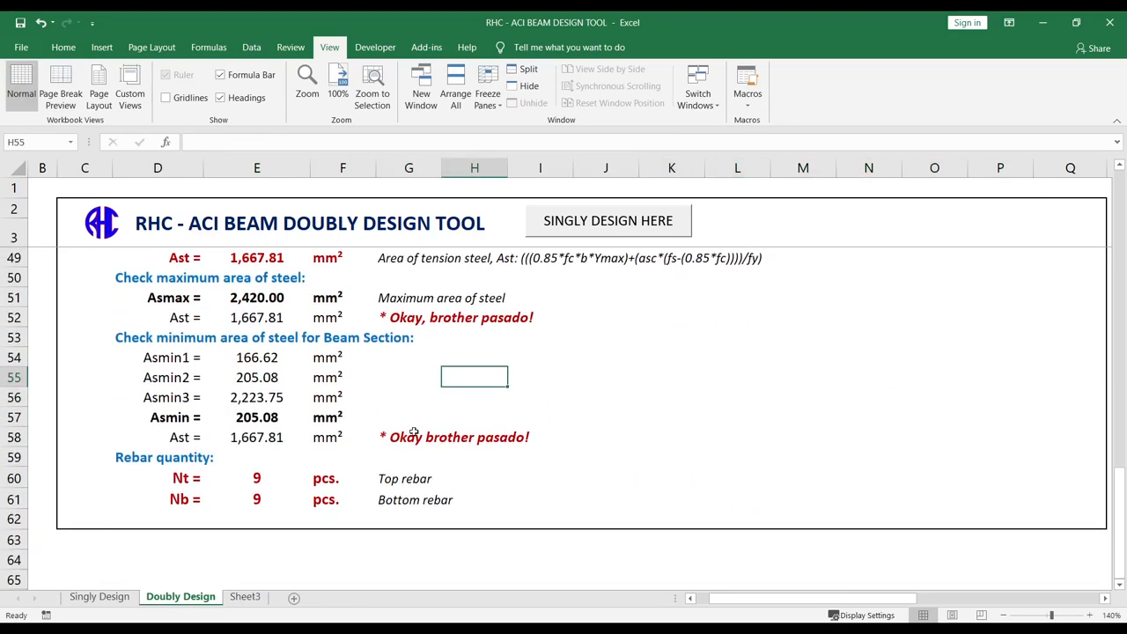
pyautogui.moveTo(99, 455); pyautogui.dragTo(462, 515)
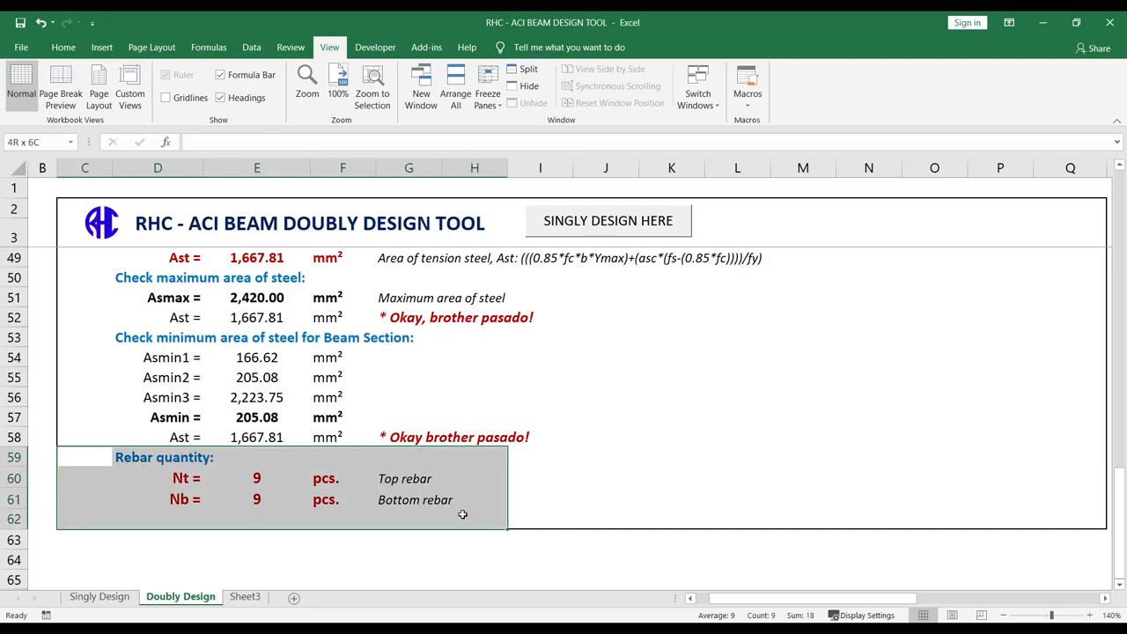
pyautogui.click(185, 477)
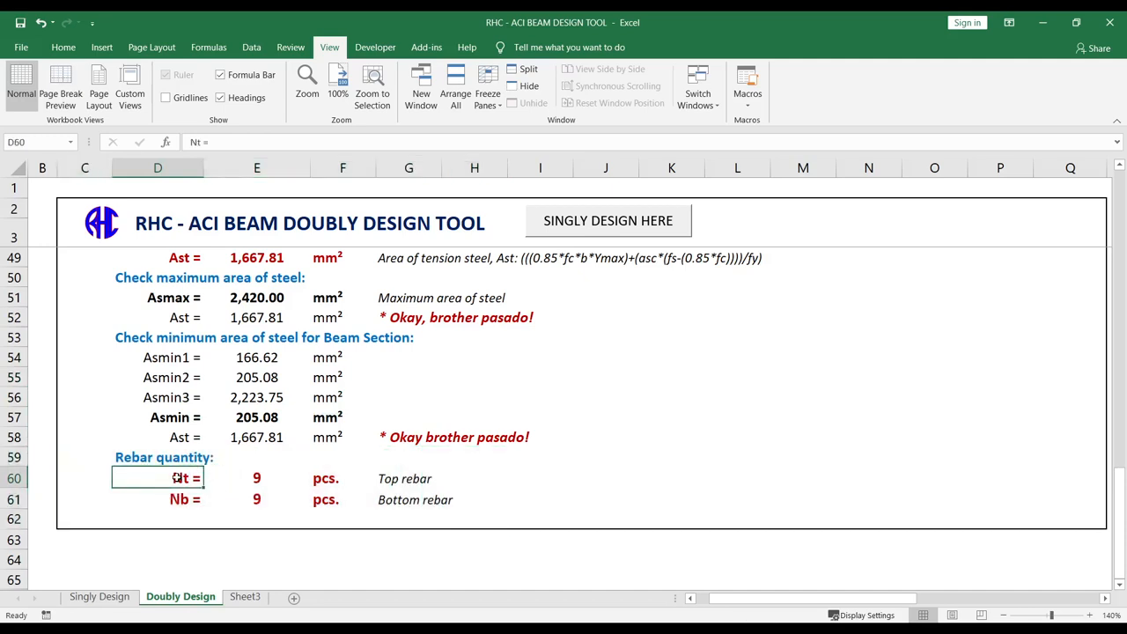
# Step: Examine the top and bottom rebar quantity formulas, Nt in E60 and Nb in E61
pyautogui.click(178, 499)
pyautogui.click(185, 477)
pyautogui.click(284, 481)
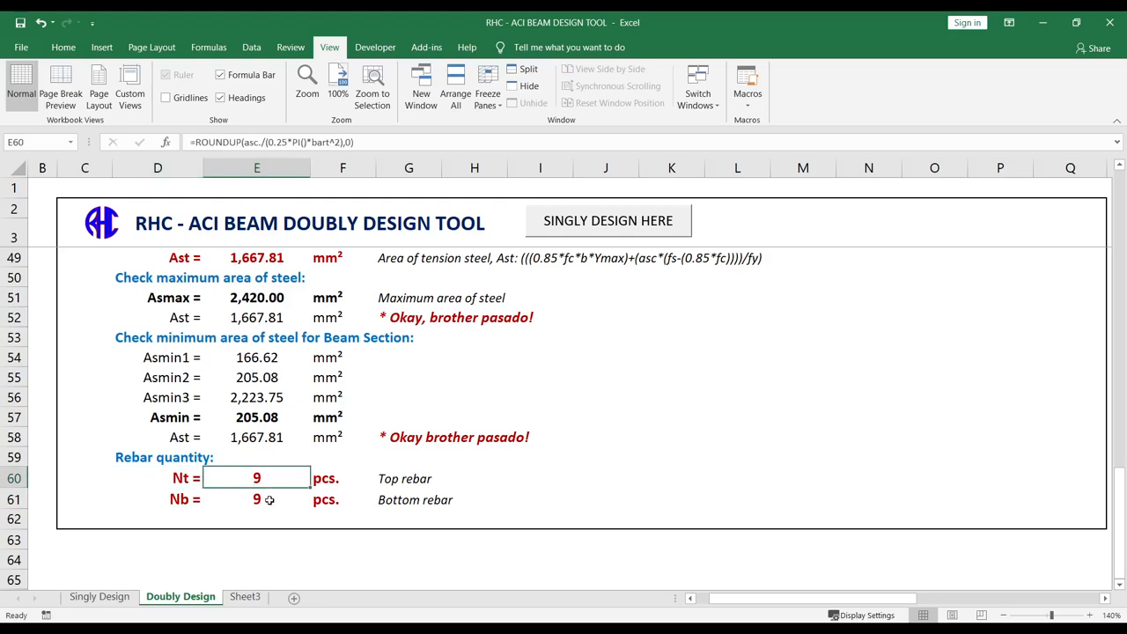
pyautogui.click(269, 499)
# Step: Return to the start of the Doubly Design sheet and review the design type in the Result block
pyautogui.scroll(15, 759, 461)
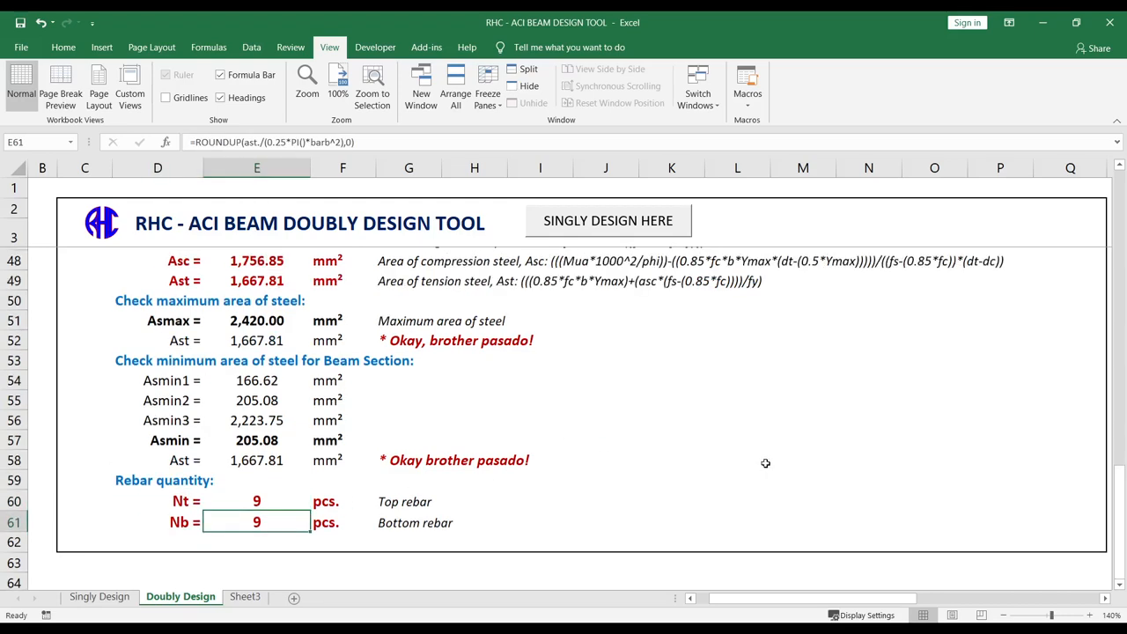
pyautogui.scroll(1, 769, 462)
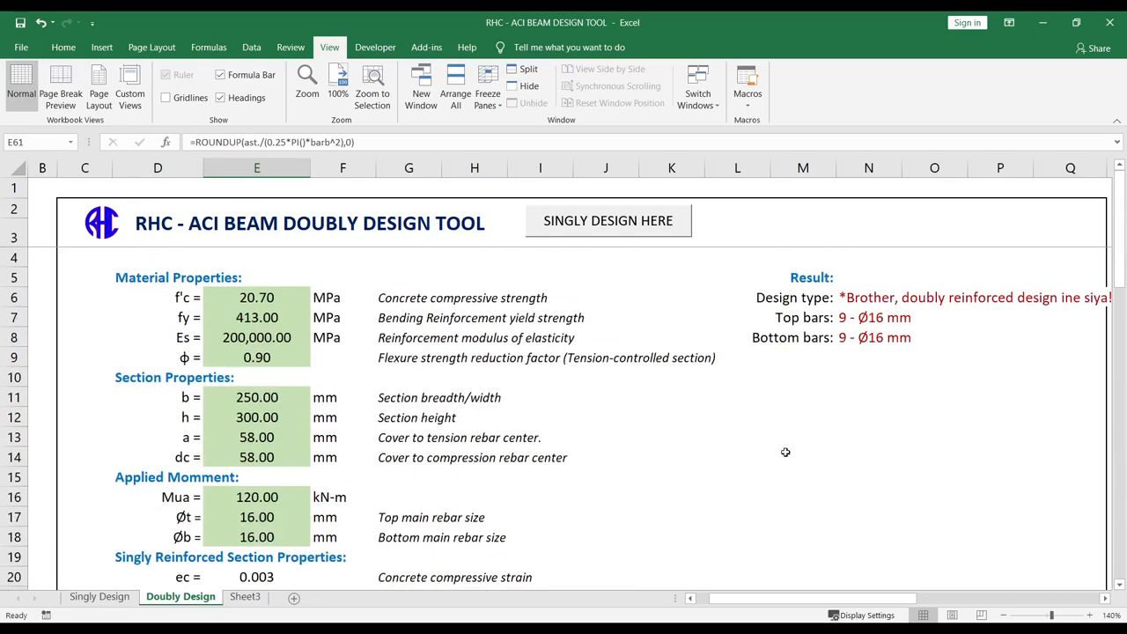
pyautogui.click(802, 523)
pyautogui.click(886, 416)
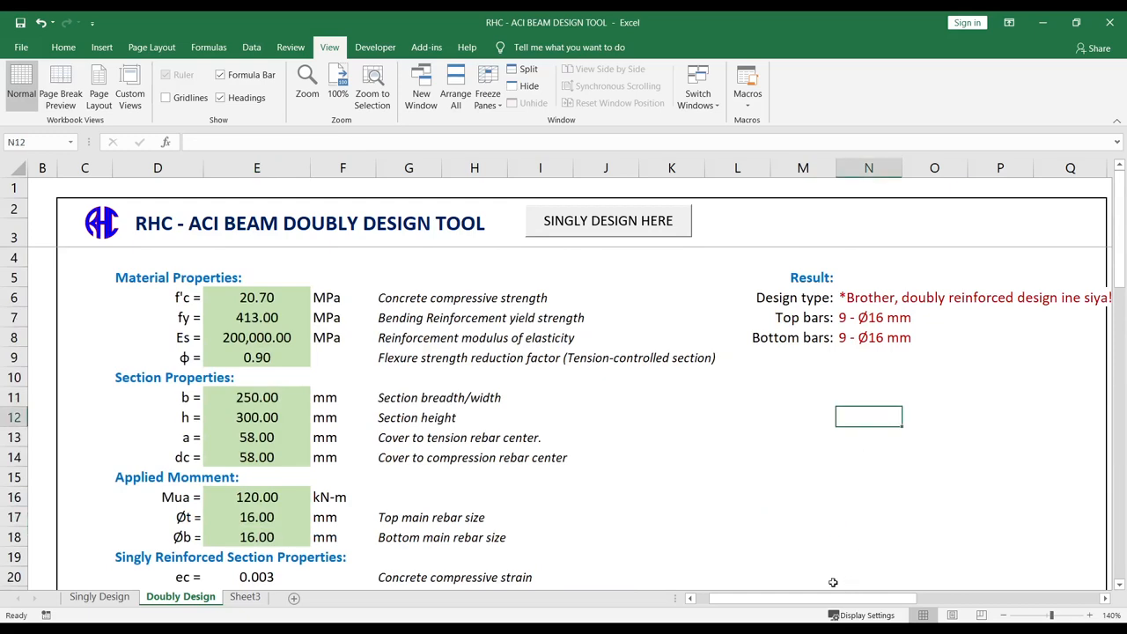
pyautogui.moveTo(819, 599); pyautogui.dragTo(831, 605)
pyautogui.click(906, 517)
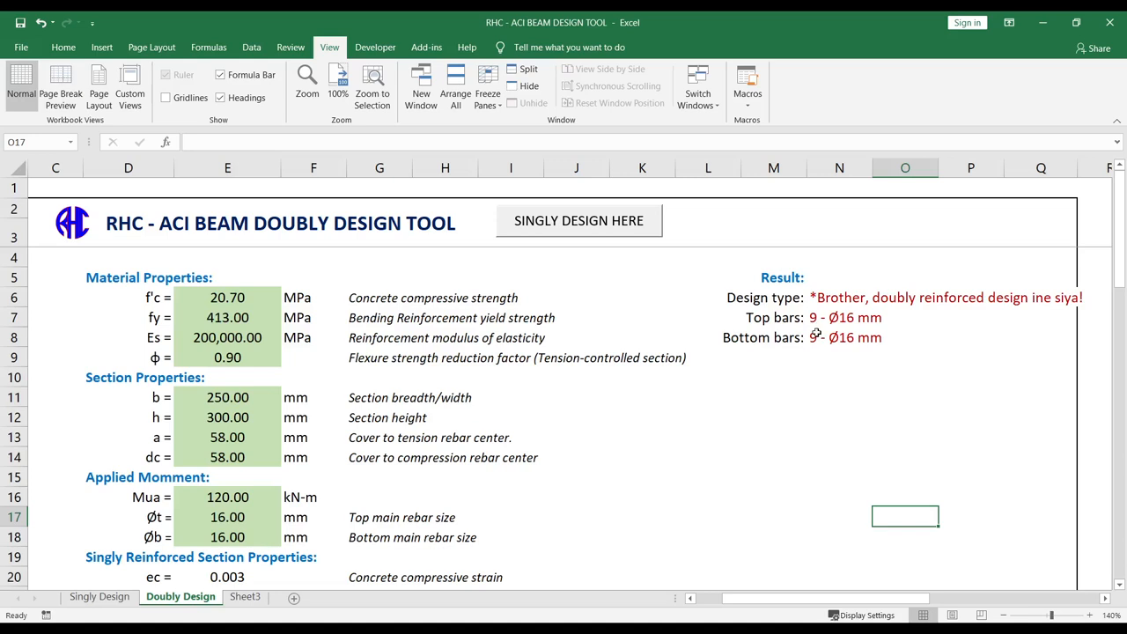
pyautogui.click(905, 304)
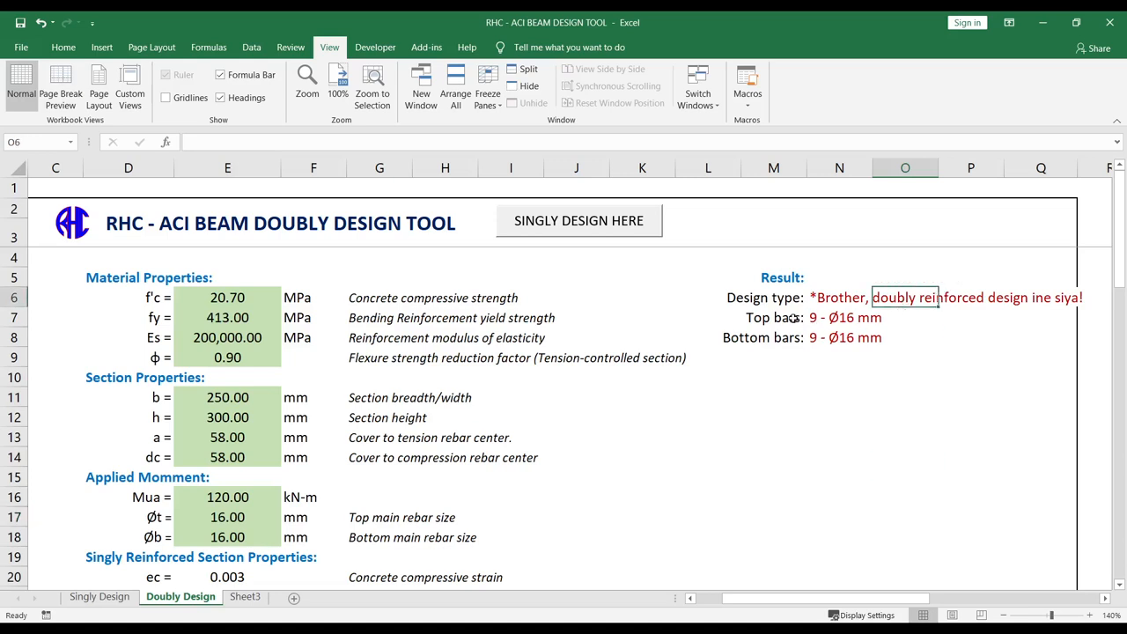
# Step: Examine the top bars and bottom bars formulas in N7 and N8 of the Result block
pyautogui.click(763, 317)
pyautogui.click(826, 318)
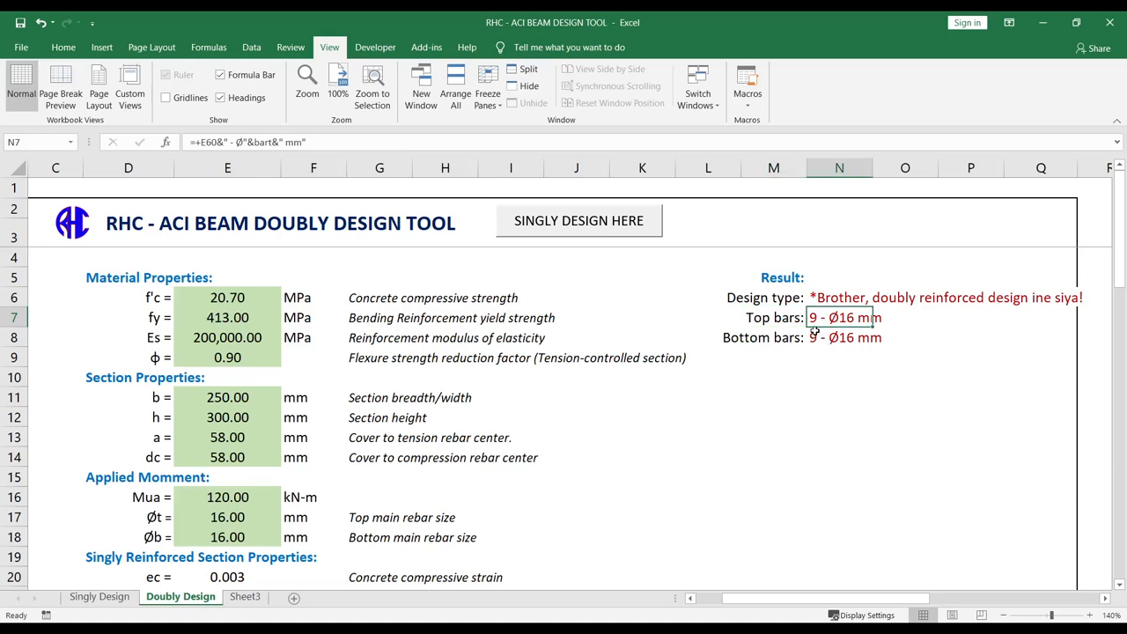
pyautogui.click(777, 340)
pyautogui.click(859, 337)
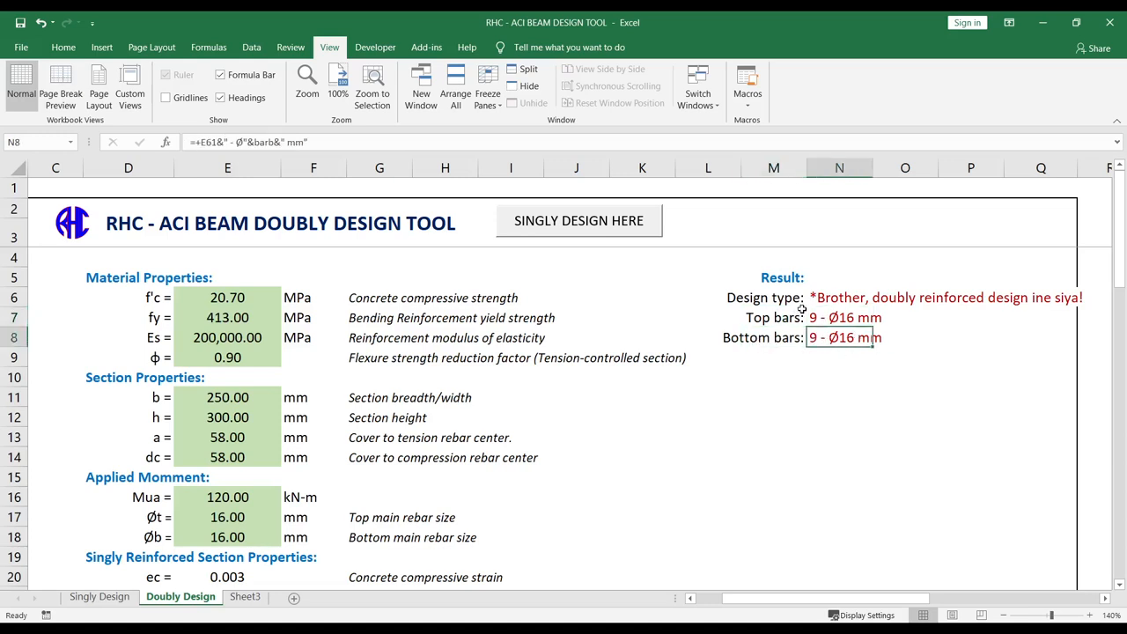
pyautogui.click(852, 318)
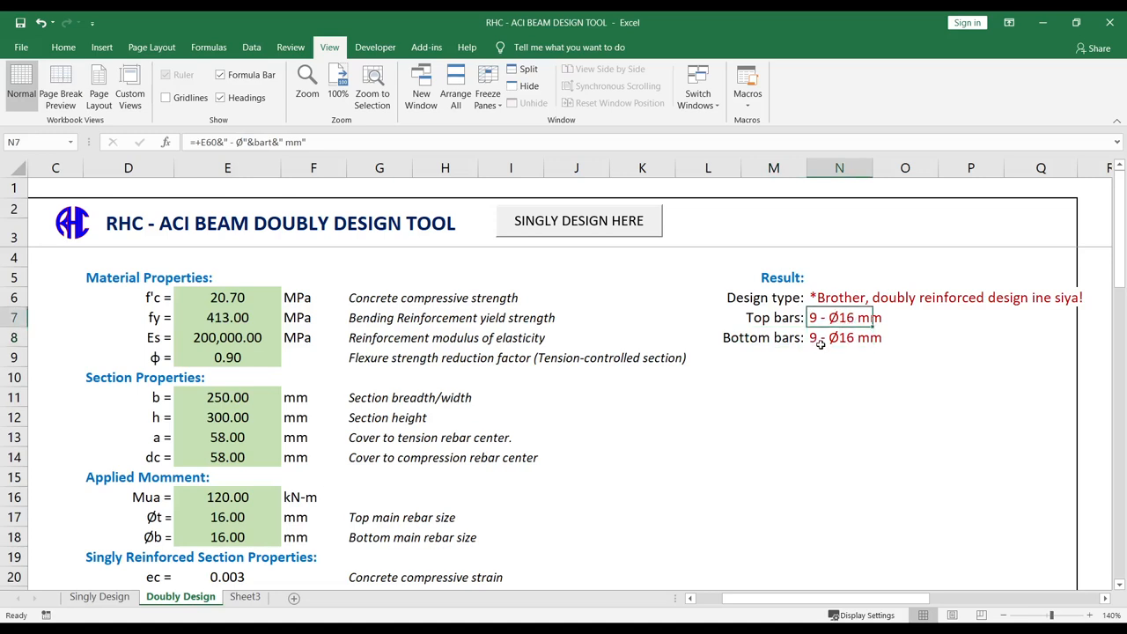
pyautogui.click(820, 344)
pyautogui.click(772, 410)
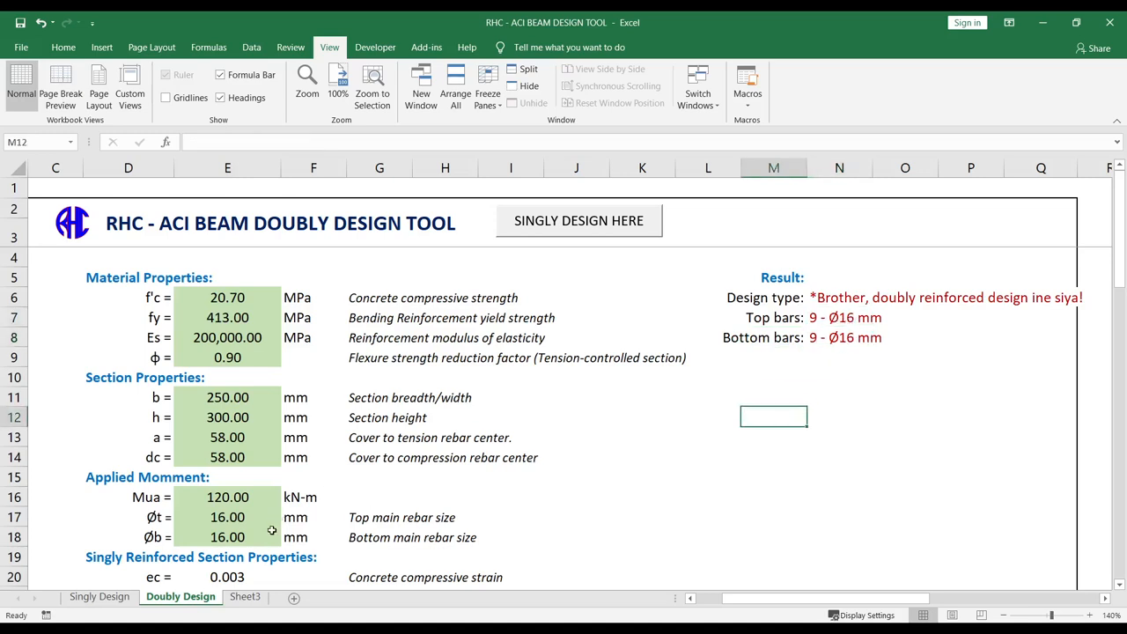
# Step: Set the top main rebar size Øt to 12 mm and check the top bars result
pyautogui.click(239, 521)
pyautogui.click(239, 537)
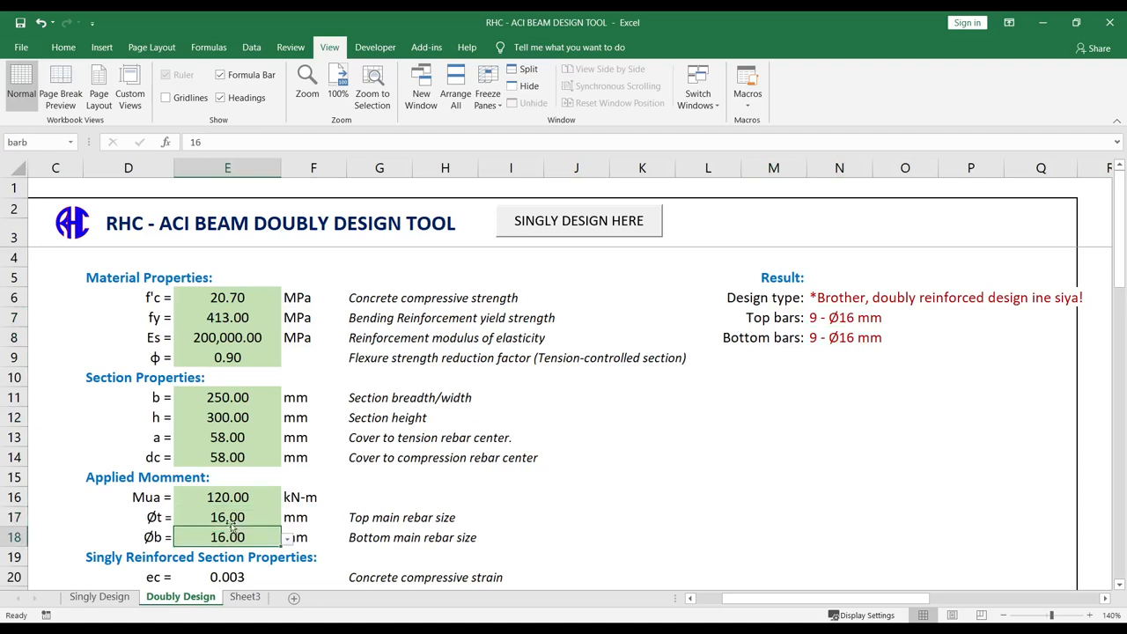
pyautogui.click(236, 519)
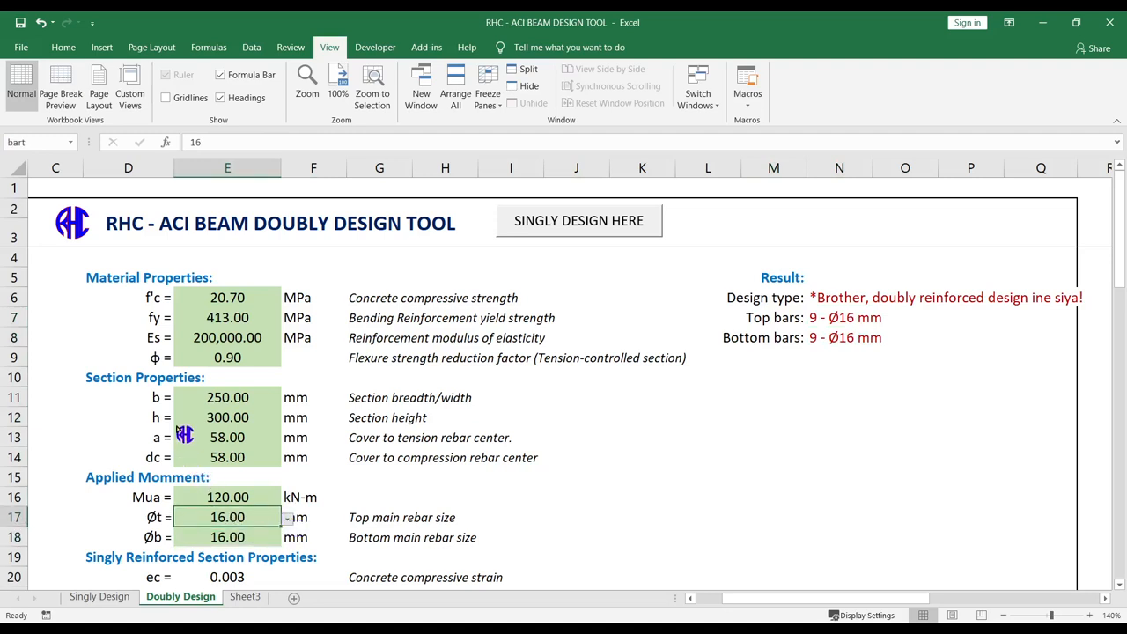
pyautogui.write('12')
pyautogui.hotkey('ctrl', 'Return')
pyautogui.click(941, 429)
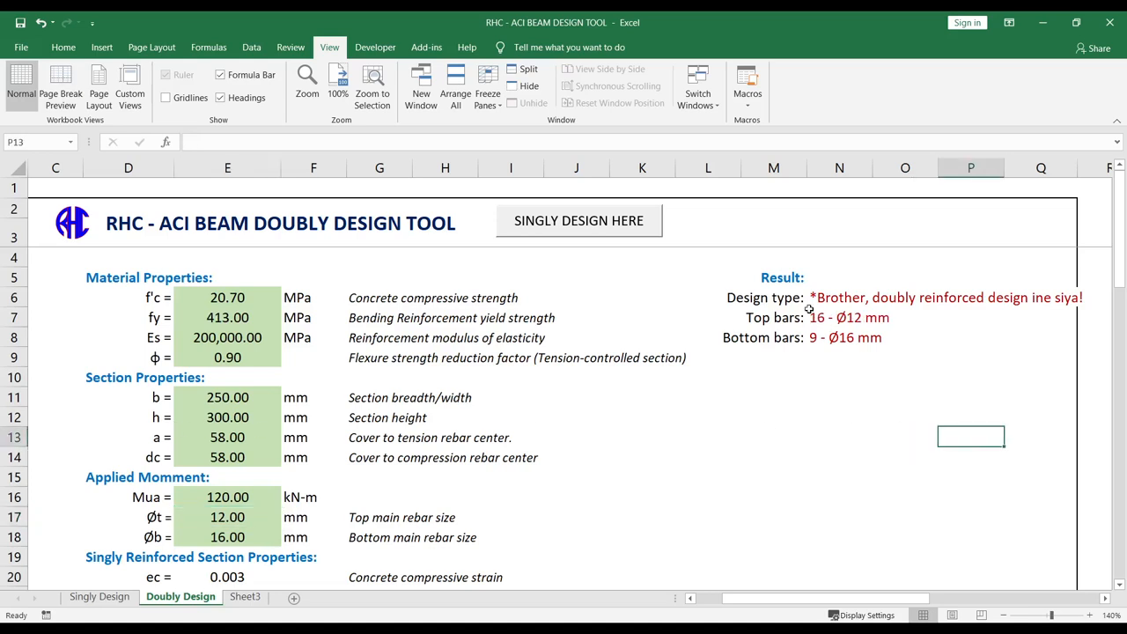
pyautogui.click(816, 318)
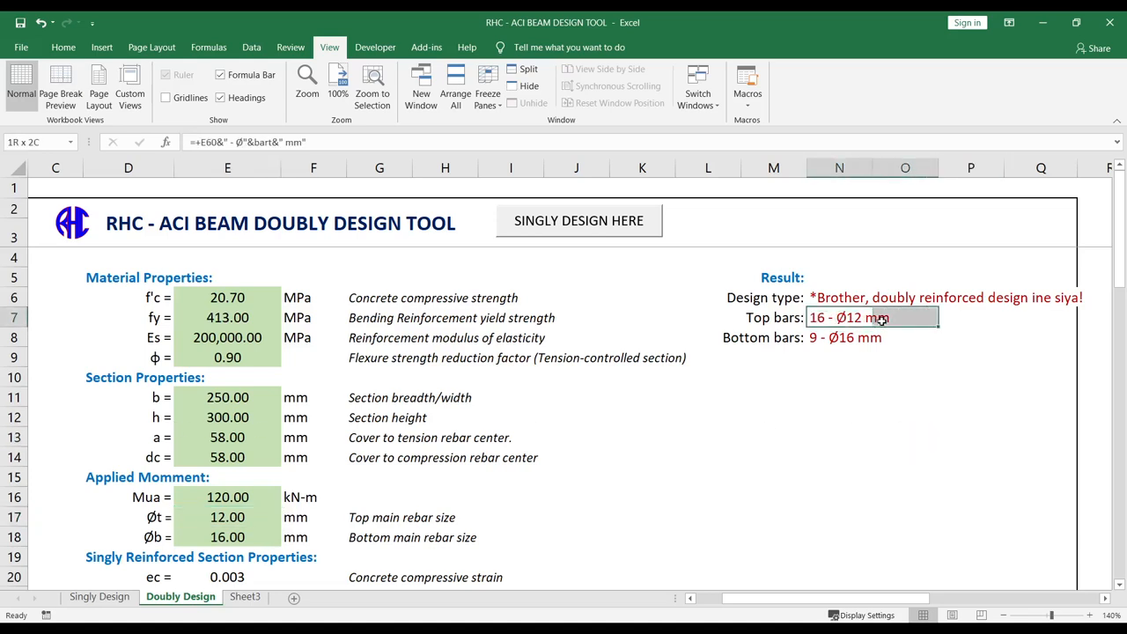
pyautogui.click(868, 424)
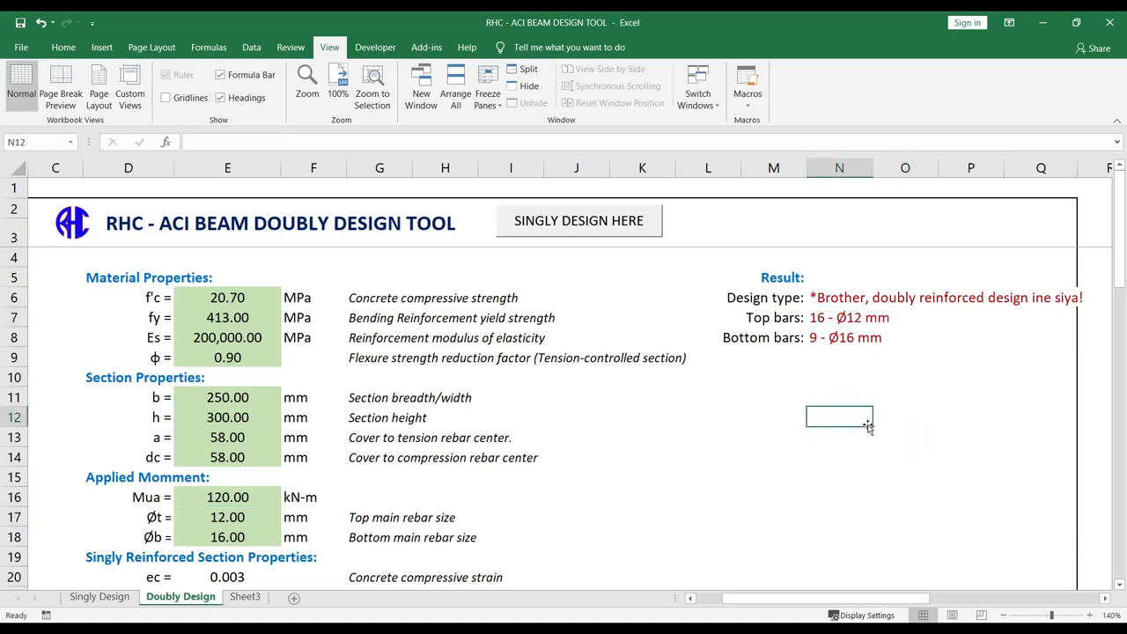
# Step: Set the top main rebar size Øt to 20 mm and check the top and bottom bars results
pyautogui.click(245, 518)
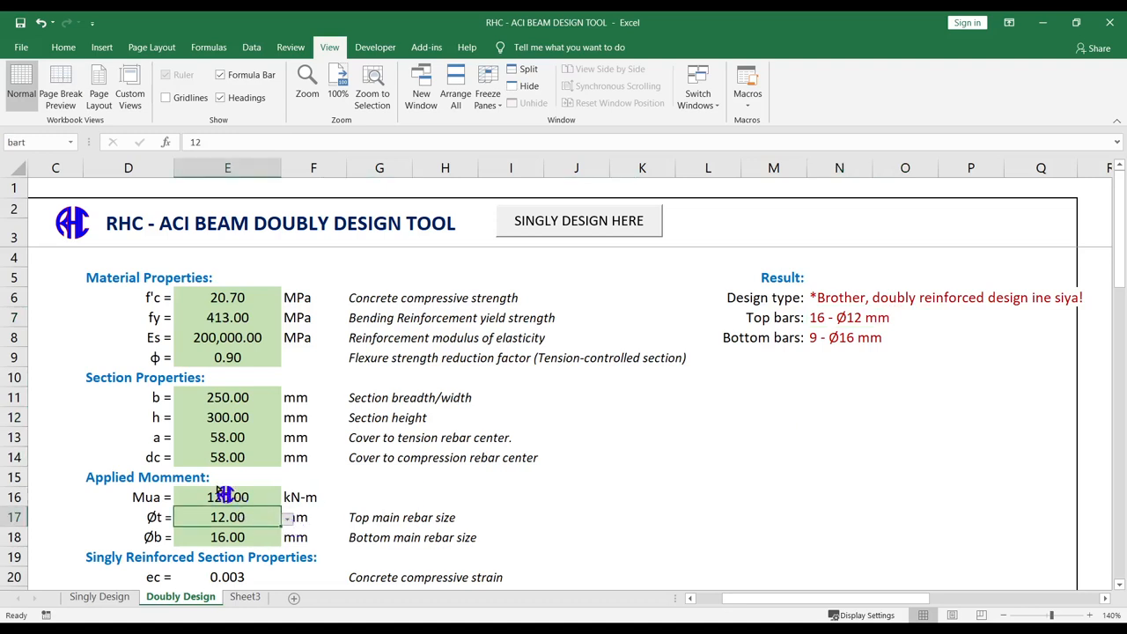
pyautogui.write('20')
pyautogui.press('Return')
pyautogui.click(891, 415)
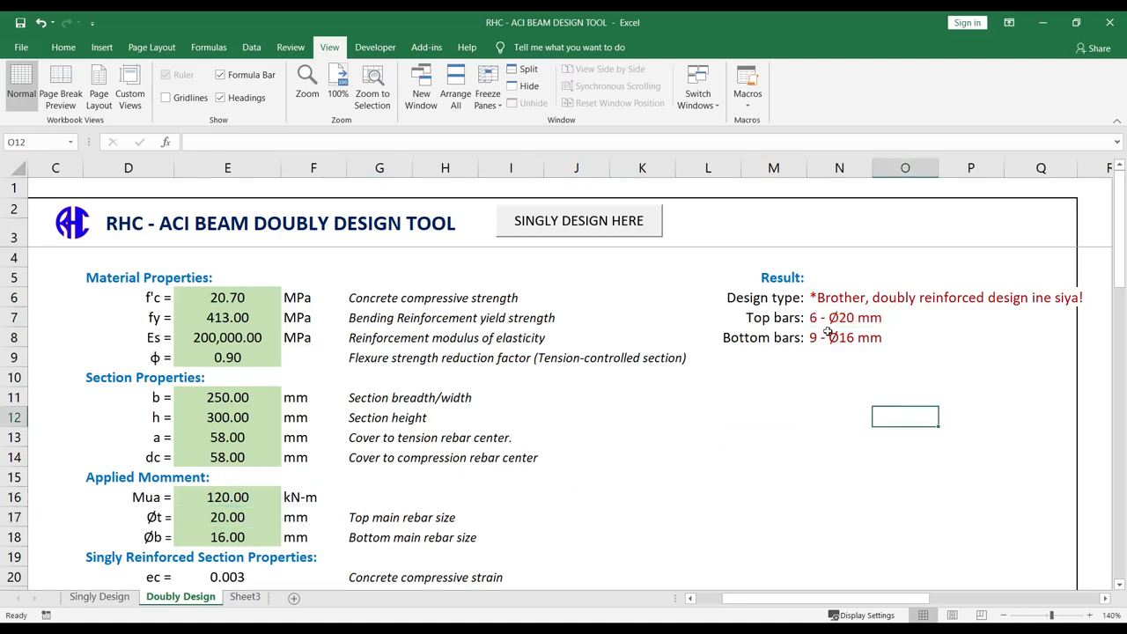
pyautogui.click(865, 318)
pyautogui.click(844, 395)
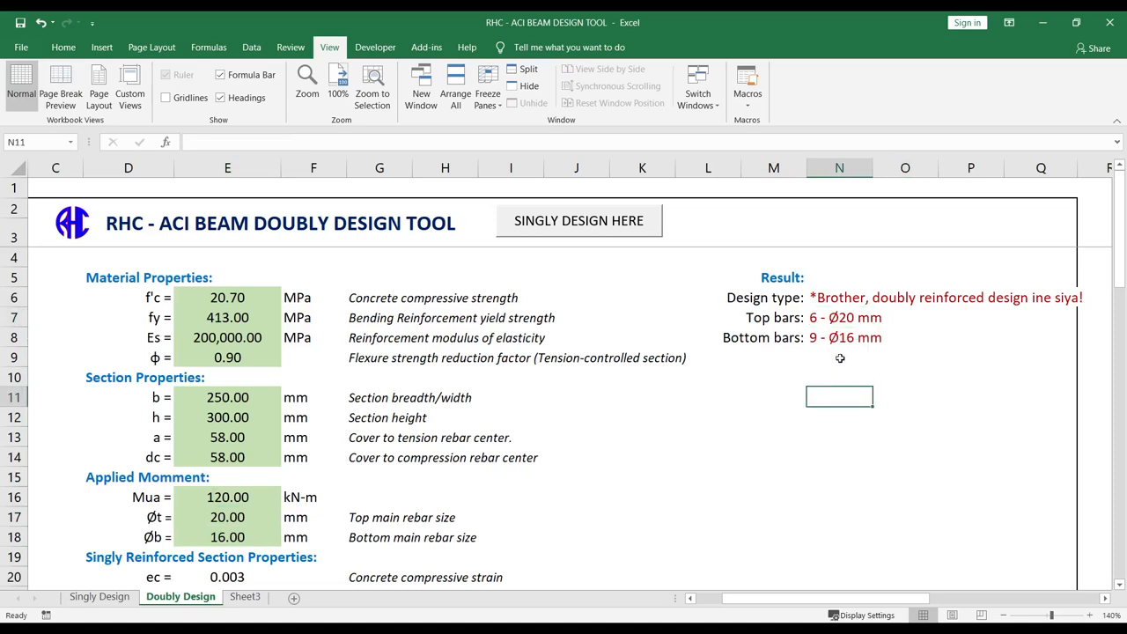
pyautogui.click(821, 339)
pyautogui.click(834, 415)
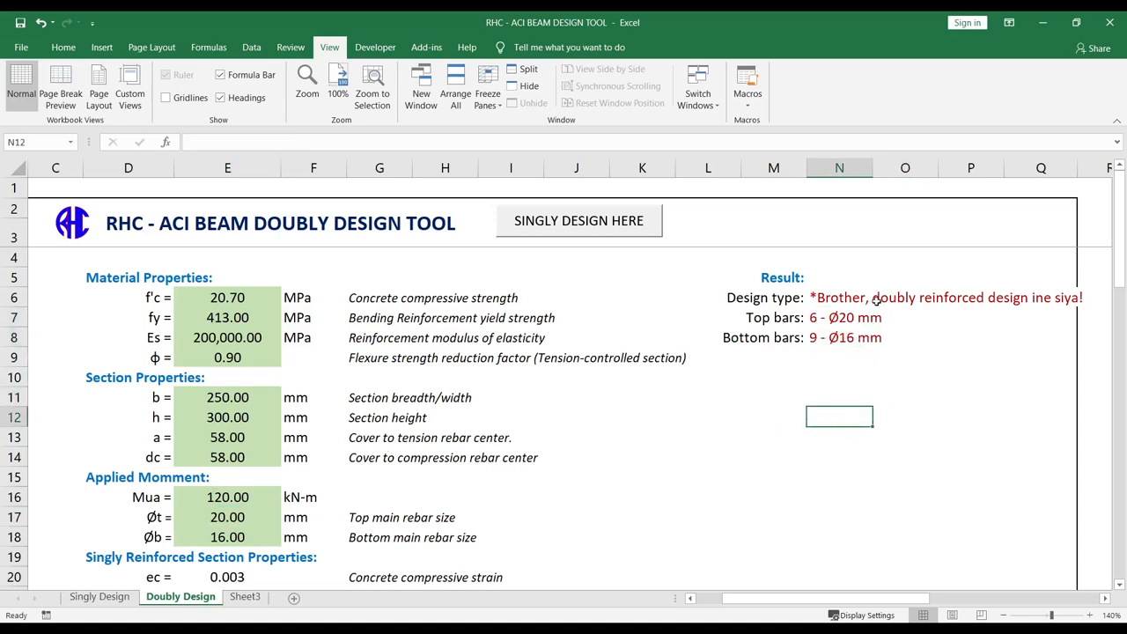
# Step: Set the section height h to 350 mm
pyautogui.click(247, 419)
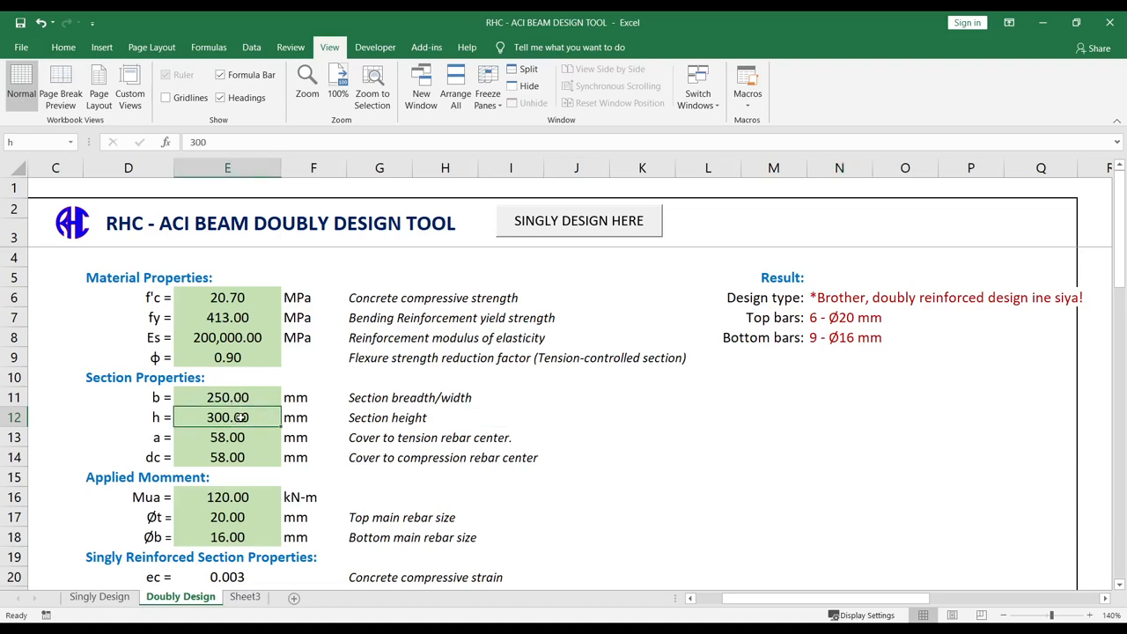
pyautogui.write('350')
pyautogui.press('Return')
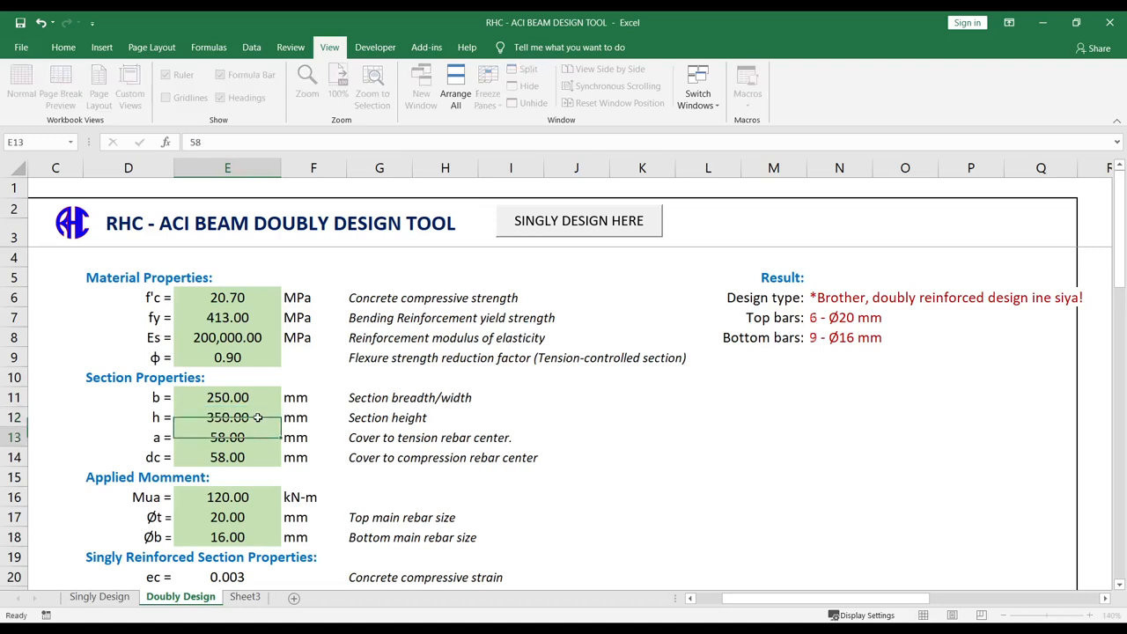
pyautogui.click(894, 370)
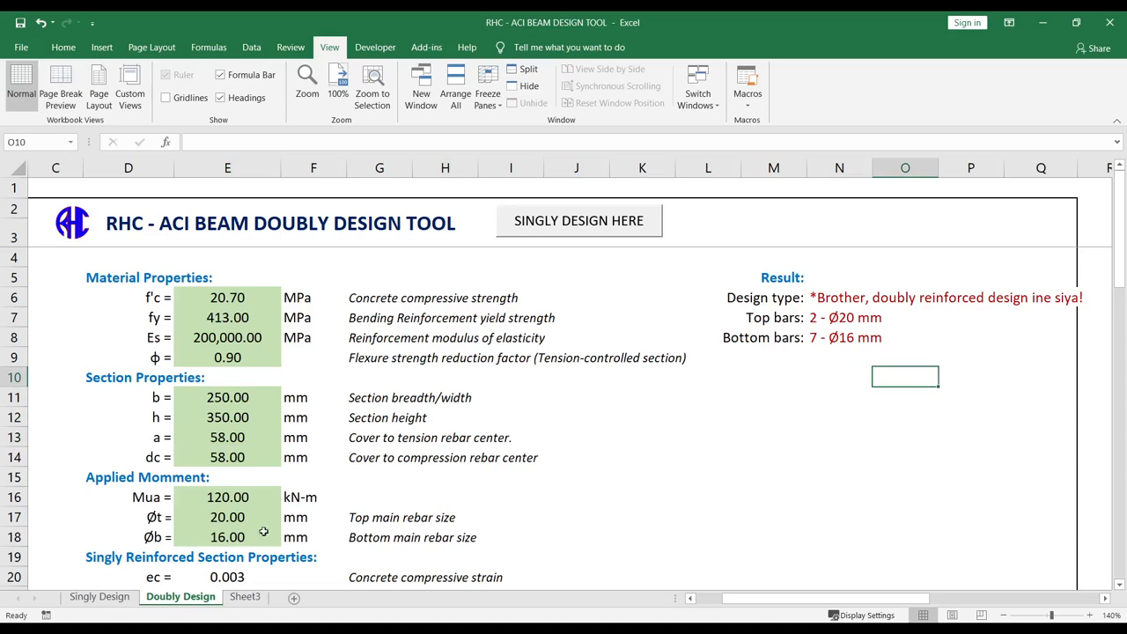
# Step: Set the top main rebar size Øt to 16 mm
pyautogui.click(239, 519)
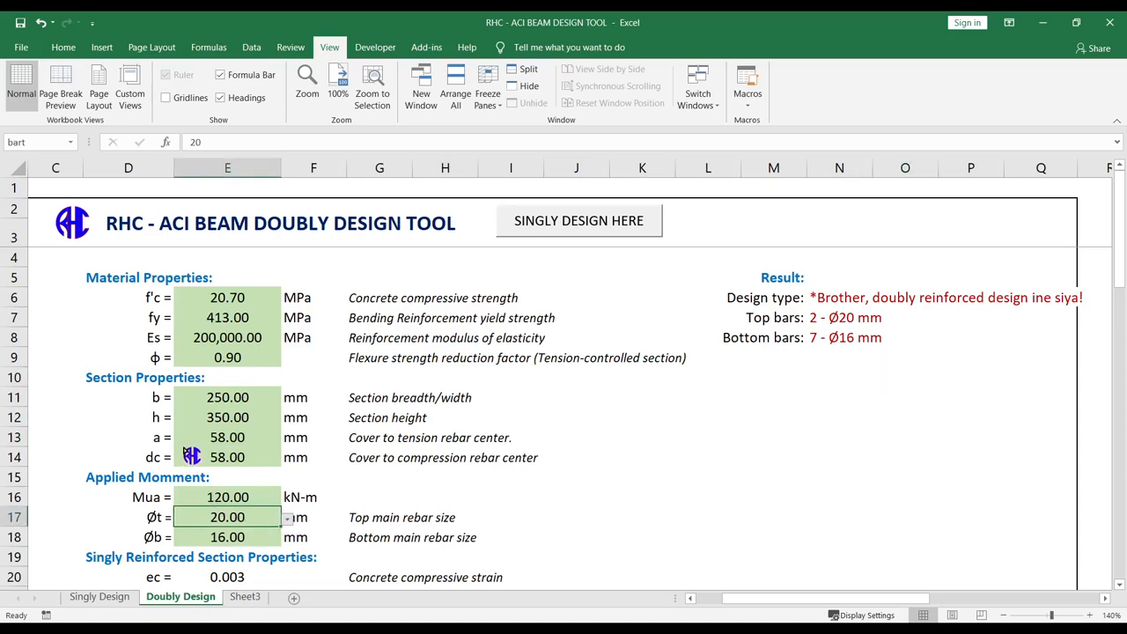
pyautogui.write('16')
pyautogui.press('Return')
pyautogui.click(379, 497)
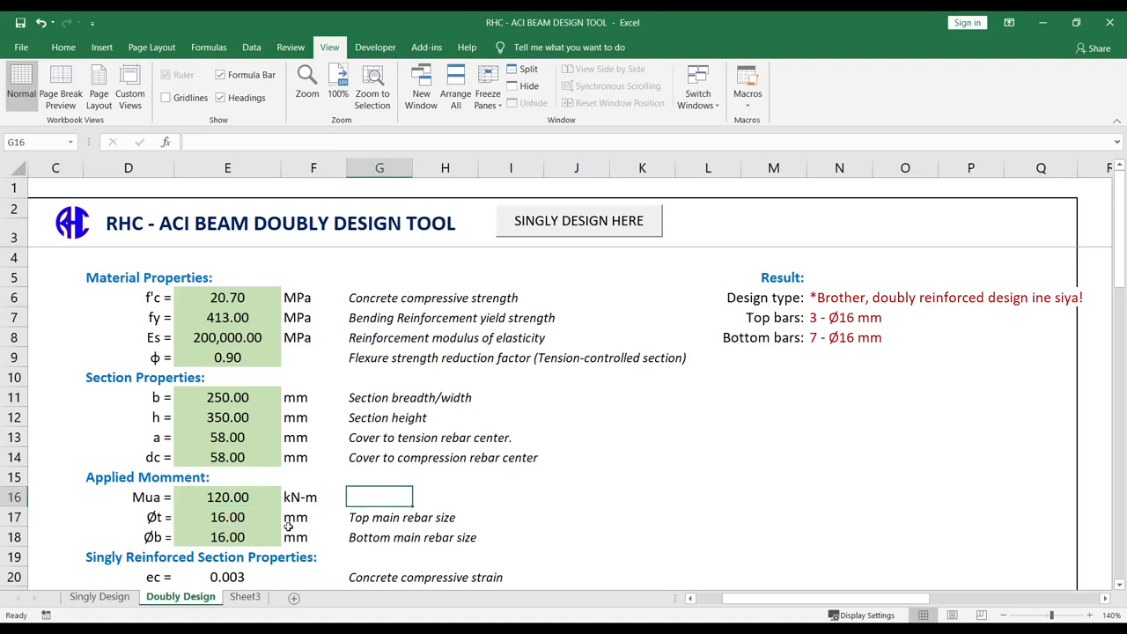
pyautogui.click(532, 455)
pyautogui.click(710, 423)
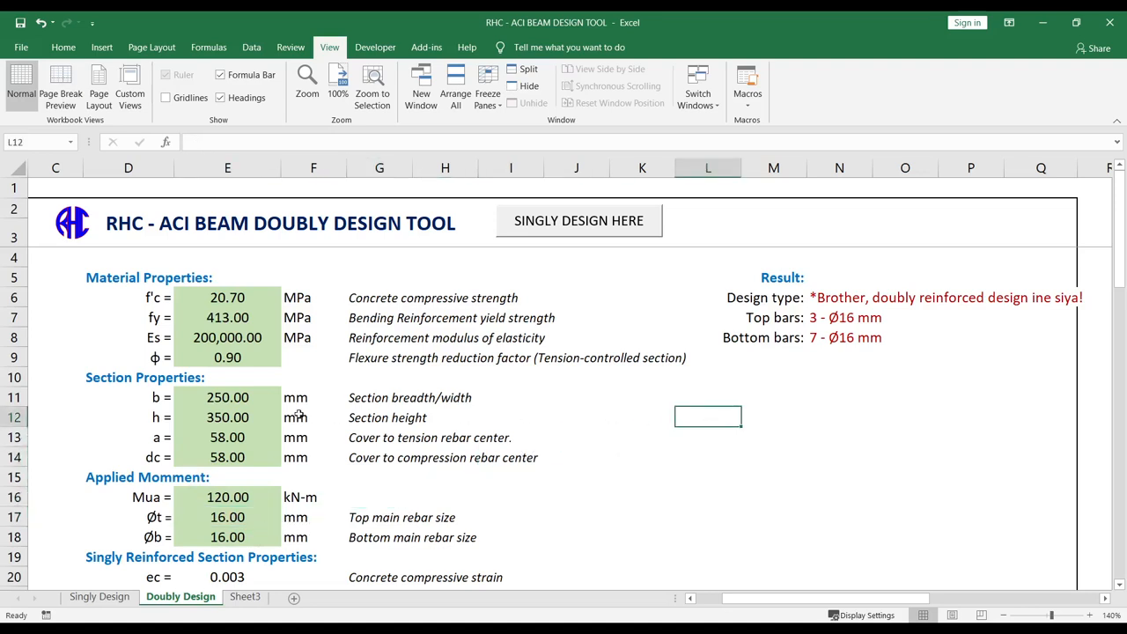
# Step: Set the section breadth b to 200 mm
pyautogui.click(240, 398)
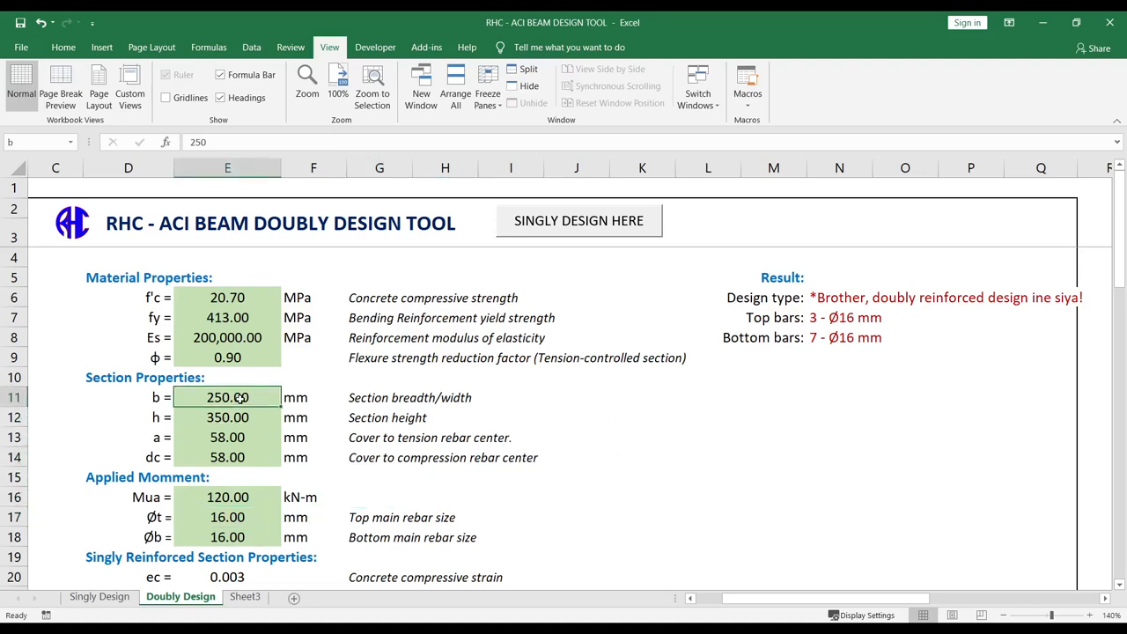
pyautogui.write('200')
pyautogui.press('Return')
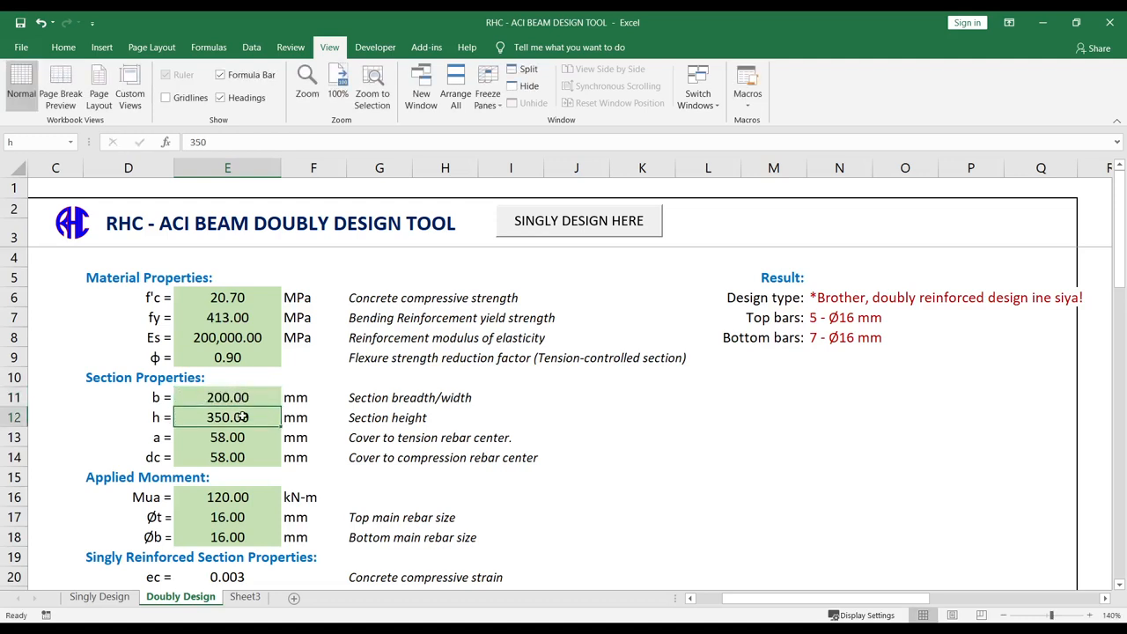
# Step: Set the section breadth b to 250 mm and the section height h to 450 mm
pyautogui.click(256, 398)
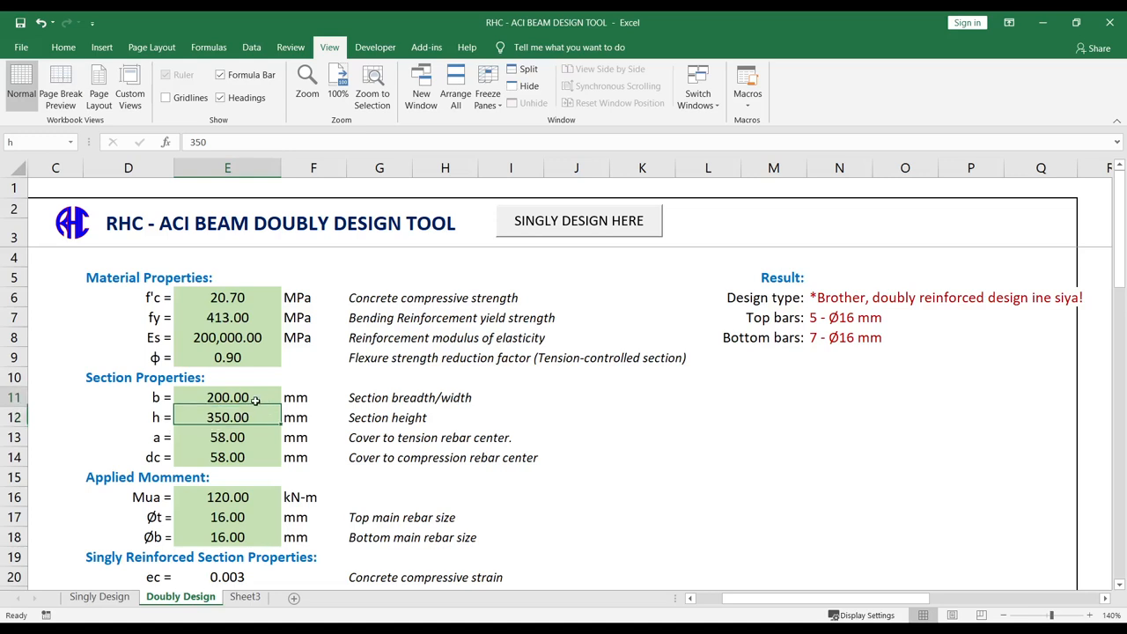
pyautogui.write('5')
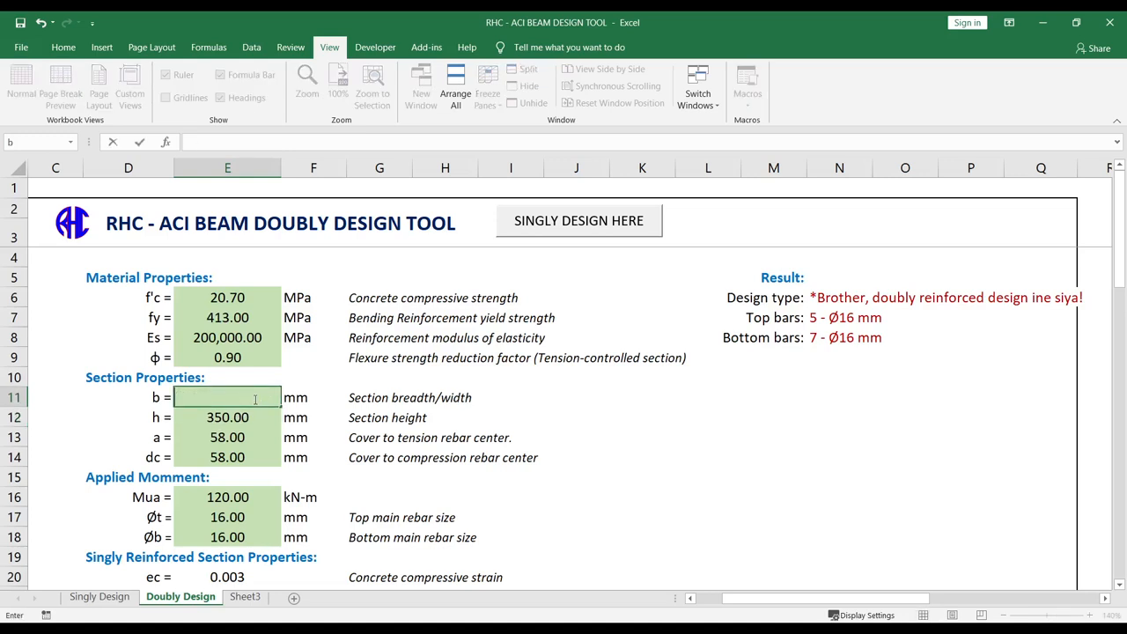
pyautogui.write('50')
pyautogui.press('Return')
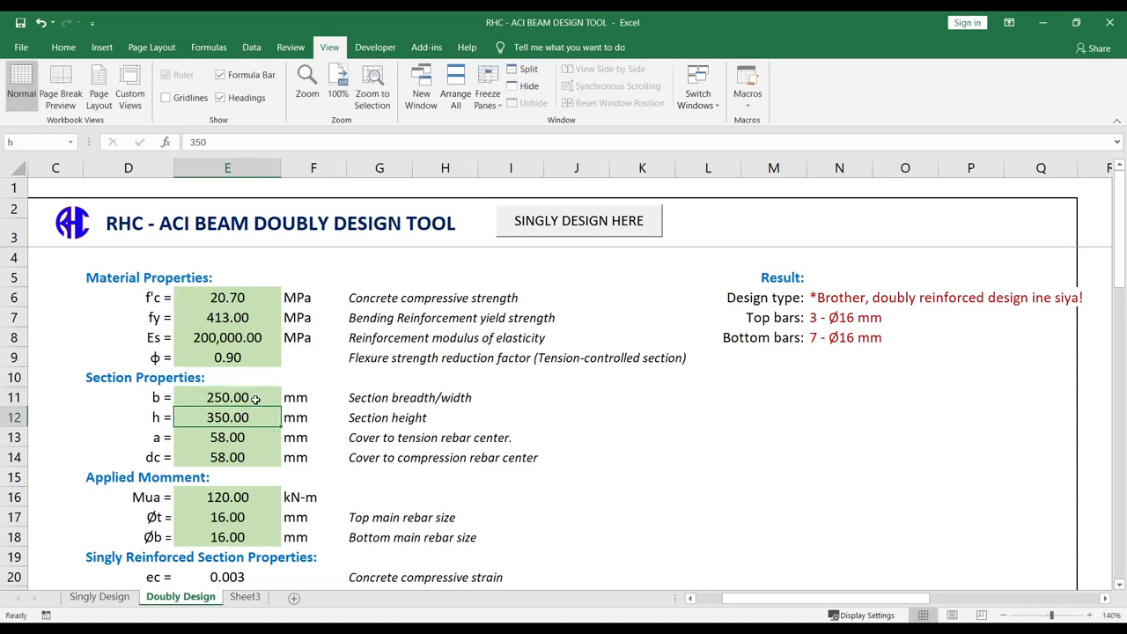
pyautogui.write('450')
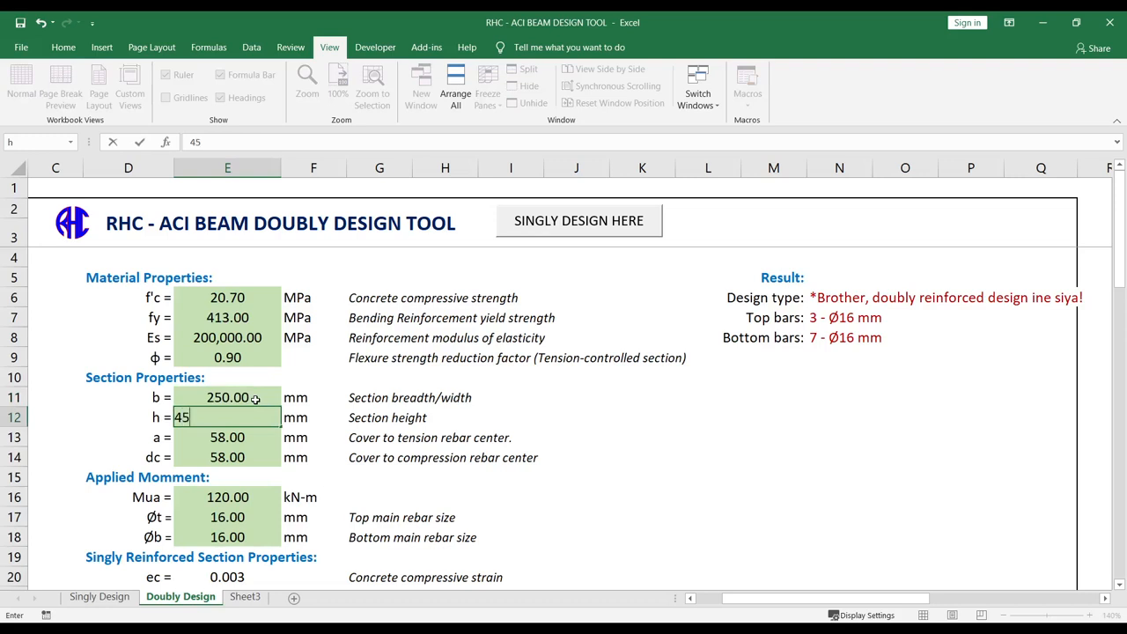
pyautogui.press('Return')
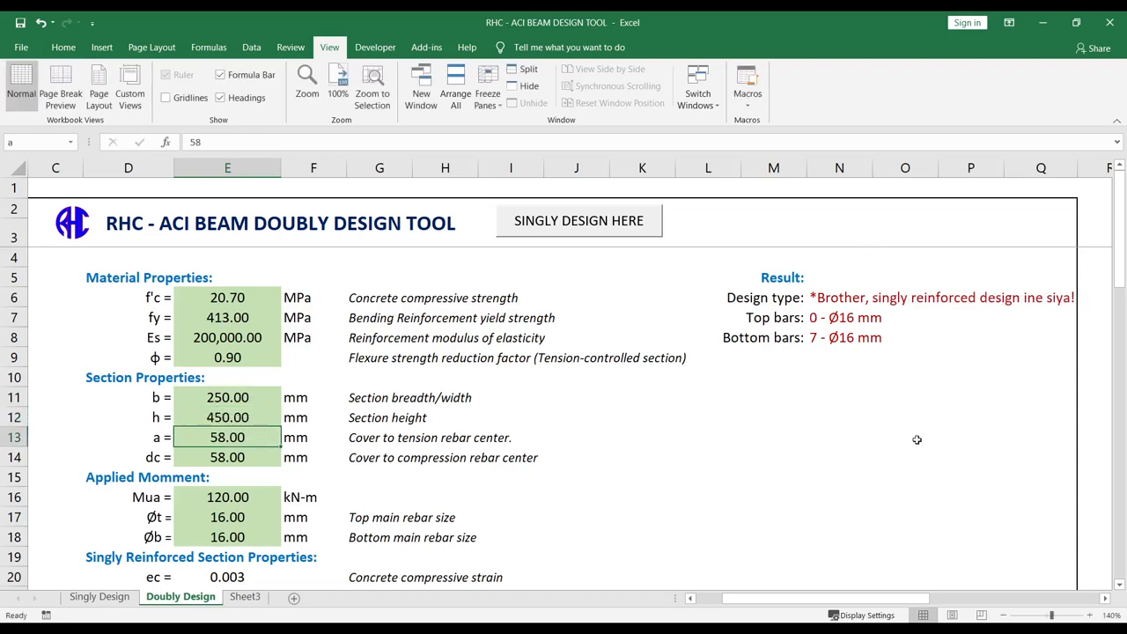
# Step: Review the design type and top bars entries in the Result block for the 450 mm high section
pyautogui.click(969, 457)
pyautogui.click(979, 301)
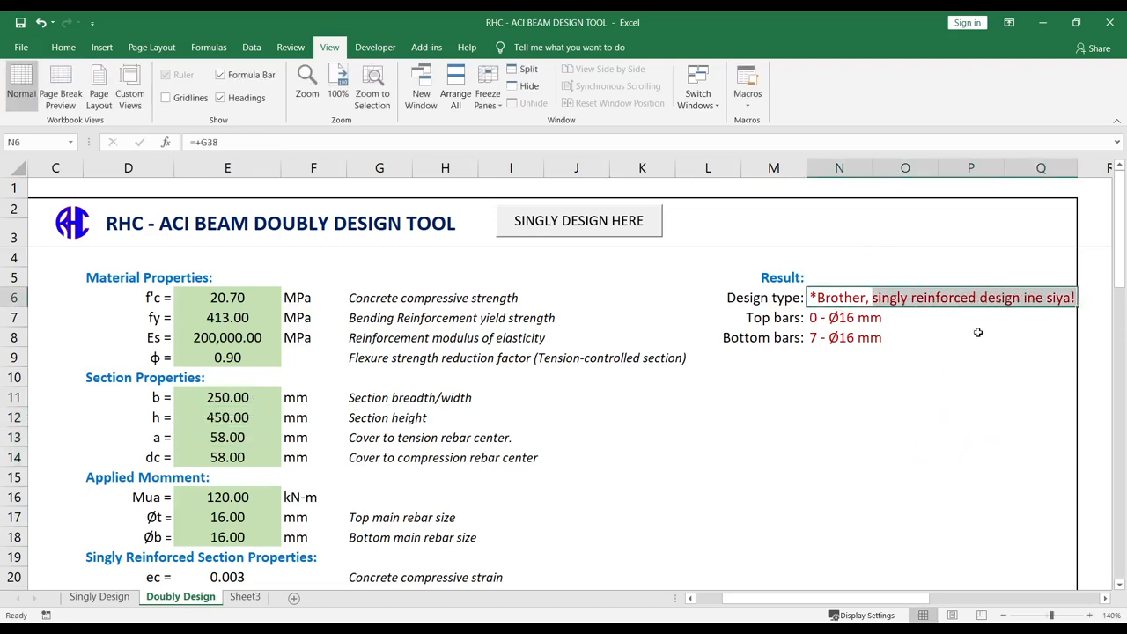
pyautogui.click(953, 381)
pyautogui.moveTo(740, 321); pyautogui.dragTo(868, 322)
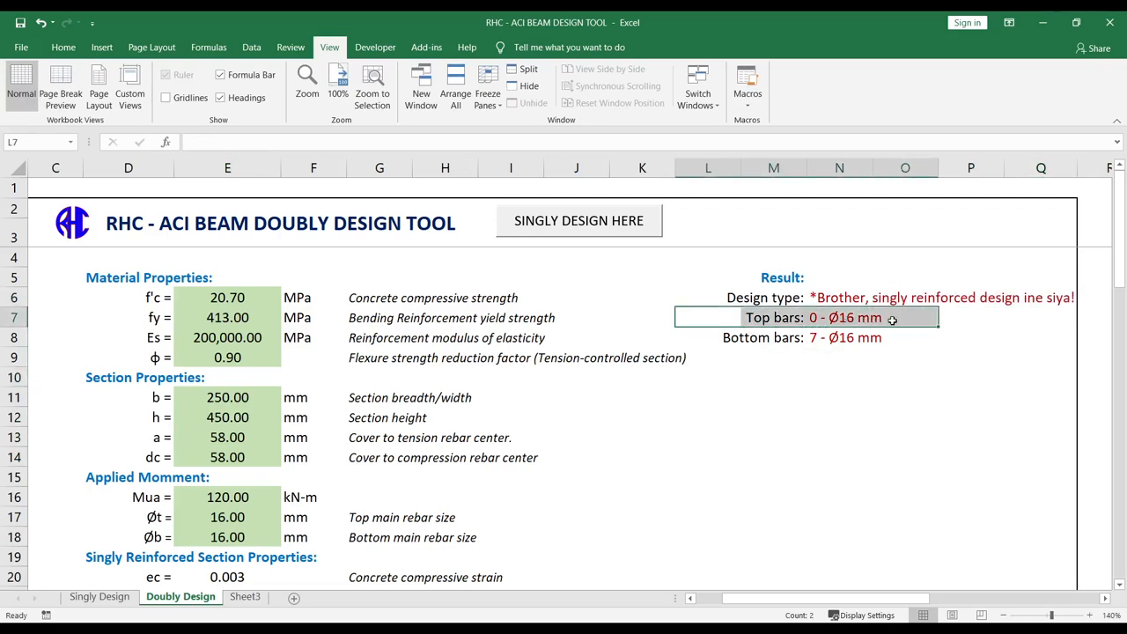
pyautogui.click(830, 321)
pyautogui.press('Down')
pyautogui.press('Down')
pyautogui.press('Down')
pyautogui.press('Down')
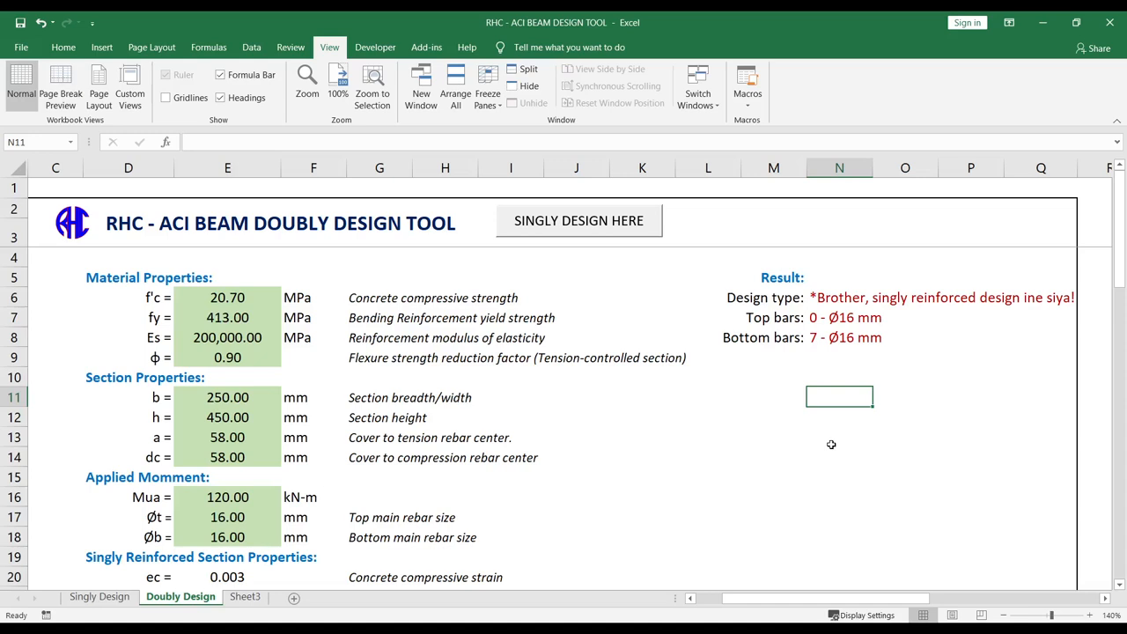
pyautogui.click(910, 451)
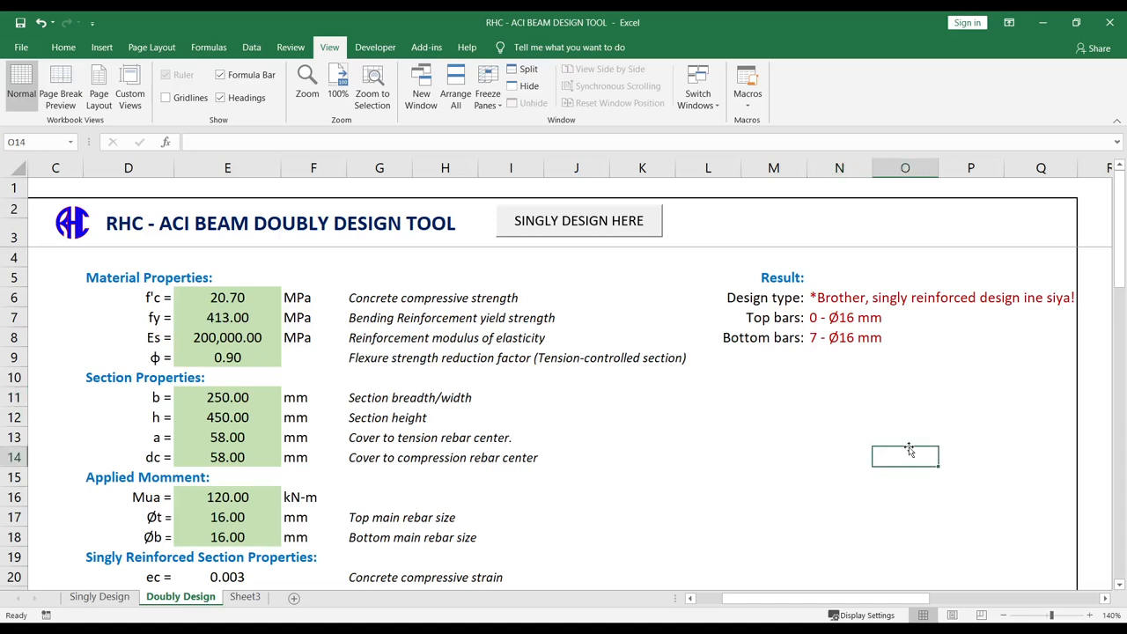
pyautogui.click(830, 413)
pyautogui.click(904, 412)
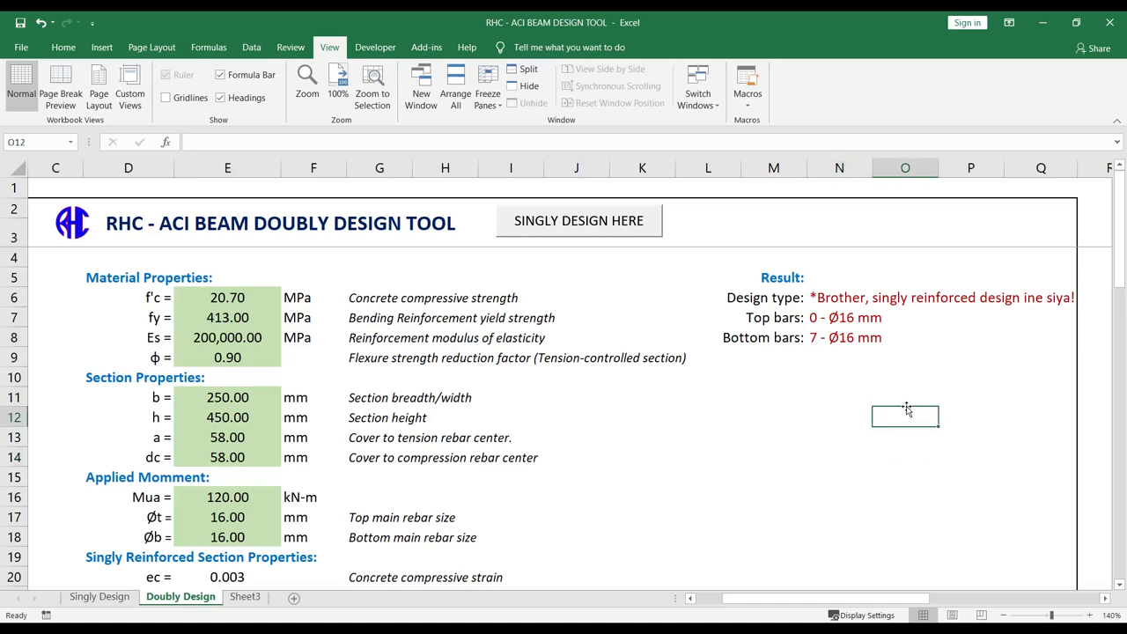
# Step: Compare the top bars and bottom bars entries in the Result block for the 250 mm by 450 mm section
pyautogui.click(819, 316)
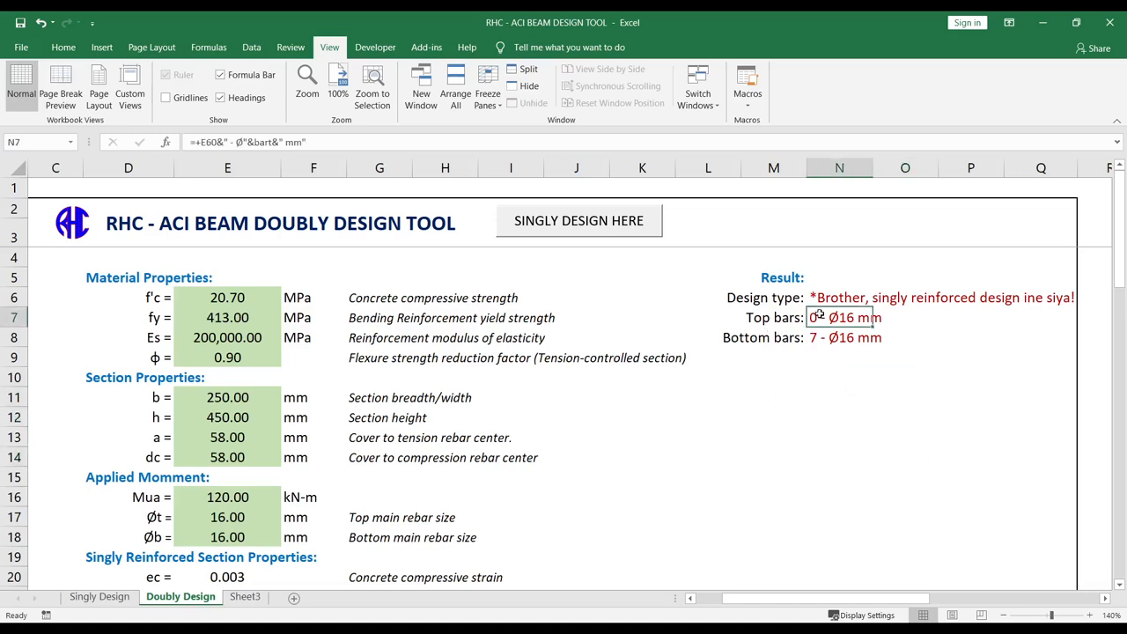
pyautogui.click(827, 398)
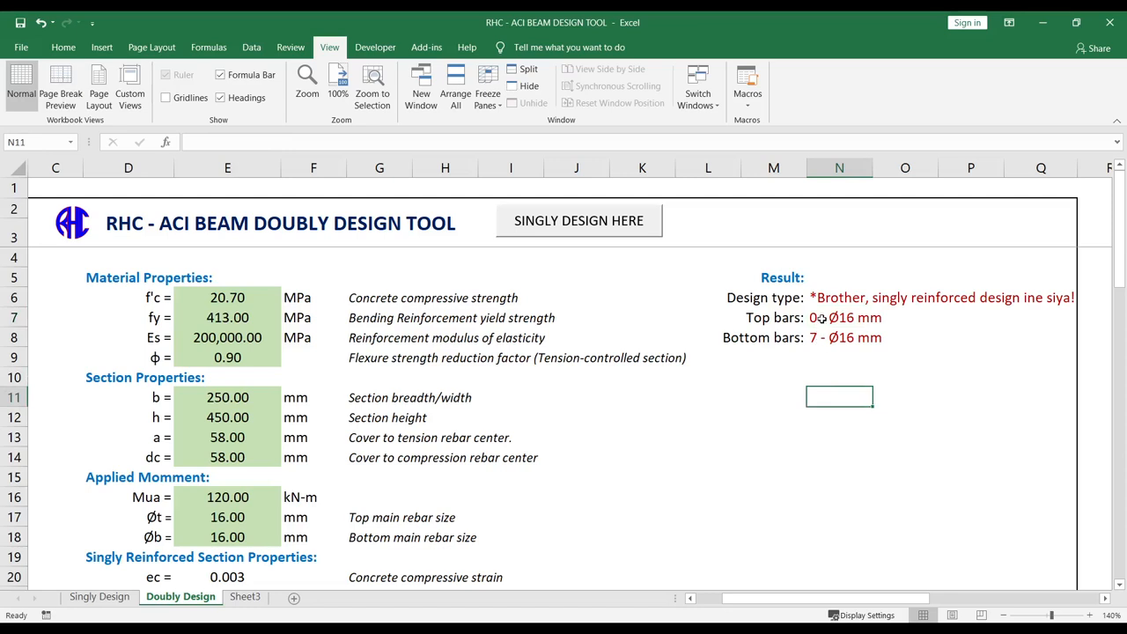
pyautogui.click(822, 318)
pyautogui.click(822, 349)
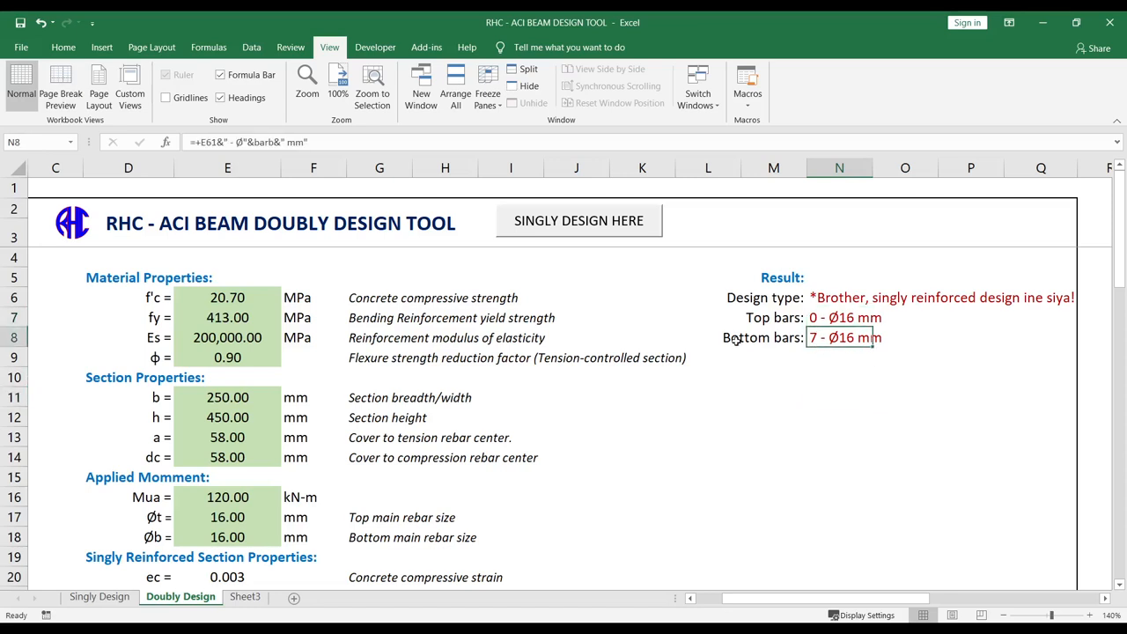
pyautogui.click(817, 318)
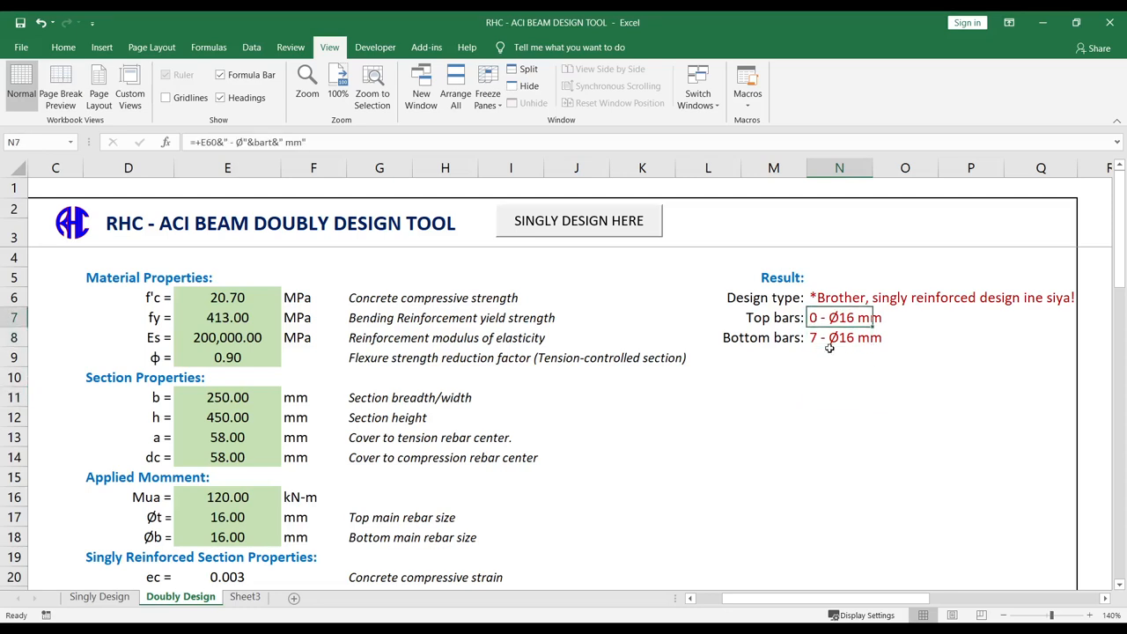
pyautogui.click(826, 337)
pyautogui.click(837, 357)
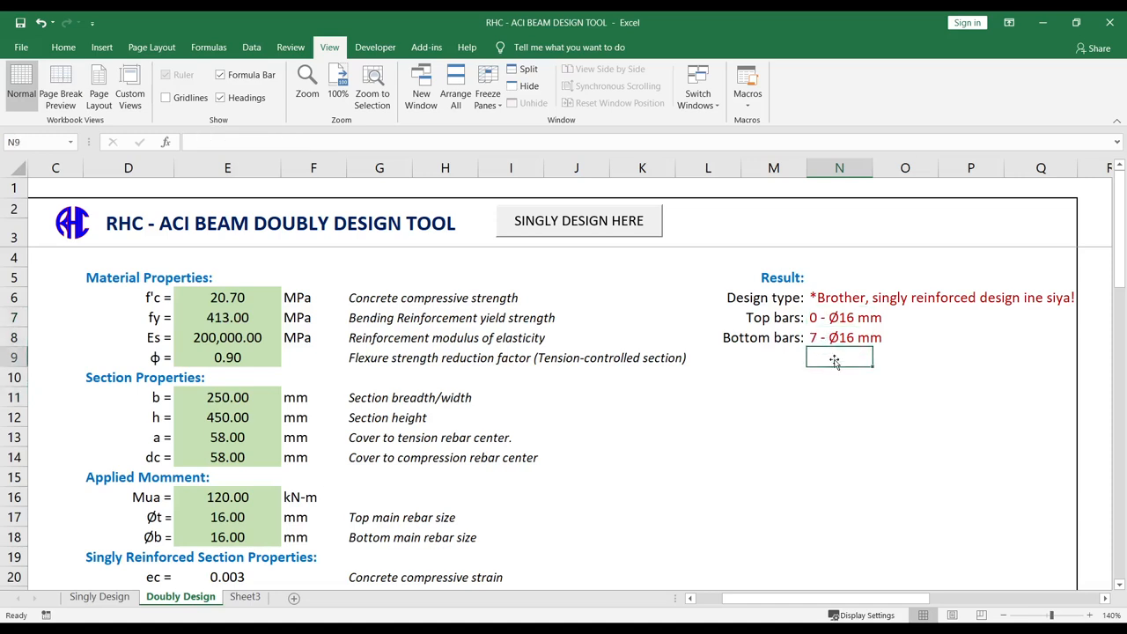
pyautogui.click(825, 319)
pyautogui.click(828, 337)
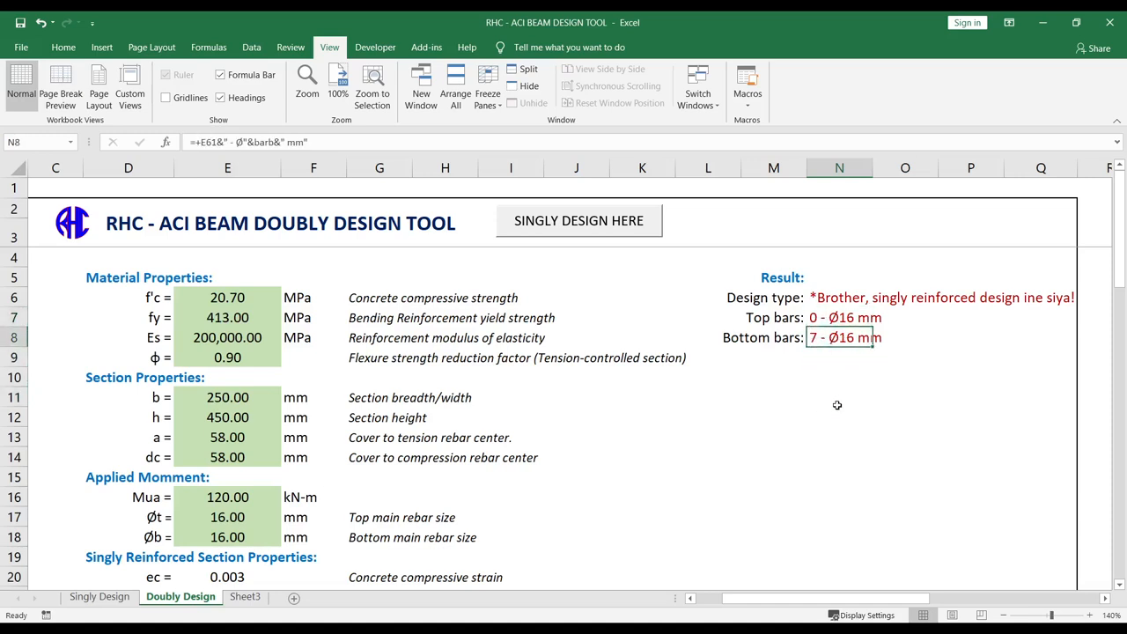
pyautogui.click(881, 375)
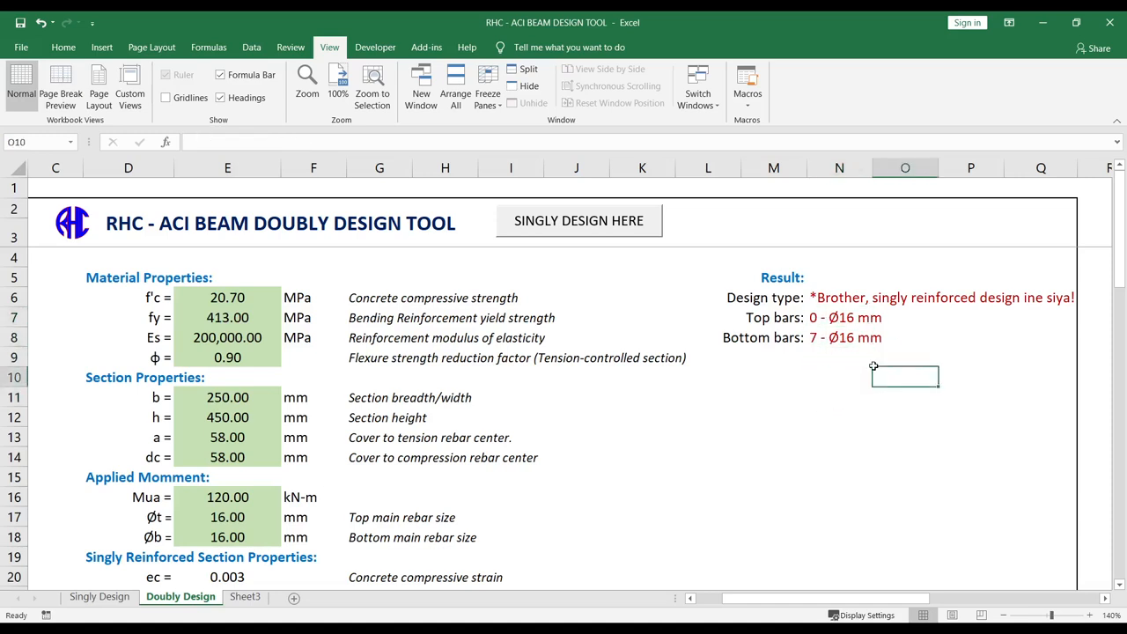
pyautogui.click(831, 323)
pyautogui.click(828, 351)
pyautogui.click(788, 416)
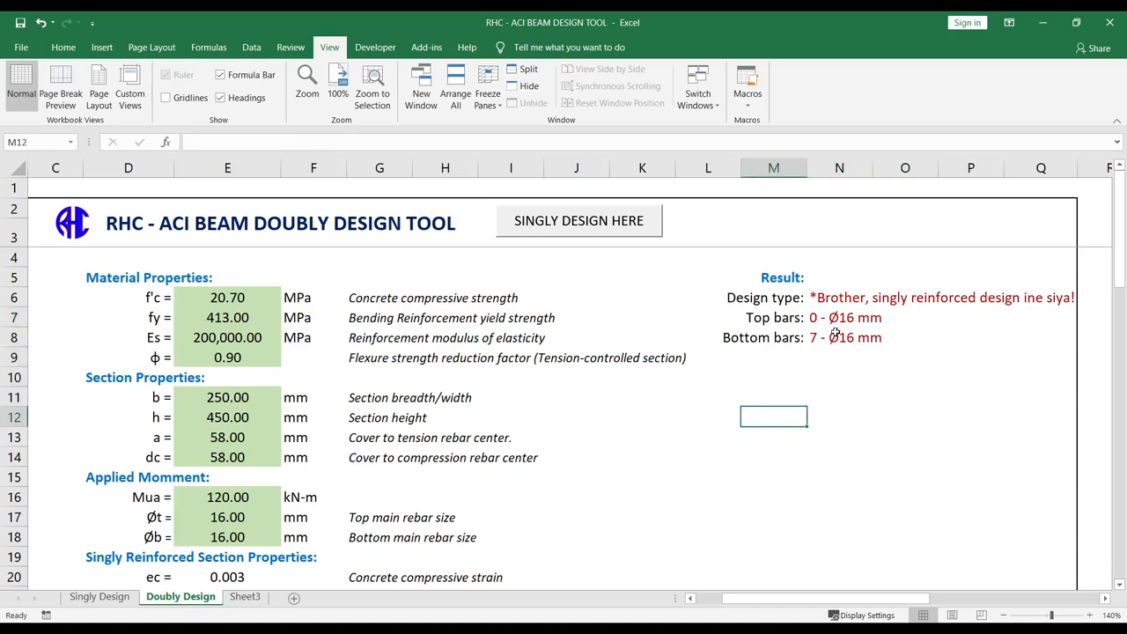
pyautogui.click(828, 338)
pyautogui.click(819, 318)
pyautogui.click(821, 390)
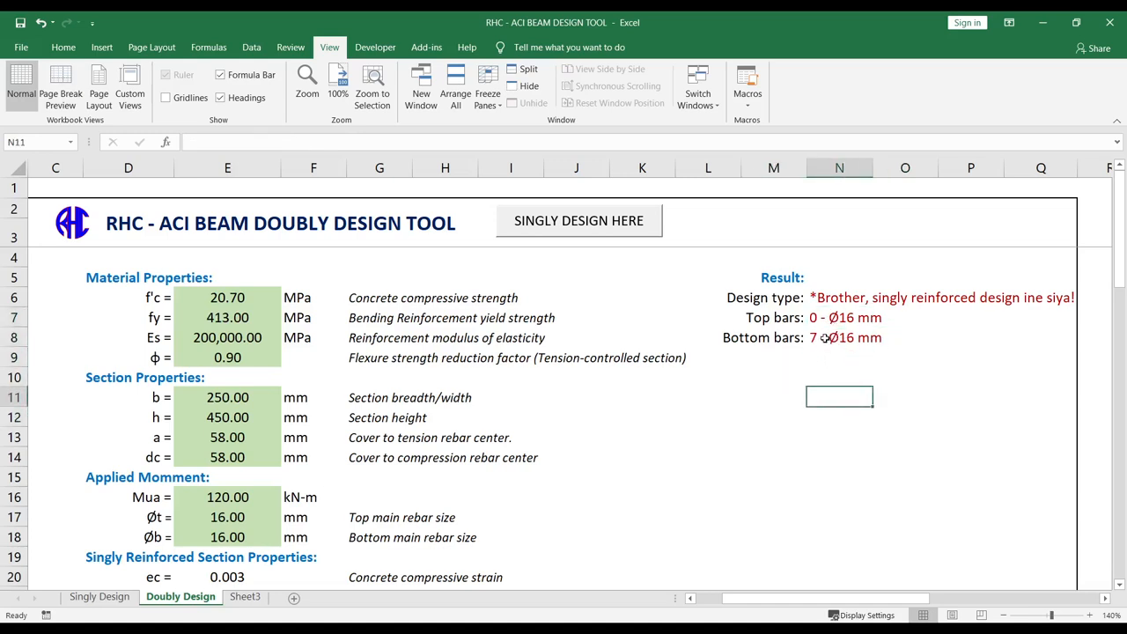
pyautogui.click(826, 338)
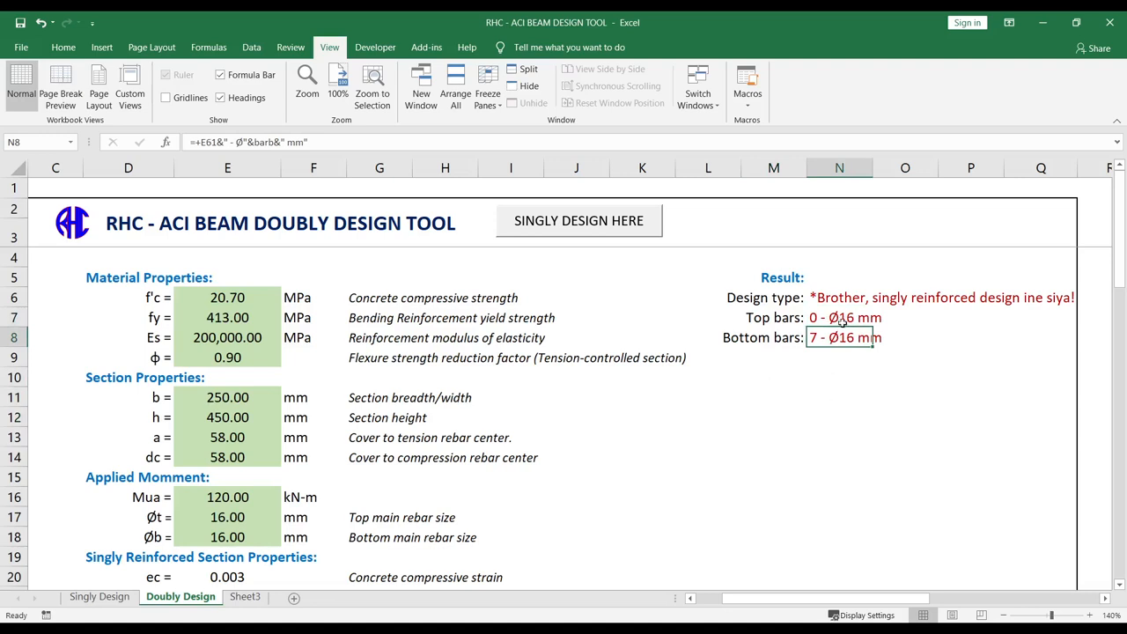
pyautogui.click(819, 318)
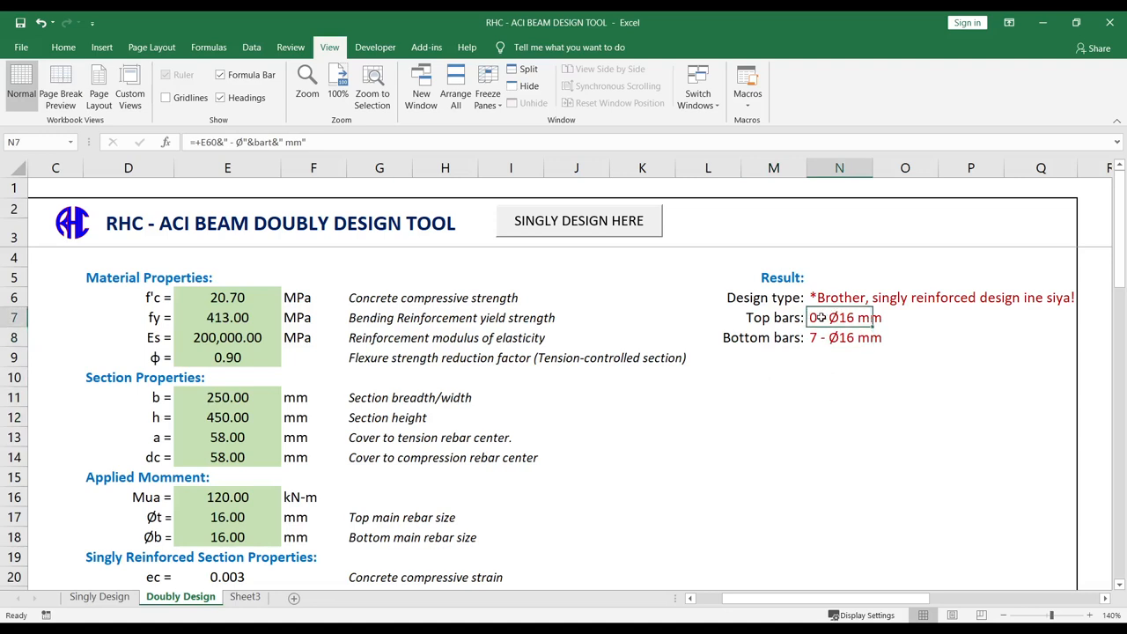